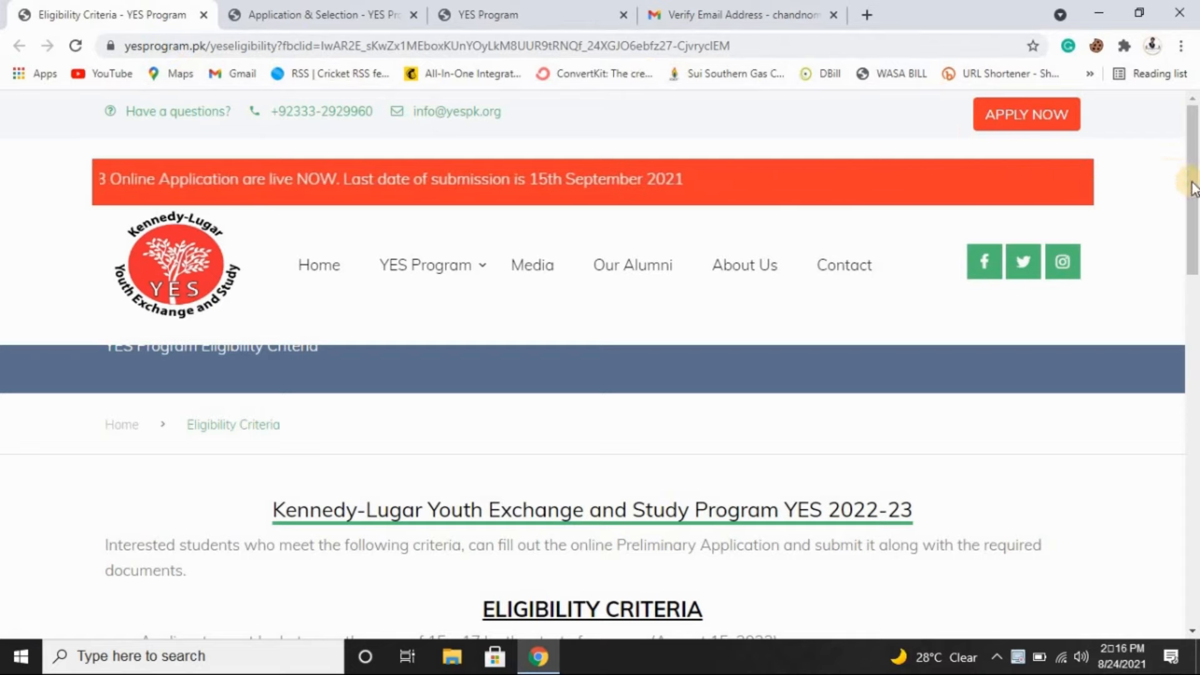
Step: Look over the introduction of the YES 2022-23 eligibility page and glance at the Application & Selection page
left_click_drag(1193, 183, 1194, 253)
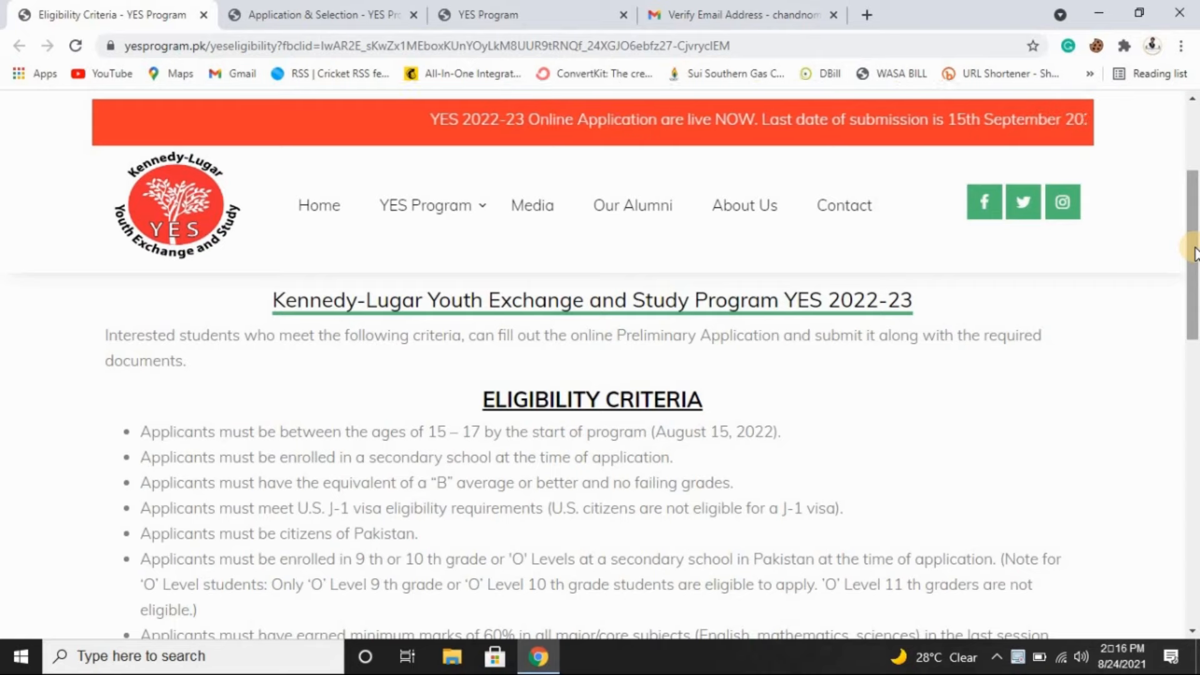
left_click_drag(1194, 253, 1195, 169)
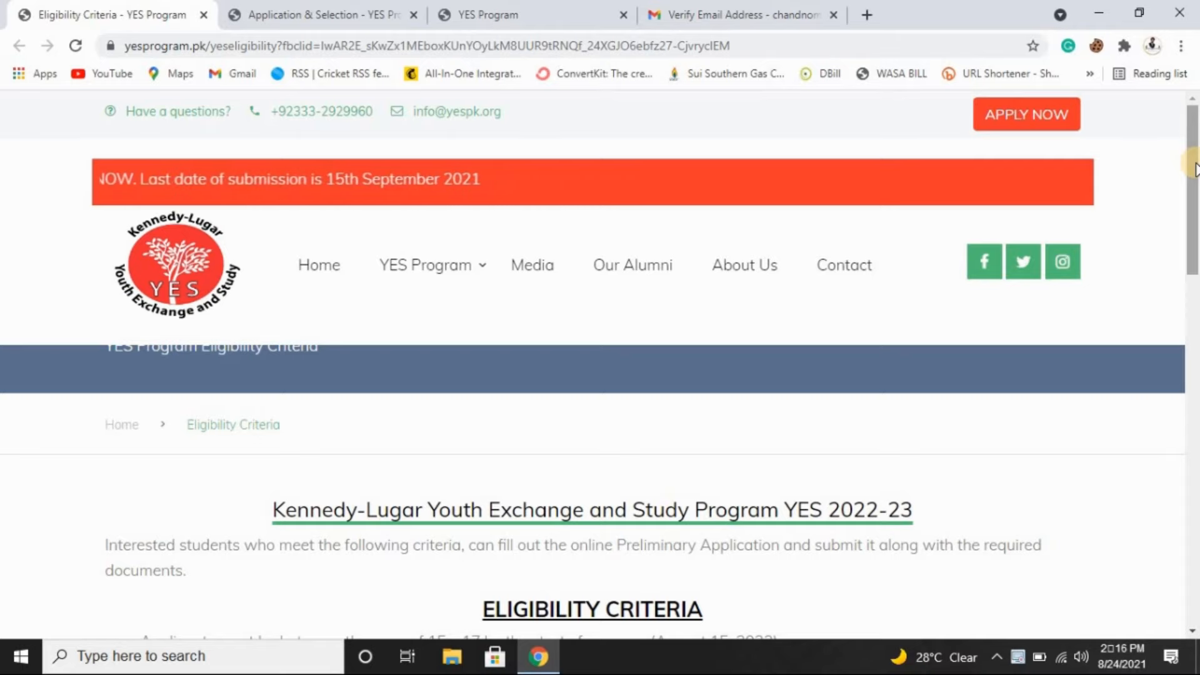
mouse_move(1196, 169)
left_mouse_down()
mouse_move(1196, 218)
mouse_move(1196, 179)
left_mouse_up()
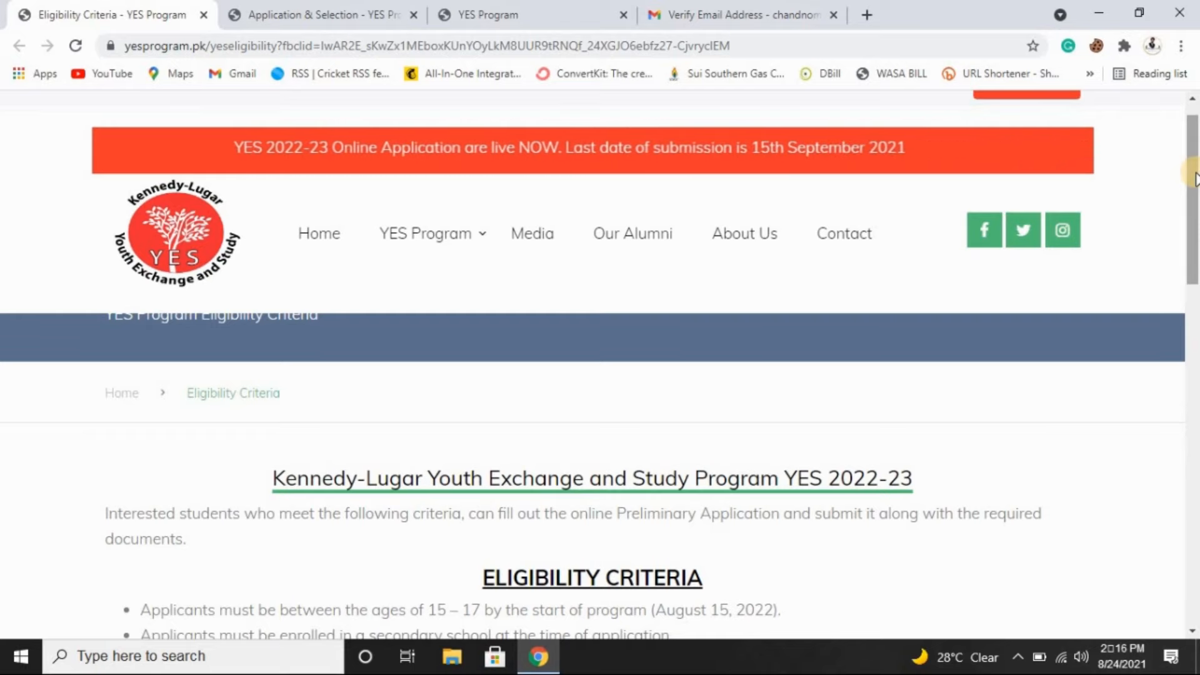
left_click_drag(1194, 178, 1194, 267)
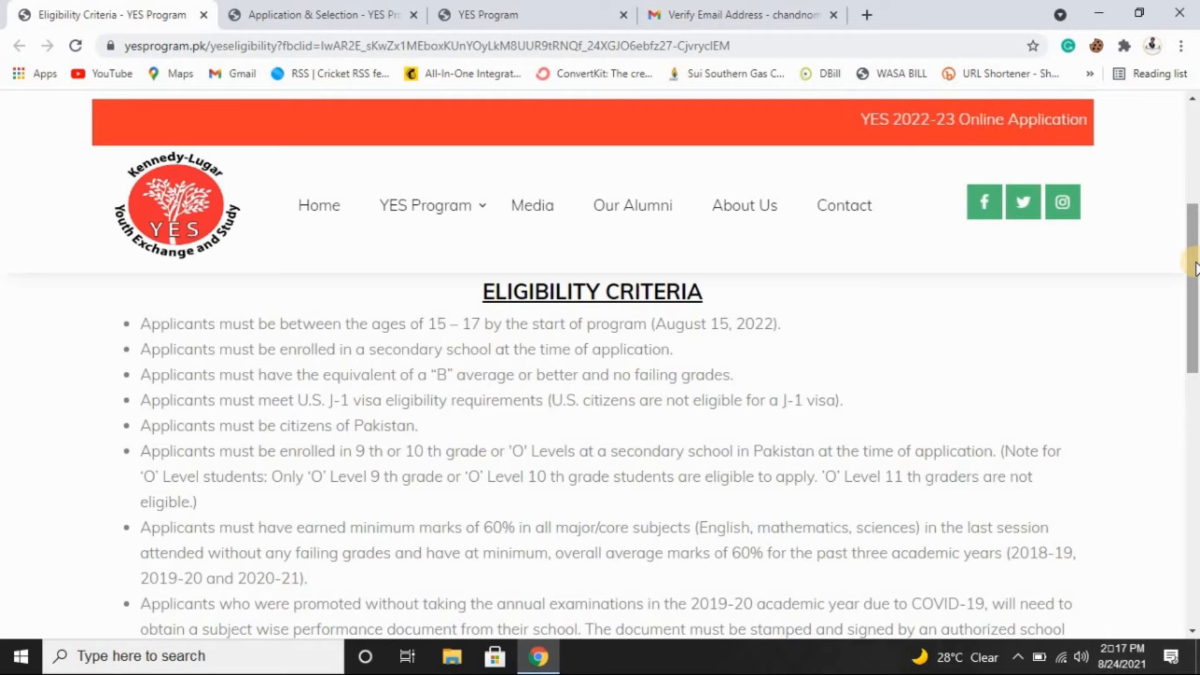
left_click(336, 9)
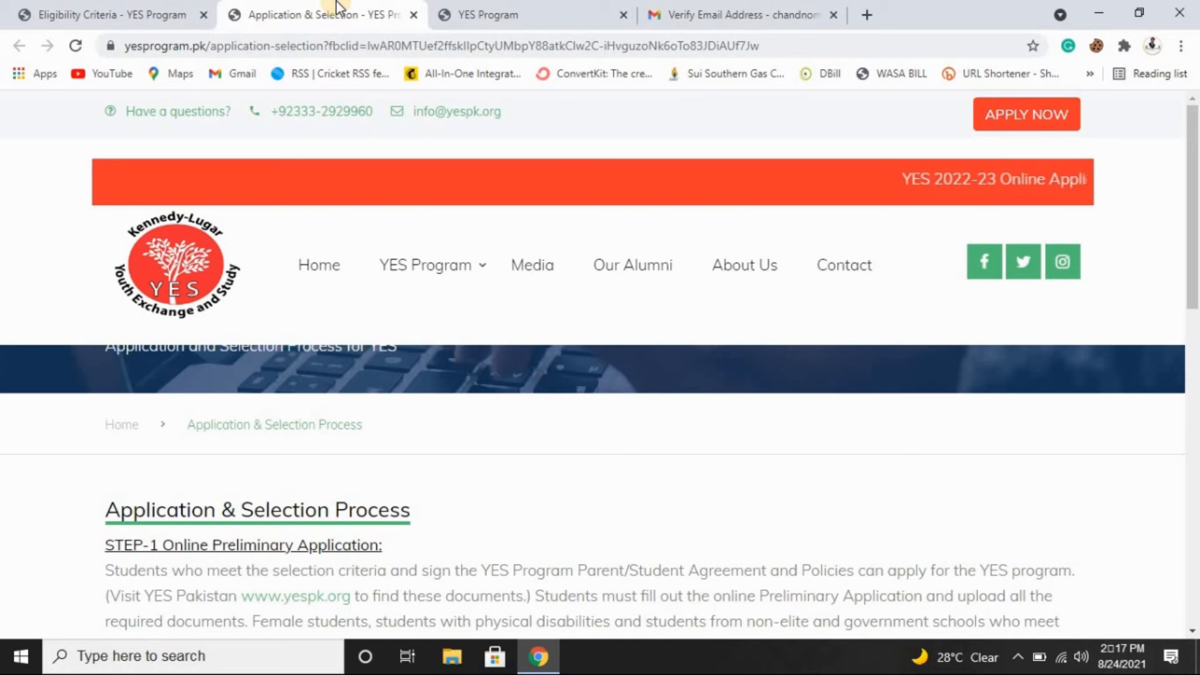
left_click(124, 9)
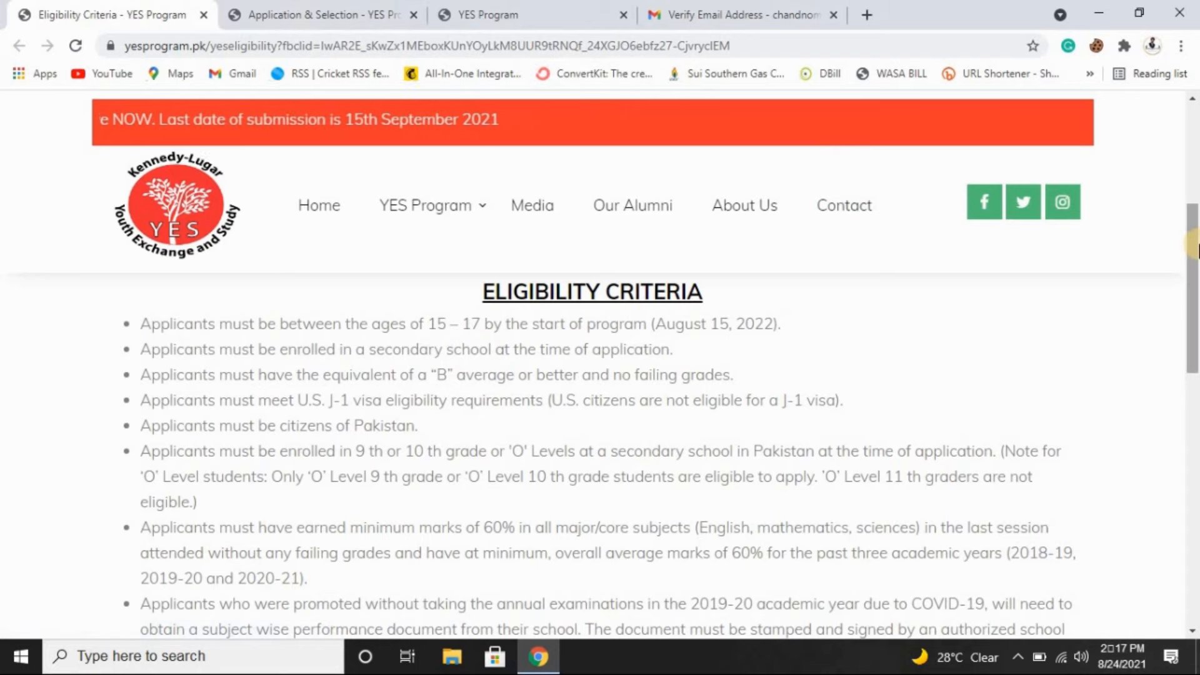
Step: Review the opening eligibility criteria covering age, school enrolment, grade average and J-1 visa requirements
mouse_move(1194, 232)
left_mouse_down()
mouse_move(1194, 254)
mouse_move(1195, 244)
left_mouse_up()
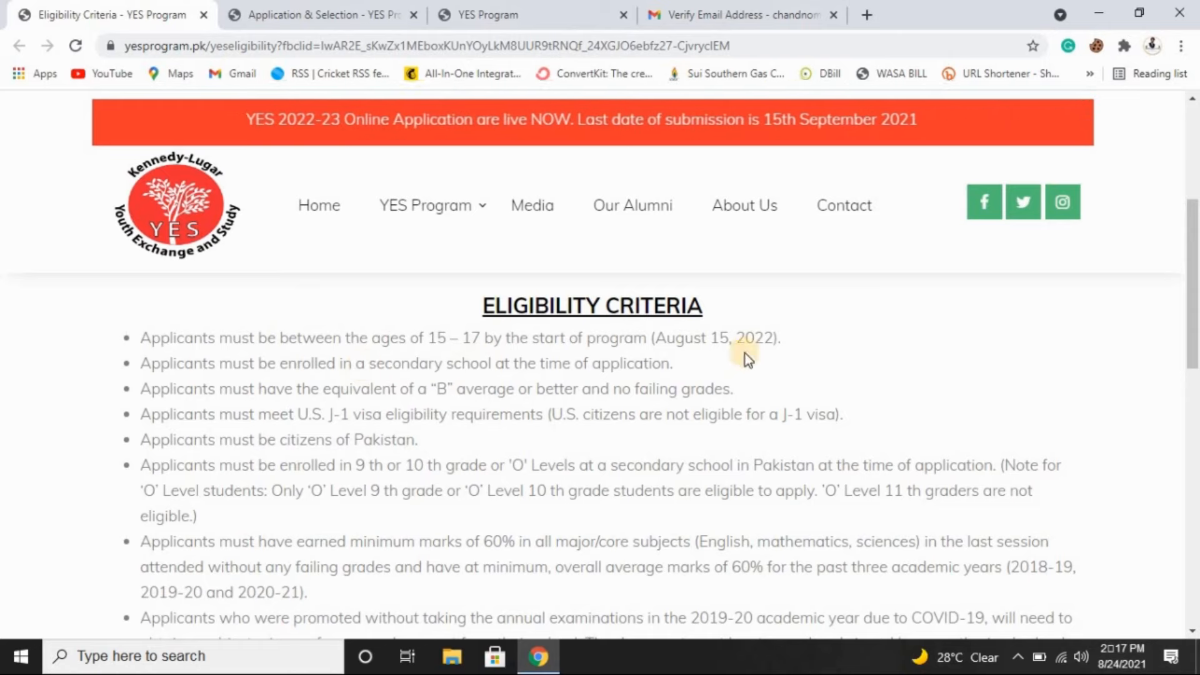
scroll(1194, 332, "down", 2)
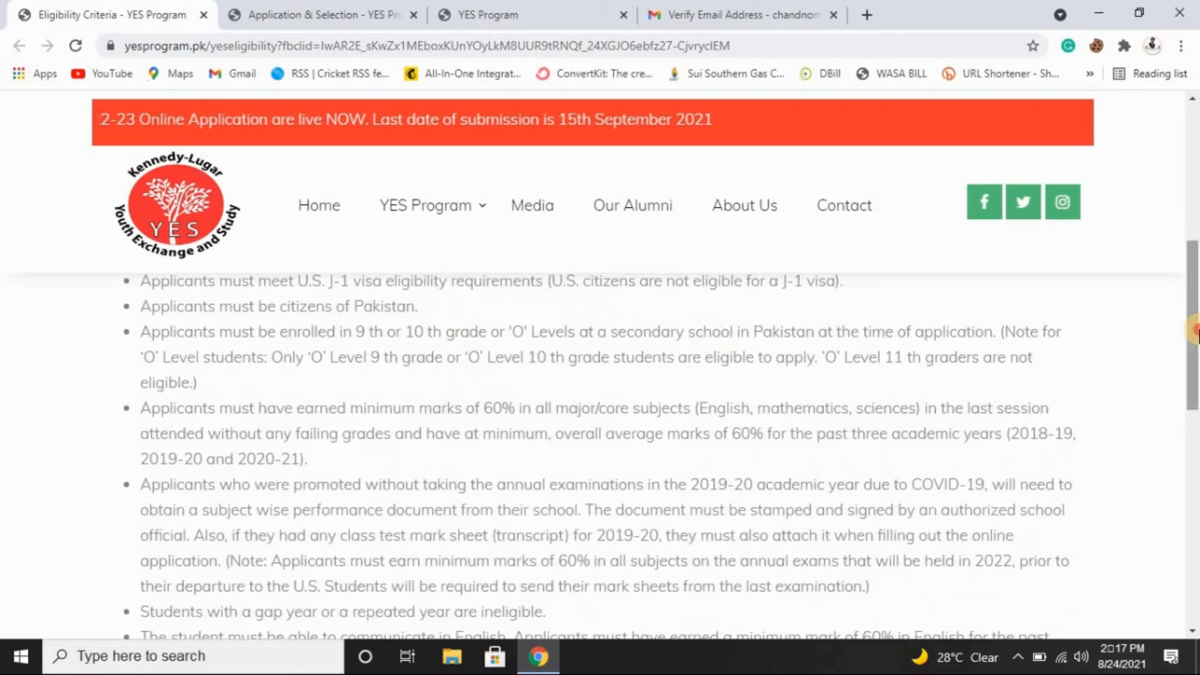
left_click_drag(1198, 330, 1194, 366)
left_click_drag(1196, 307, 1196, 280)
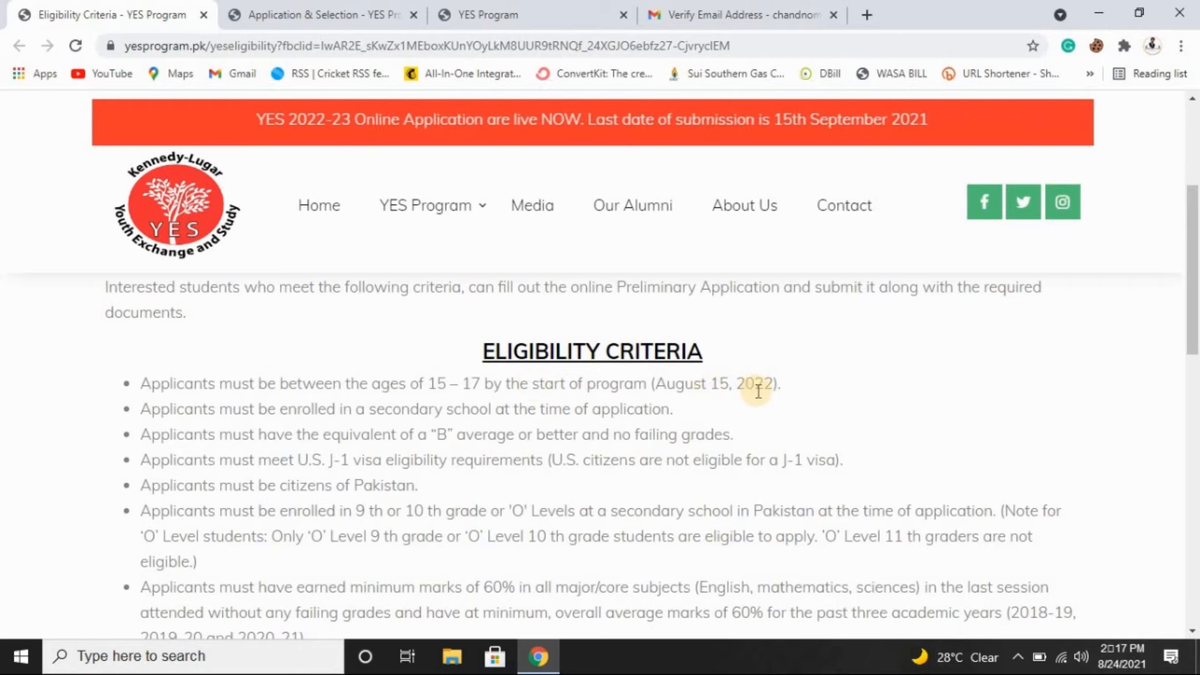
scroll(1179, 286, "down", 1)
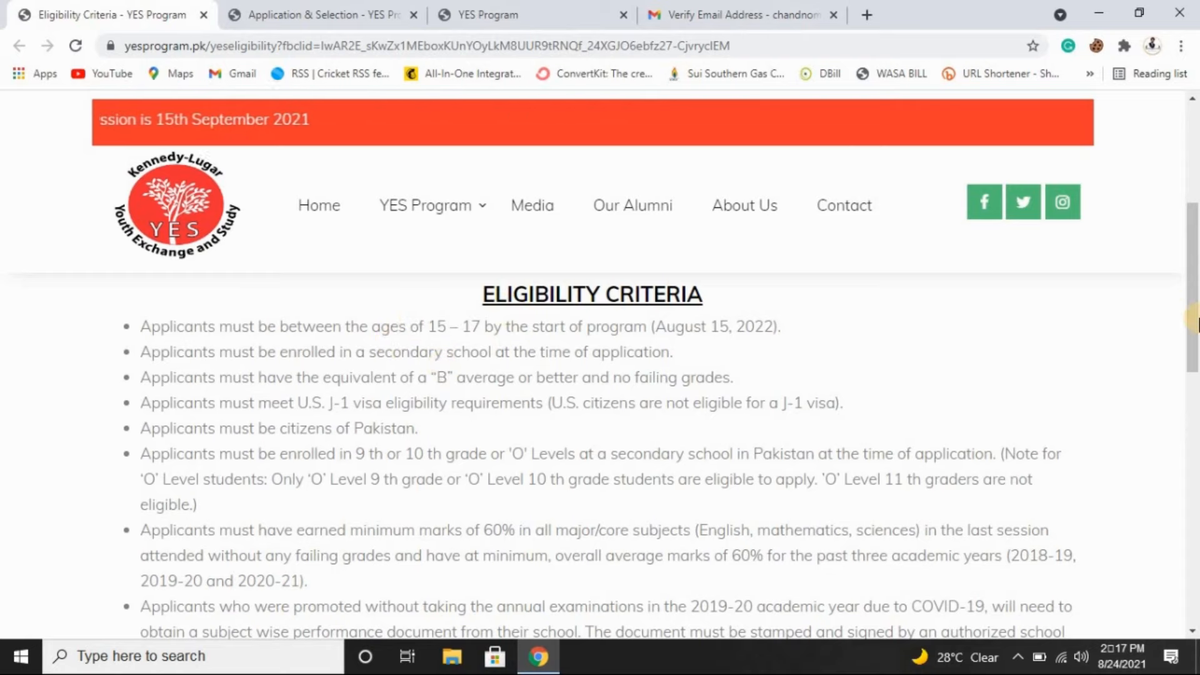
scroll(904, 363, "down", 1)
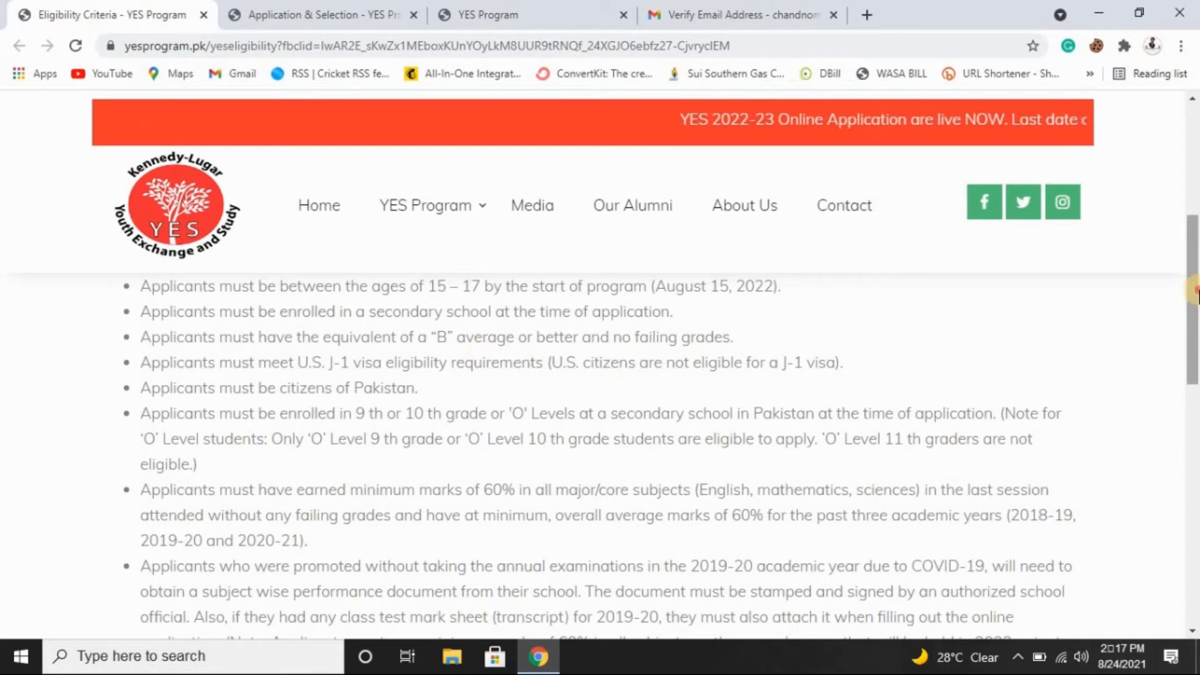
scroll(1193, 294, "down", 1)
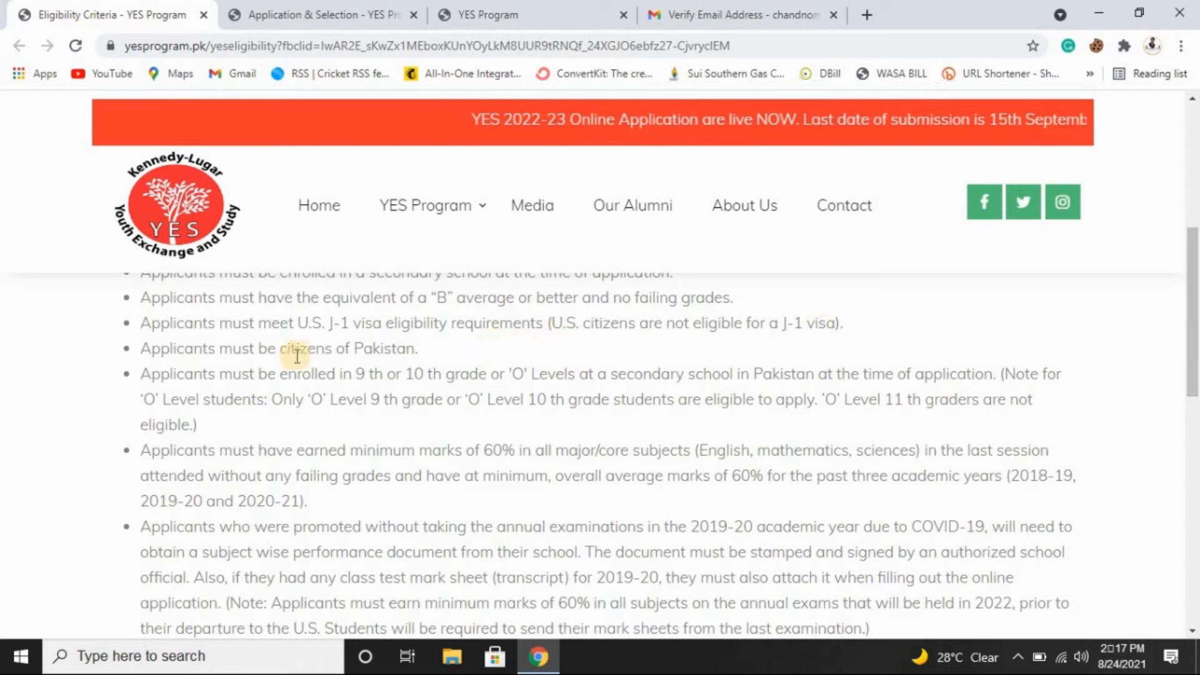
Step: Read the citizenship and school-grade enrolment criteria, highlighting the key words in each
left_click_drag(220, 348, 317, 349)
left_click(418, 387)
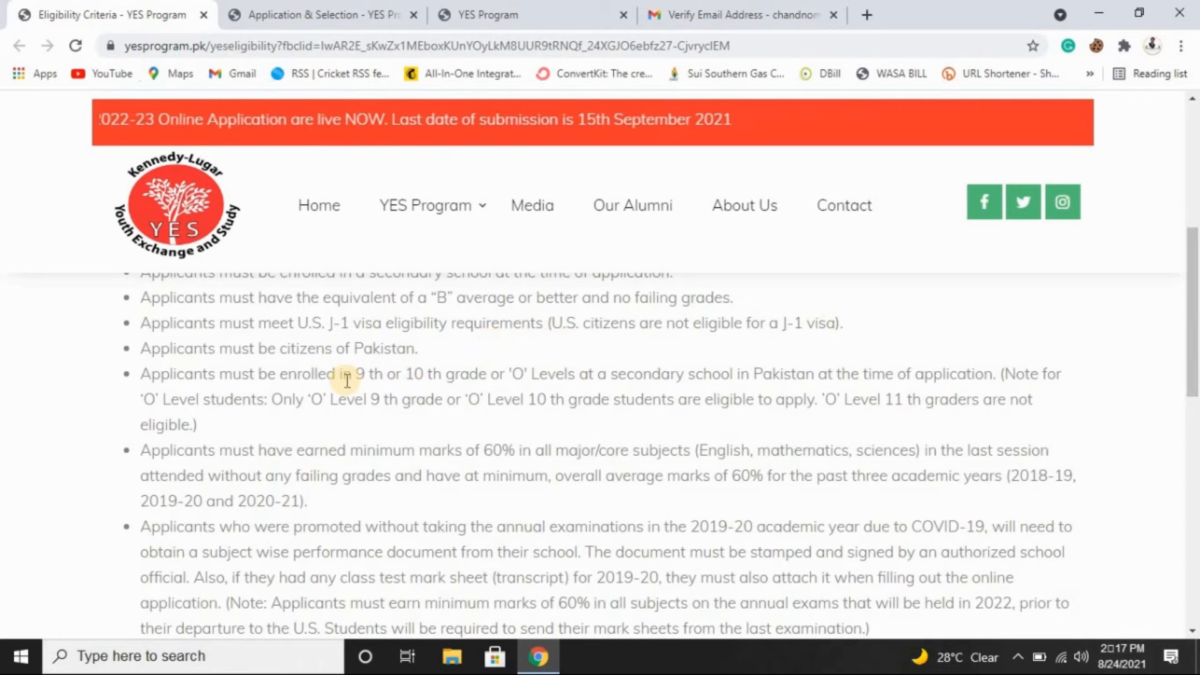
left_click_drag(375, 375, 429, 390)
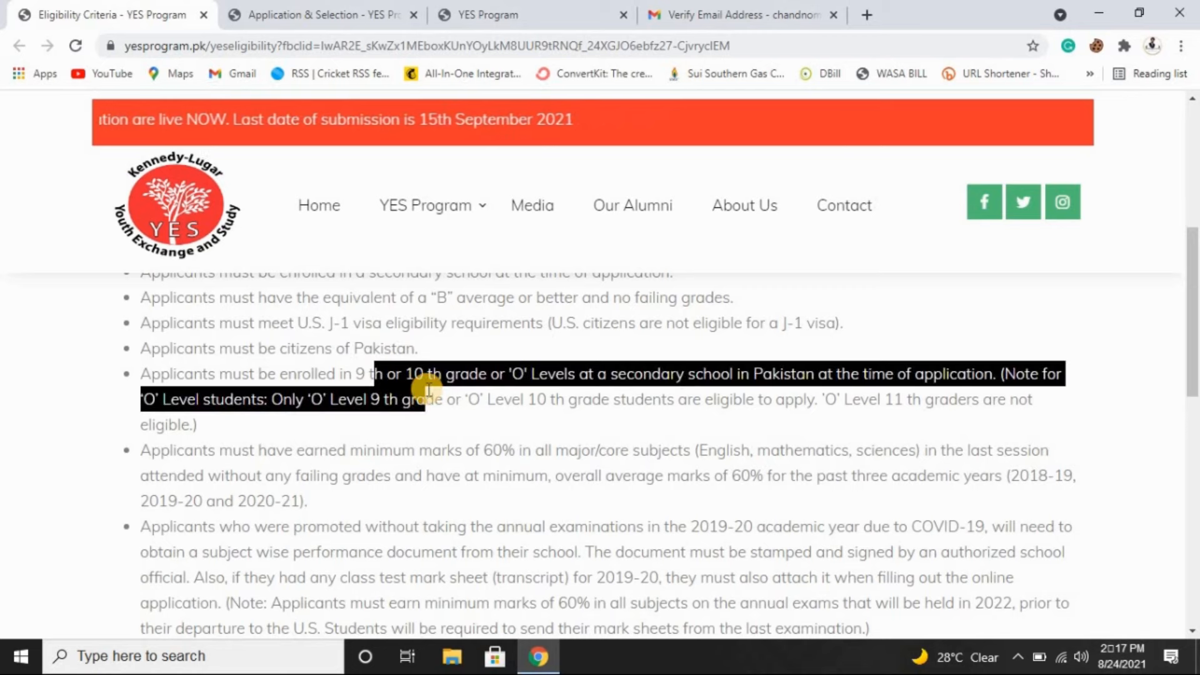
left_click(463, 391)
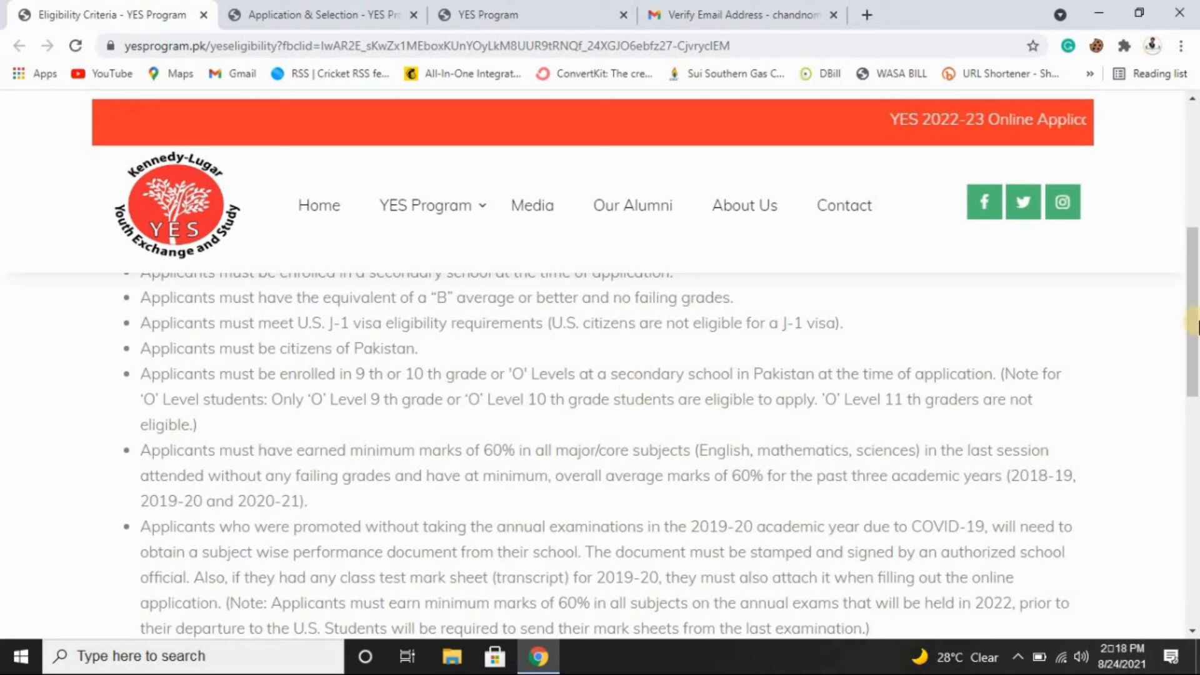
Step: Read the criterion on minimum marks in core subjects and the overall average for the past three academic years
left_click_drag(1196, 323, 1197, 339)
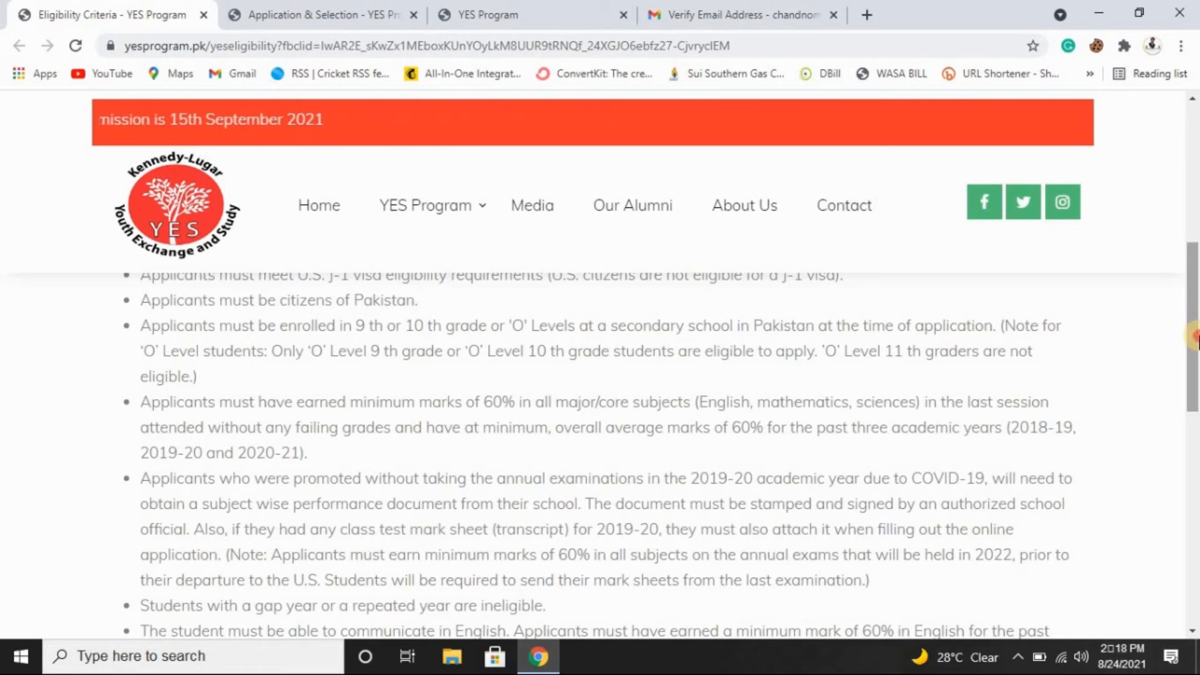
left_click_drag(1194, 338, 1194, 349)
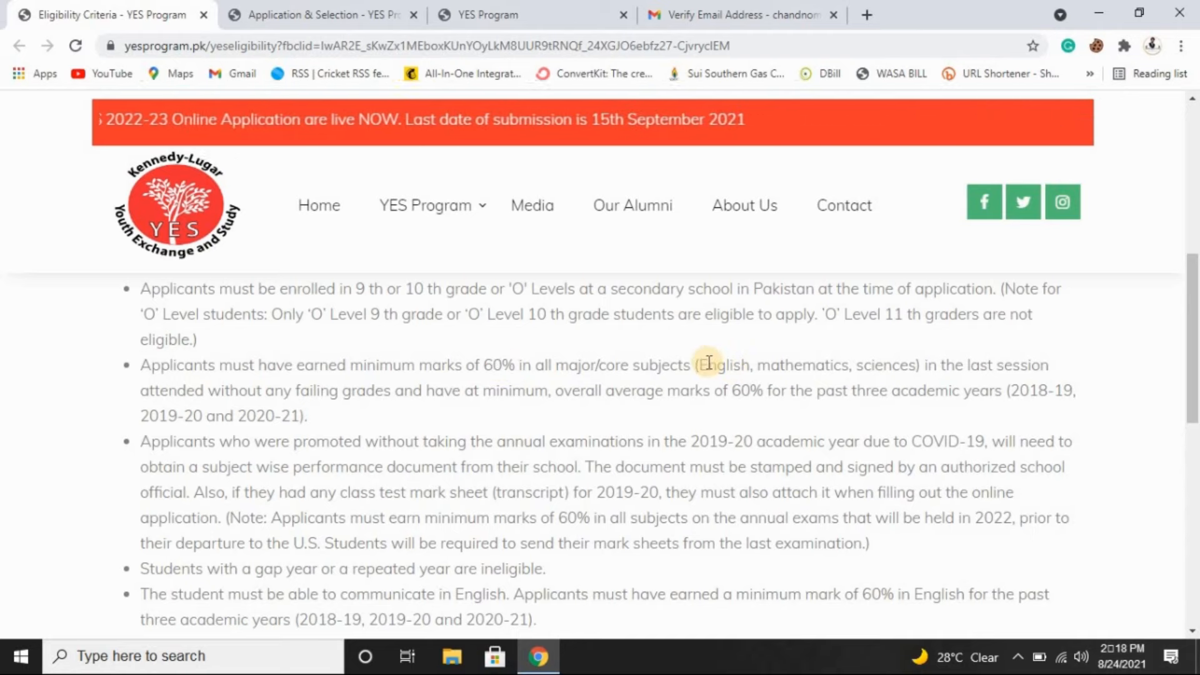
scroll(906, 343, "down", 1)
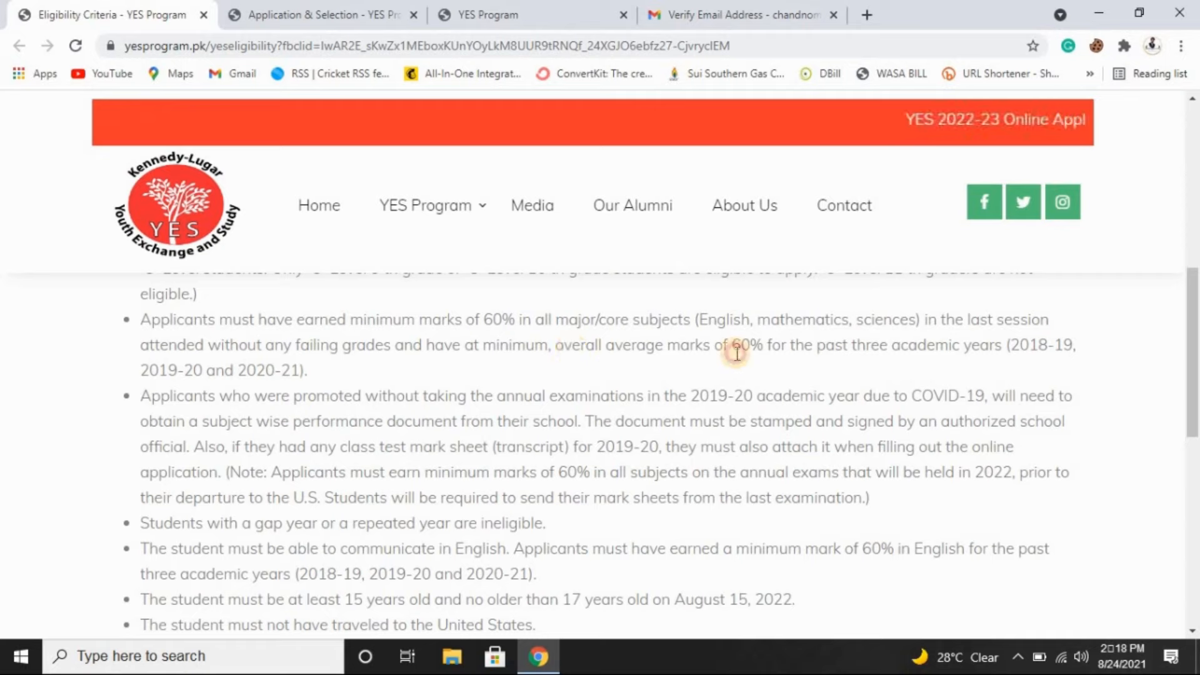
left_click(767, 359)
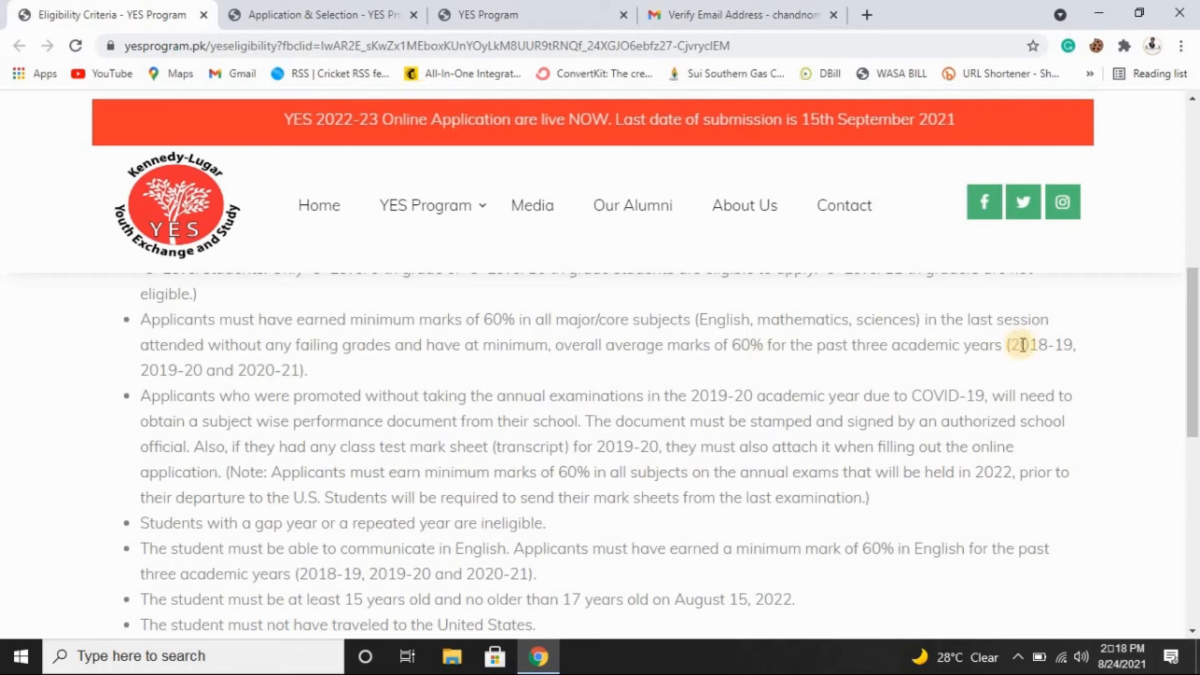
Step: Read the requirements for applicants promoted without annual examinations, highlighting the school document and 2022 exam marks wording
left_click_drag(1196, 355, 1195, 373)
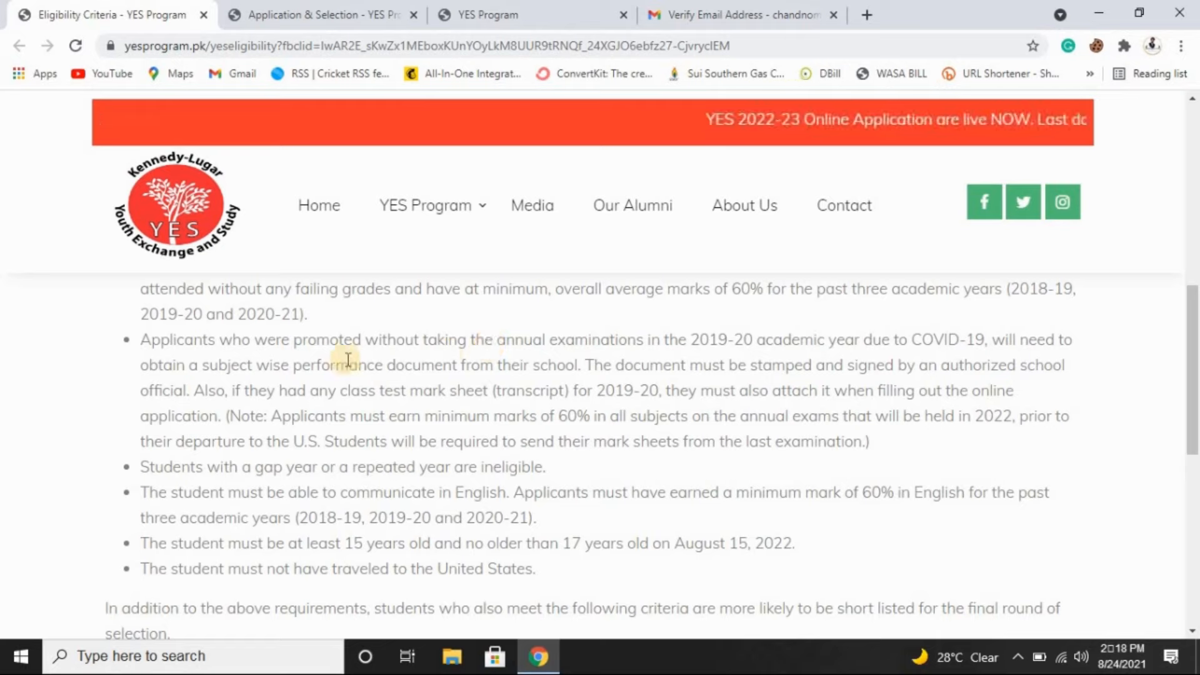
left_click_drag(460, 366, 521, 372)
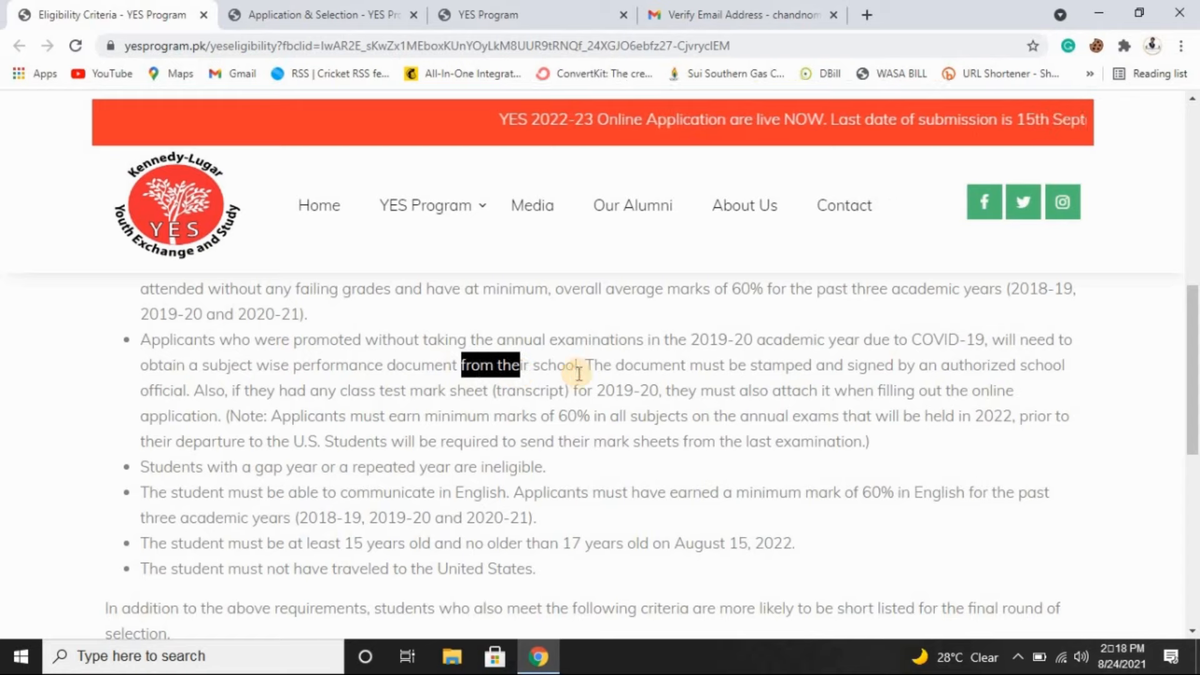
left_click(608, 373)
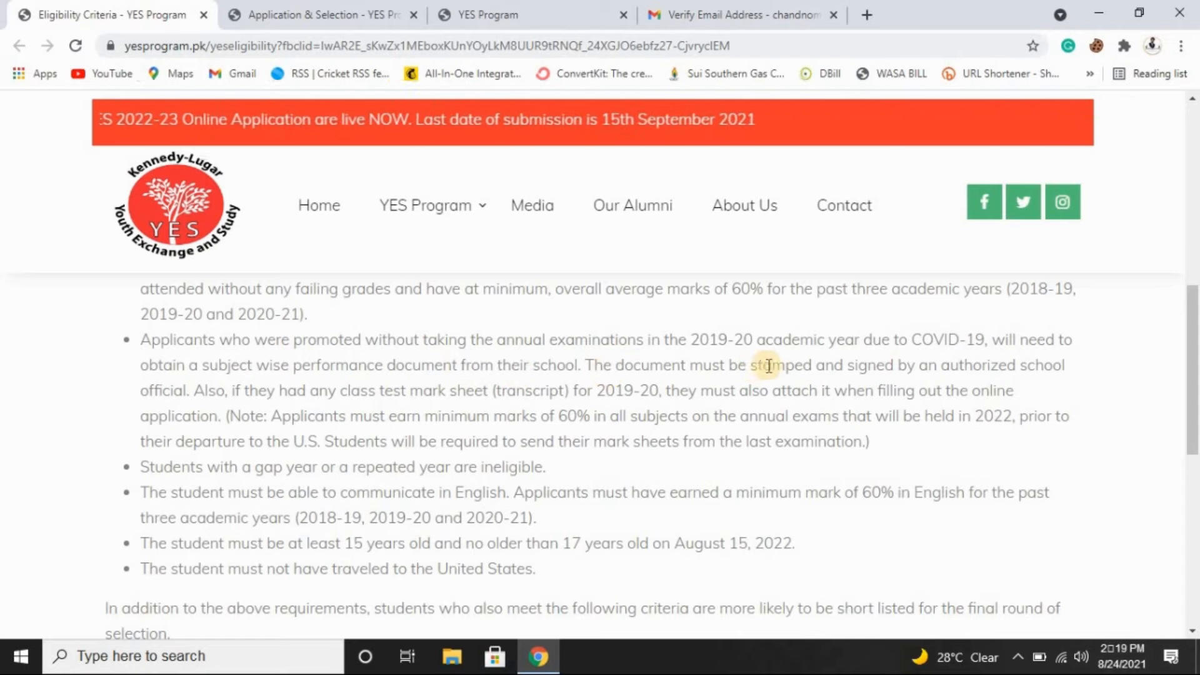
left_click_drag(1195, 360, 1194, 371)
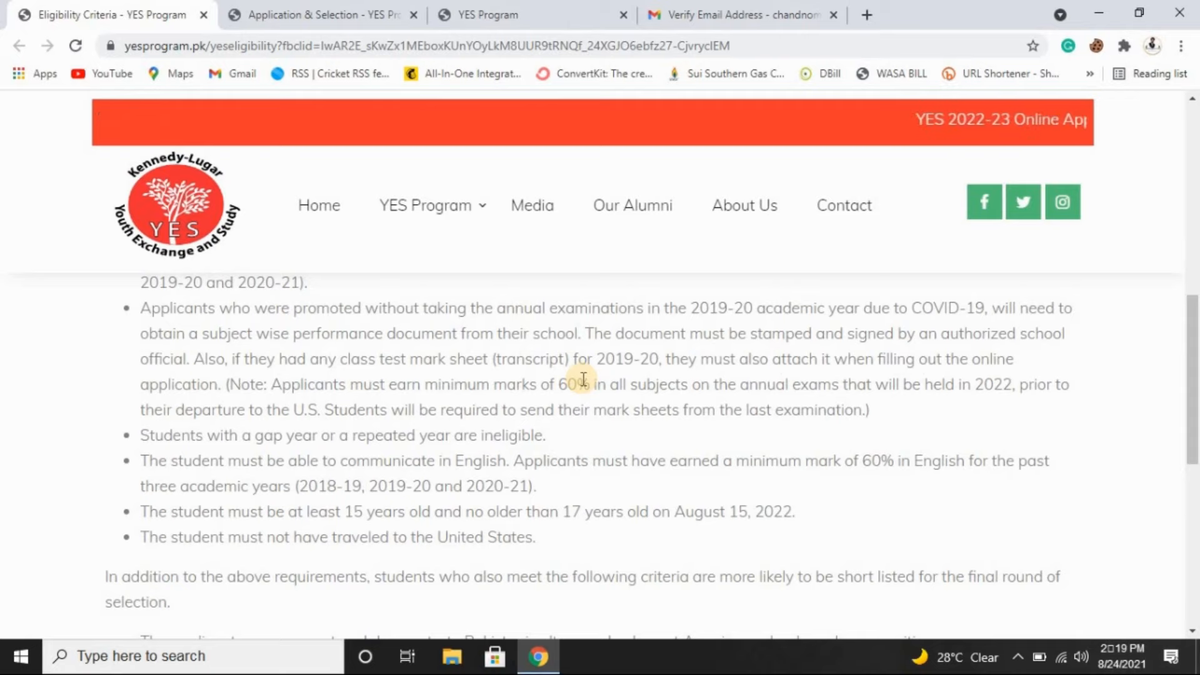
left_click_drag(1189, 366, 1191, 371)
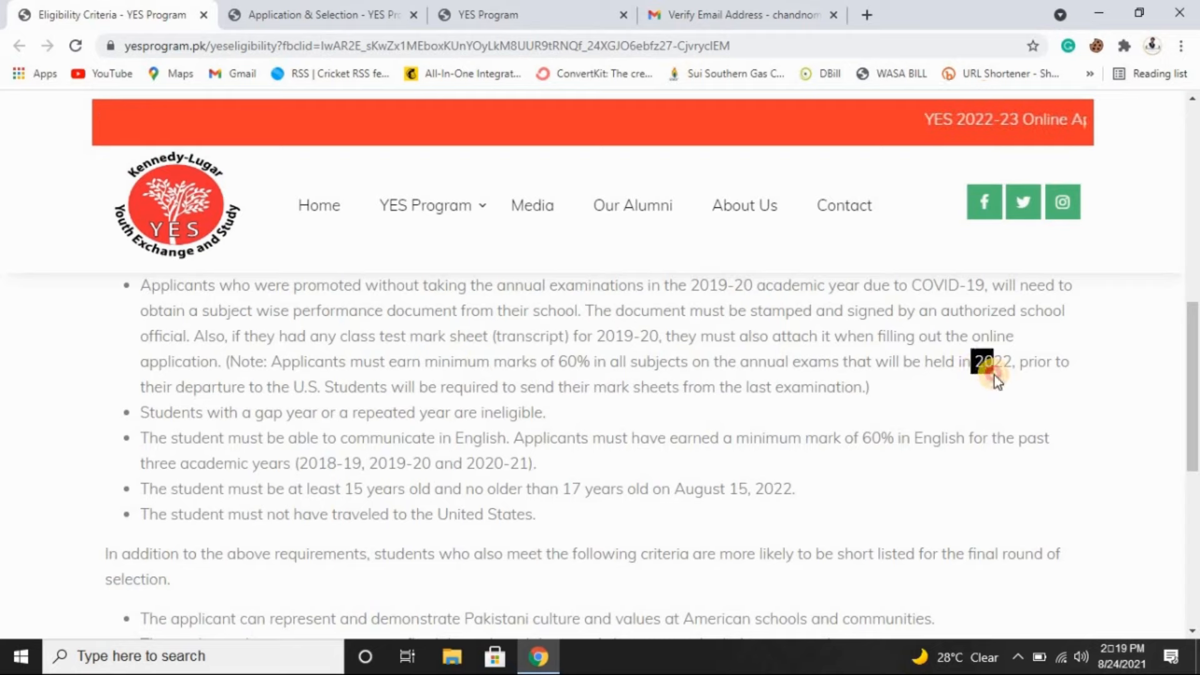
left_click_drag(996, 380, 807, 364)
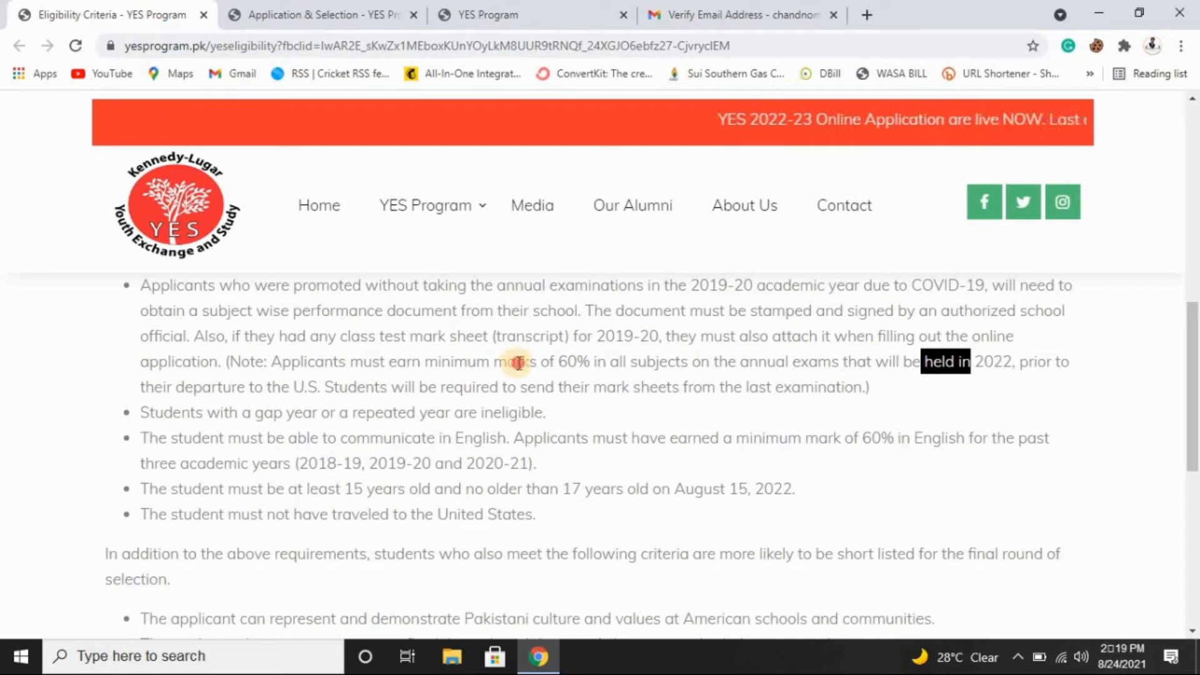
left_click_drag(517, 363, 619, 364)
left_click(677, 364)
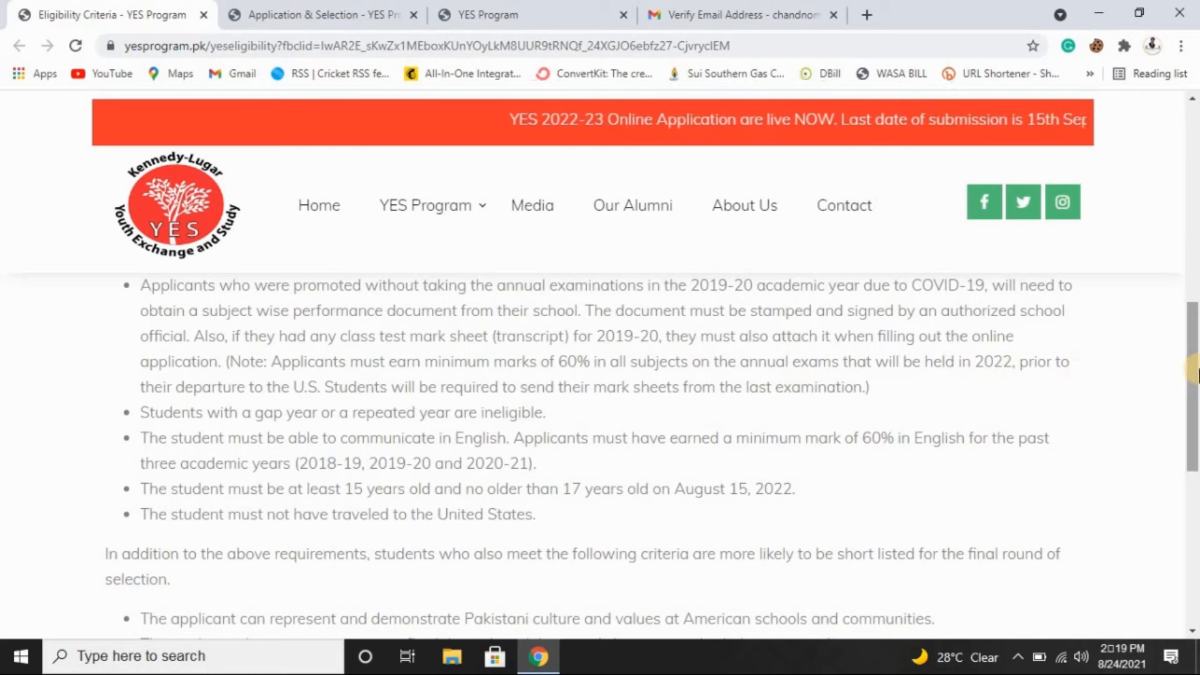
Step: Read the gap-year and English communication criteria, highlighting the required English mark
left_click_drag(1194, 371, 1194, 384)
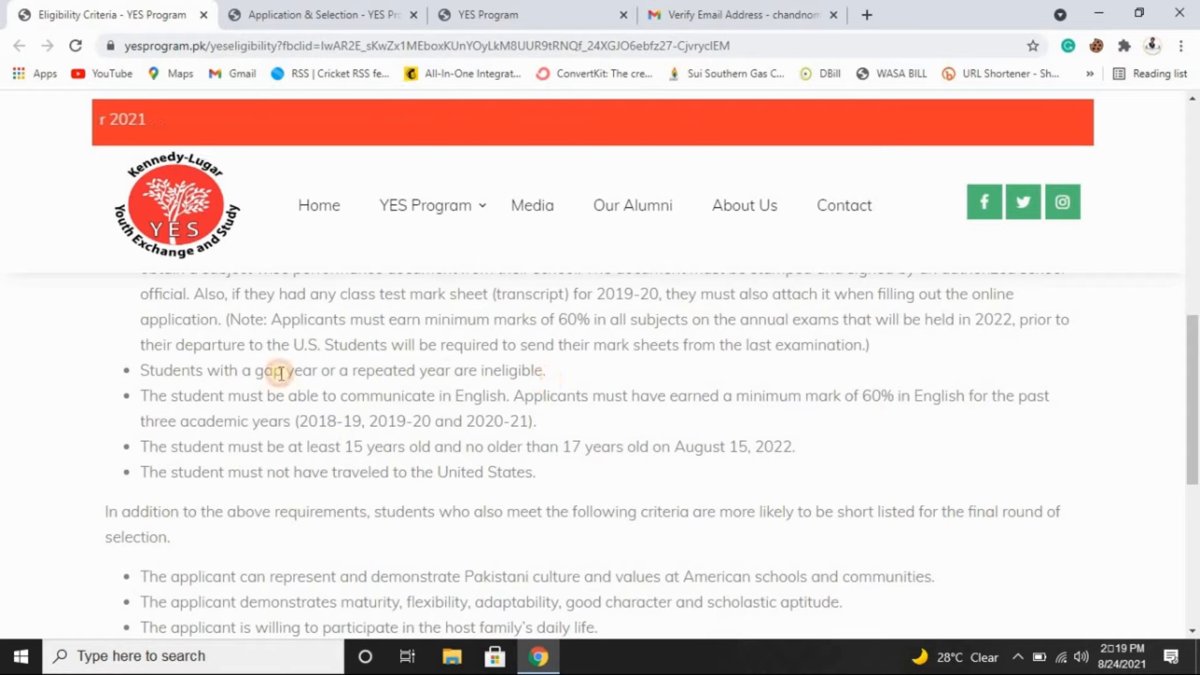
left_click(362, 378)
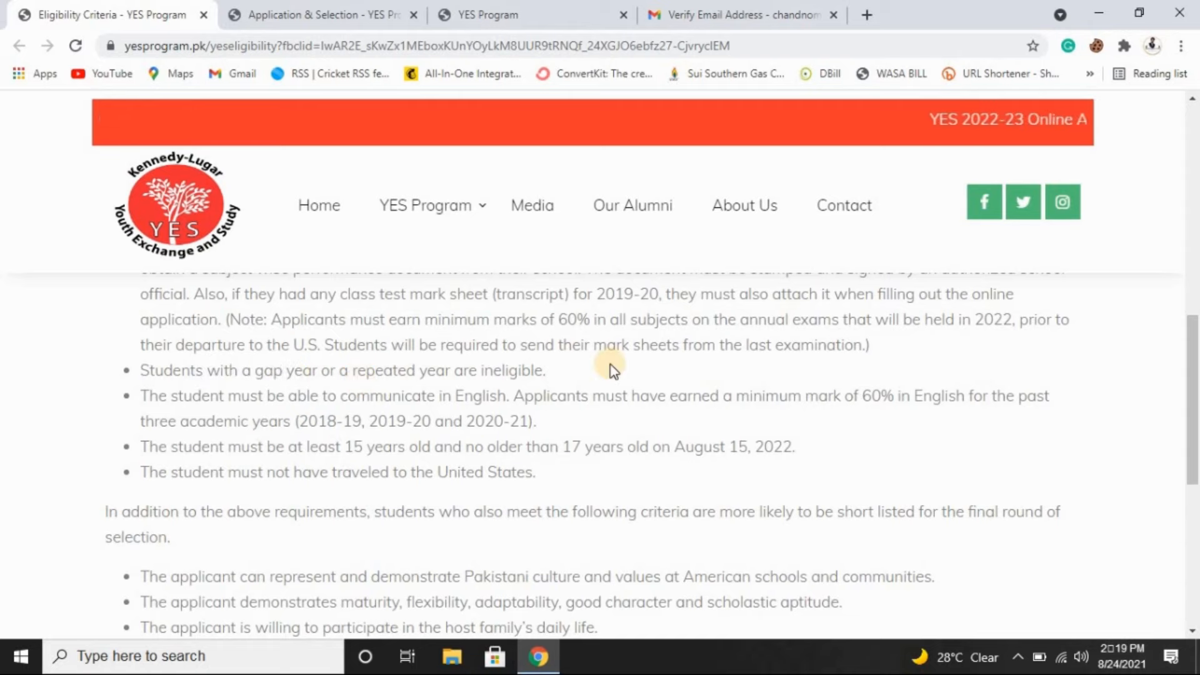
left_click_drag(1197, 325, 1198, 357)
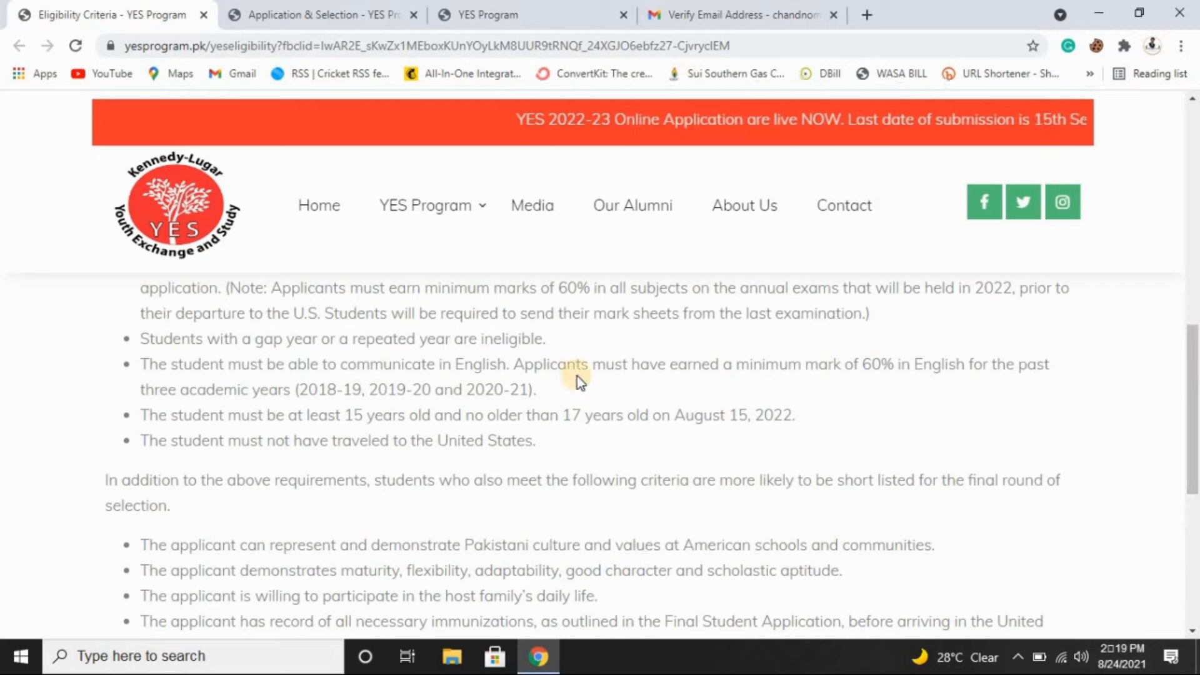
left_click_drag(295, 358, 504, 367)
left_click(526, 373)
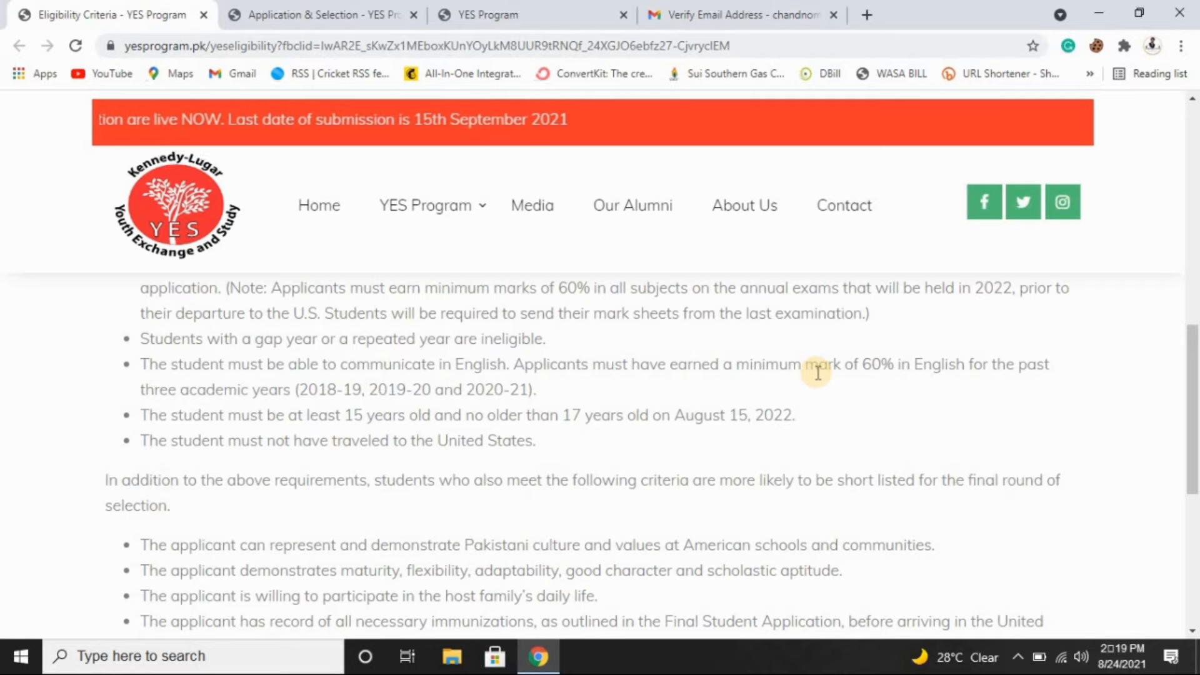
left_click_drag(809, 366, 896, 369)
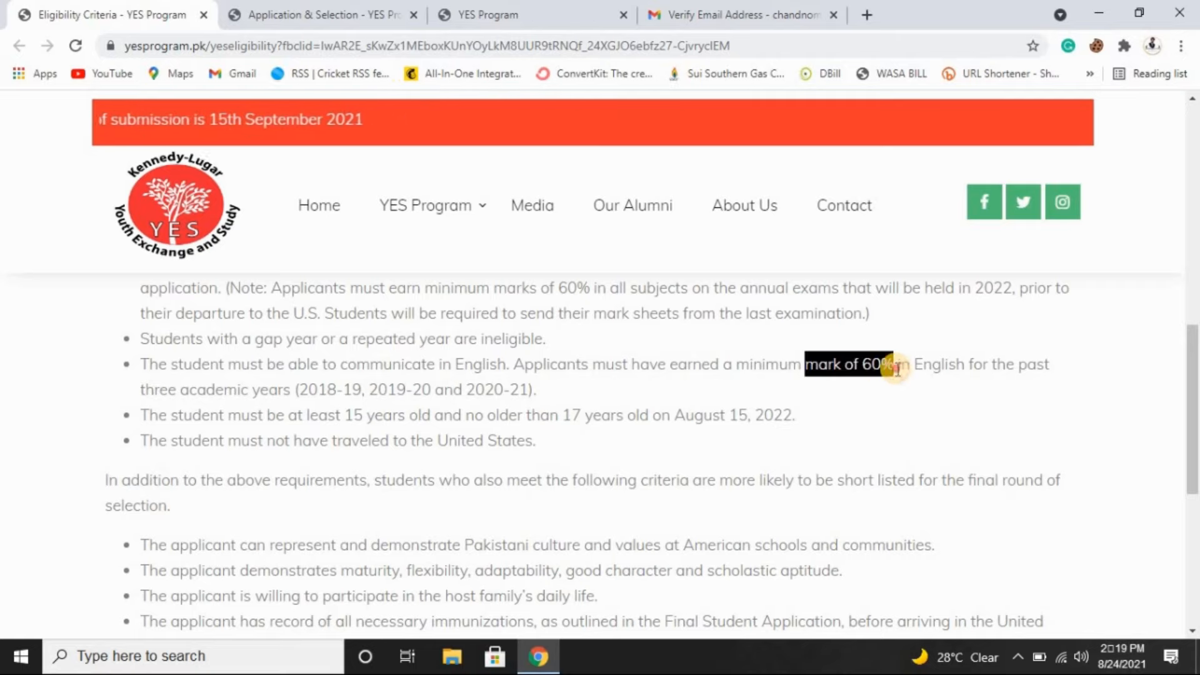
left_click(1153, 367)
Step: Read the minimum and maximum age criterion, highlighting its wording, and view the additional short-listing criteria
left_click_drag(1196, 375, 1195, 397)
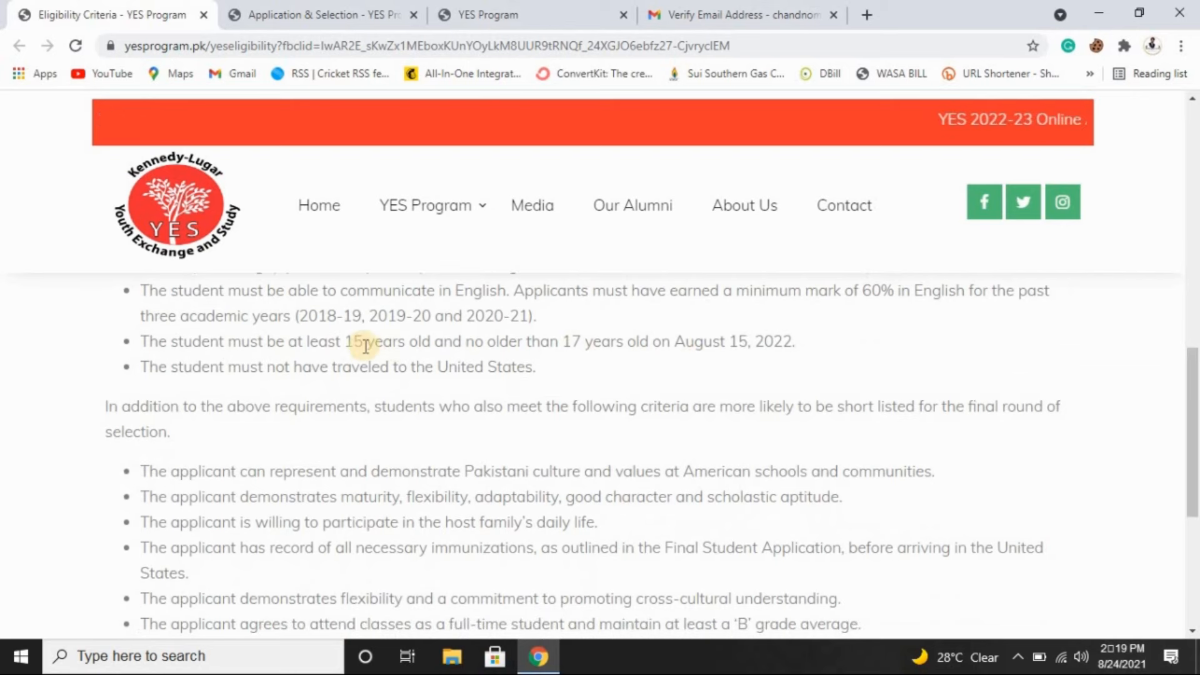
left_click_drag(340, 342, 463, 346)
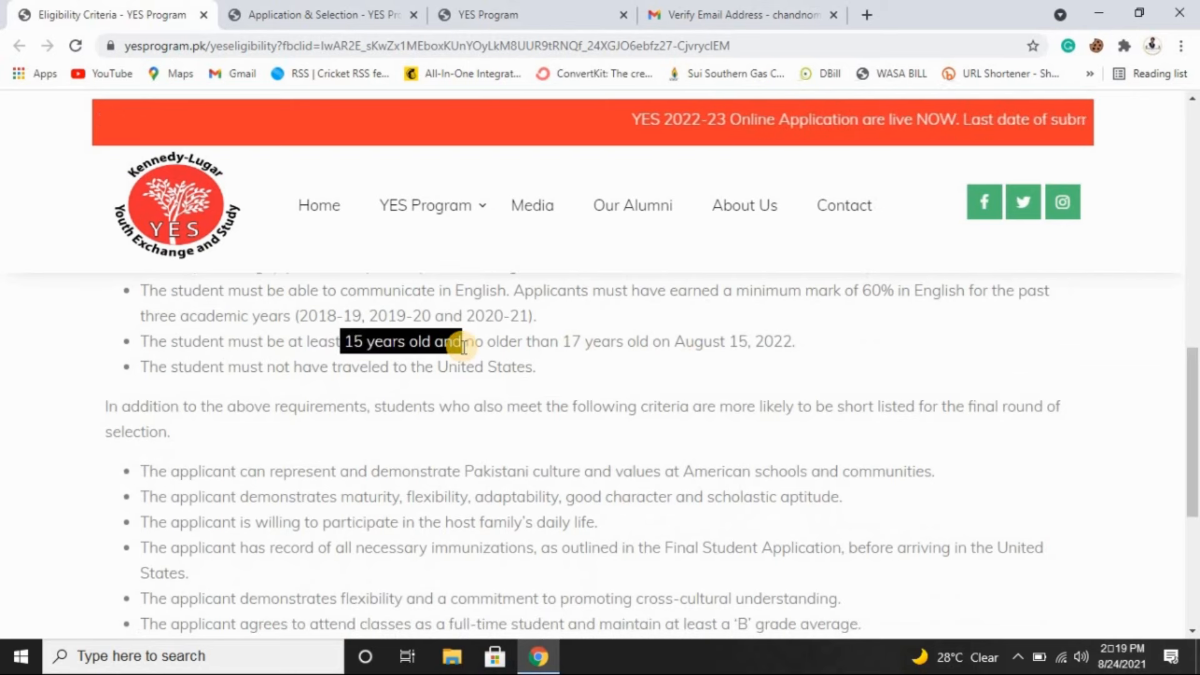
left_click(531, 346)
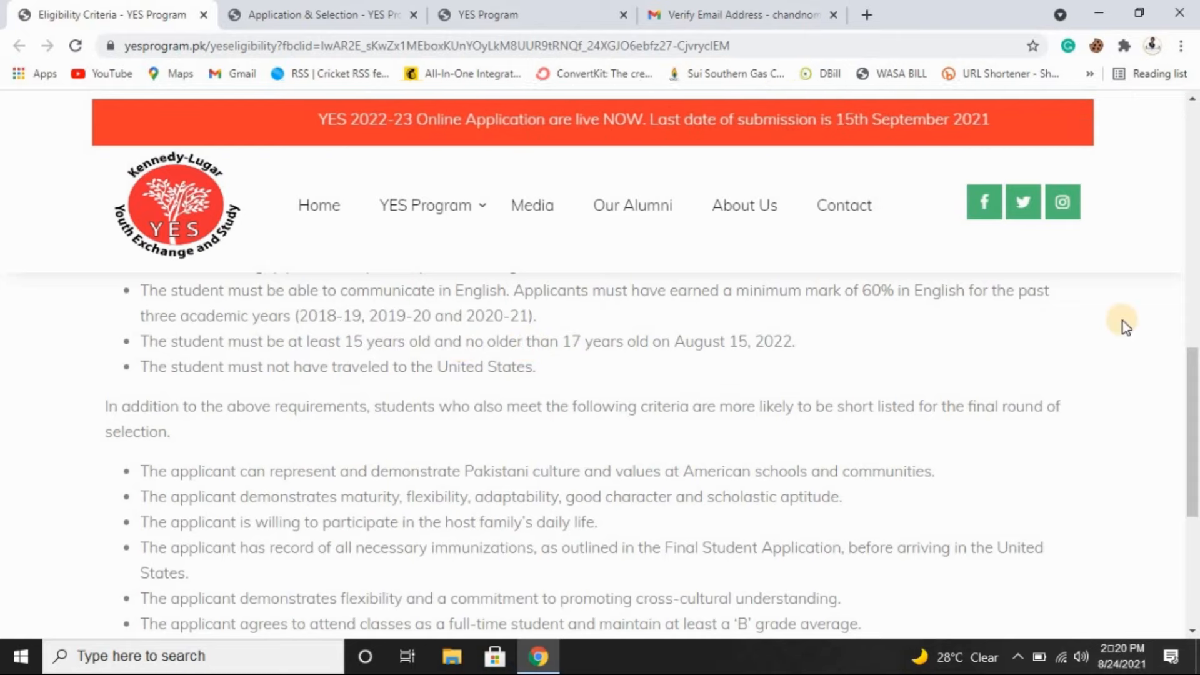
left_click_drag(1189, 383, 1196, 409)
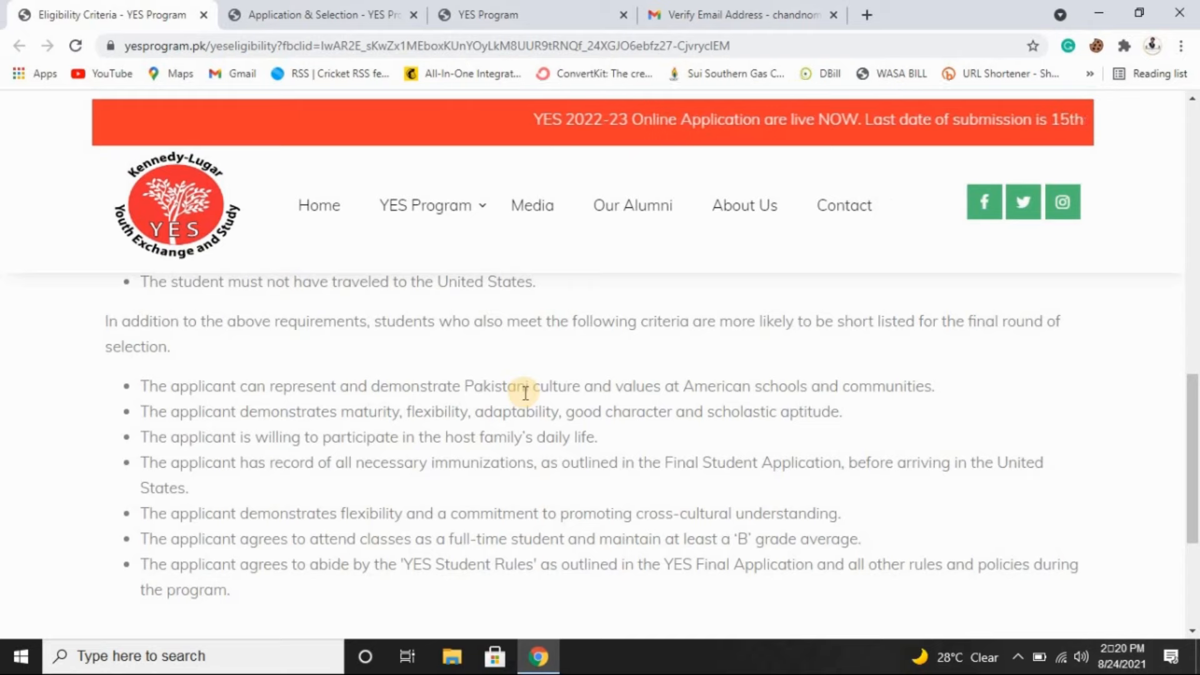
Step: Read the additional short-listing criteria through the full-time classes and YES Student Rules points, highlighting the full-time student wording, and return to the page's start
scroll(1194, 463, "down", 1)
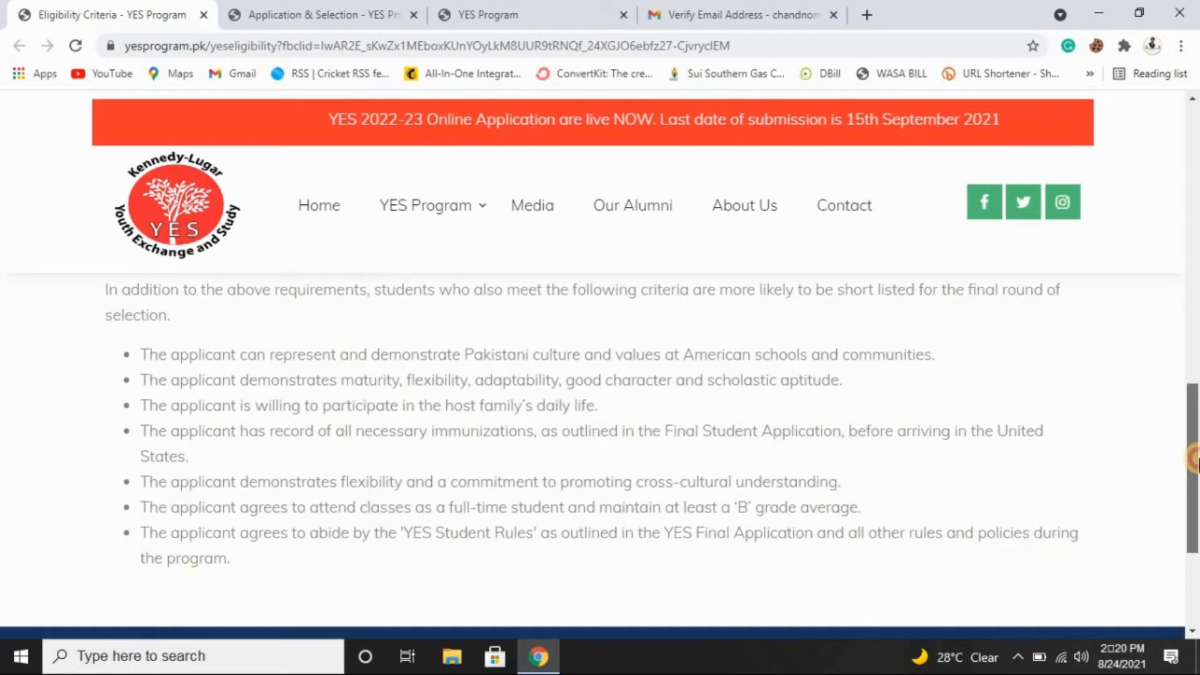
left_click_drag(1196, 459, 1197, 460)
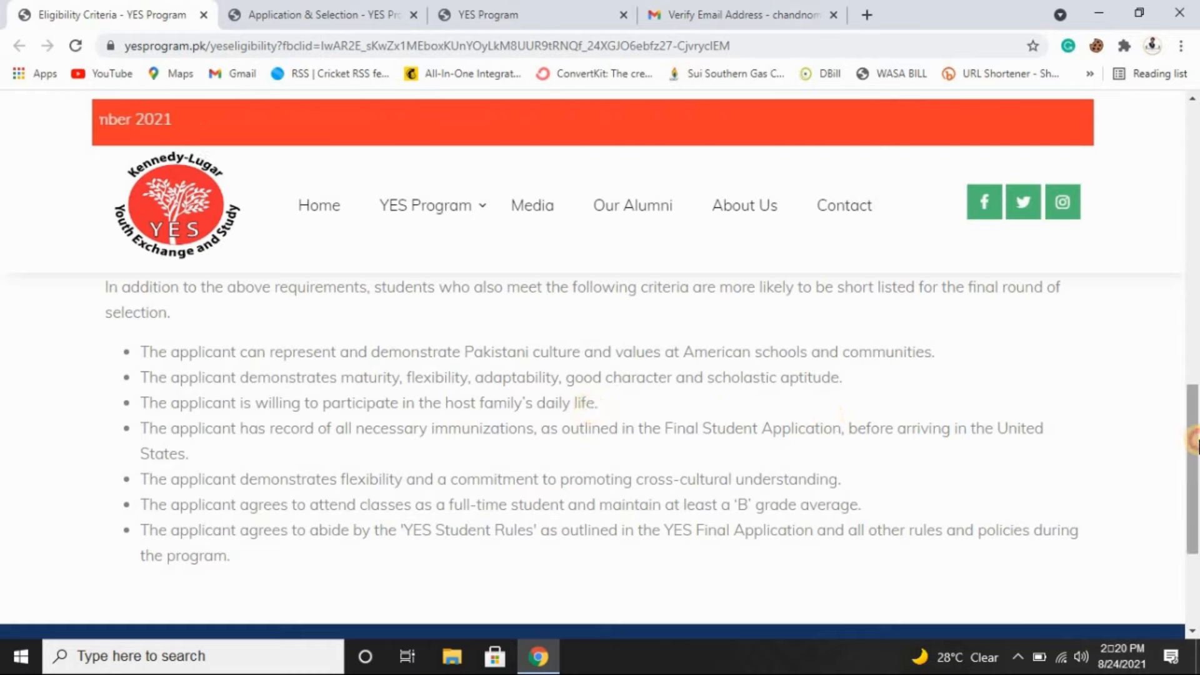
left_click_drag(1197, 442, 1197, 451)
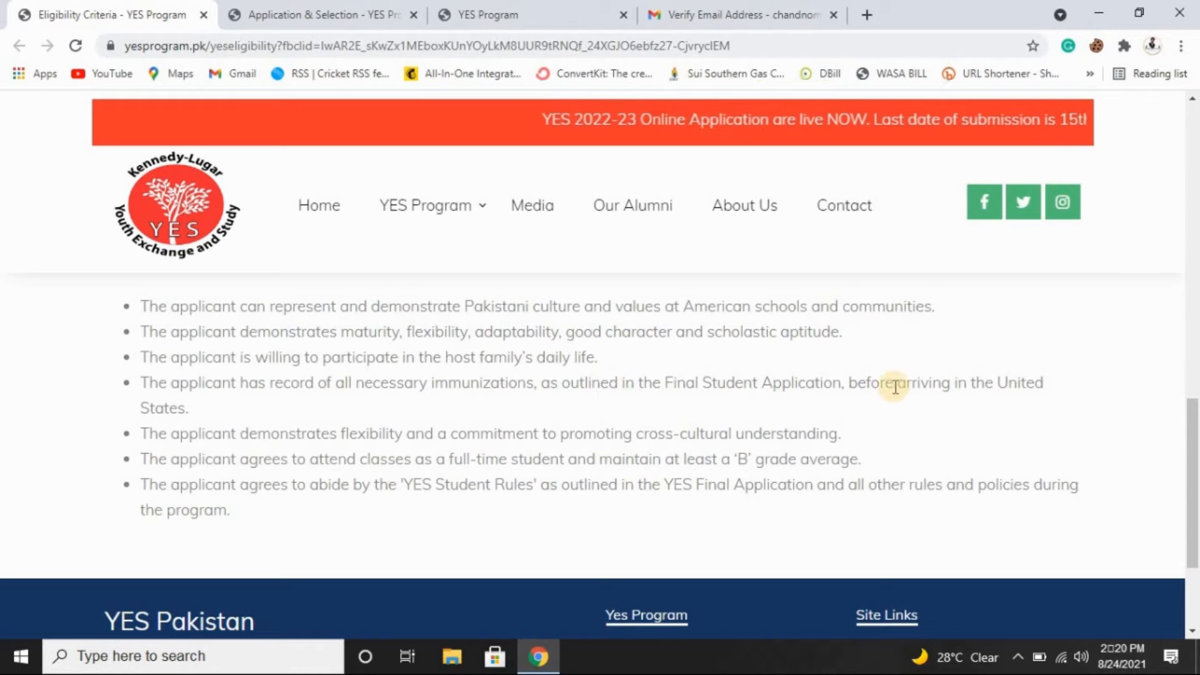
left_click_drag(1197, 412, 1196, 451)
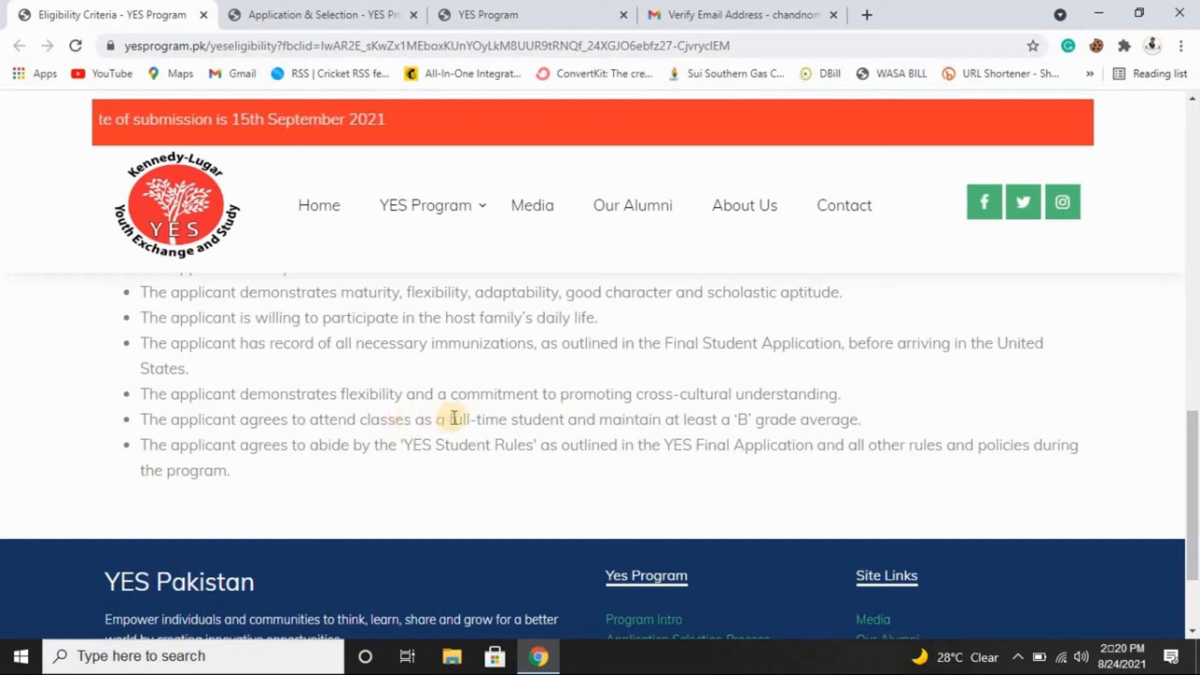
left_click_drag(450, 420, 541, 424)
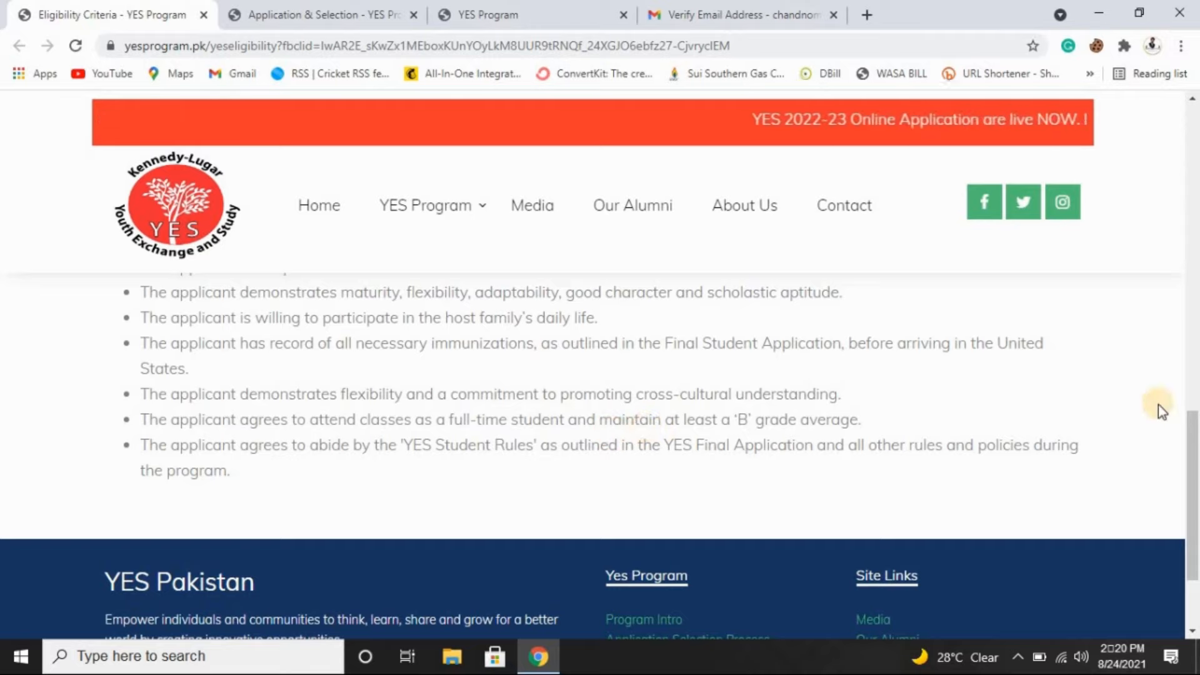
left_click_drag(1193, 414, 1194, 144)
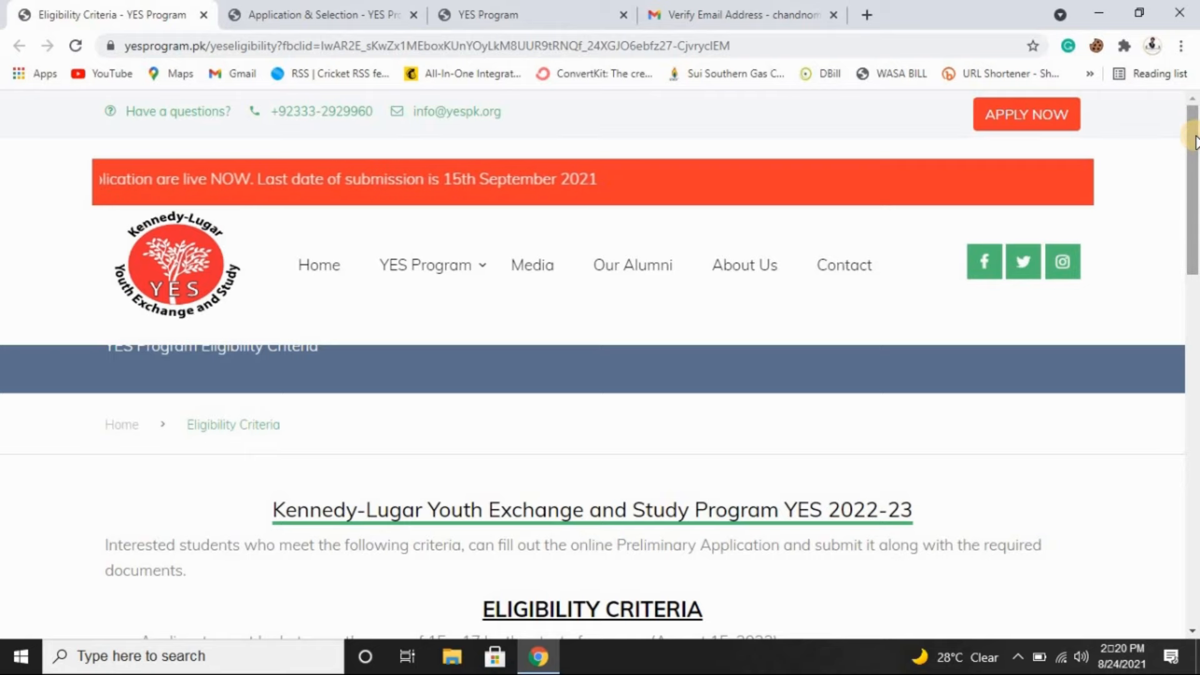
left_click_drag(1195, 156, 1195, 191)
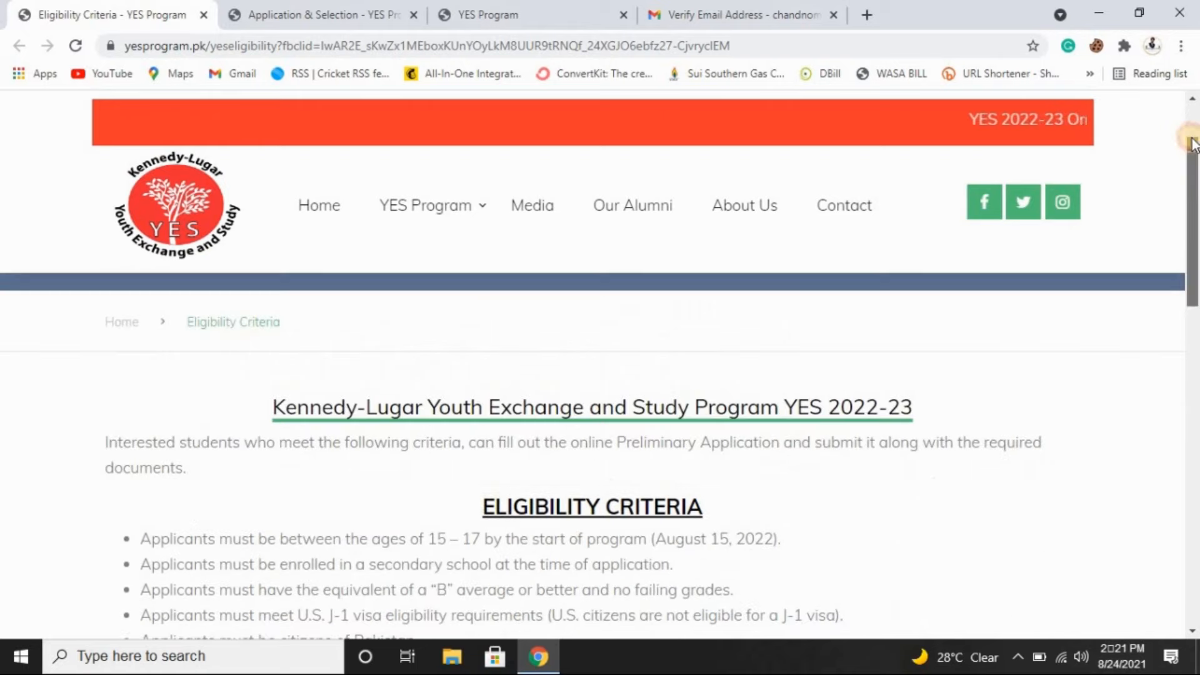
left_click_drag(1193, 144, 1195, 107)
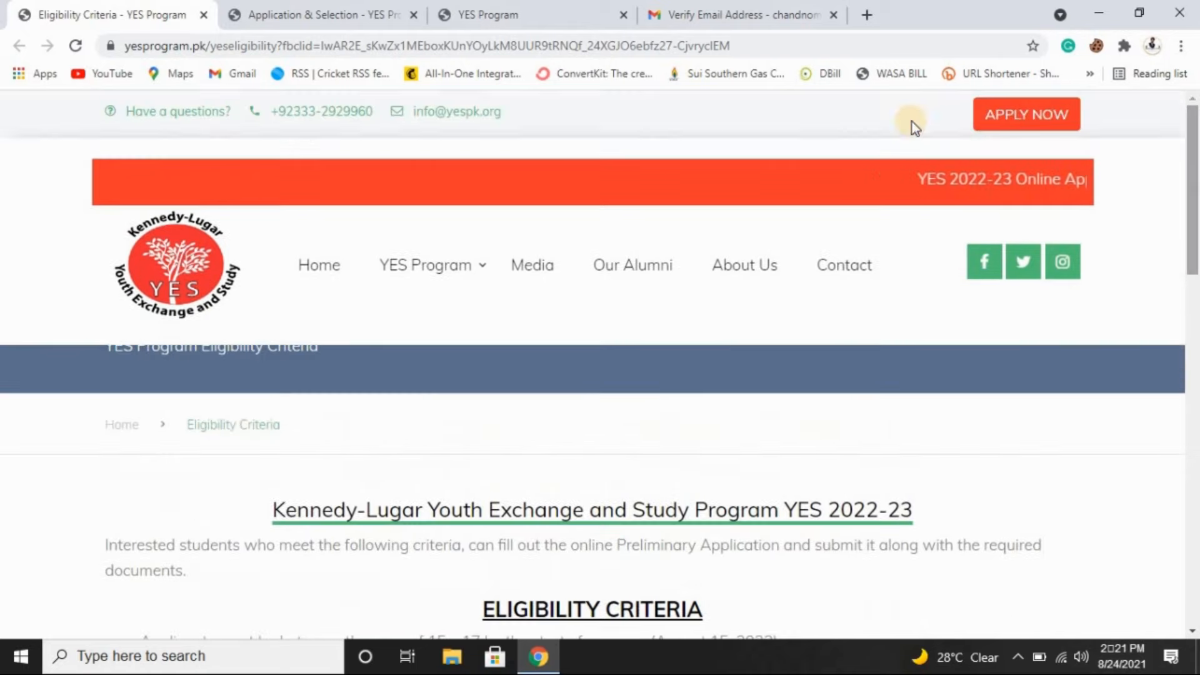
Step: View the Application & Selection Process page and read the preliminary application, online interview, and proctored essays and in-person interview stages
left_click(330, 9)
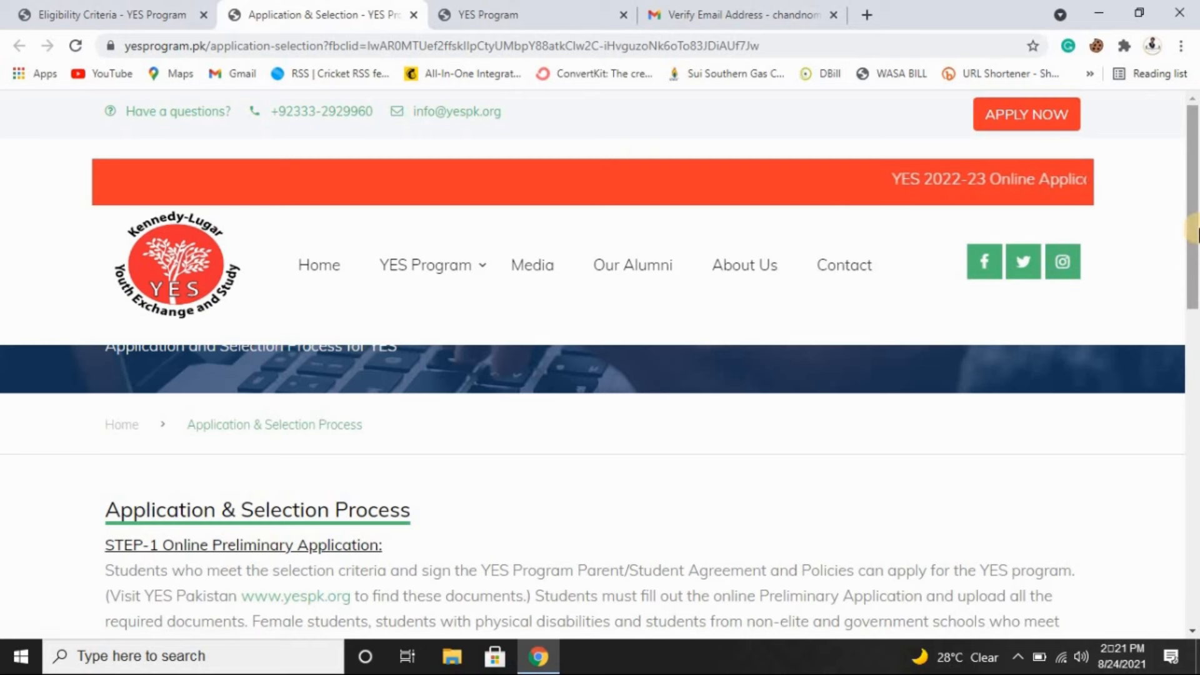
left_click_drag(1197, 236, 1196, 348)
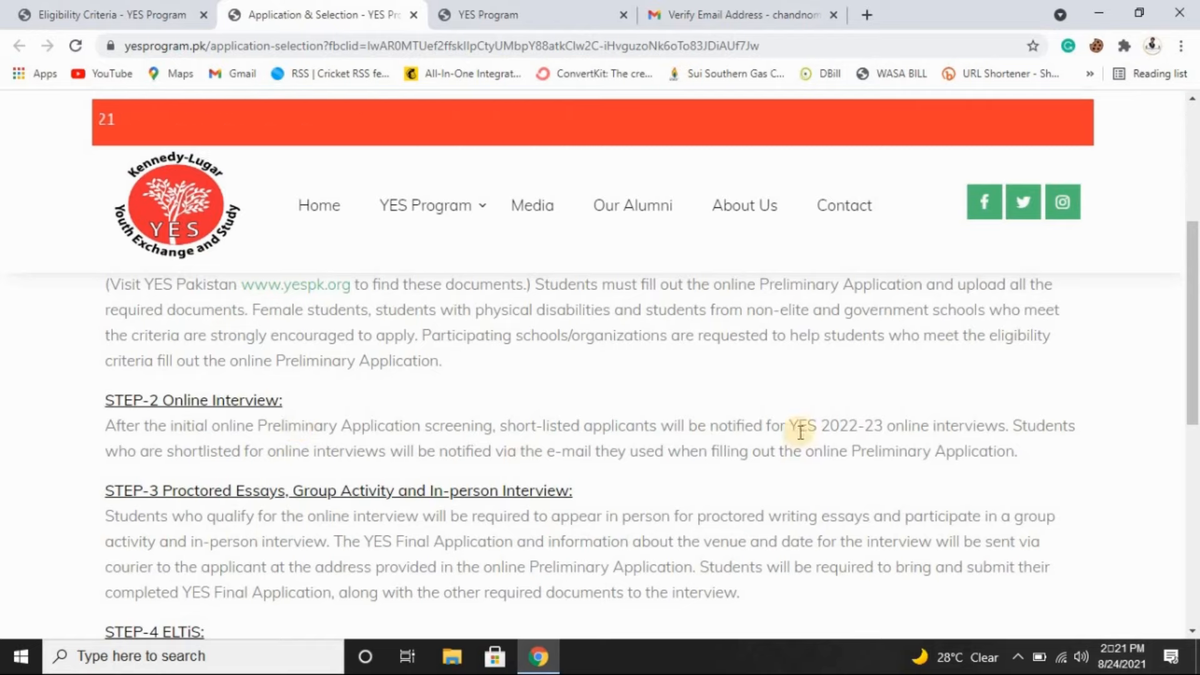
left_click_drag(1196, 395, 1196, 408)
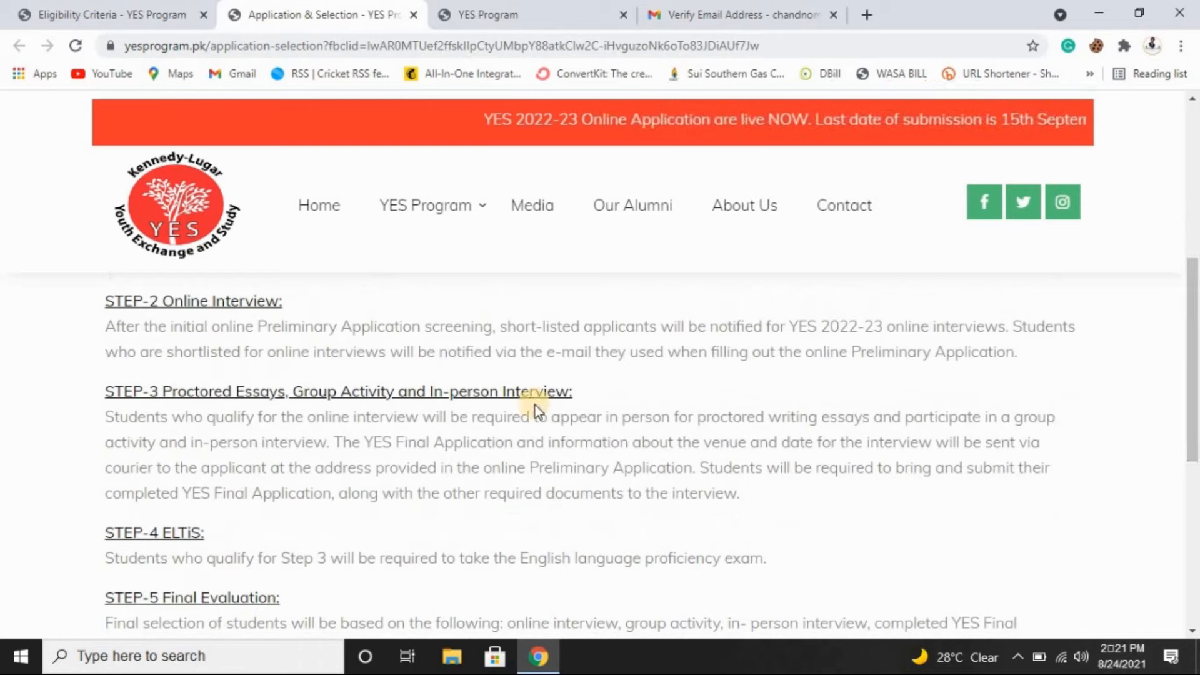
scroll(1196, 382, "down", 1)
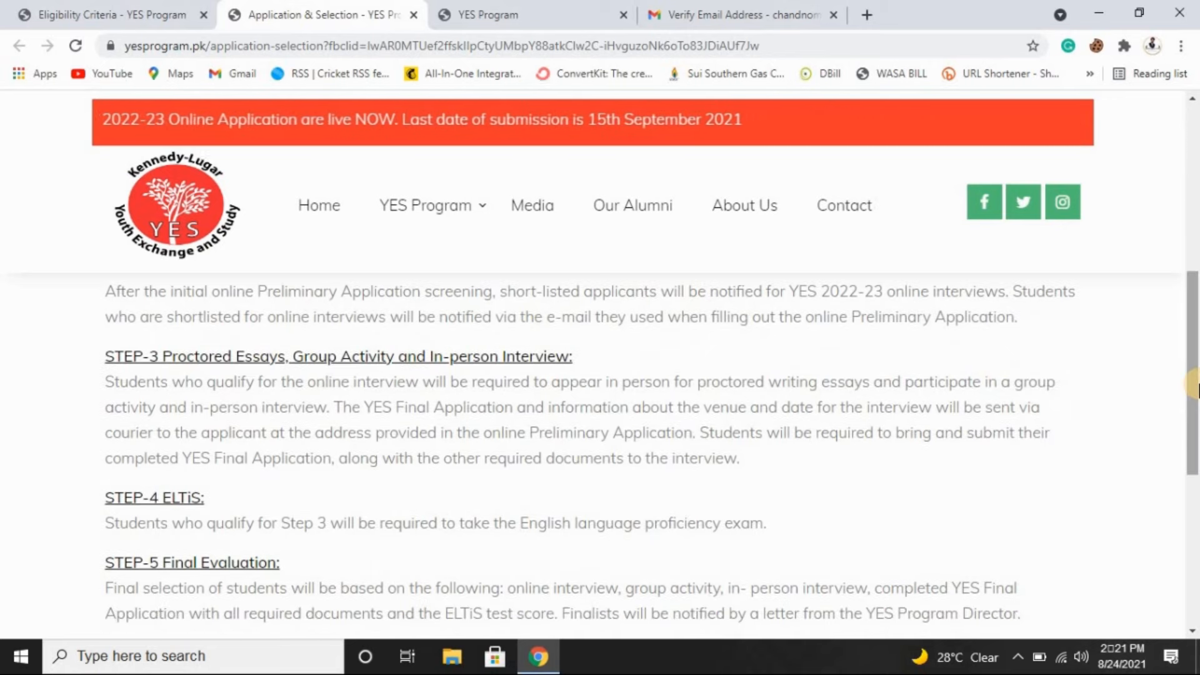
scroll(1196, 387, "down", 2)
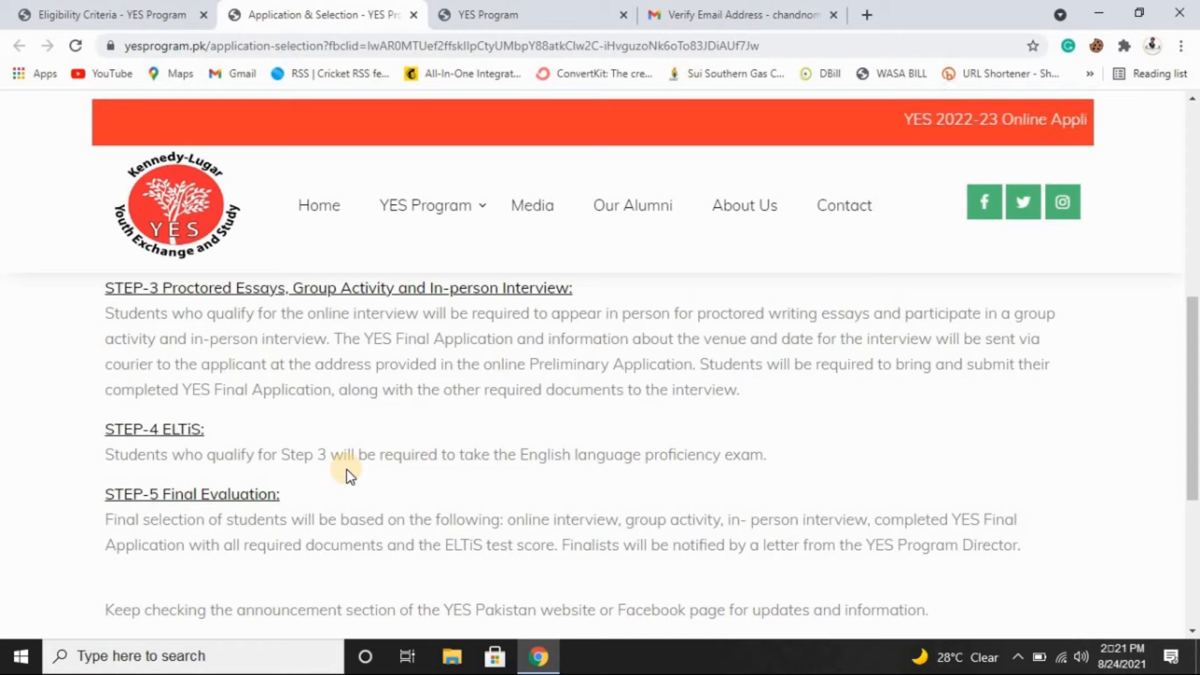
Step: Read the ELTiS and Final Evaluation stages and the important note on forged documents, and return to the page's start
left_click_drag(1193, 415, 1195, 430)
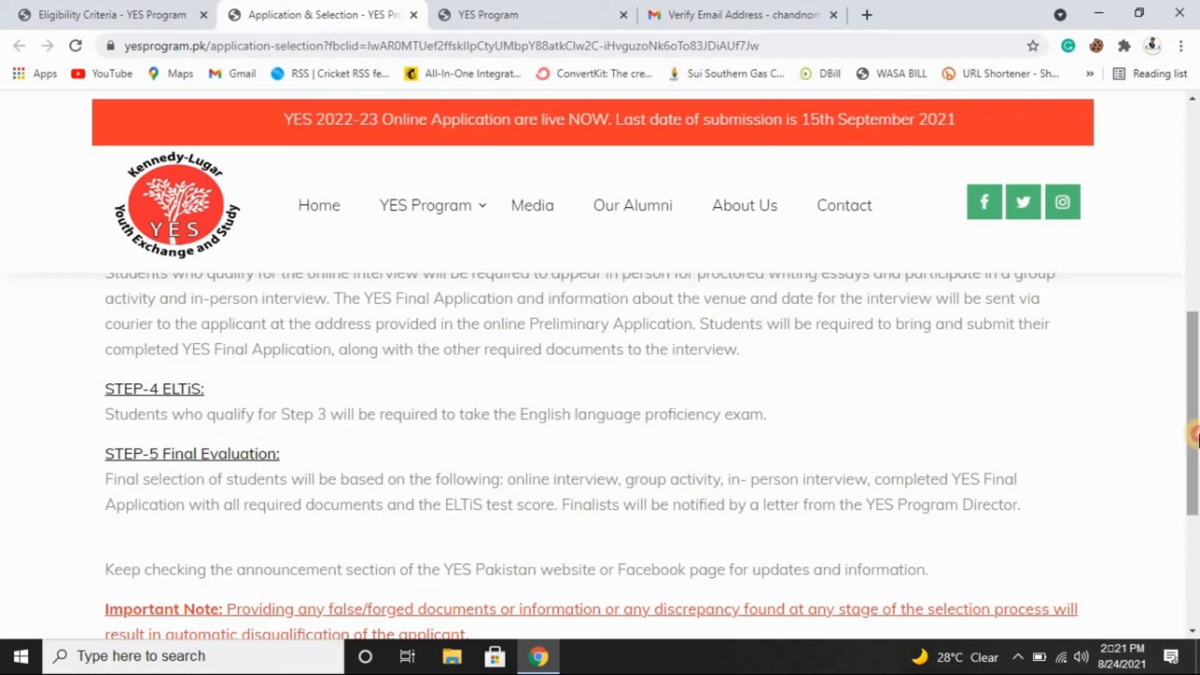
left_click_drag(1194, 433, 1195, 452)
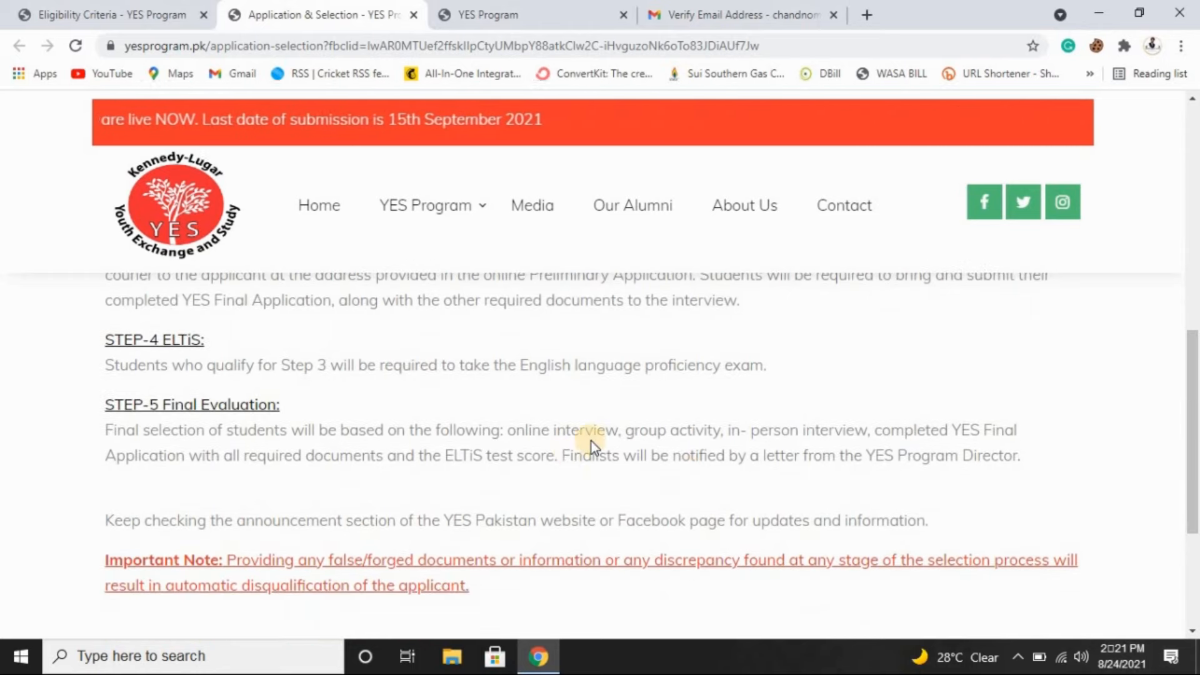
left_click_drag(1195, 438, 1194, 266)
left_click_drag(1194, 331, 1197, 449)
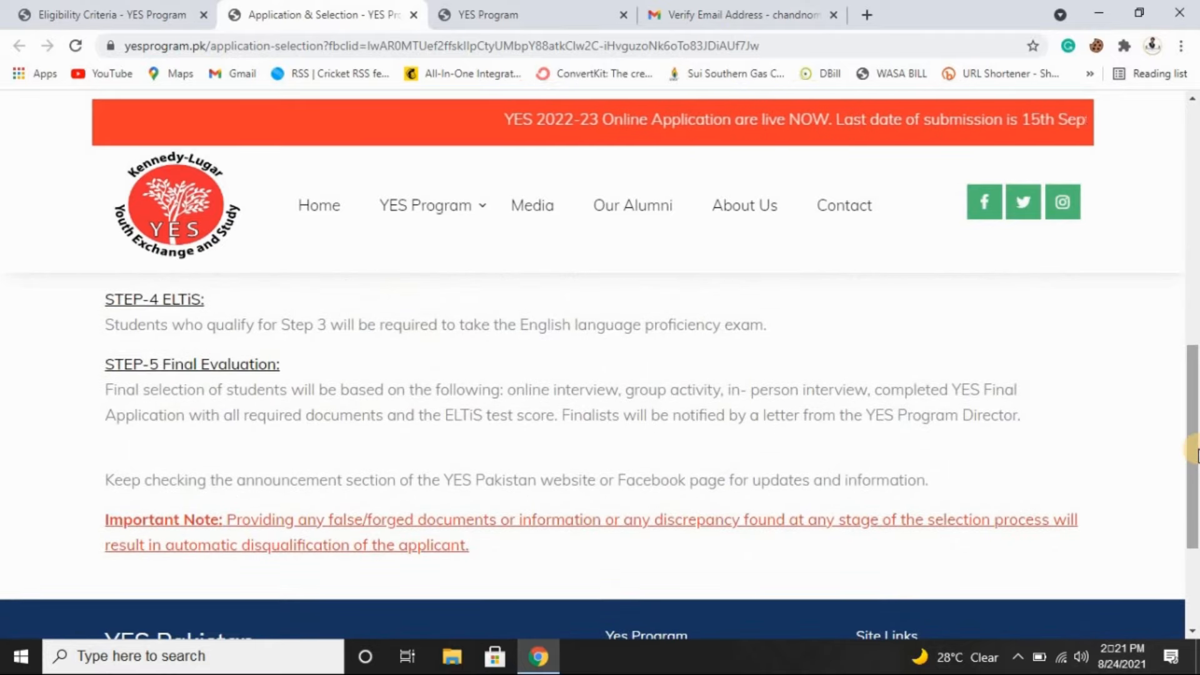
left_click_drag(1195, 491, 1193, 140)
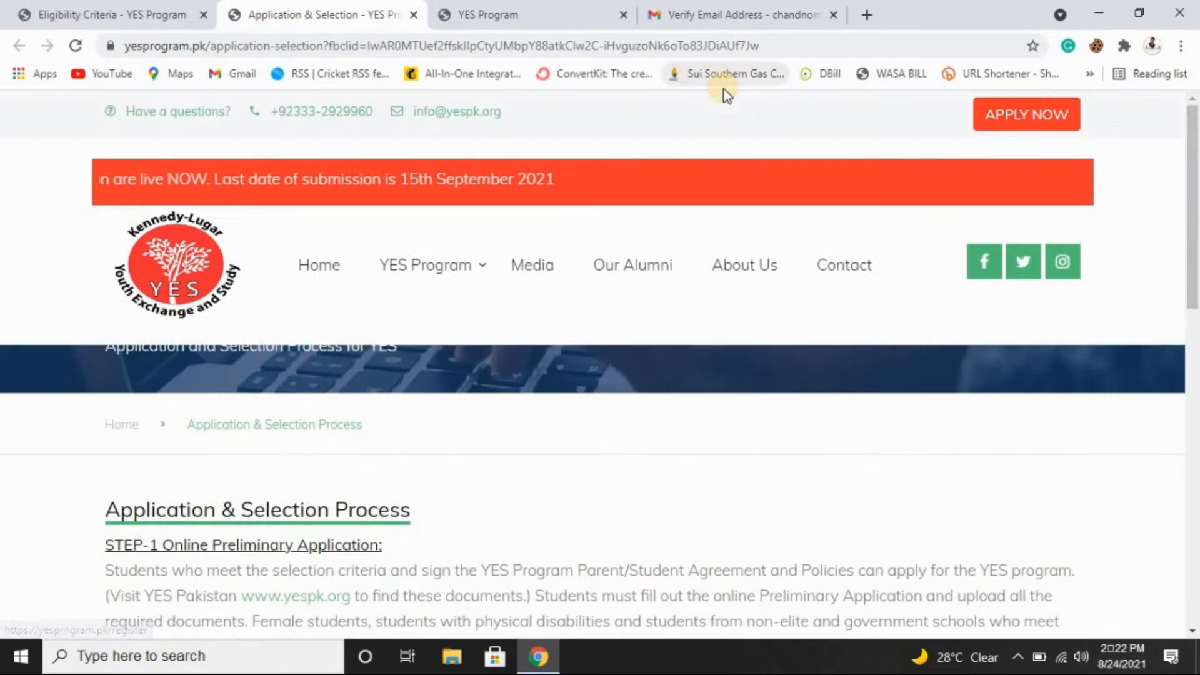
Step: Open the application's registration form, fill in the applicant's name and e-mail, and accept the eligibility and application process declaration
left_click(1028, 122)
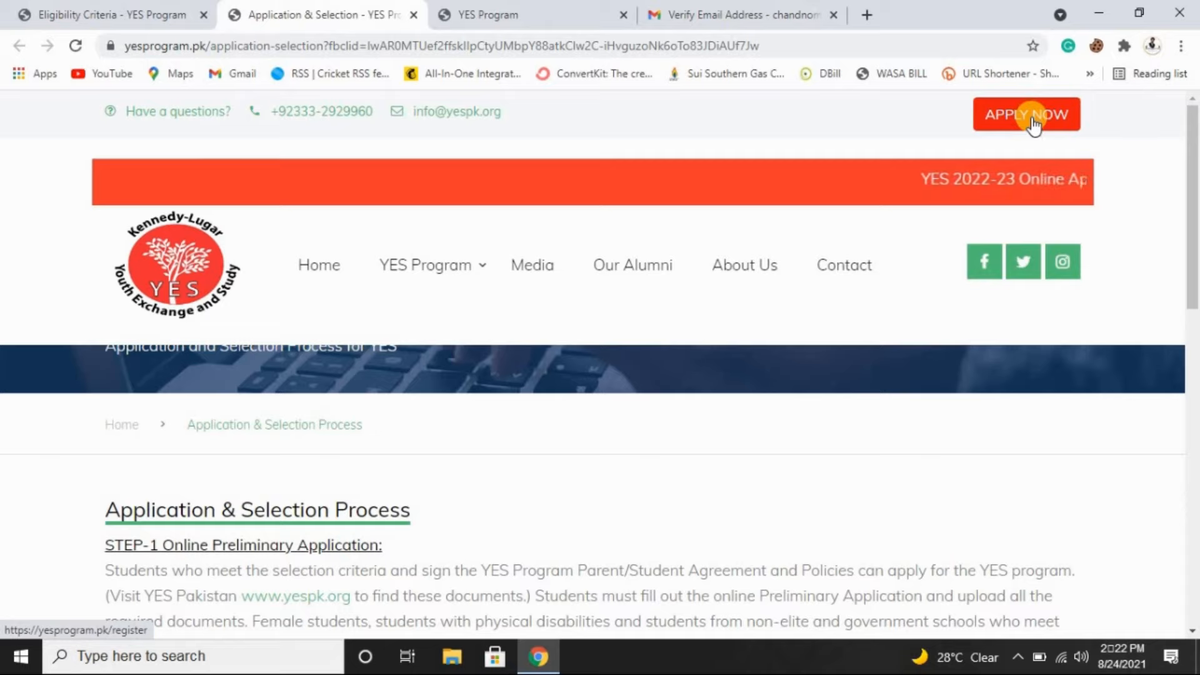
left_click(1032, 125)
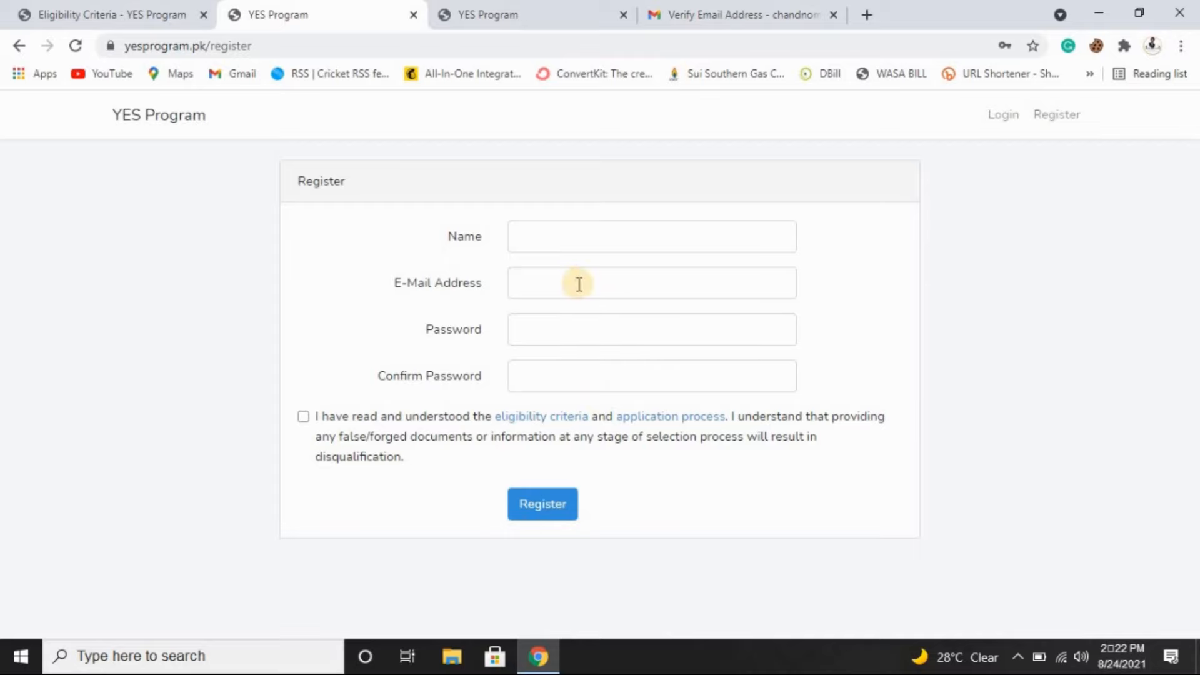
left_click(563, 238)
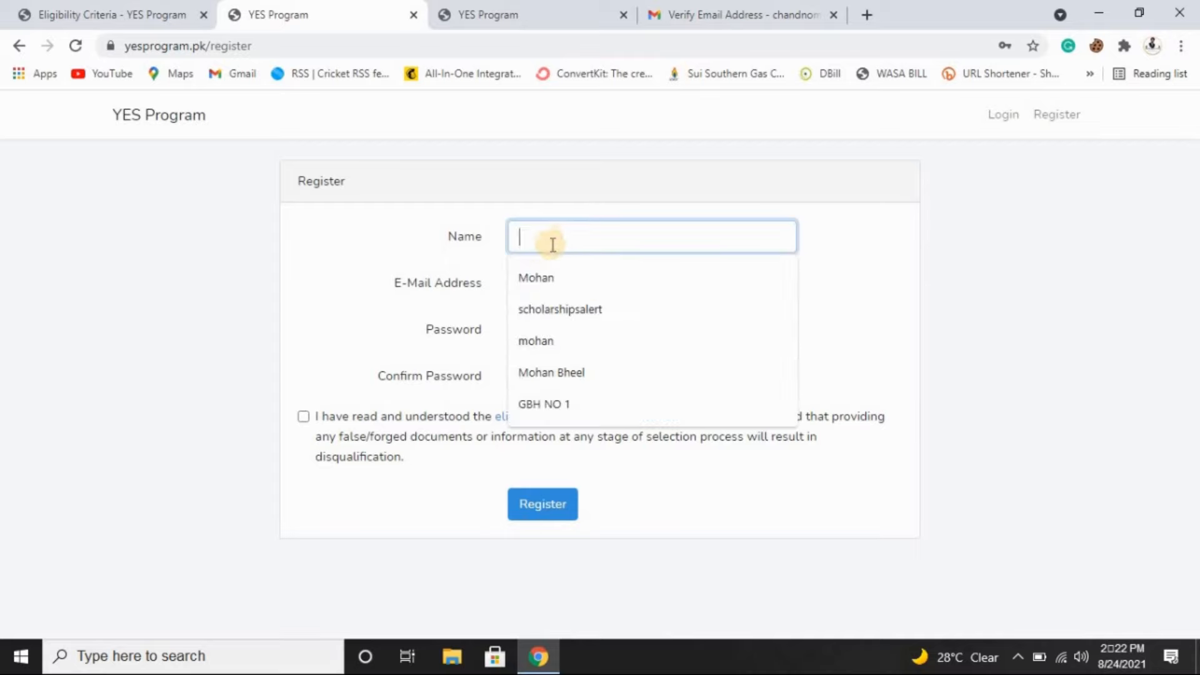
left_click(548, 277)
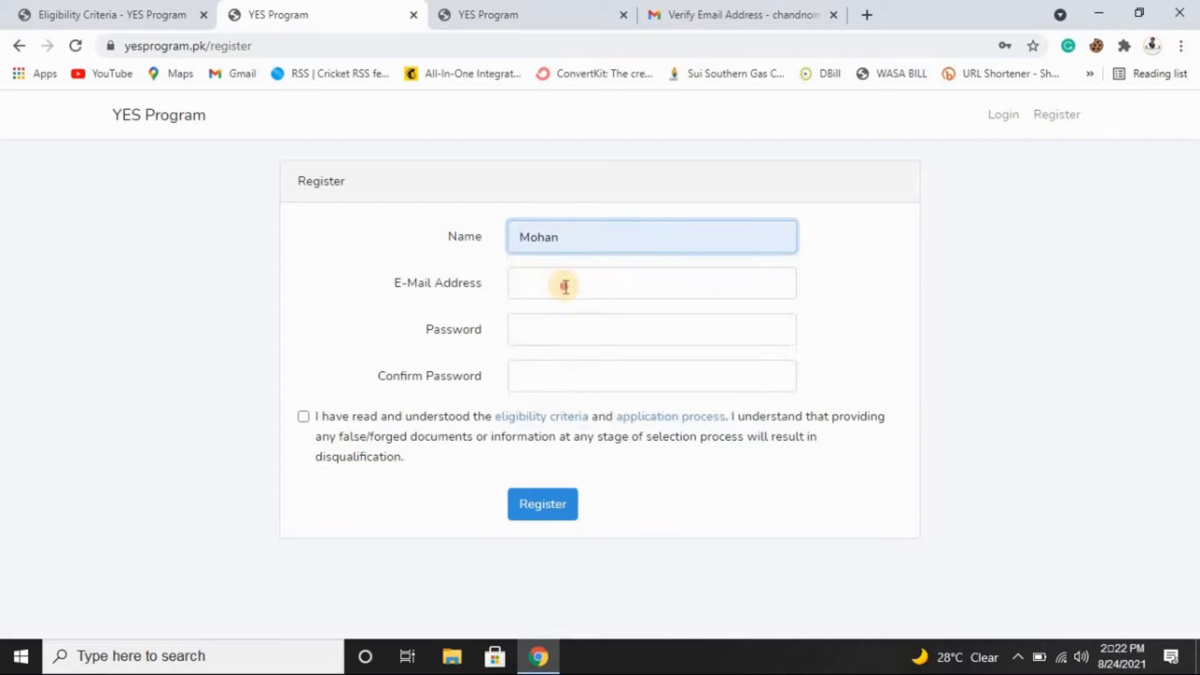
left_click(565, 287)
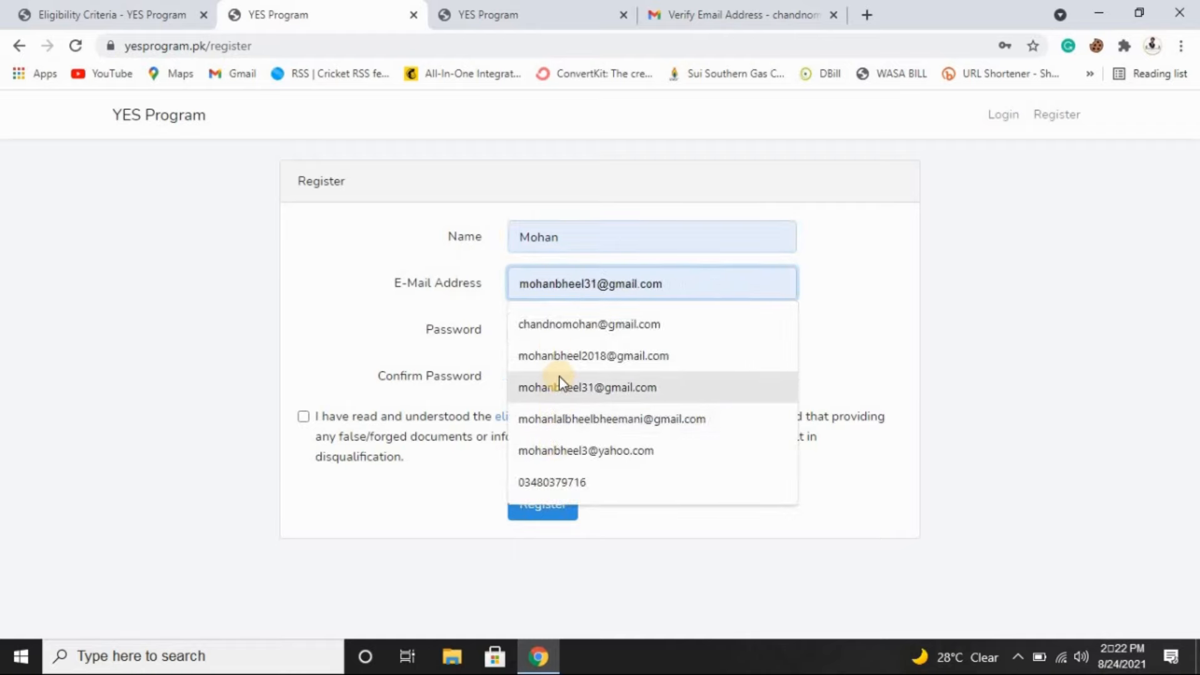
left_click(560, 336)
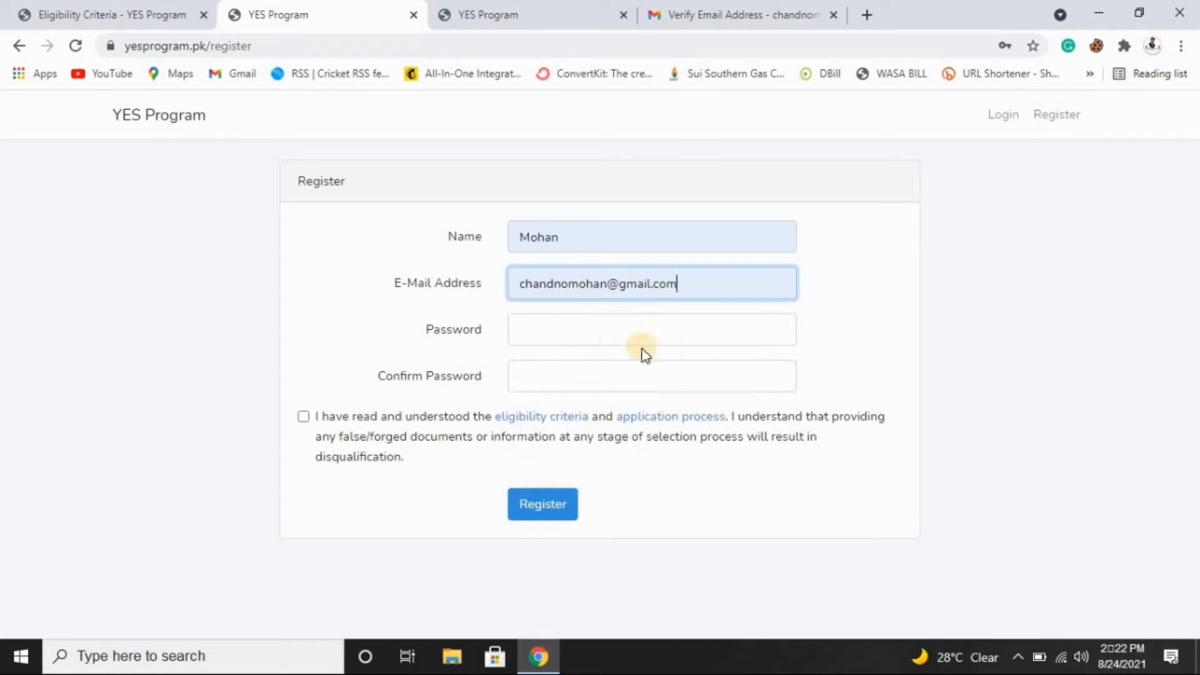
left_click(615, 341)
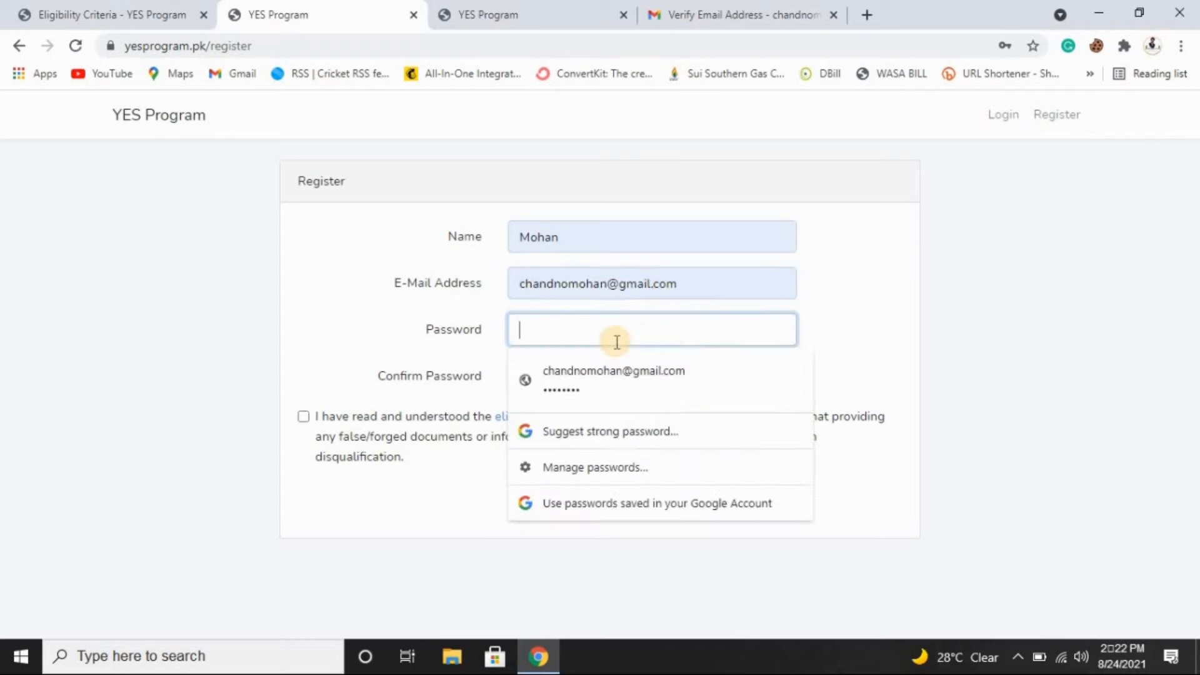
left_click(937, 330)
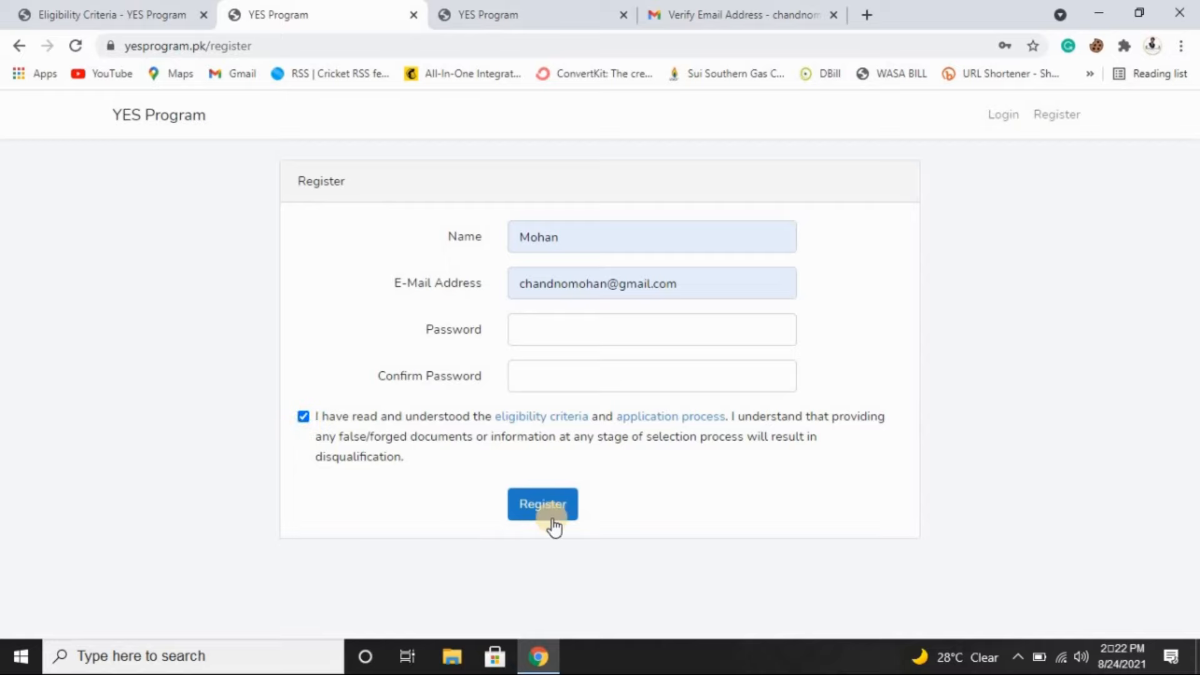
Step: View the e-mail verification message in Gmail and log in to the existing YES Program account
left_click(728, 8)
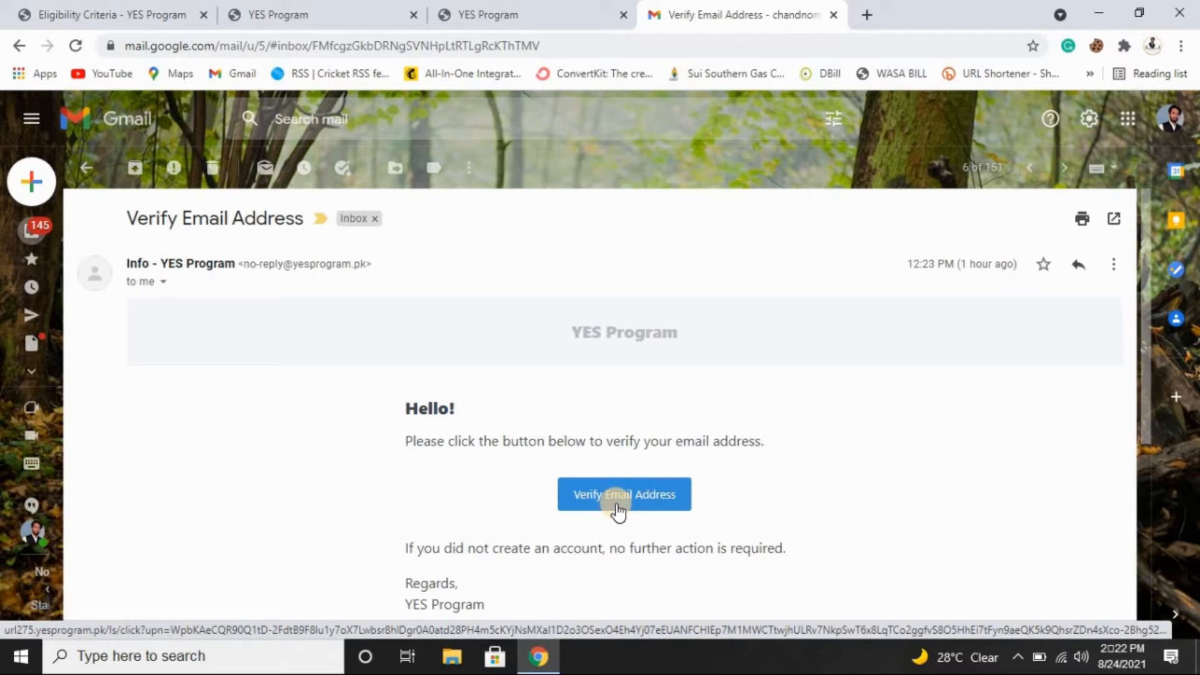
left_click(504, 16)
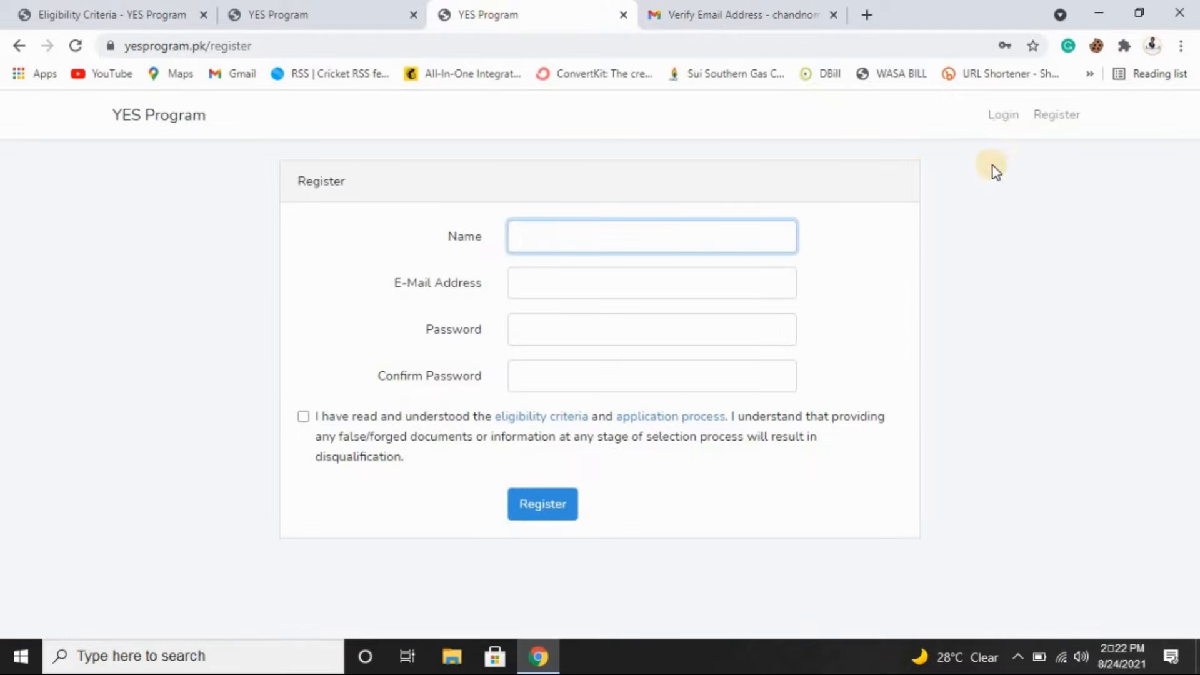
left_click(1004, 119)
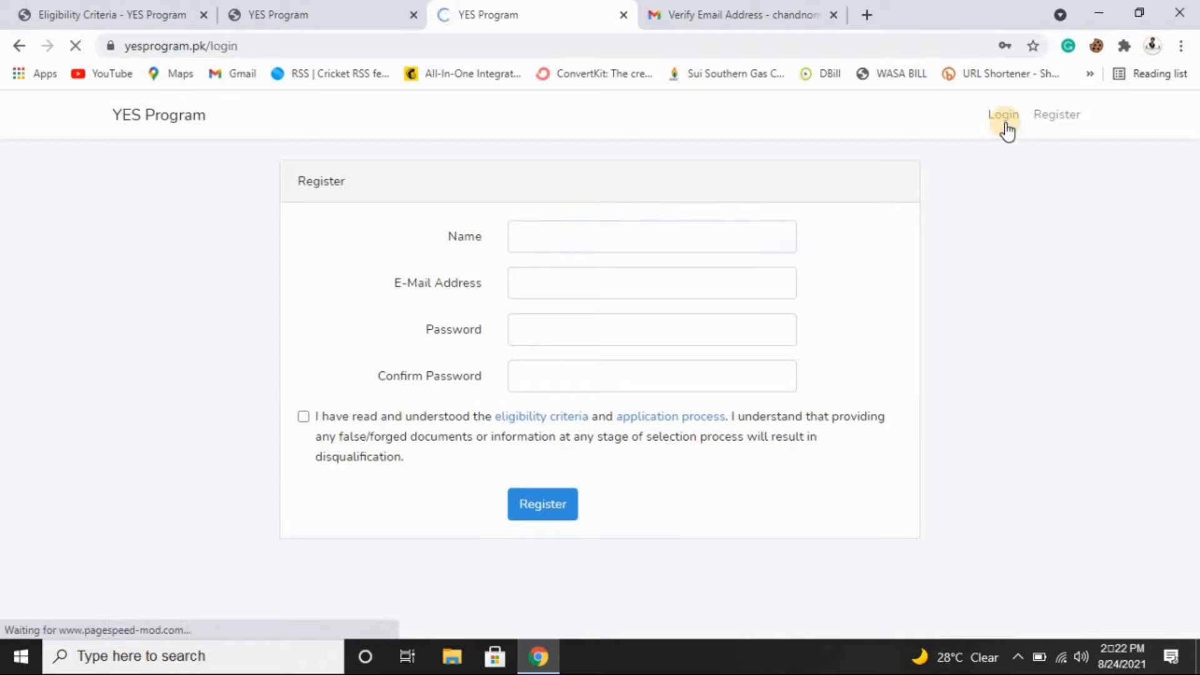
left_click(536, 366)
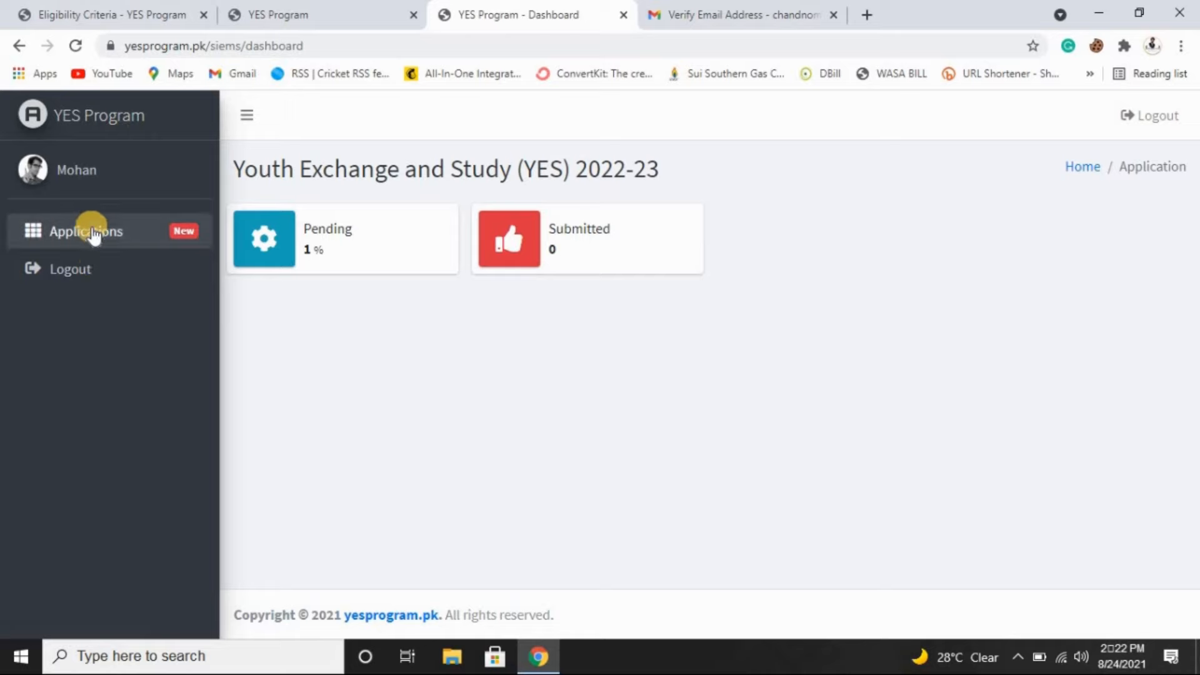
Step: Open the YES 2022-23 application and review the list of required documents, highlighting its entries
left_click(148, 236)
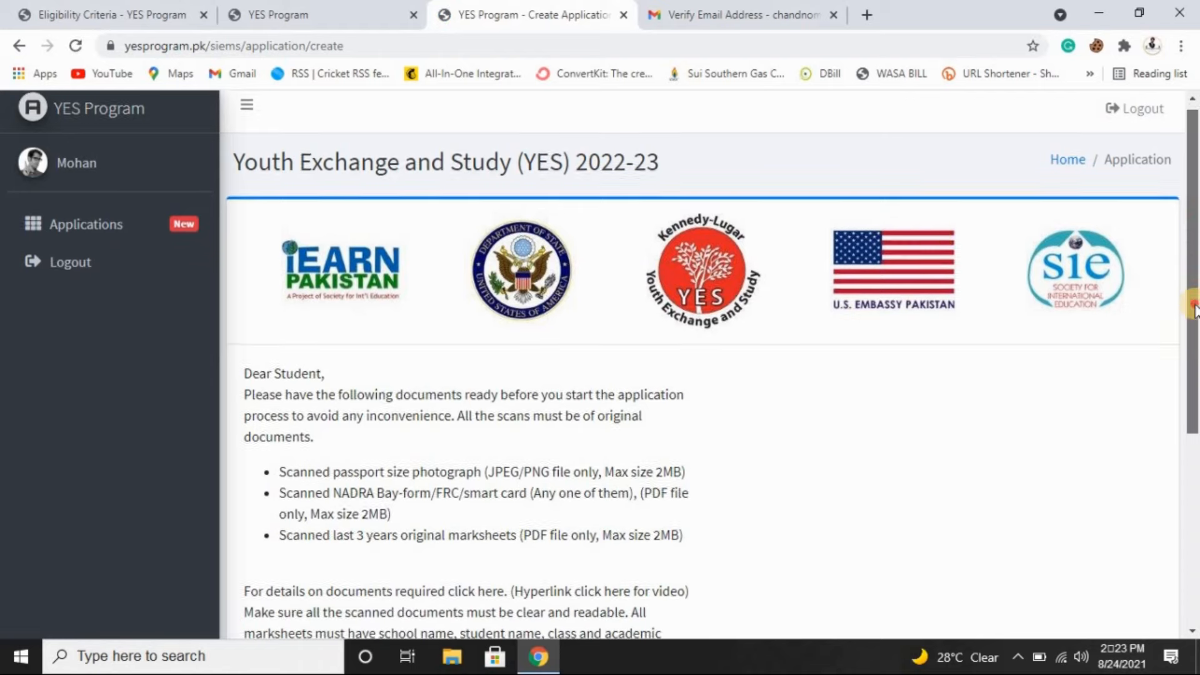
left_click_drag(1195, 231, 1191, 375)
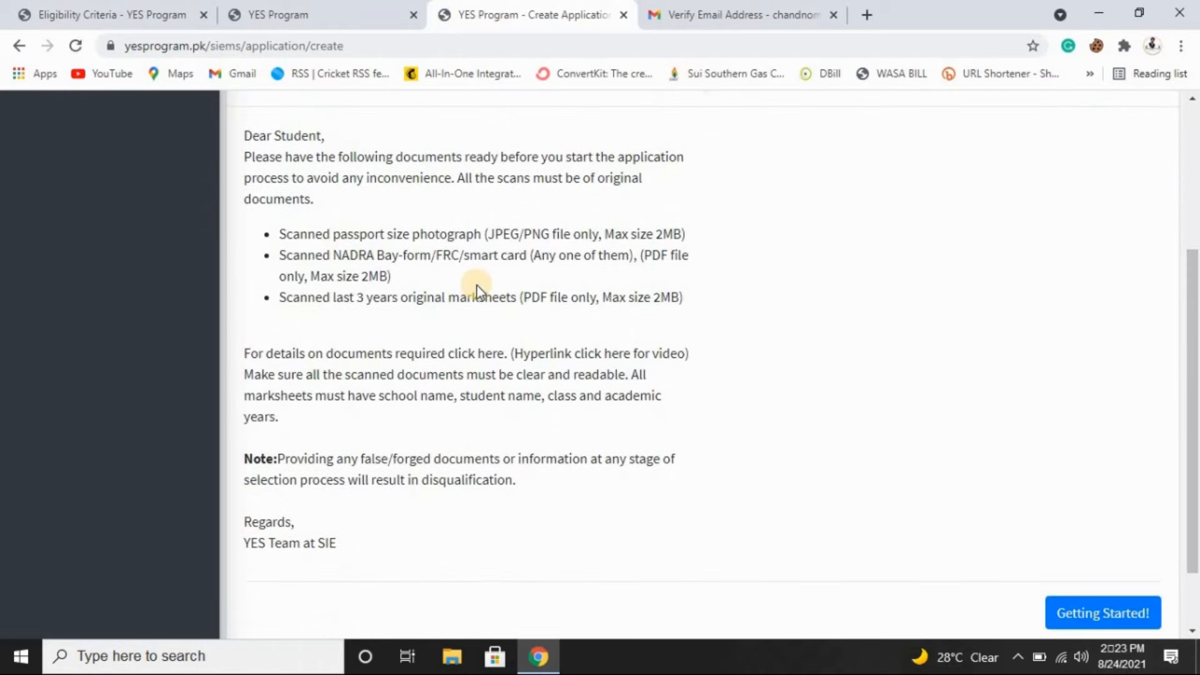
left_click_drag(277, 235, 479, 337)
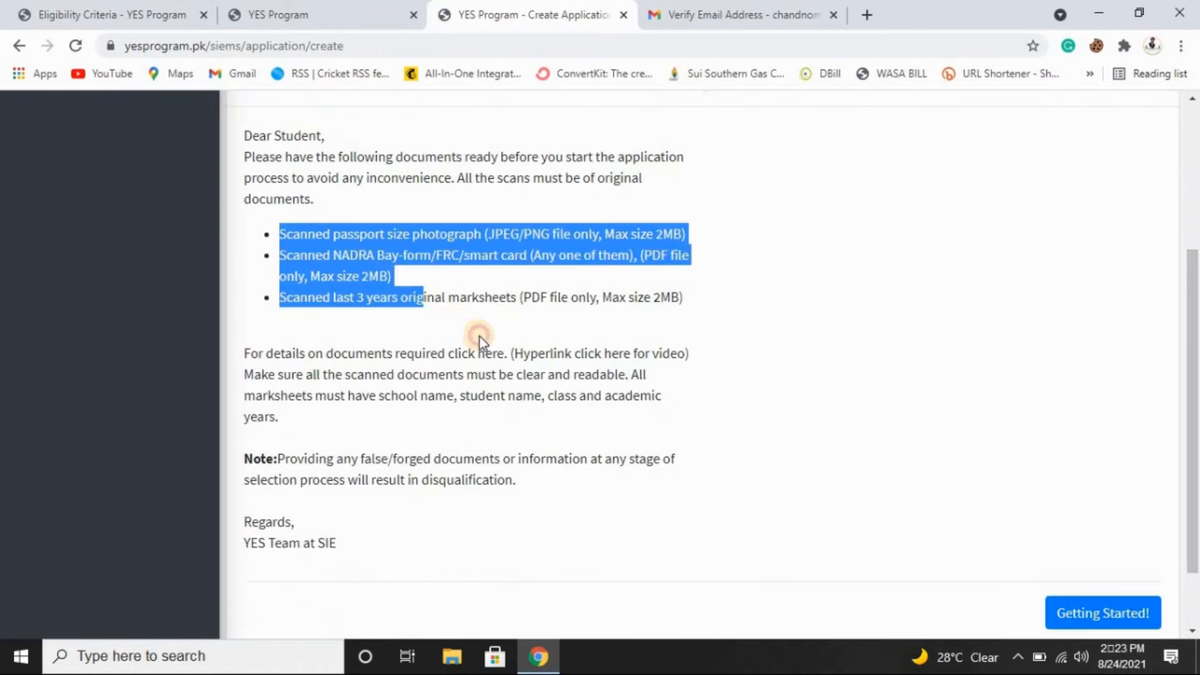
left_click(479, 336)
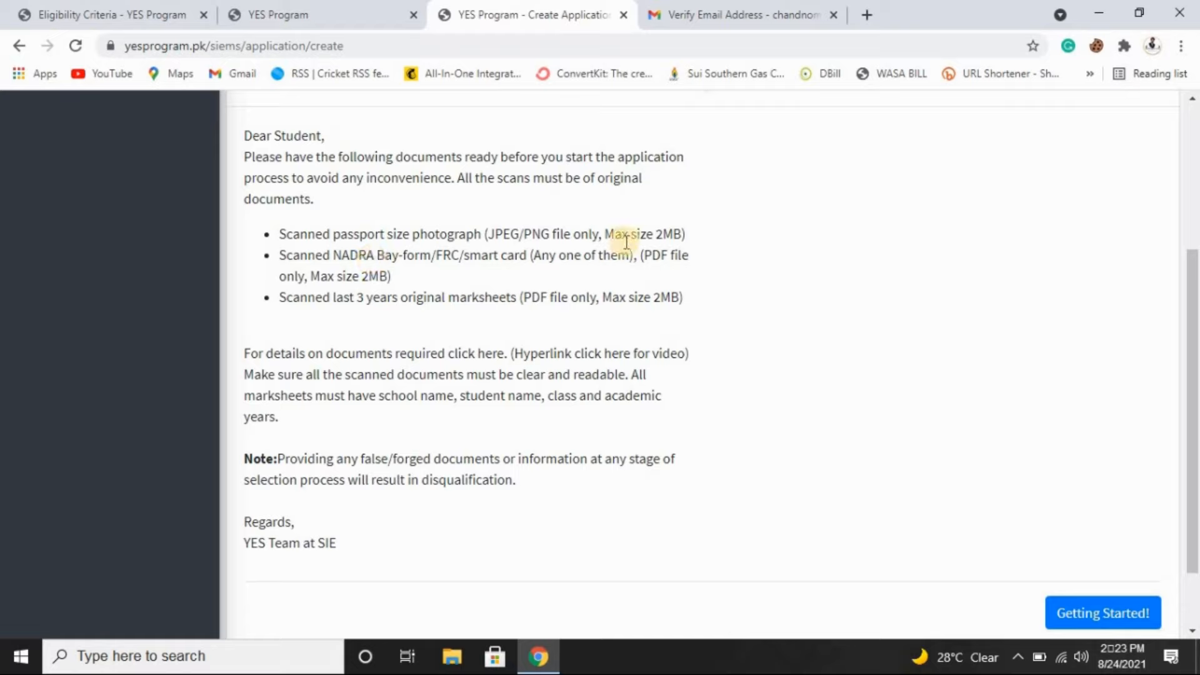
Step: Read the file format and size rules for the passport photograph and NADRA Bay-form, highlighting the NADRA wording
left_click(602, 231)
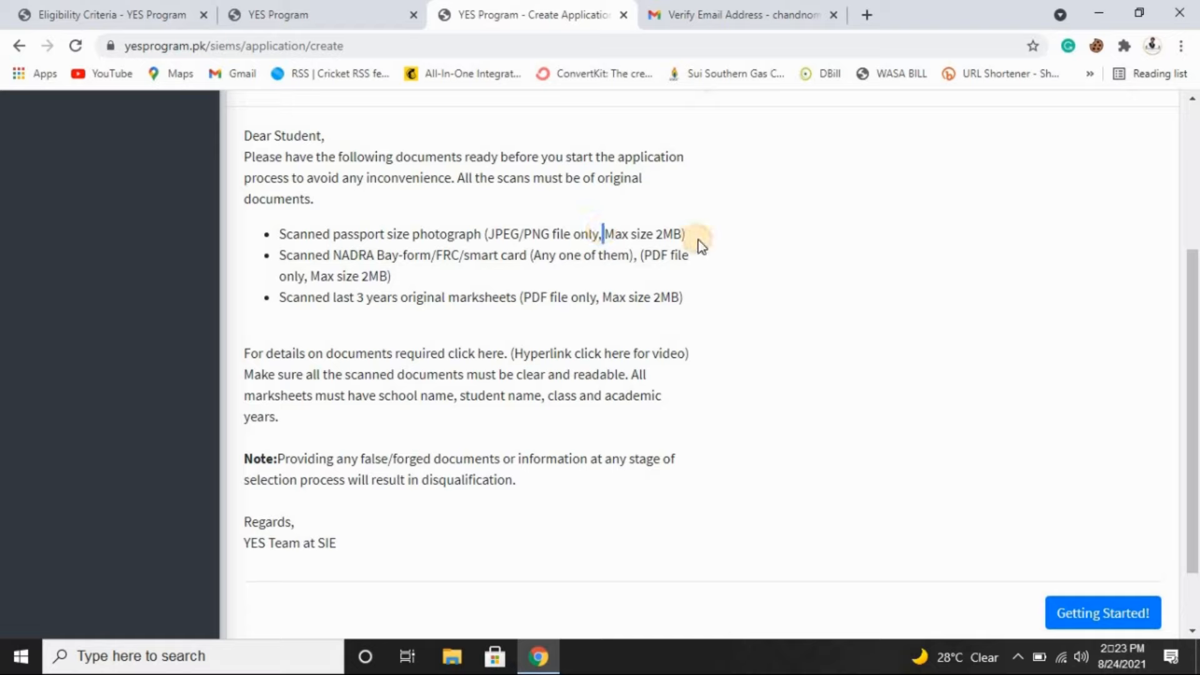
left_click_drag(653, 233, 401, 275)
left_click_drag(332, 253, 386, 256)
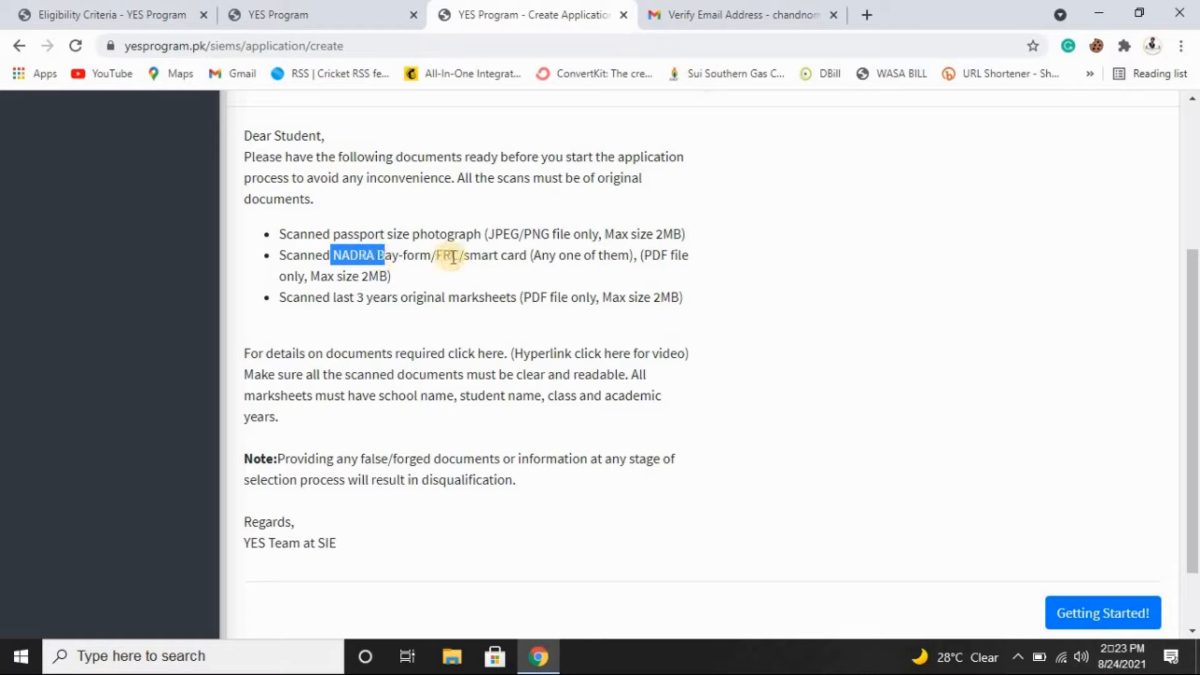
Step: Read which NADRA identity document is accepted, highlighting the Bay-form/FRC/smart card entry with its PDF and 2MB limits
left_click(508, 255)
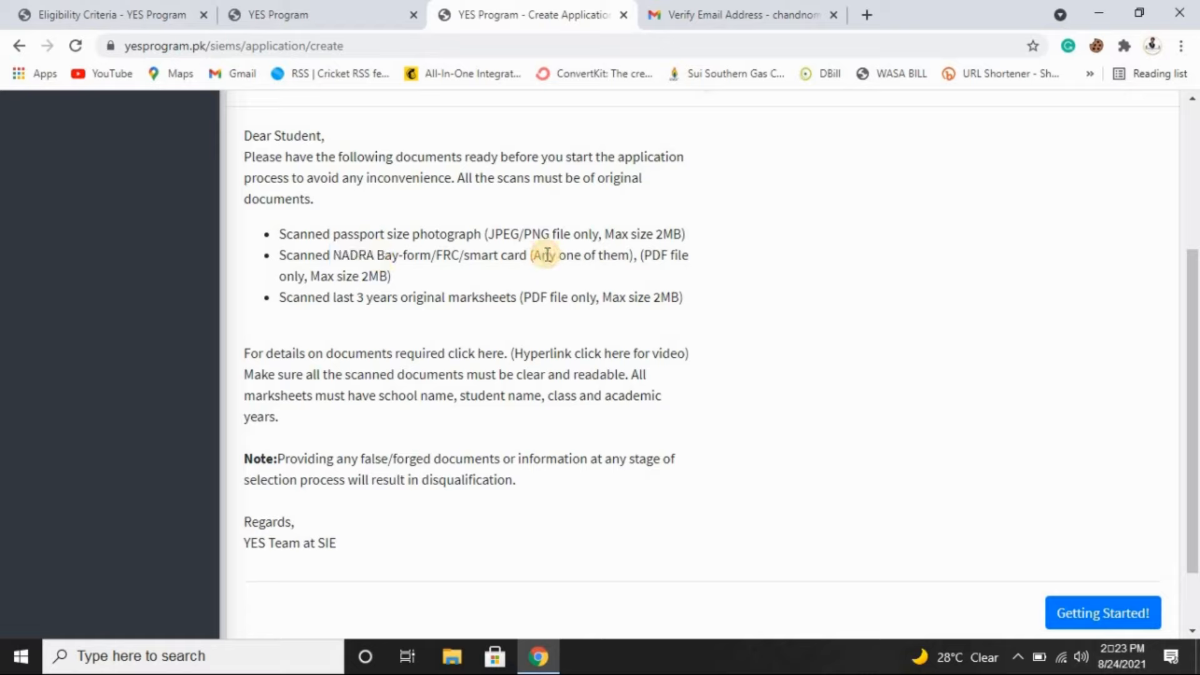
left_click(528, 255)
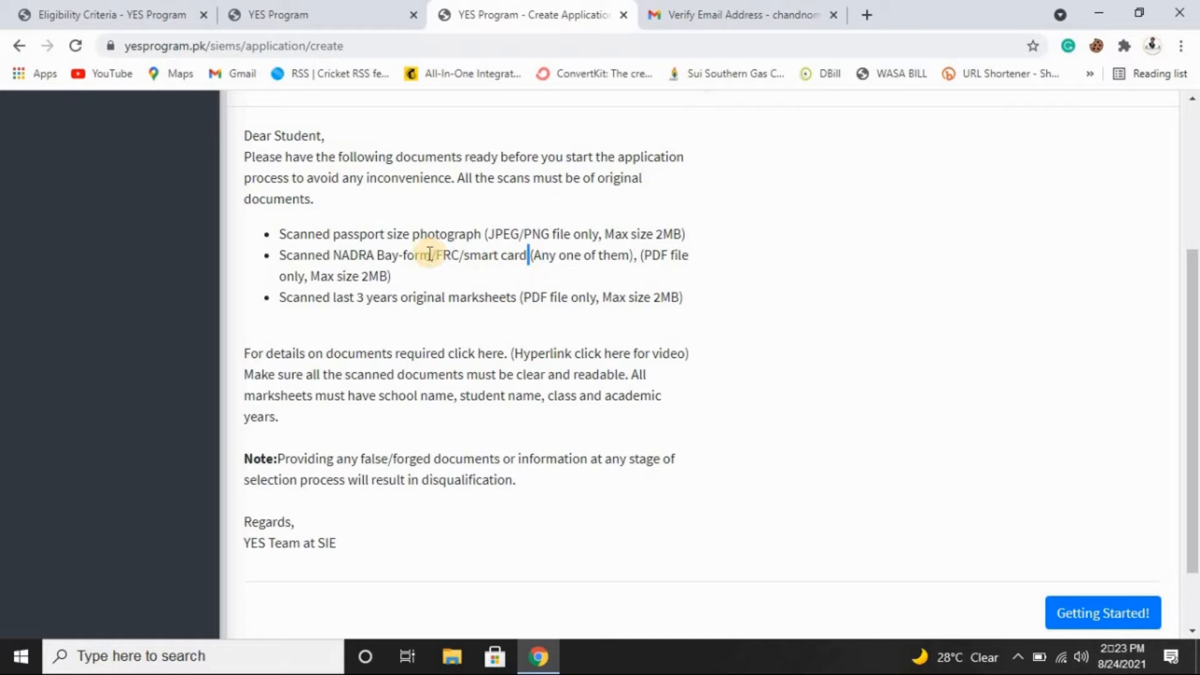
left_click_drag(374, 256, 507, 270)
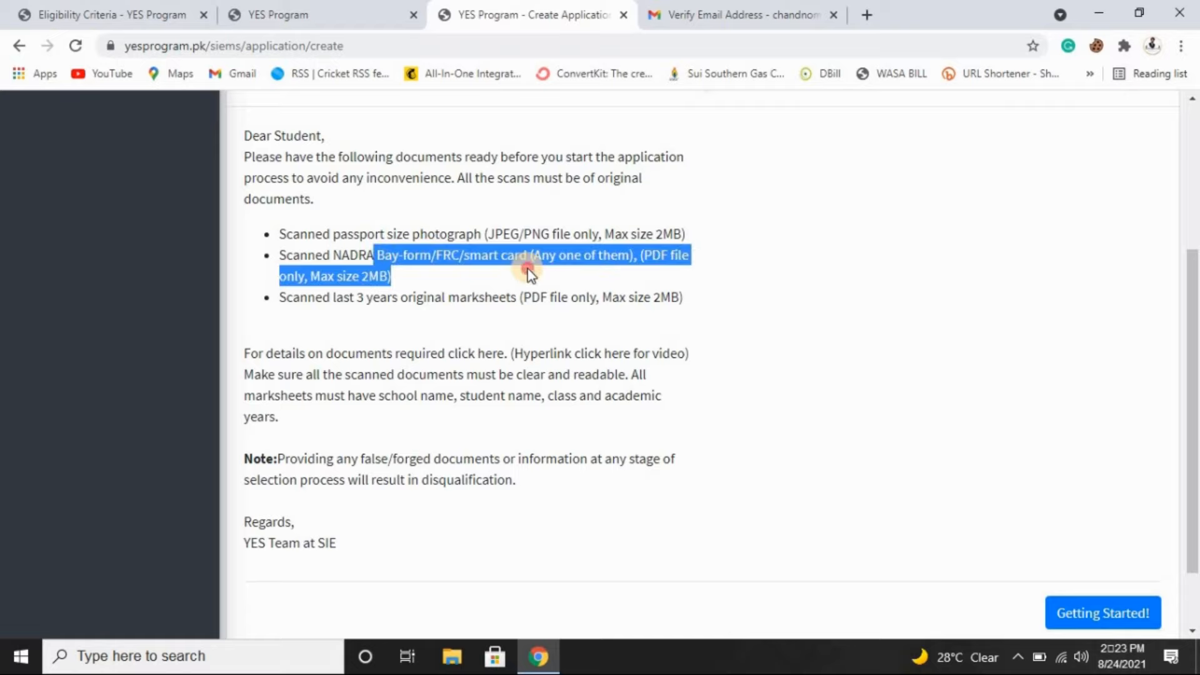
left_click(528, 274)
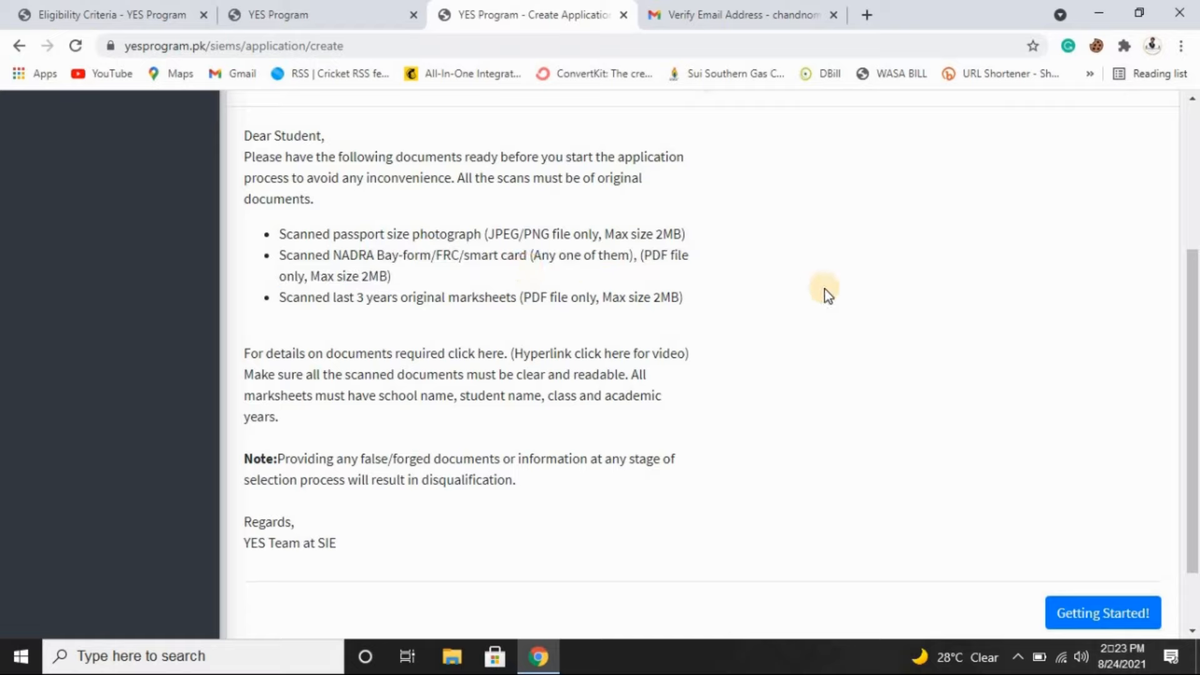
Step: Read the requirement for scanned original marksheets of the last 3 years, highlighting its wording and file rules
left_click_drag(1196, 354, 1196, 398)
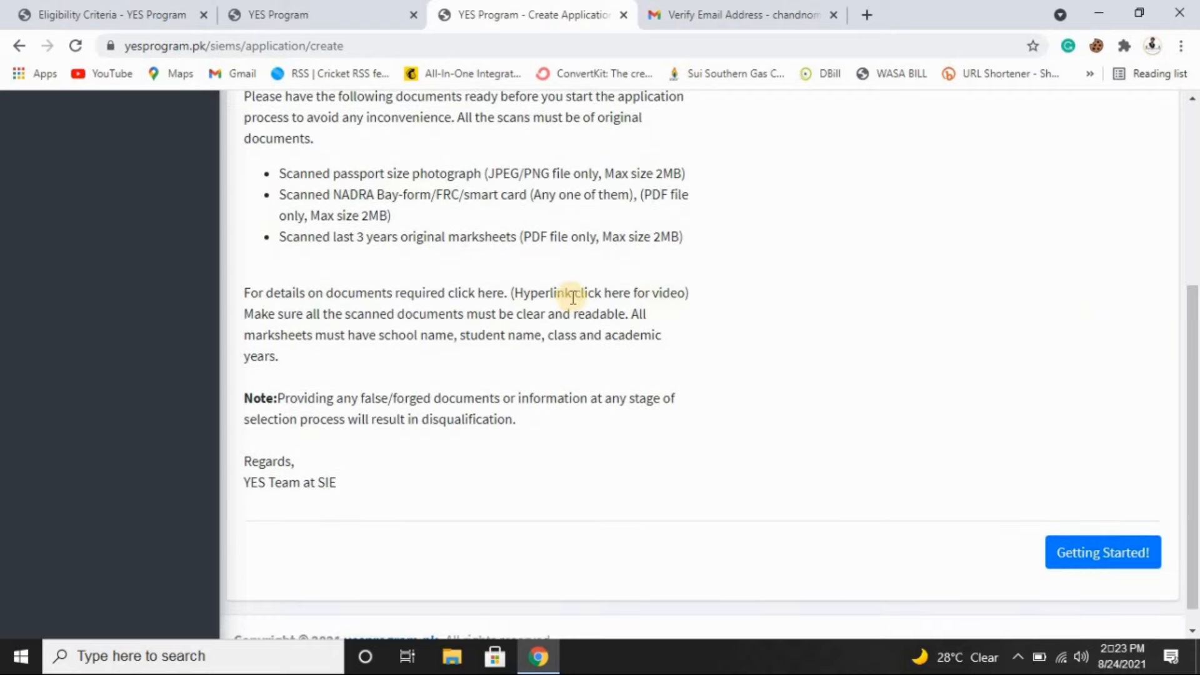
left_click_drag(343, 237, 367, 237)
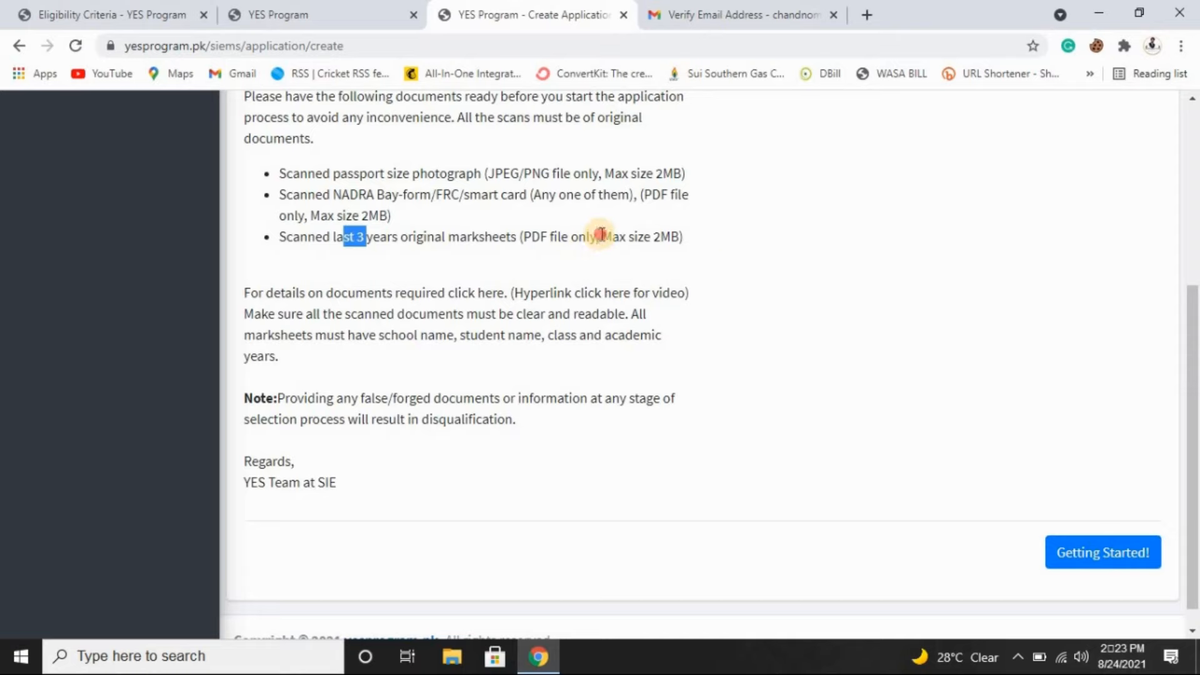
left_click_drag(601, 236, 639, 238)
left_click(710, 254)
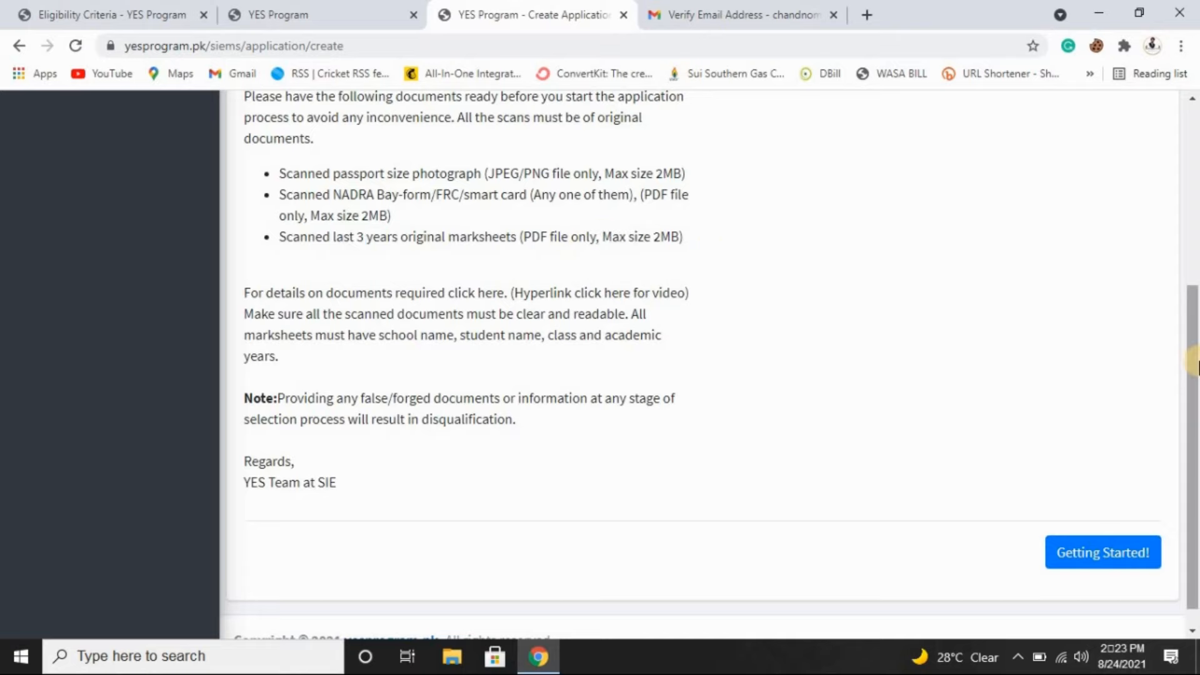
Step: Get started with the application and open its form at the Particulars of School section
scroll(1191, 375, "down", 1)
left_click(1086, 532)
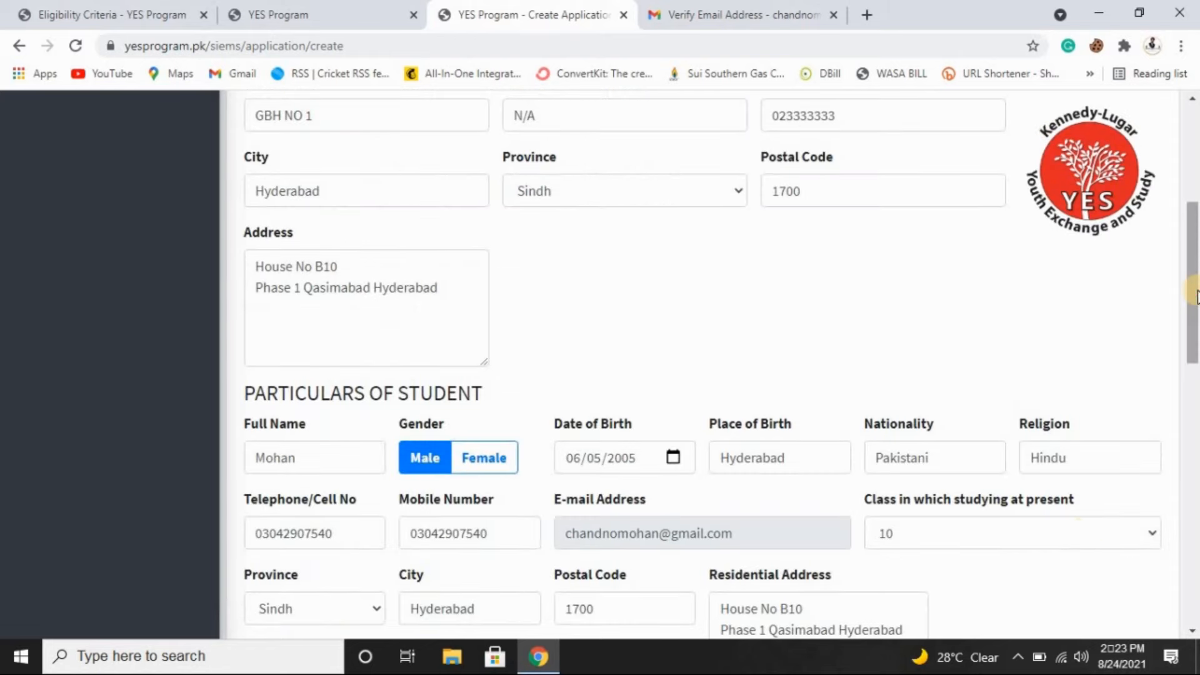
left_click_drag(1194, 265, 1194, 164)
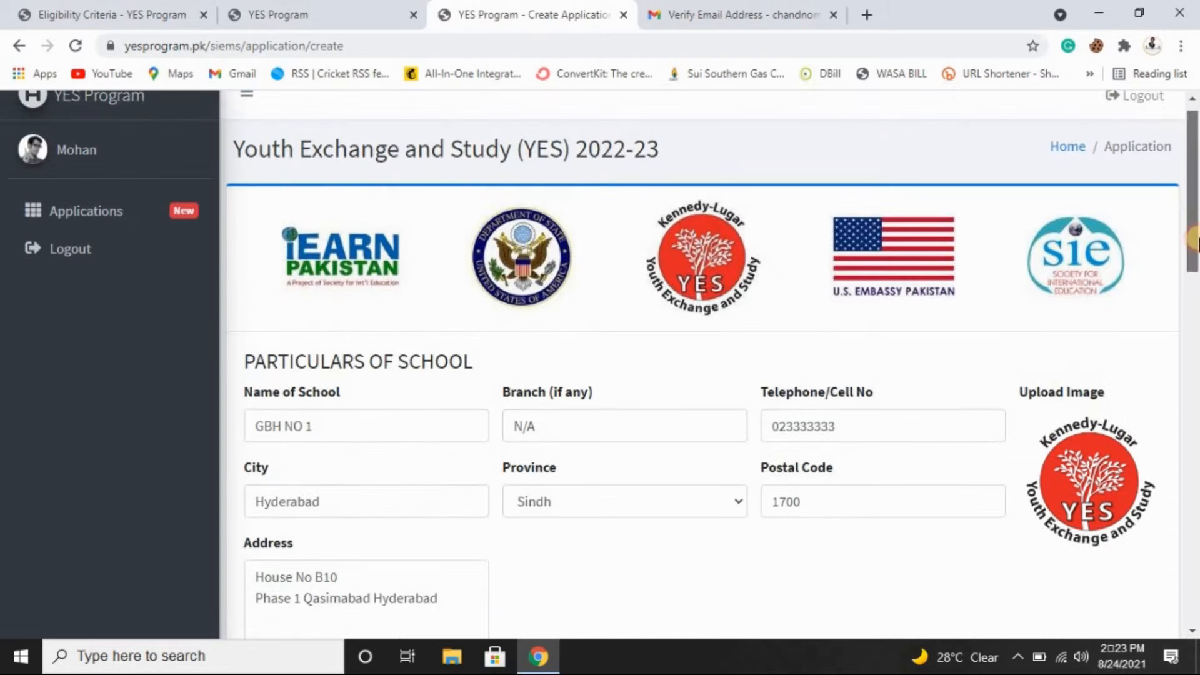
scroll(947, 248, "down", 3)
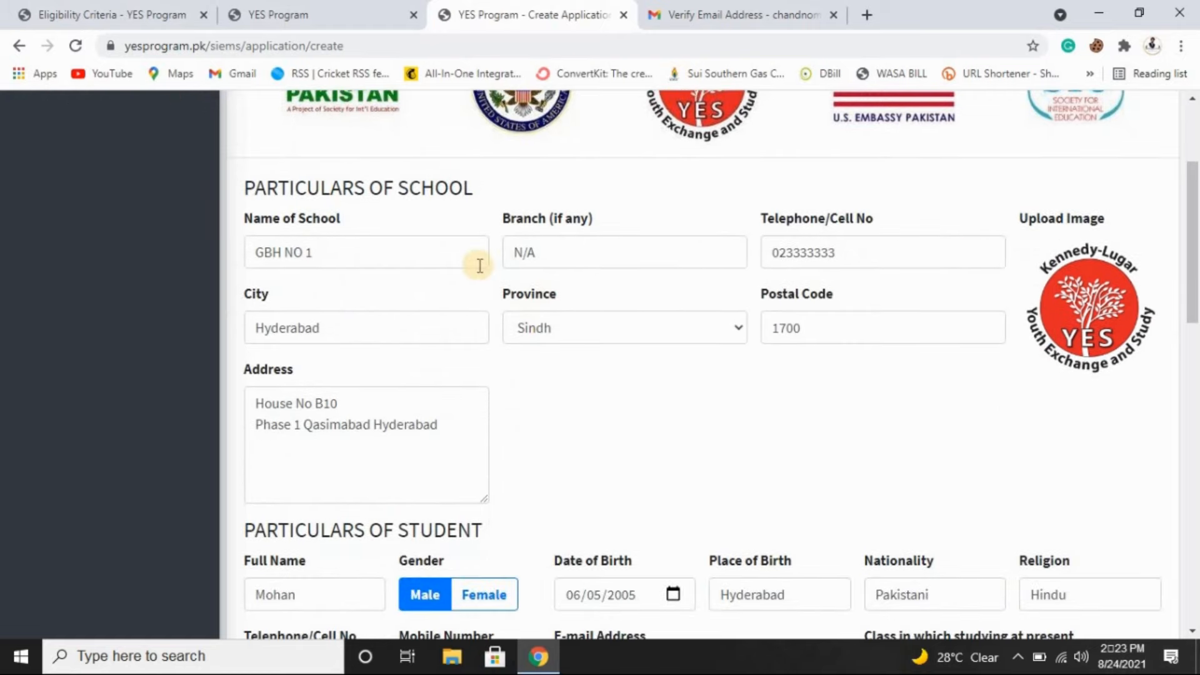
Step: Review the school's name, branch, telephone and image upload fields
left_click(363, 245)
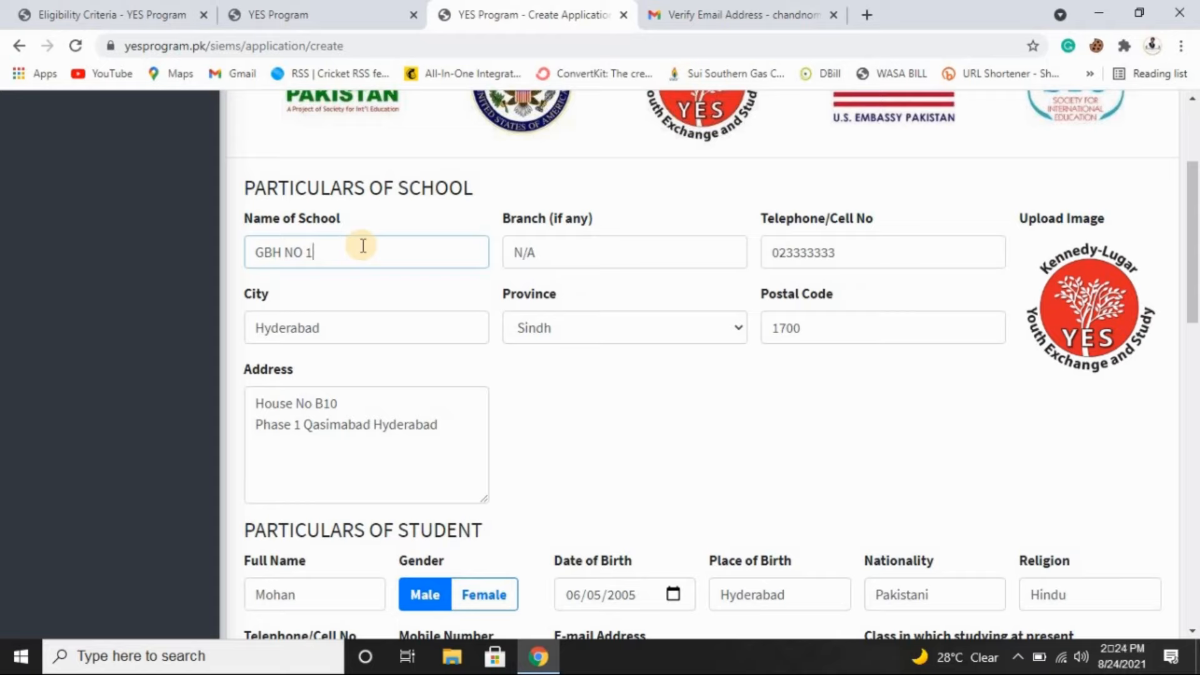
left_click(564, 259)
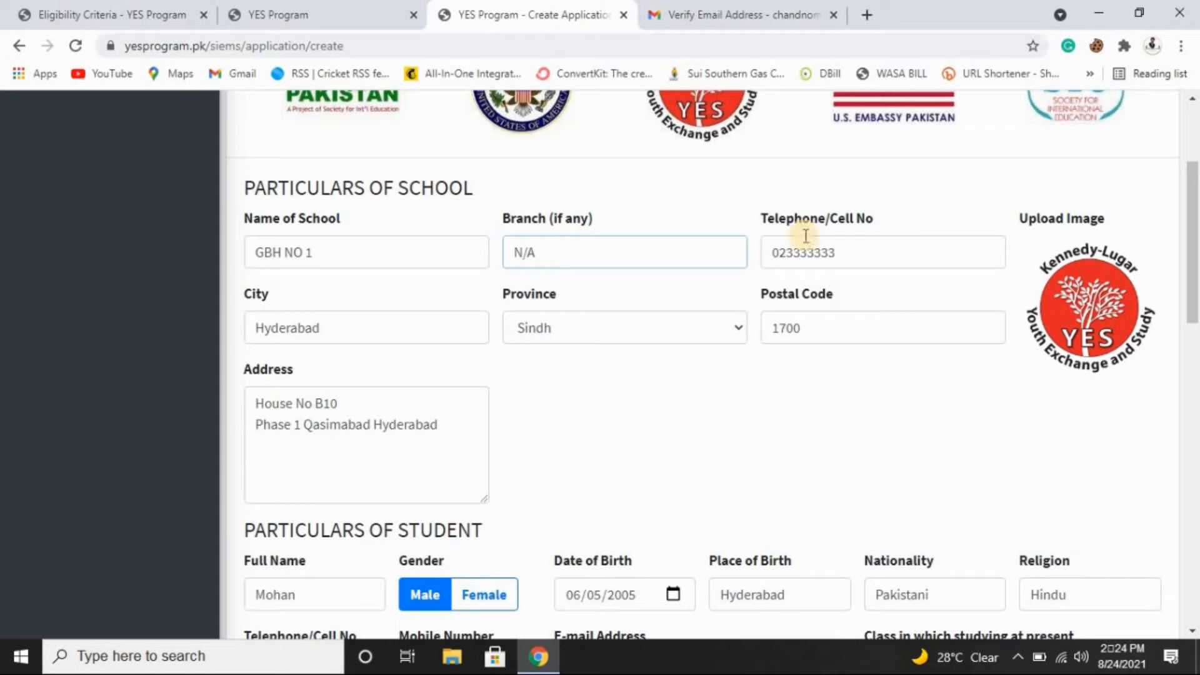
left_click(862, 243)
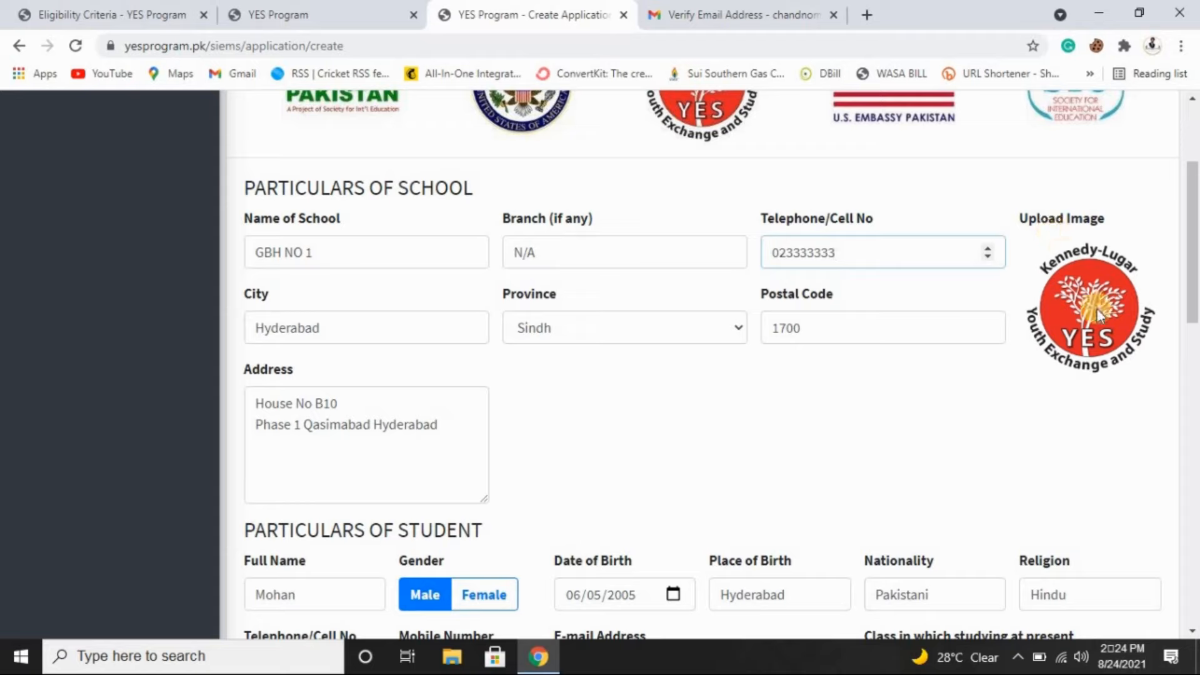
Step: Select Sindh as the school's province and check the school's city, postal code and address fields
scroll(1198, 273, "down", 1)
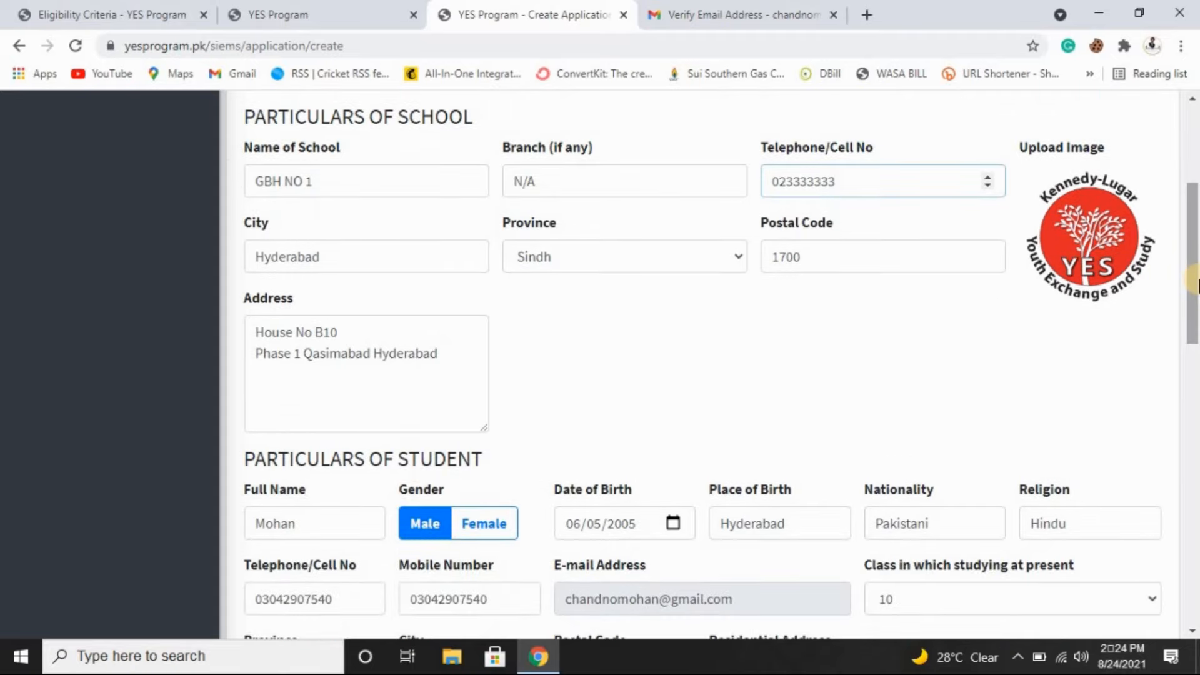
left_click(369, 262)
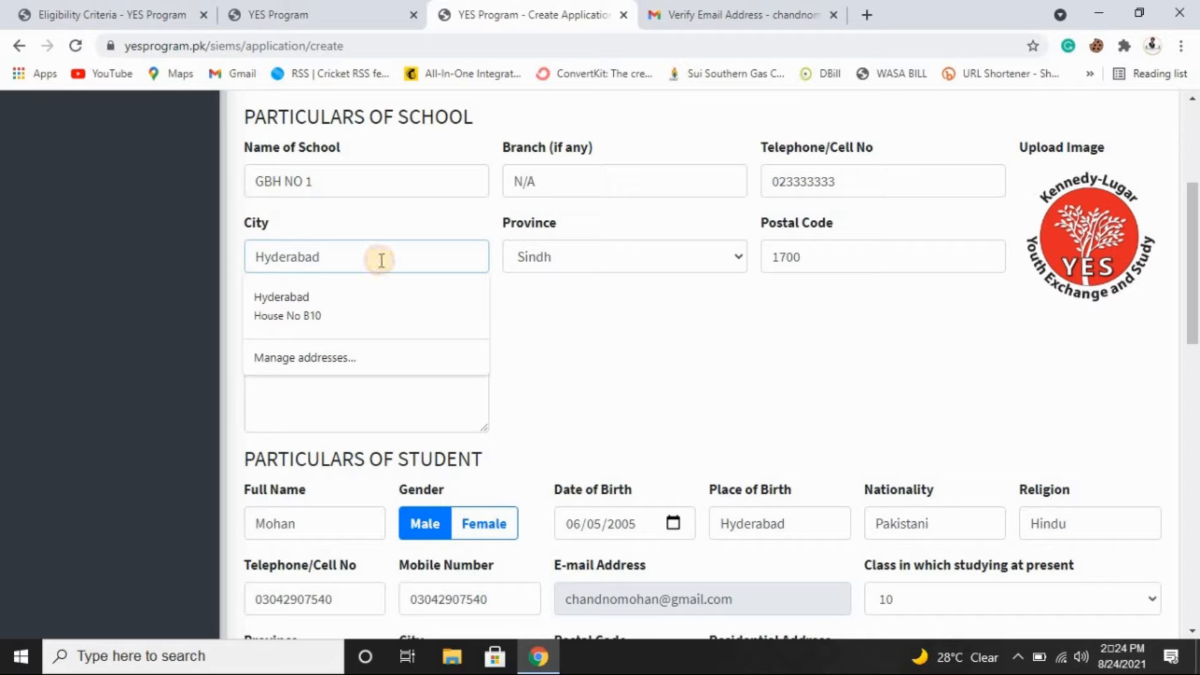
left_click(566, 253)
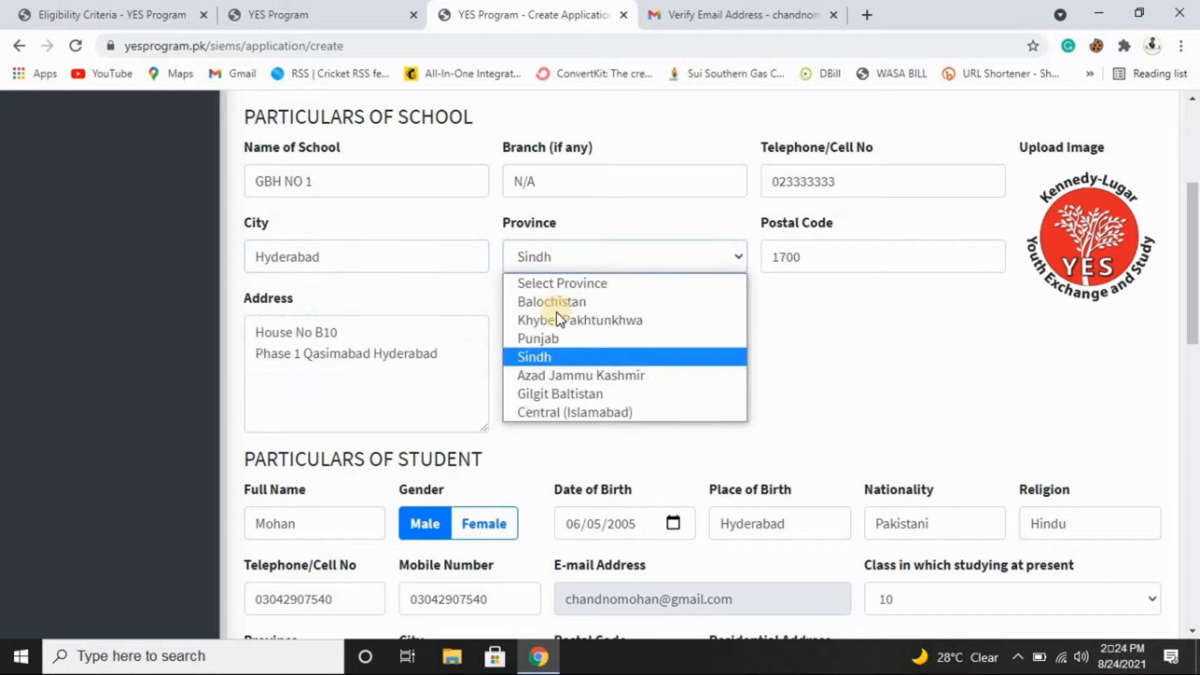
left_click(561, 351)
left_click(825, 259)
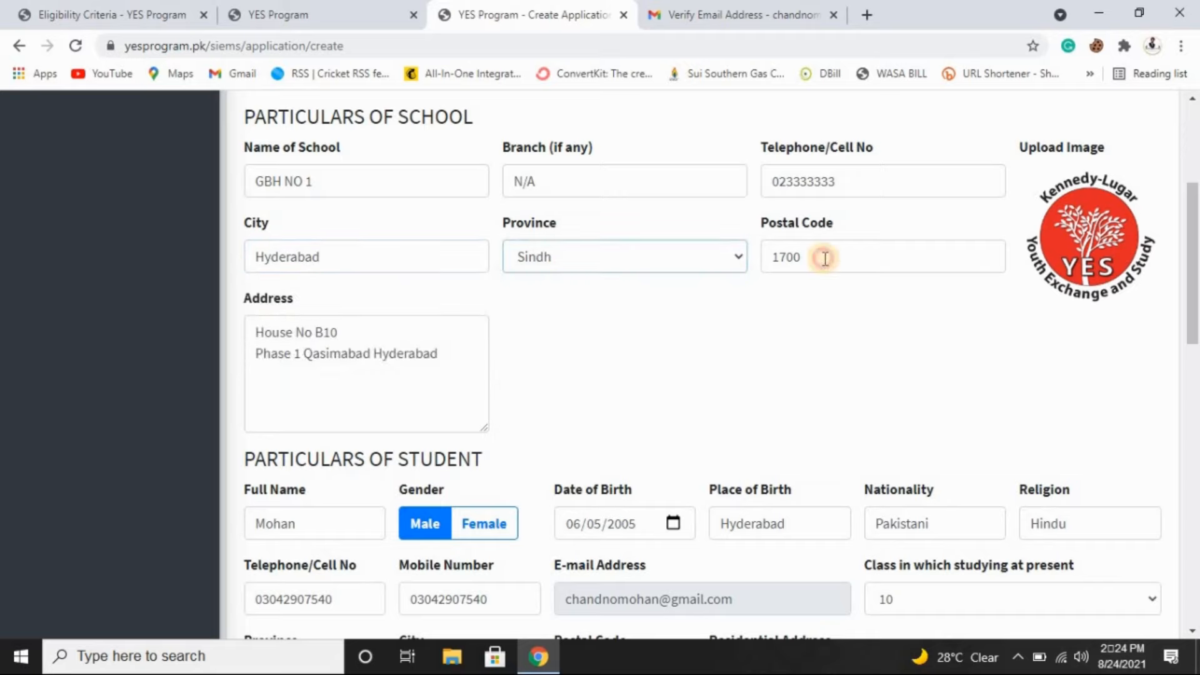
left_click(626, 320)
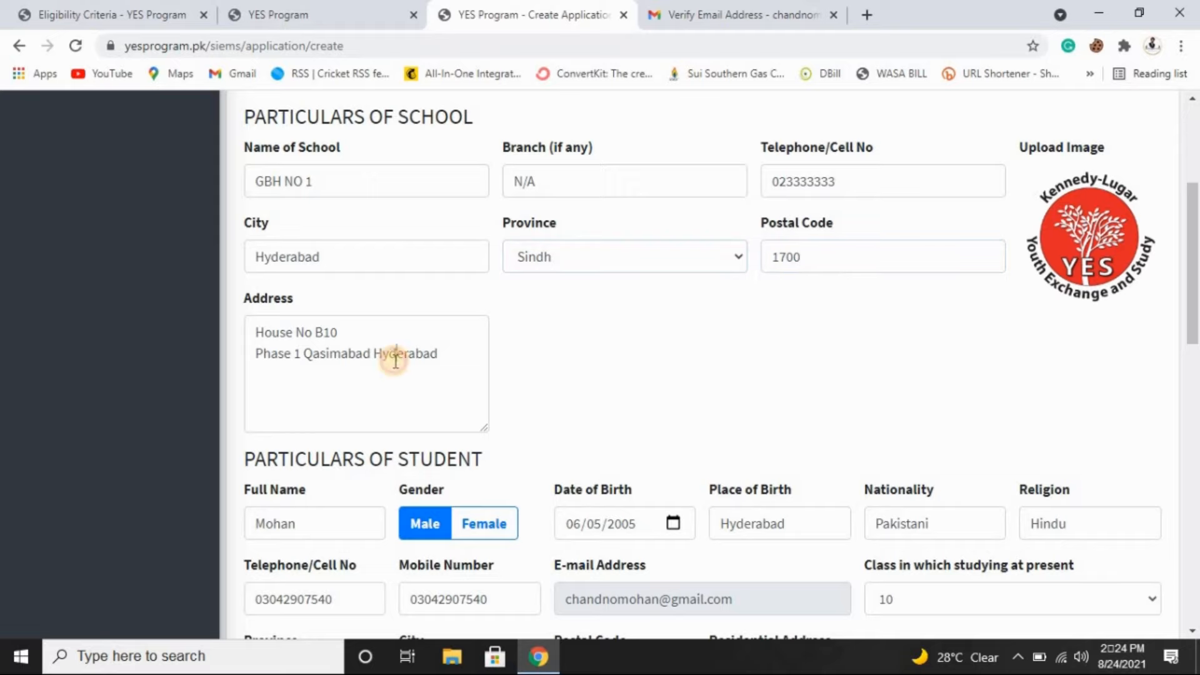
left_click(395, 359)
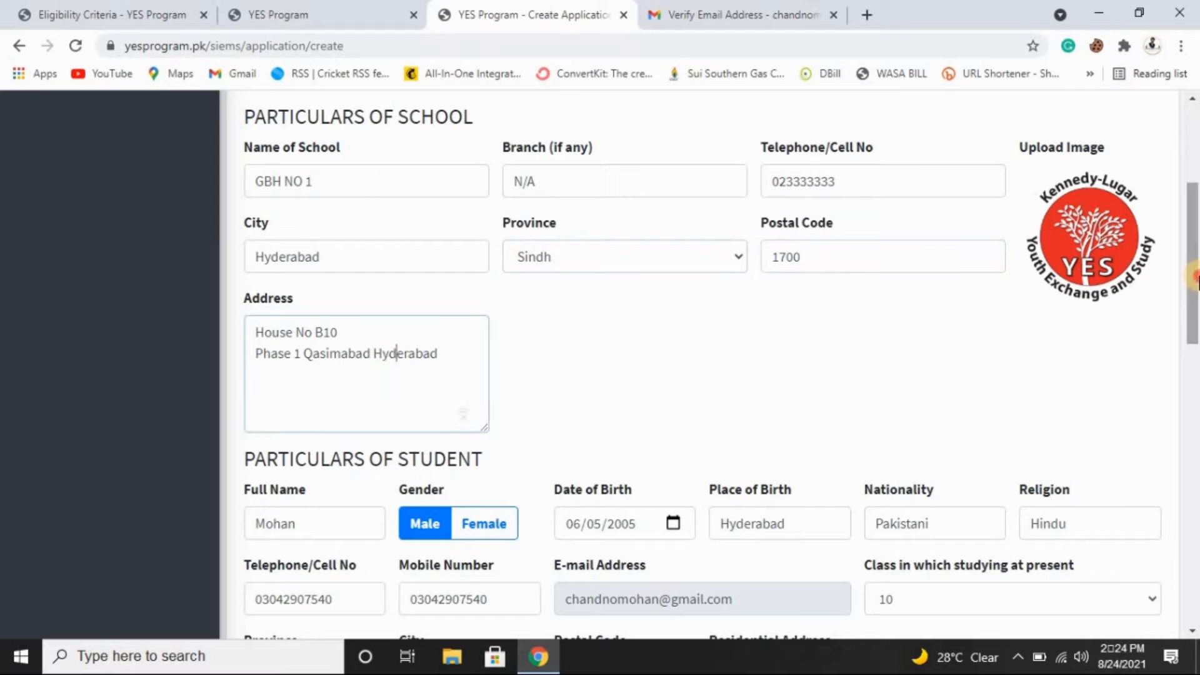
Step: Review the student's full name, gender, date of birth, place of birth and nationality fields
left_click_drag(1195, 263, 1195, 327)
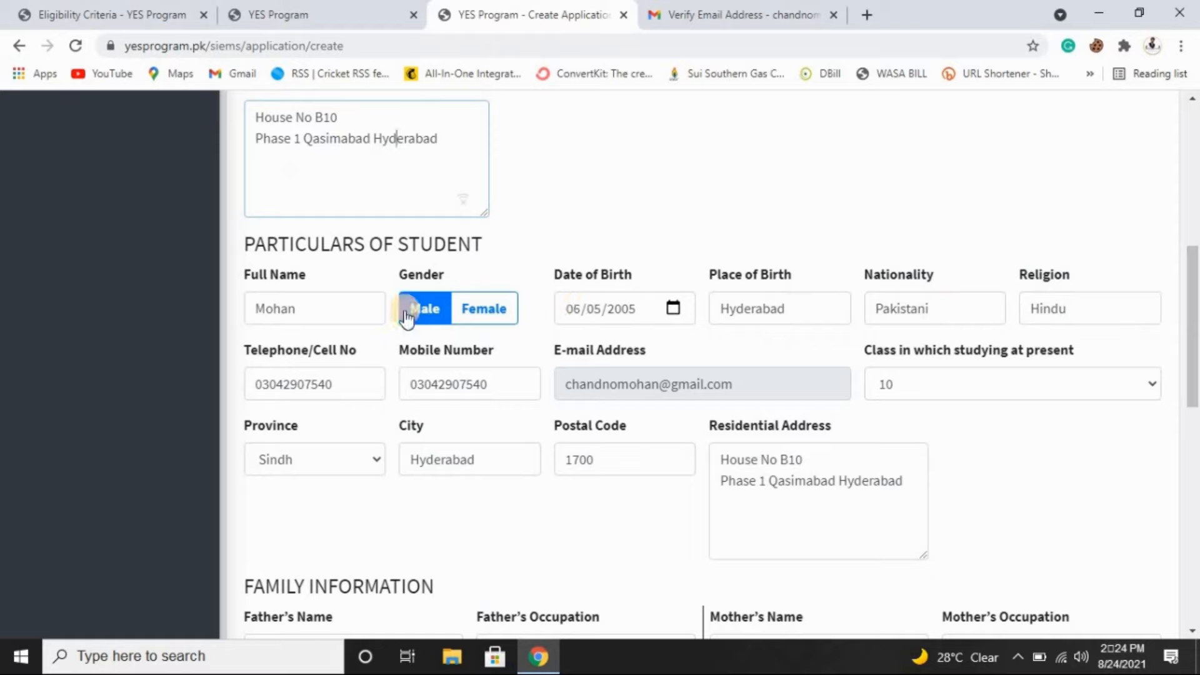
left_click(317, 305)
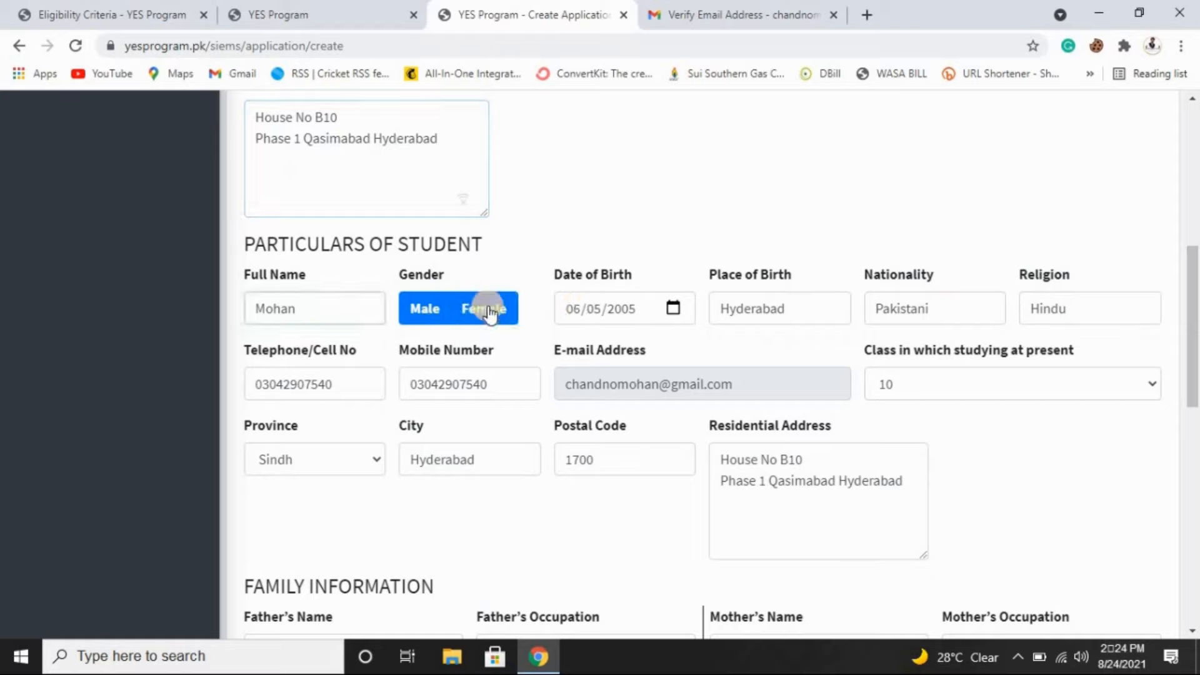
left_click(470, 311)
left_click(616, 318)
left_click(767, 312)
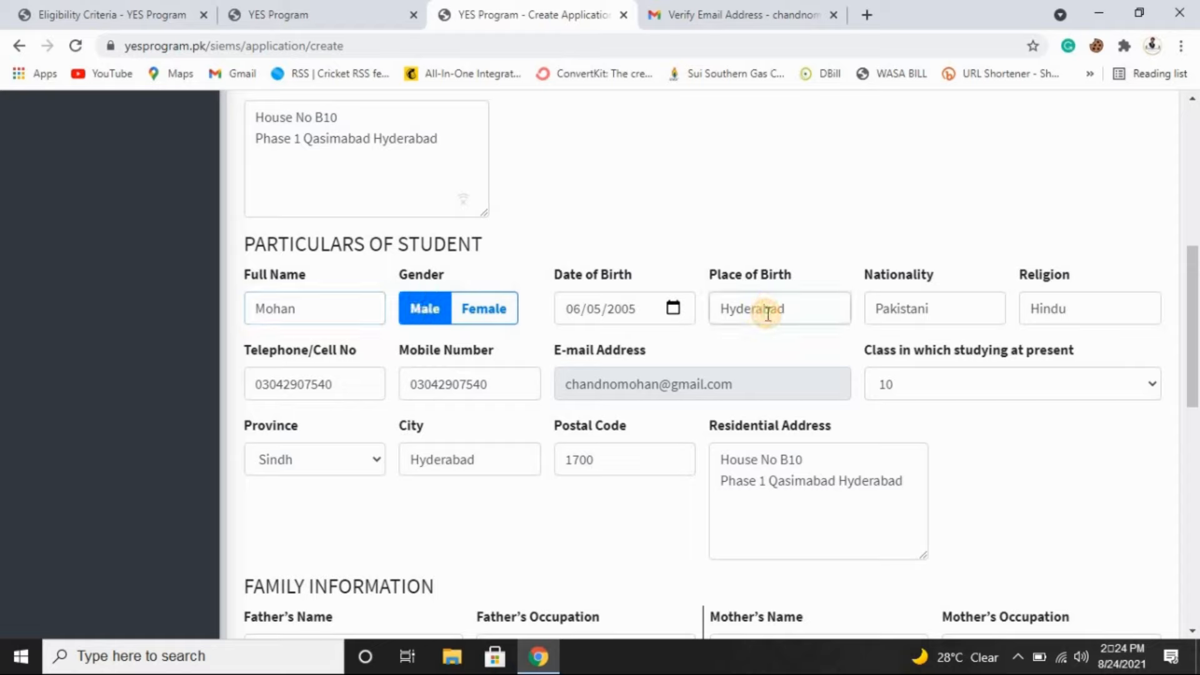
left_click(928, 310)
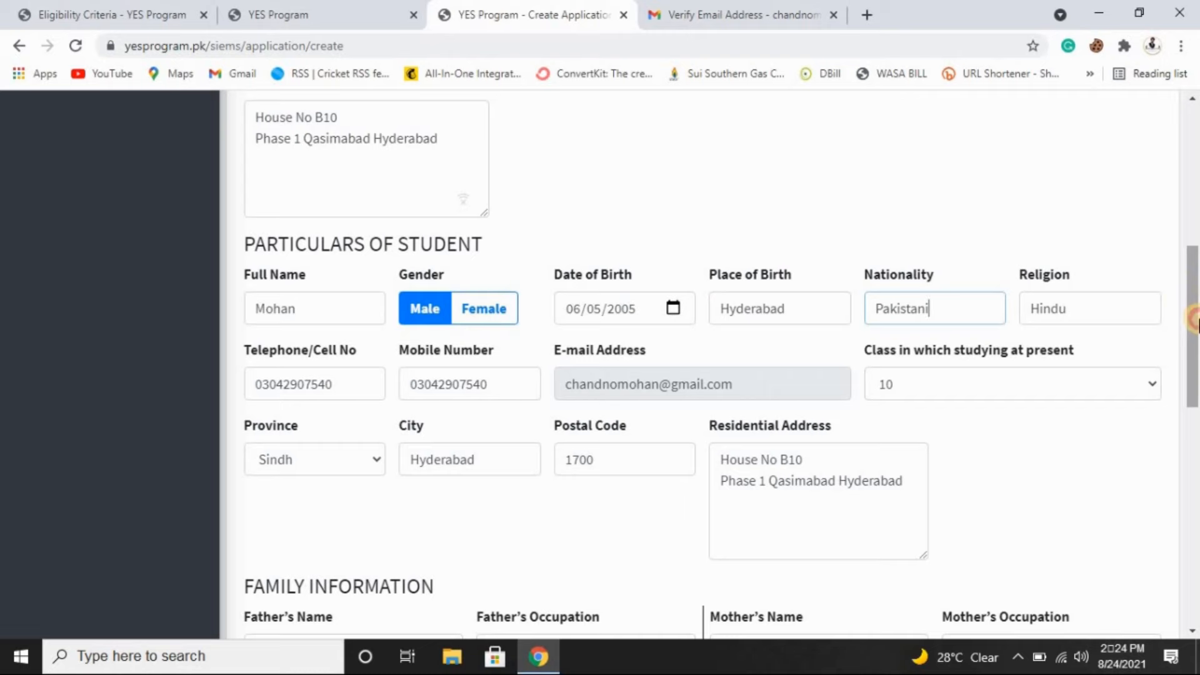
Step: Check the student's telephone and mobile number fields and set the class in which the student is studying to 9
scroll(1141, 282, "down", 1)
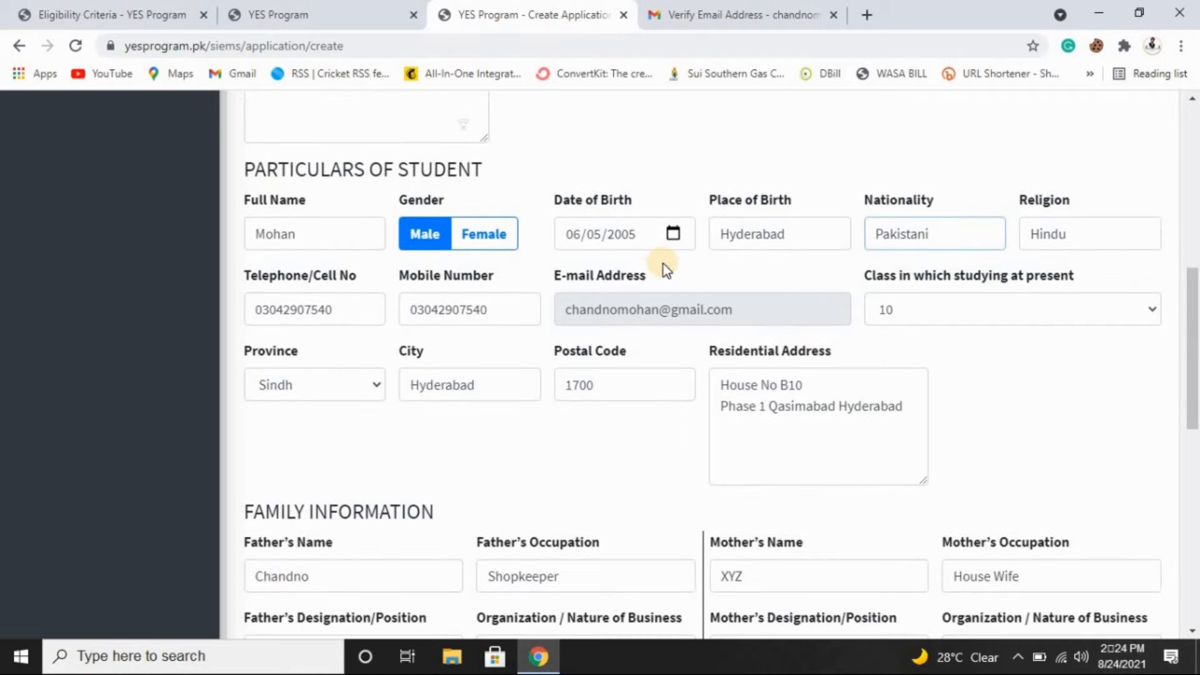
left_click(326, 309)
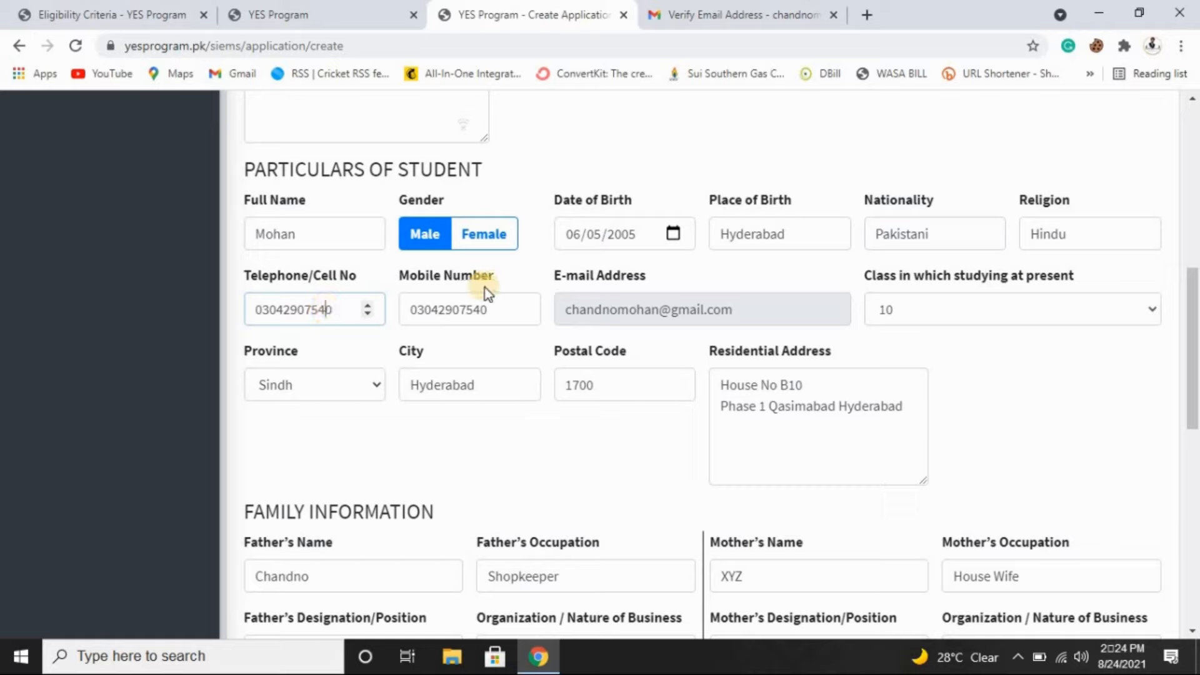
key("Tab")
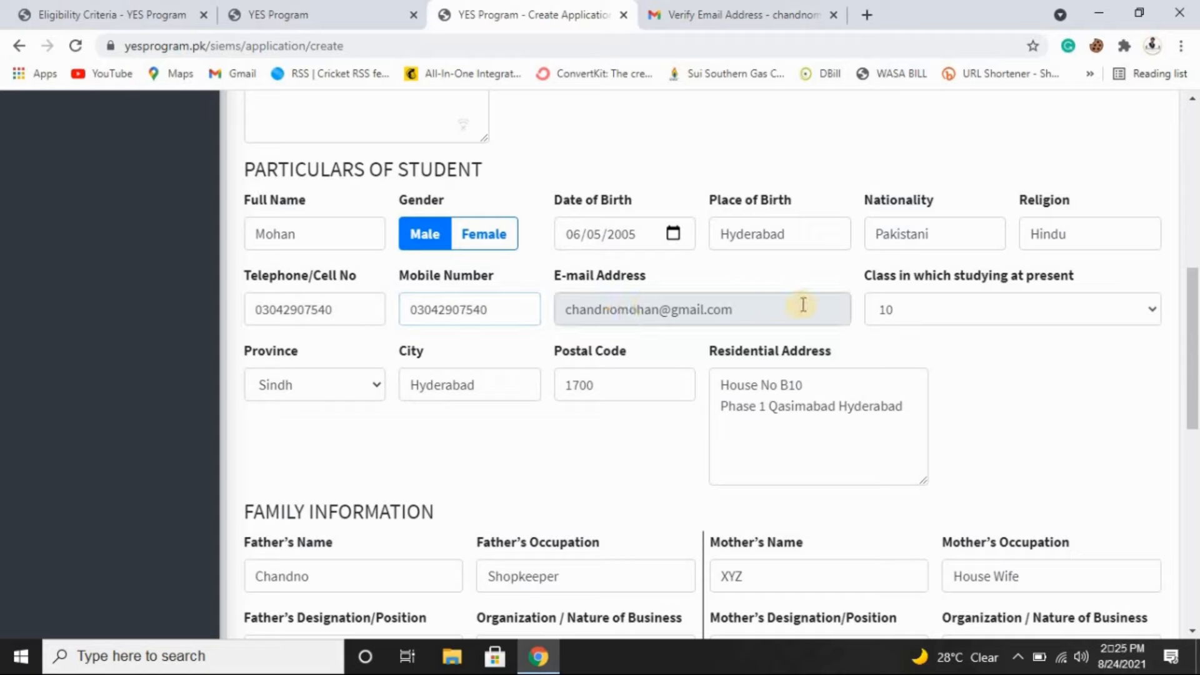
left_click(936, 310)
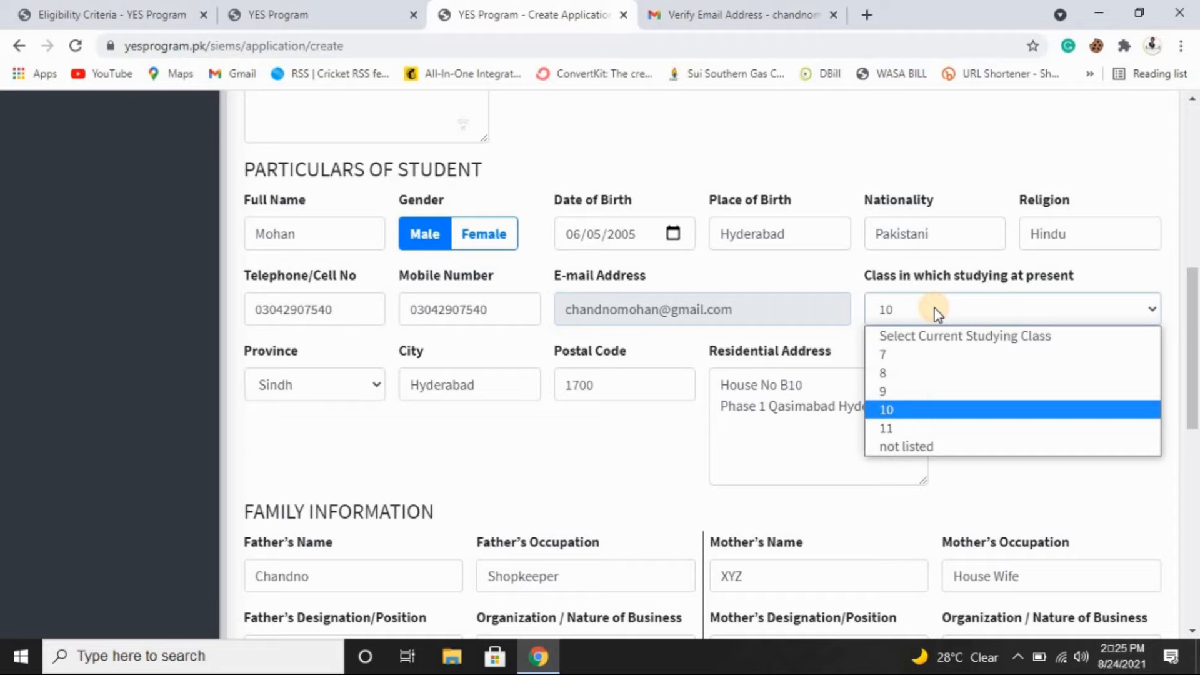
left_click(905, 393)
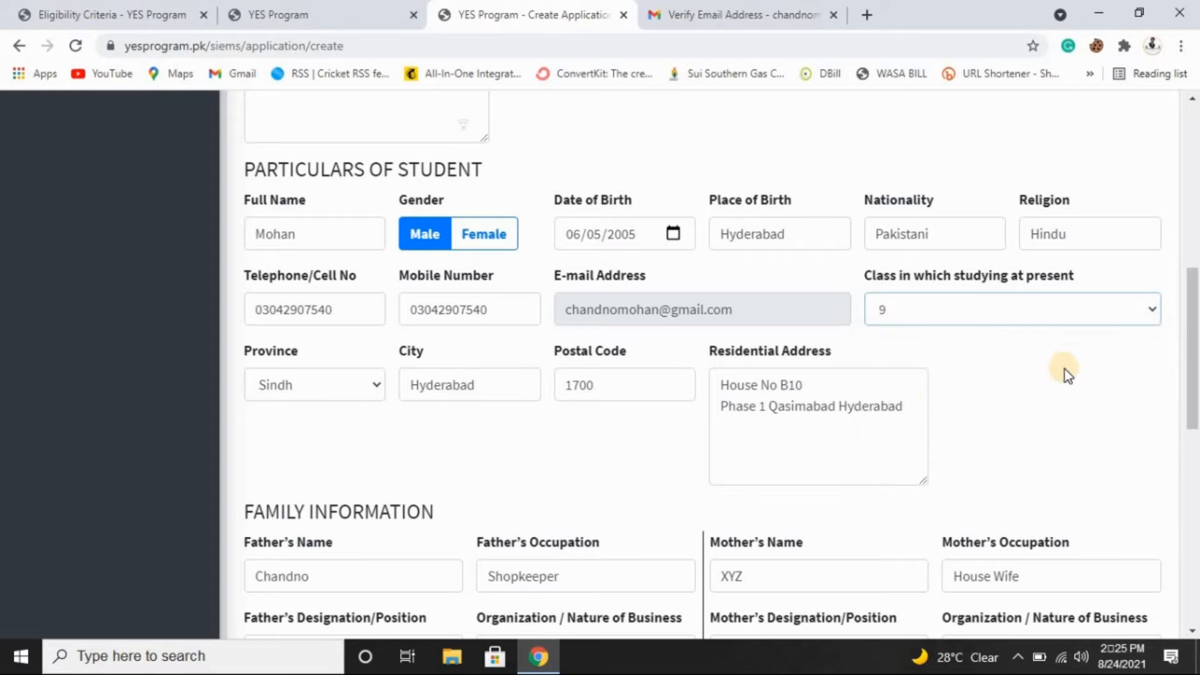
Step: Select Sindh as the student's province and check the student's city, postal code and residential address fields
scroll(1195, 347, "down", 2)
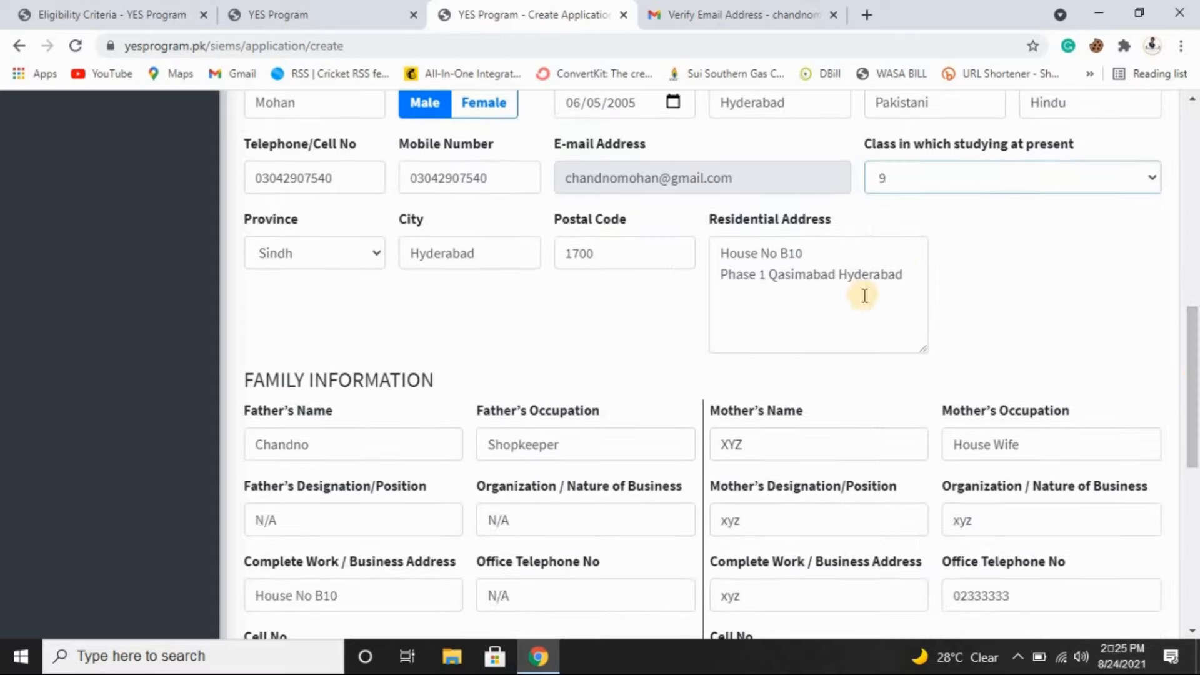
left_click(335, 266)
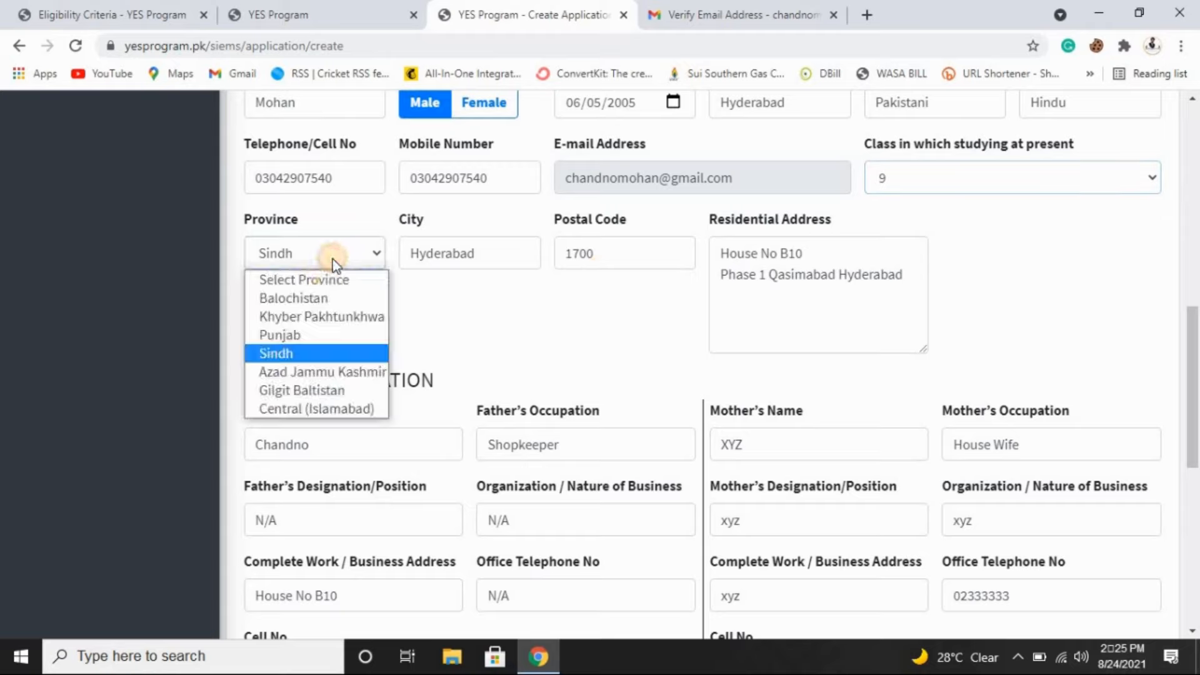
left_click(305, 352)
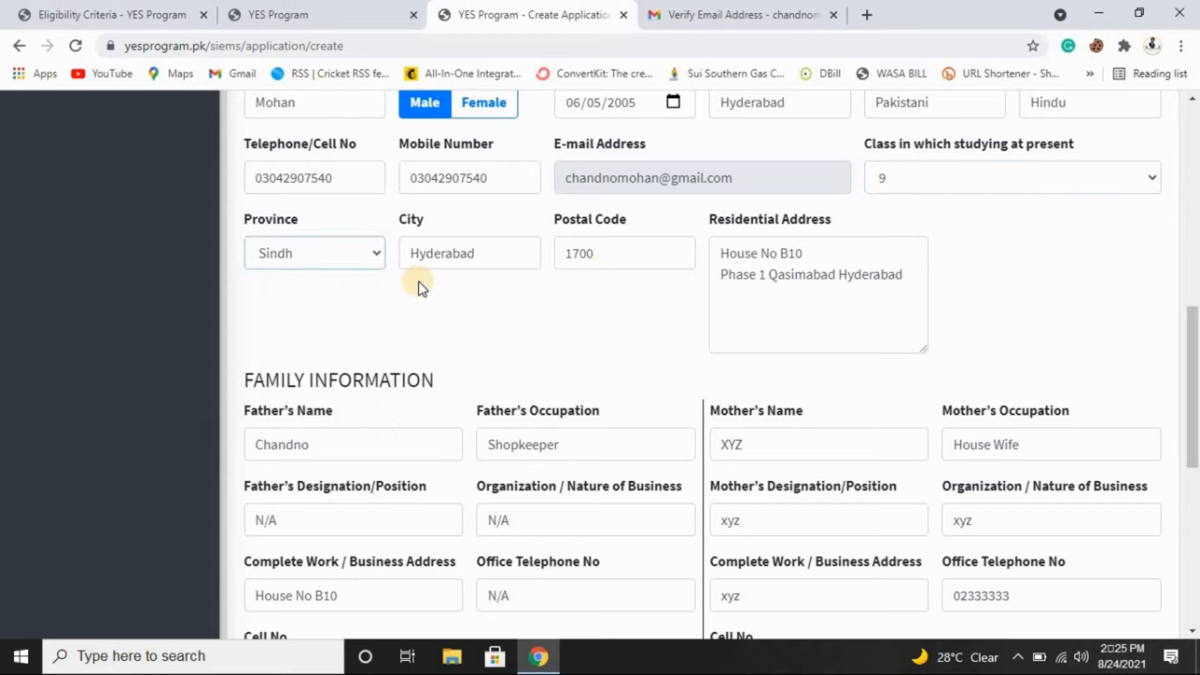
left_click(492, 255)
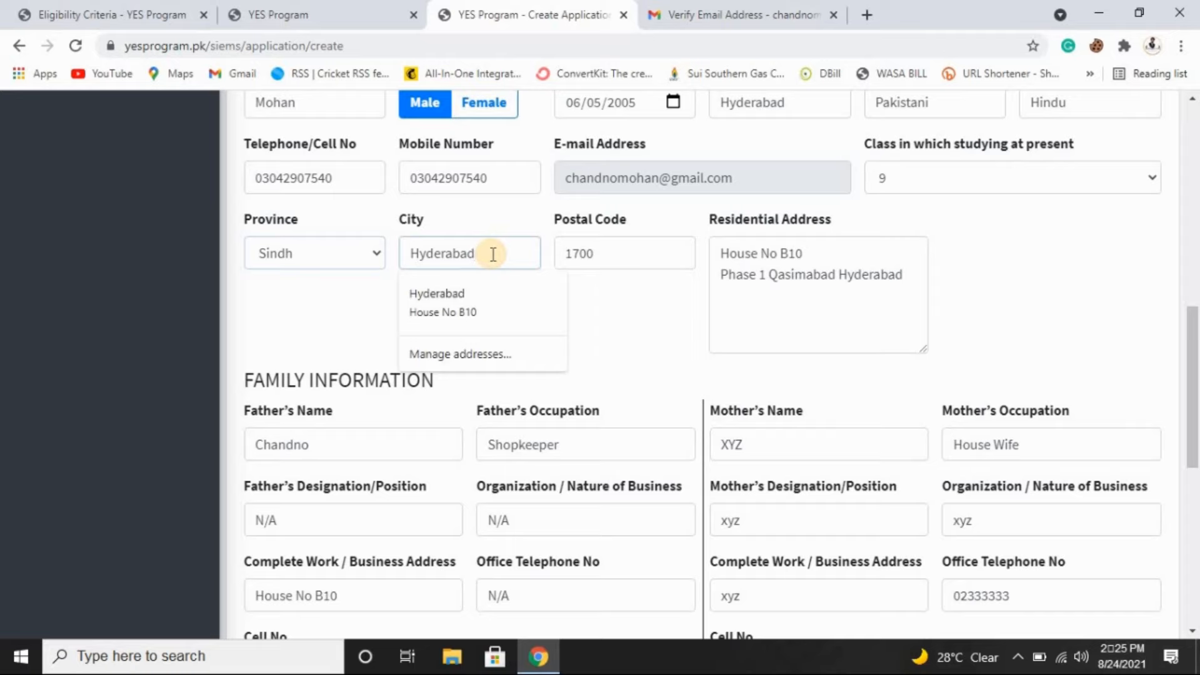
left_click(651, 247)
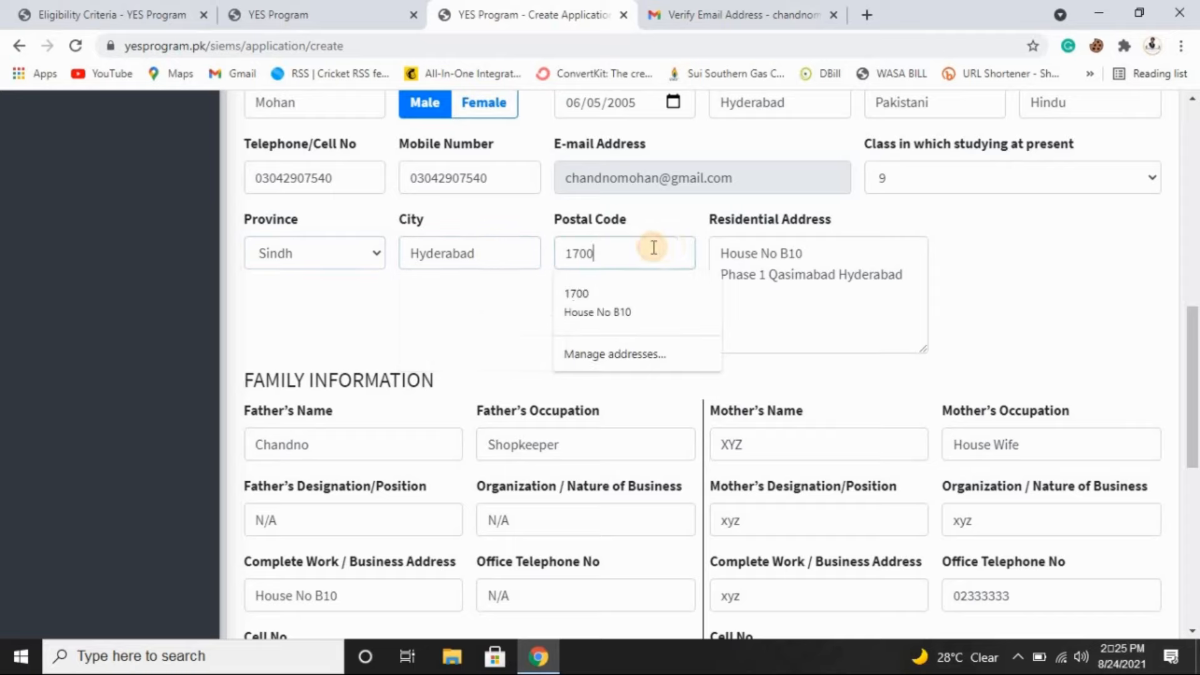
left_click(780, 253)
left_click(855, 275)
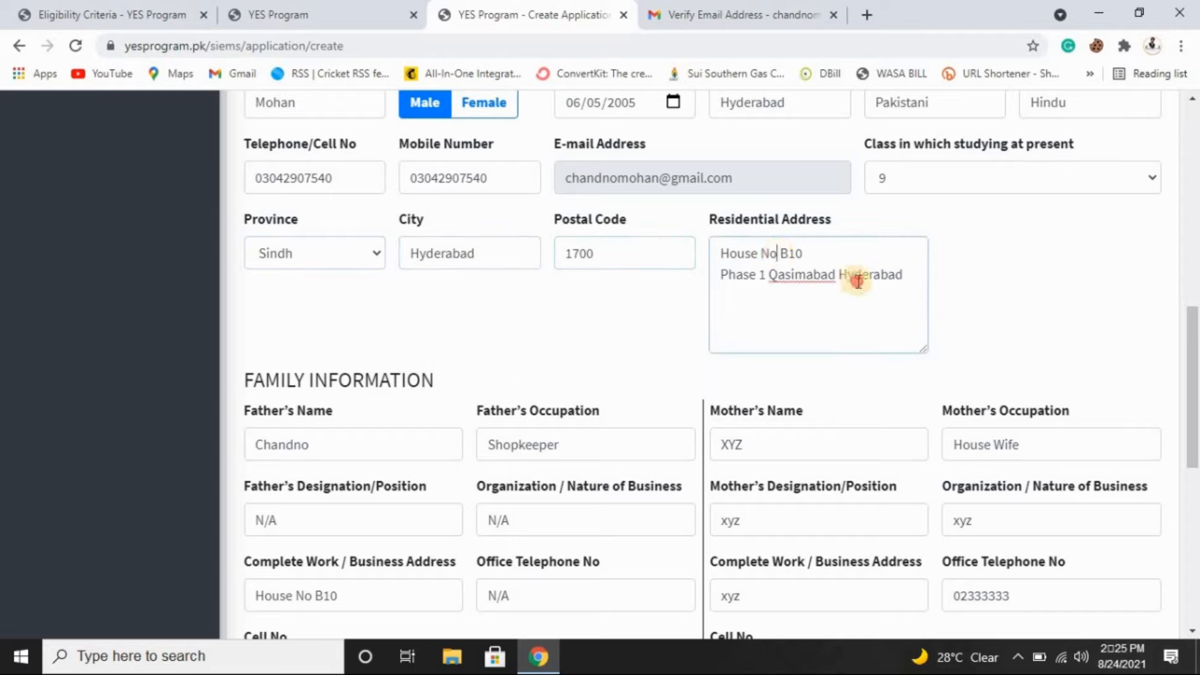
Step: Review the father's name, occupation, designation, organization, work address, office telephone and cell number fields in the family information
left_click_drag(1193, 337, 1193, 402)
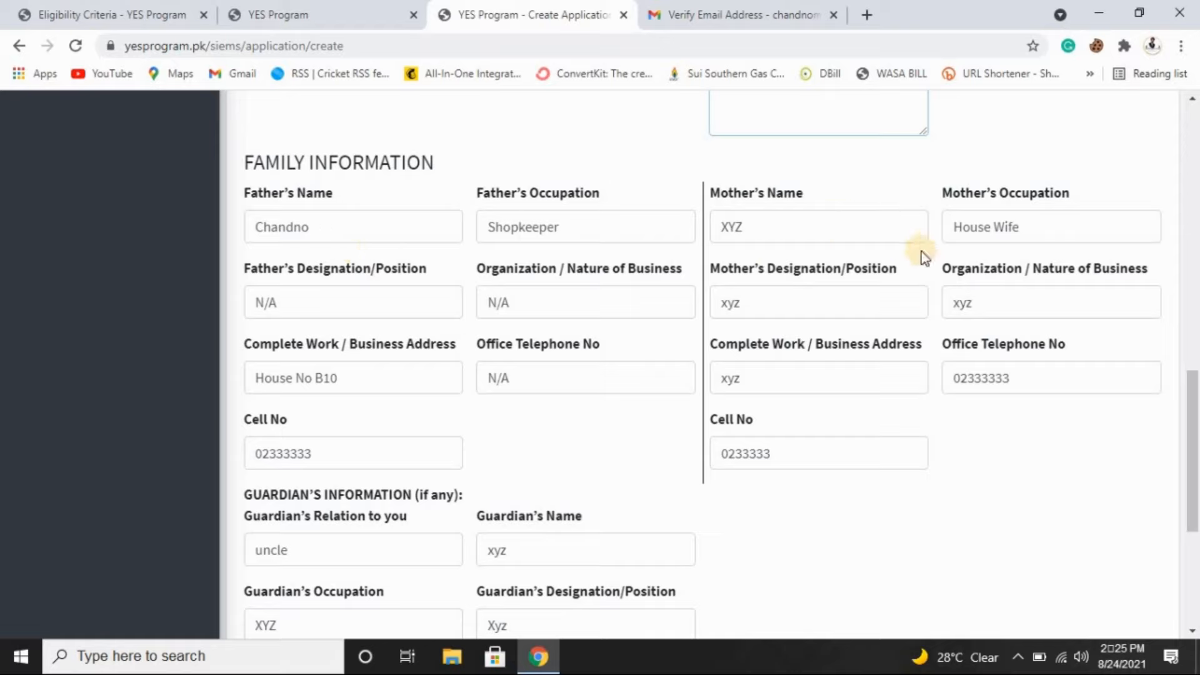
left_click(361, 229)
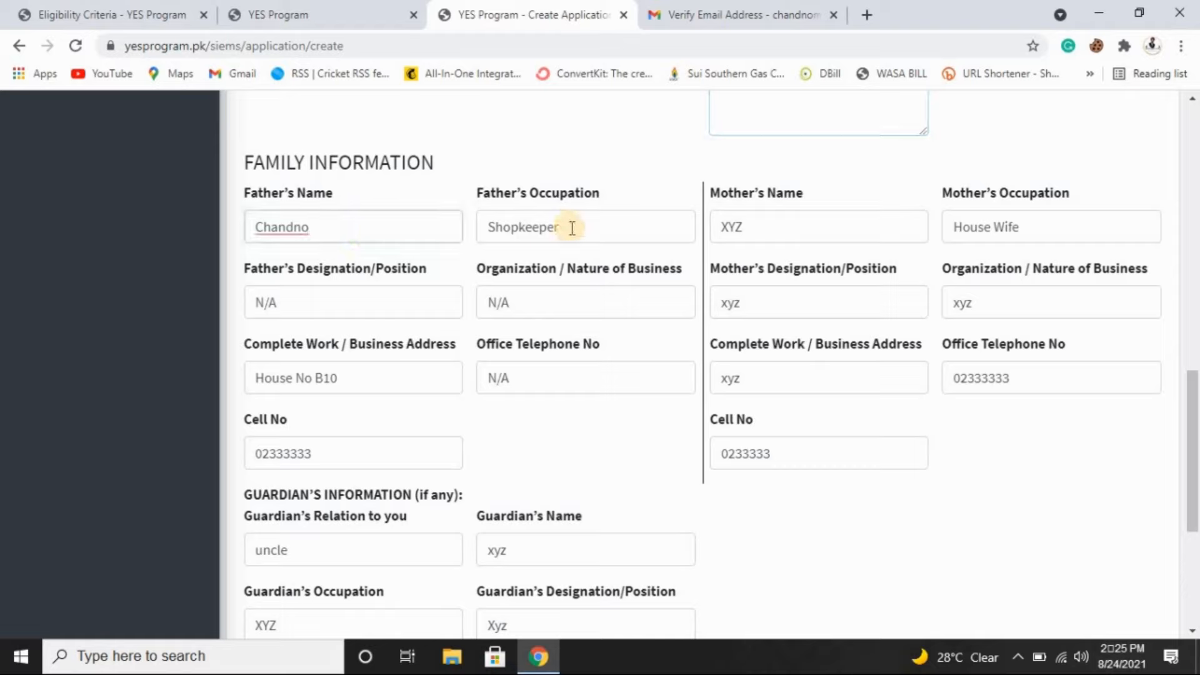
left_click(594, 231)
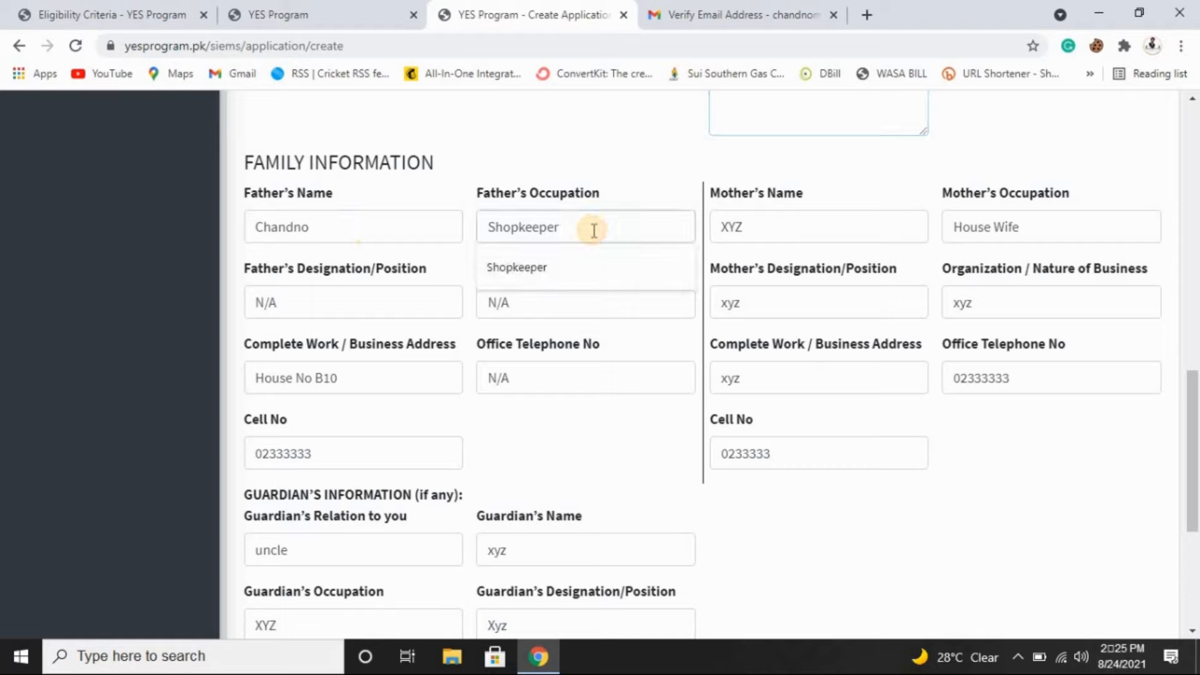
left_click(319, 297)
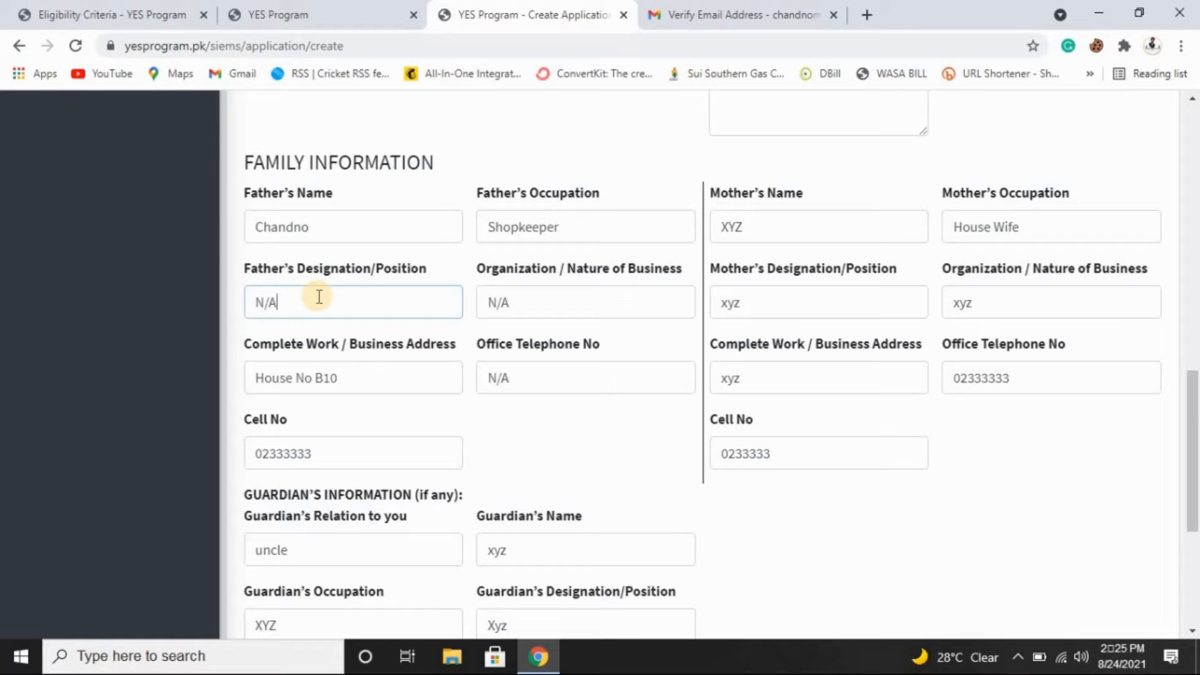
left_click(559, 315)
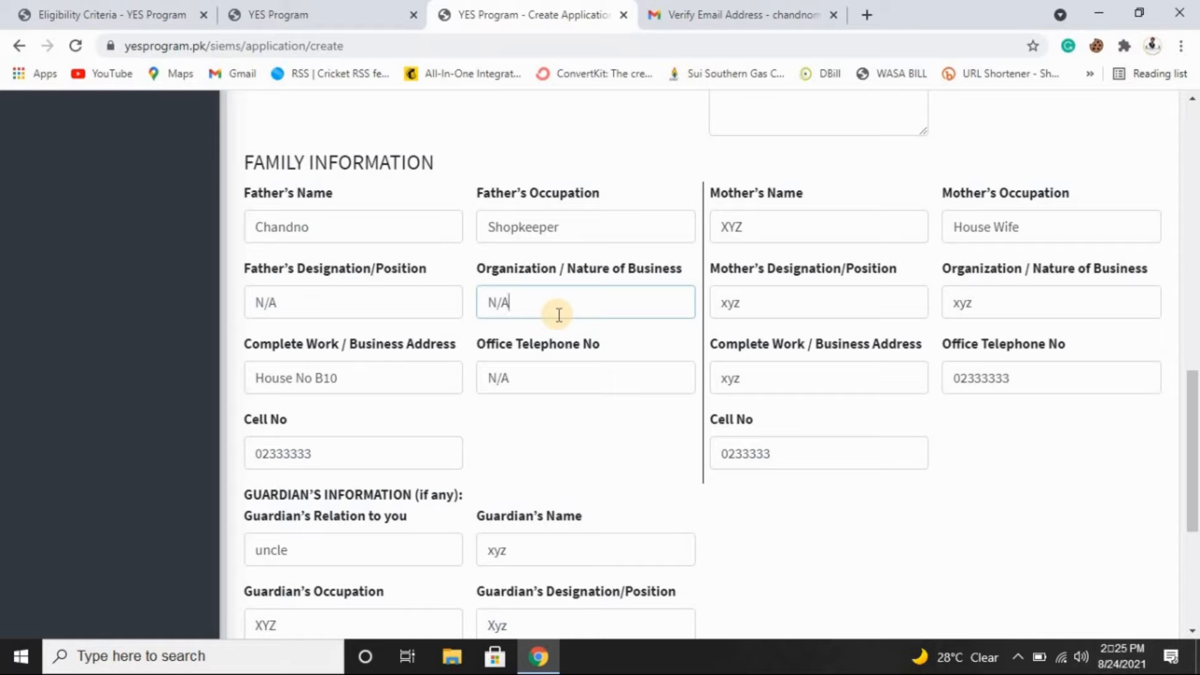
left_click(316, 381)
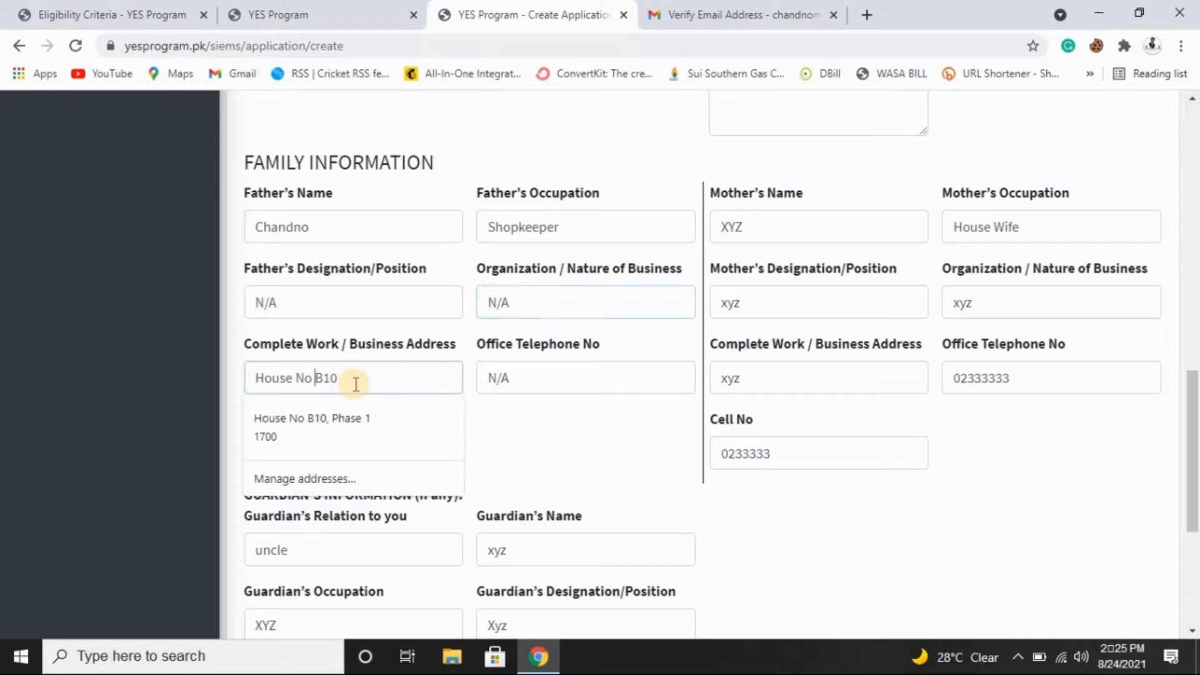
left_click(355, 383)
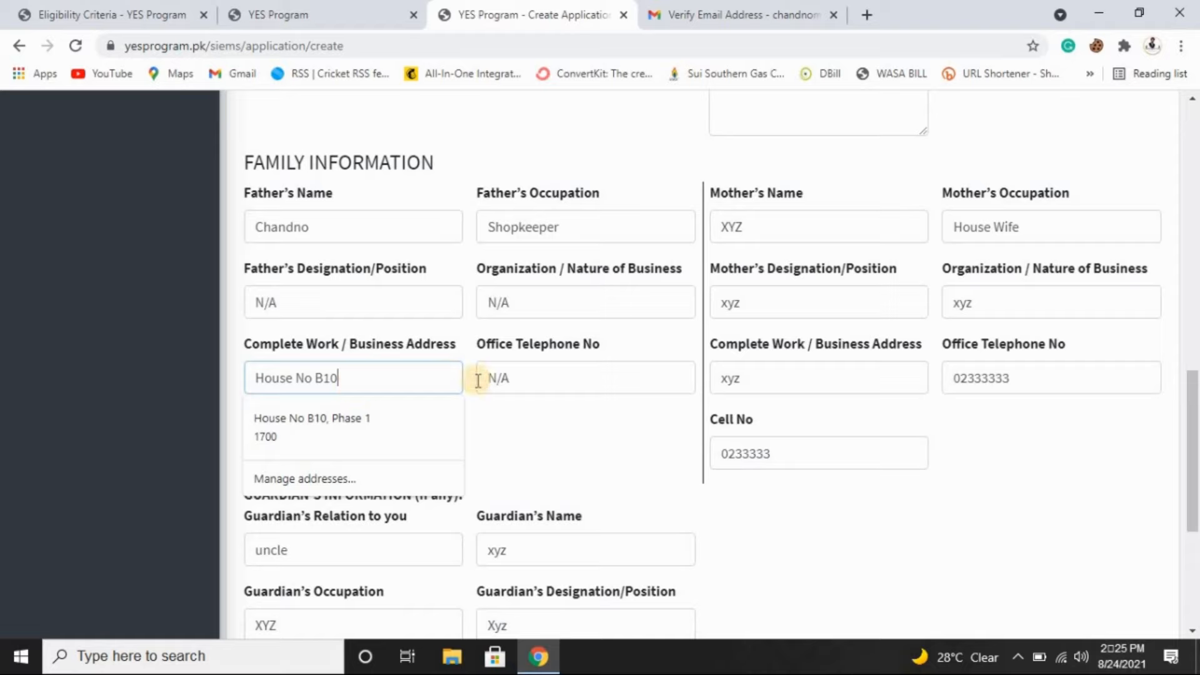
left_click(528, 379)
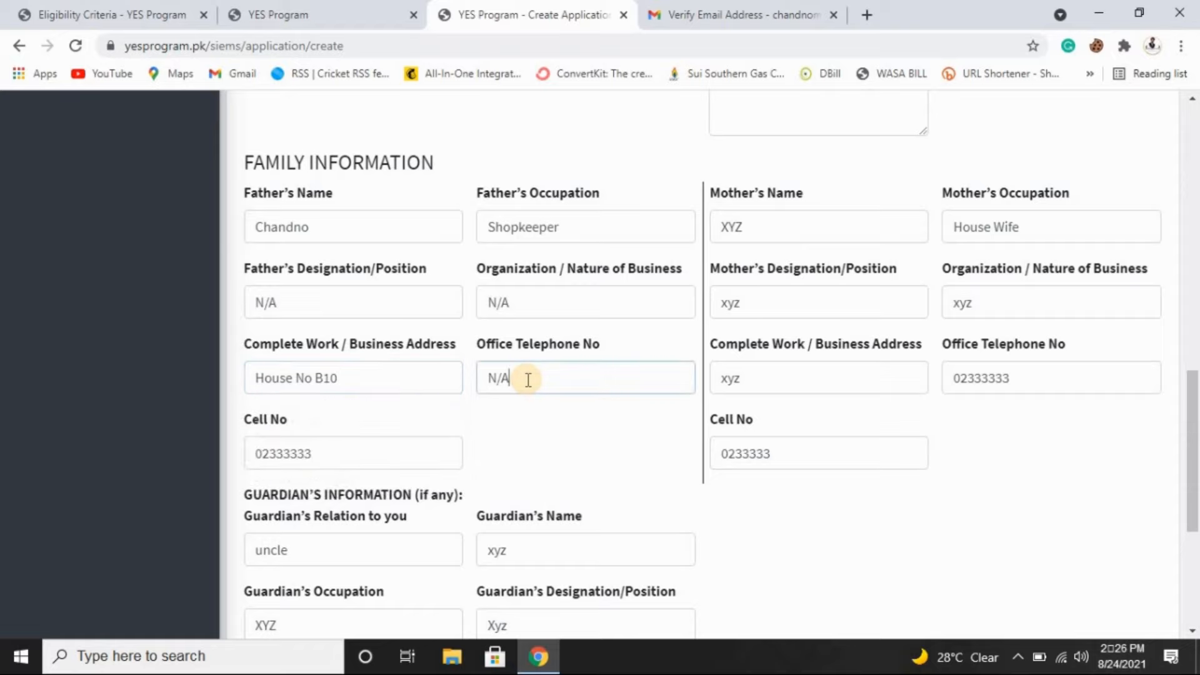
left_click(343, 460)
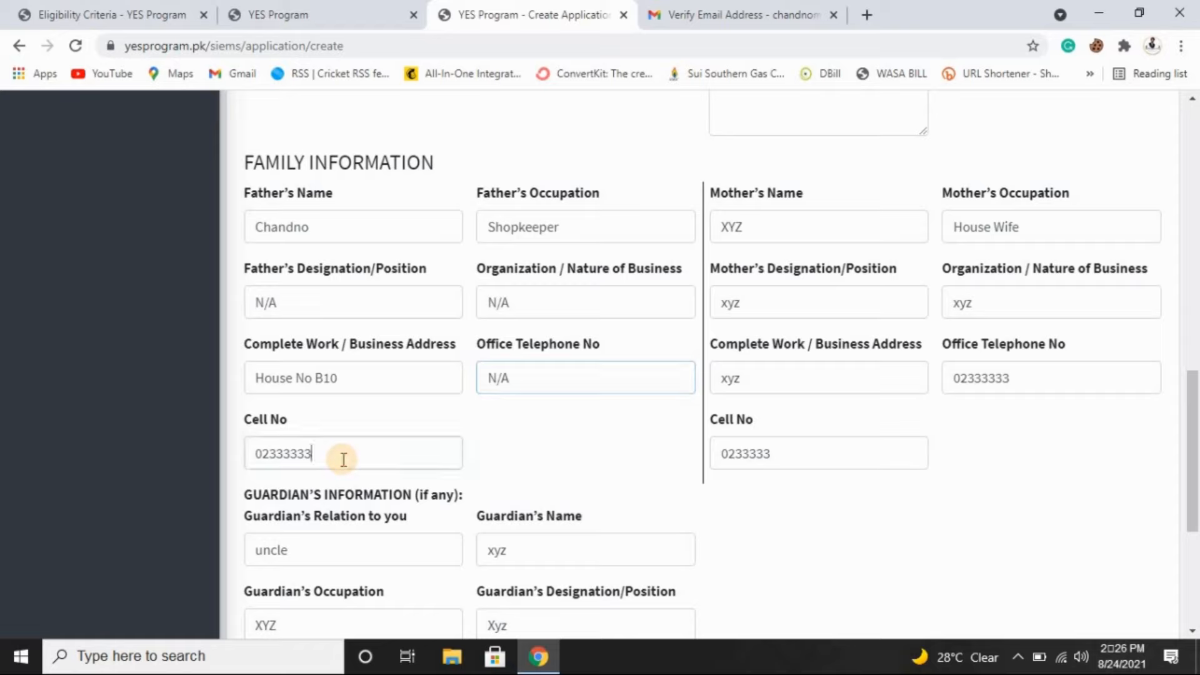
Step: Review the mother's name, occupation, designation, organization, work address and office telephone fields
left_click(773, 231)
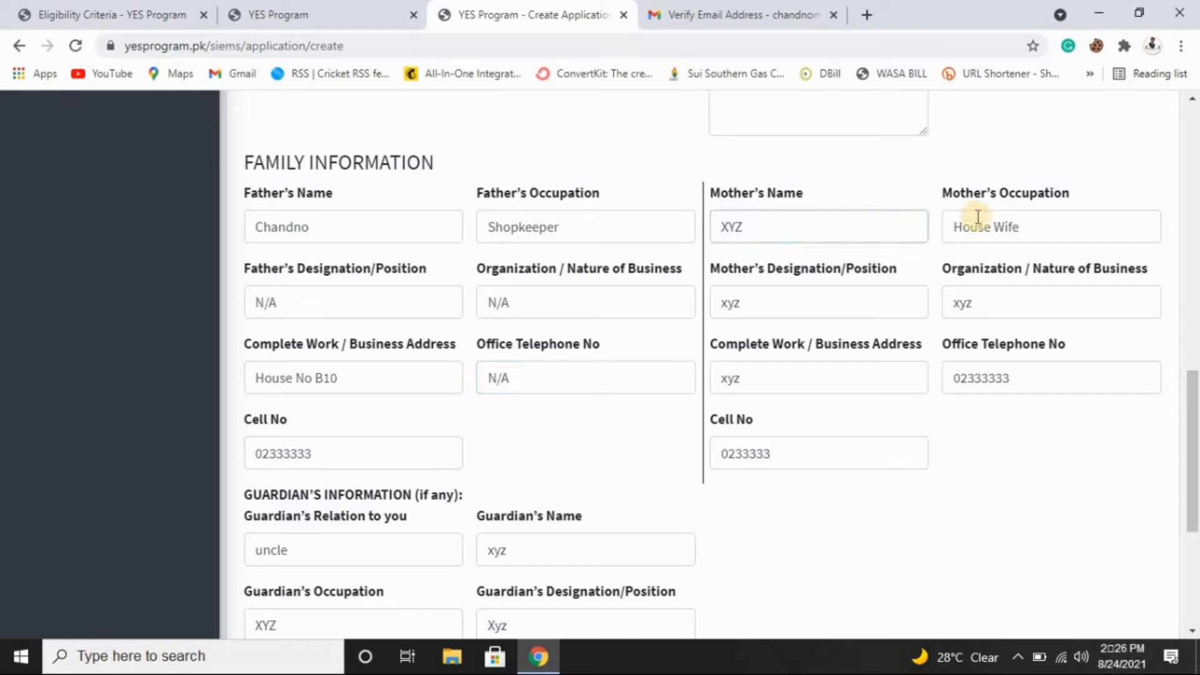
left_click(1047, 223)
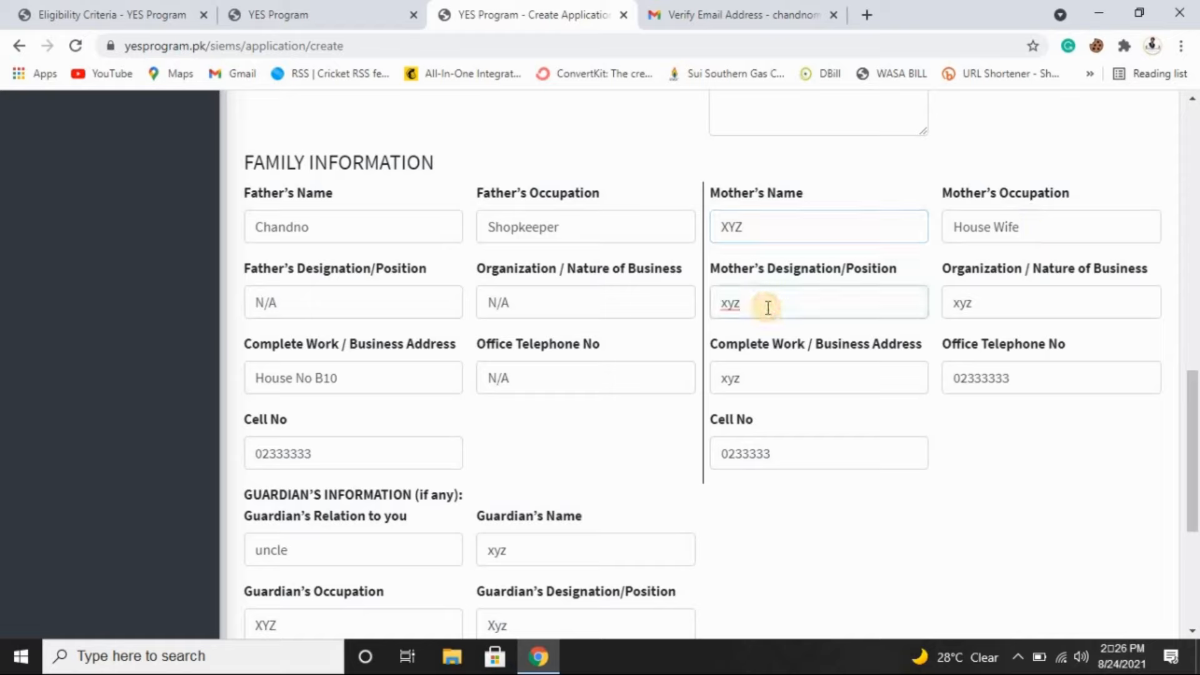
left_click(992, 303)
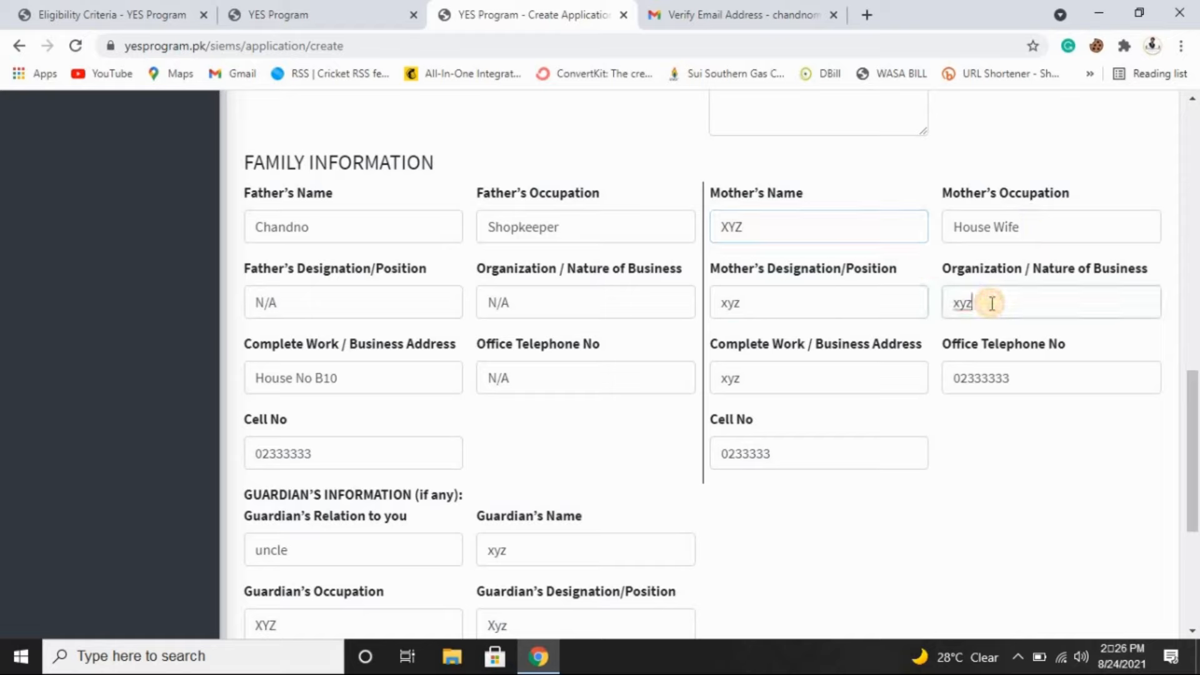
left_click(764, 387)
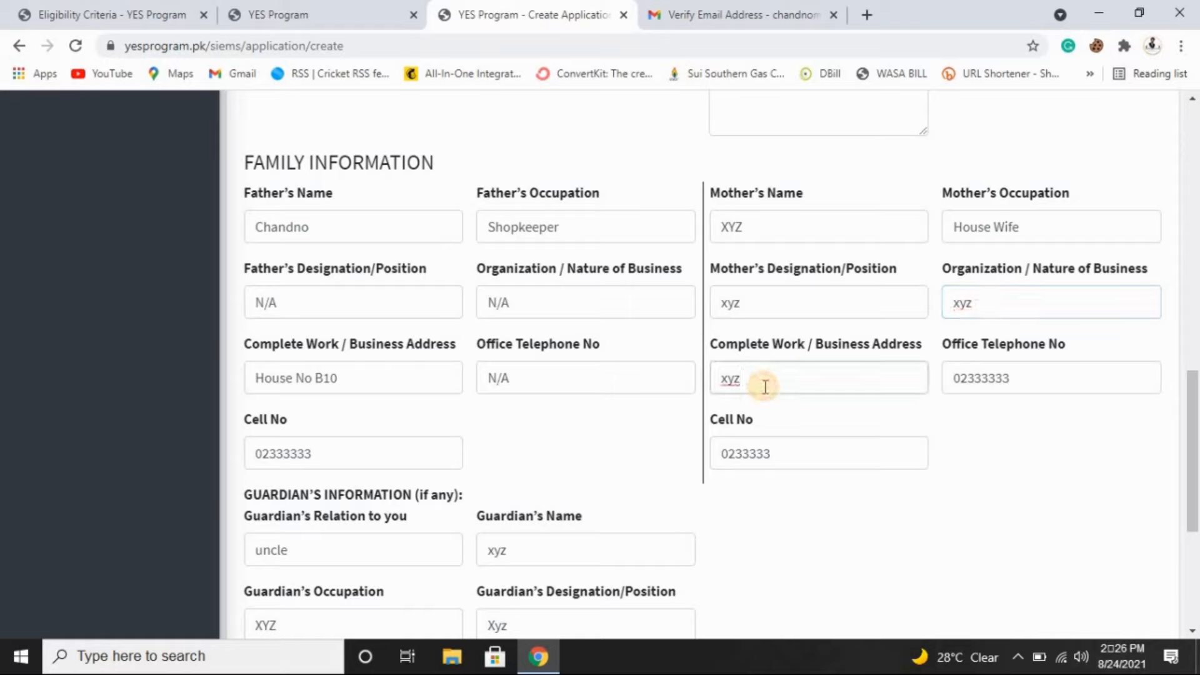
left_click(1044, 377)
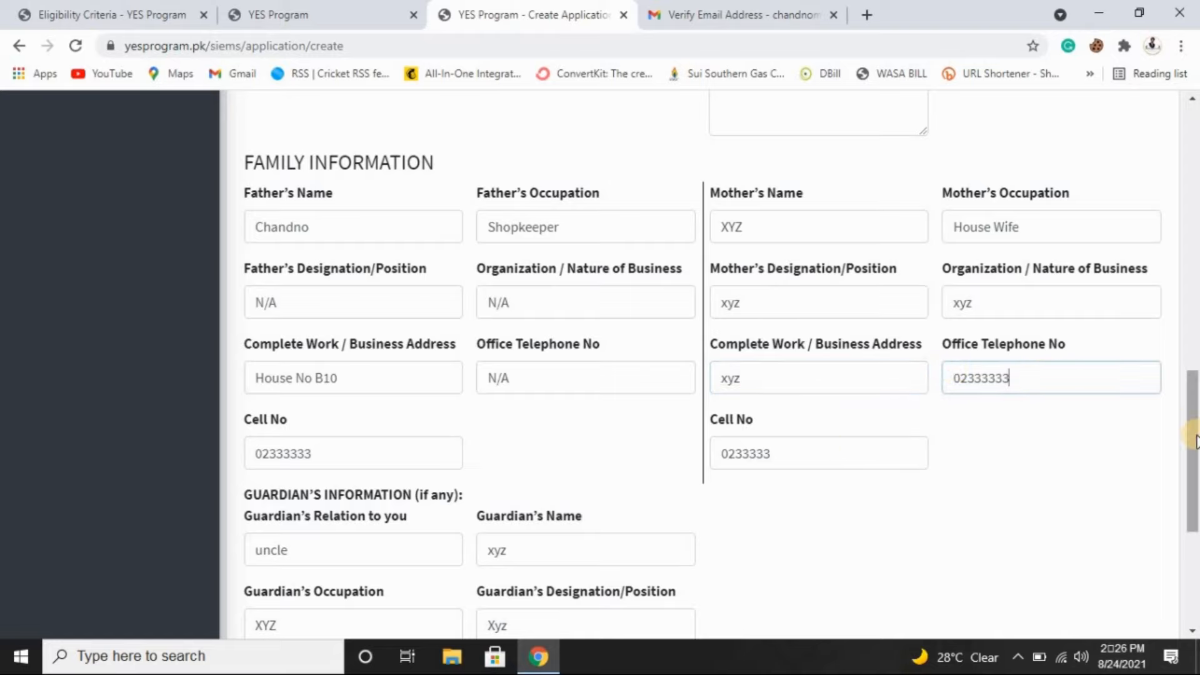
Step: Review the guardian's relation and name fields in the guardian's information
scroll(1195, 440, "down", 1)
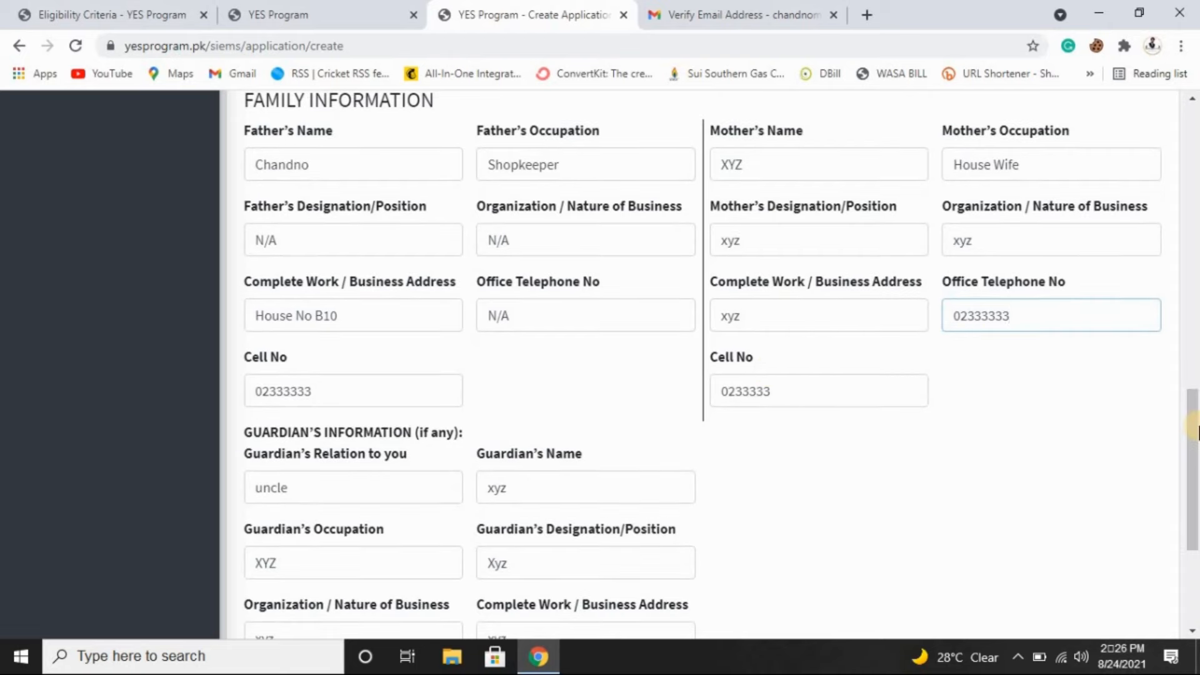
scroll(1194, 463, "down", 2)
scroll(1193, 470, "down", 1)
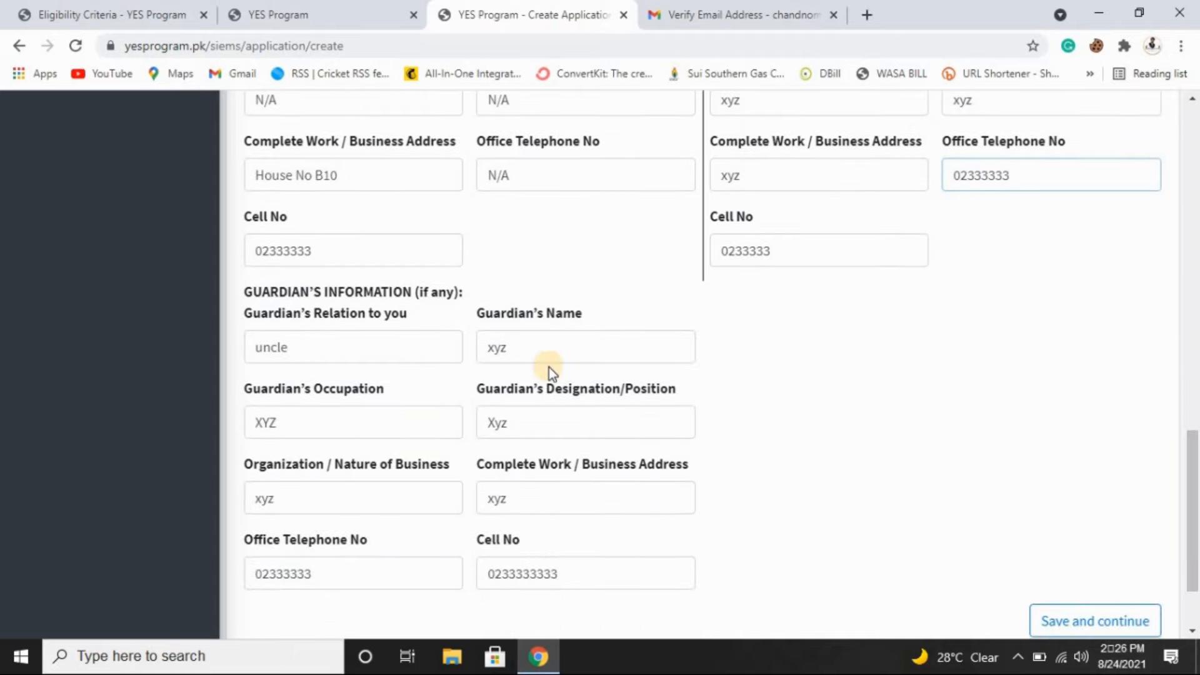
left_click(321, 339)
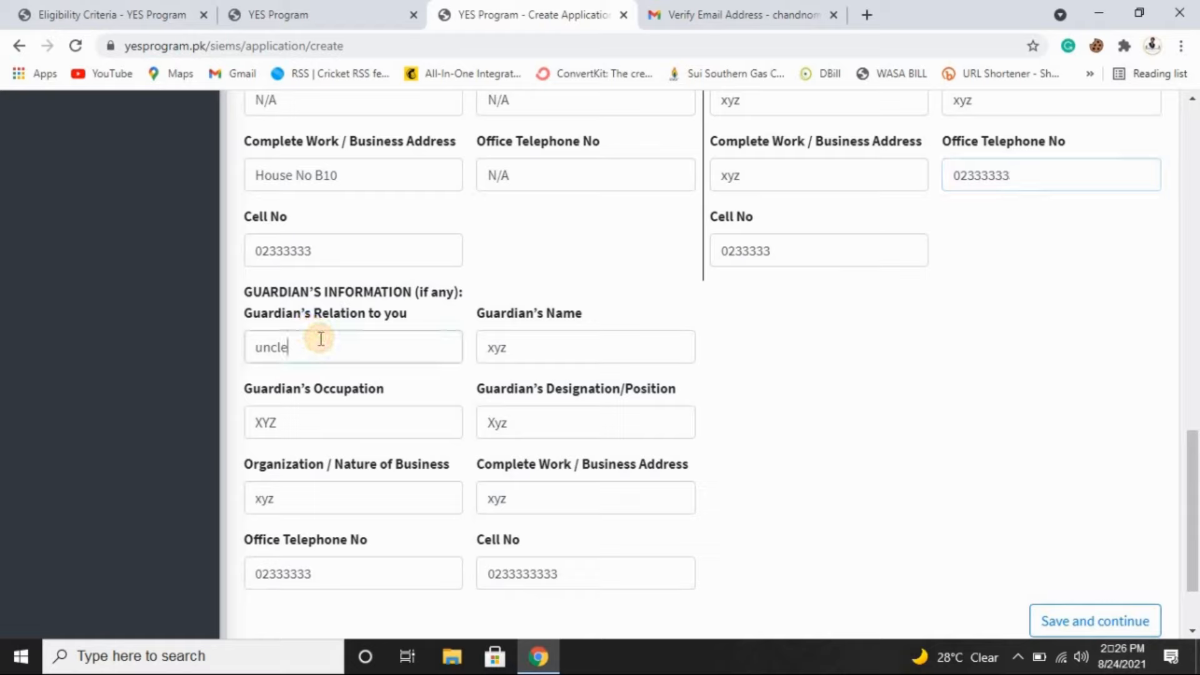
left_click(536, 355)
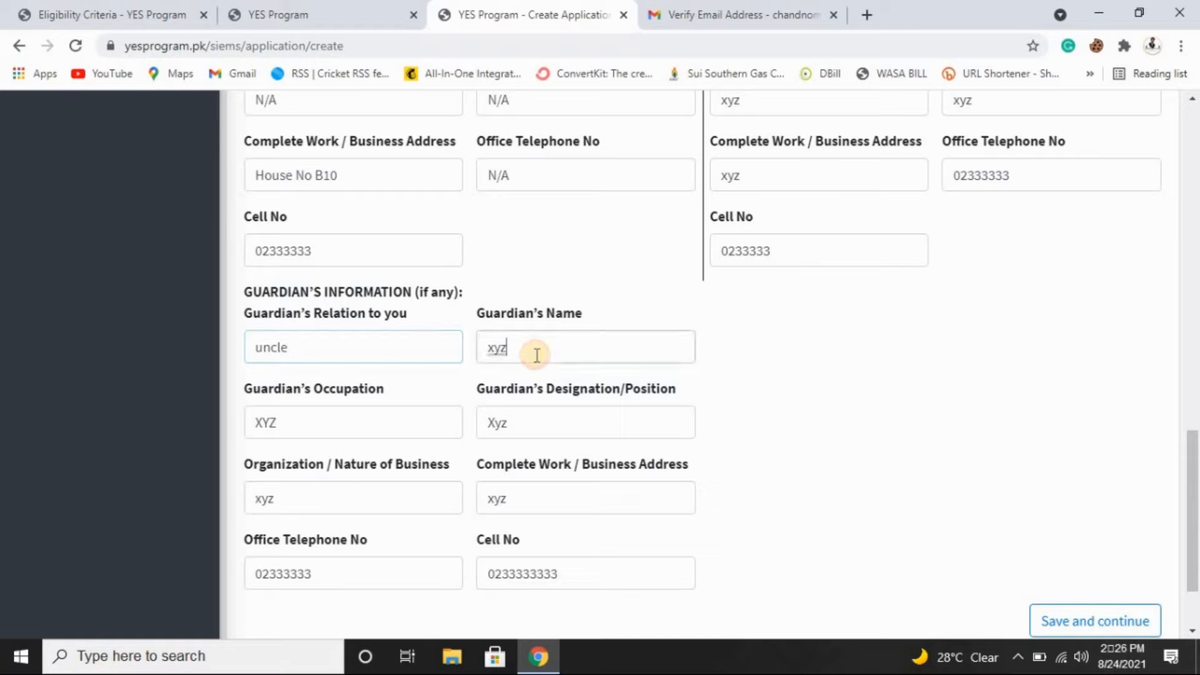
left_click(351, 354)
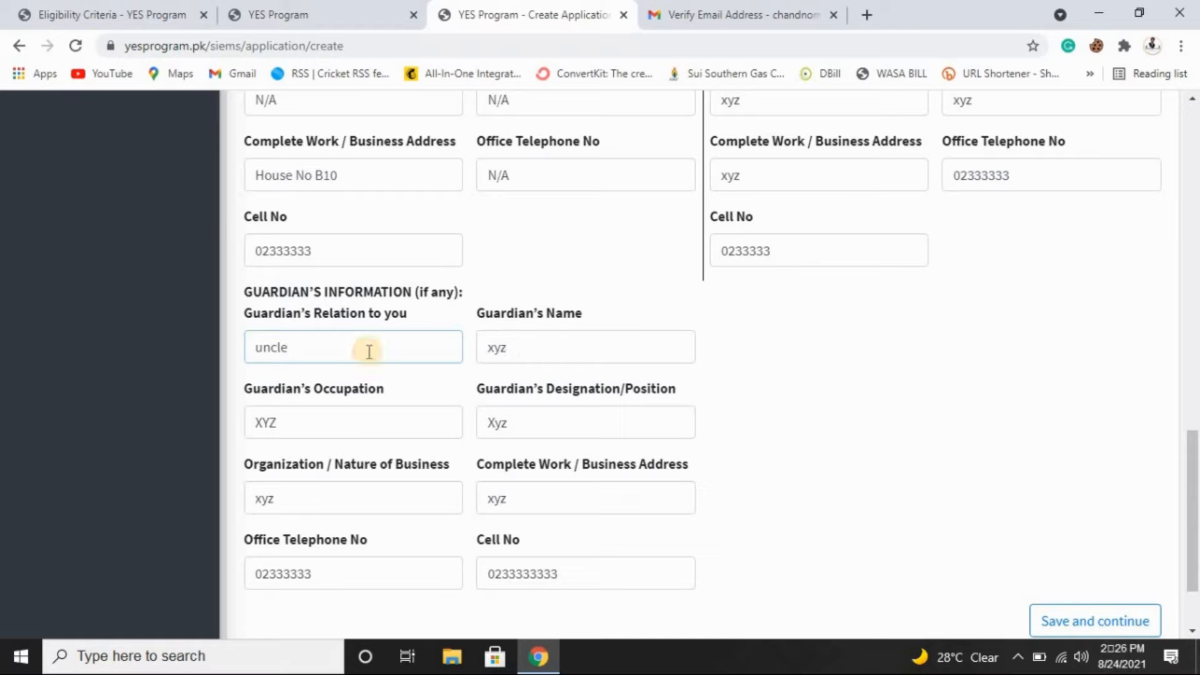
left_click(552, 342)
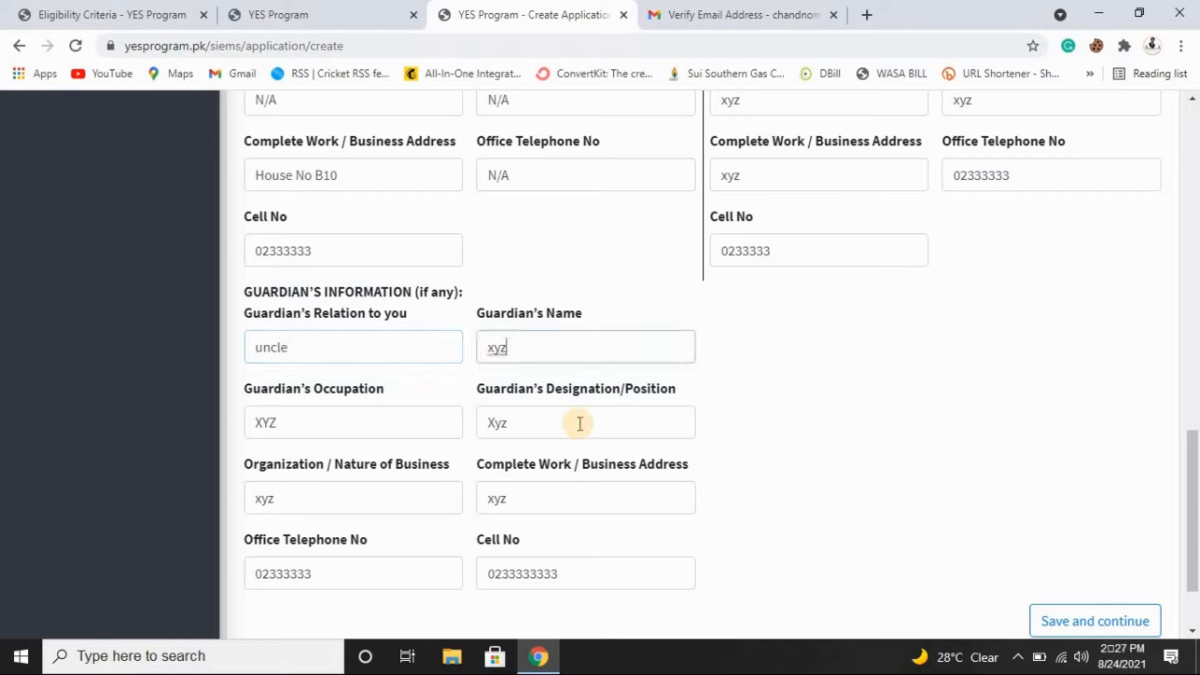
Step: Check the guardian's work address, office telephone and cell number fields, and save the section to continue to the questions
left_click_drag(1198, 514, 1196, 547)
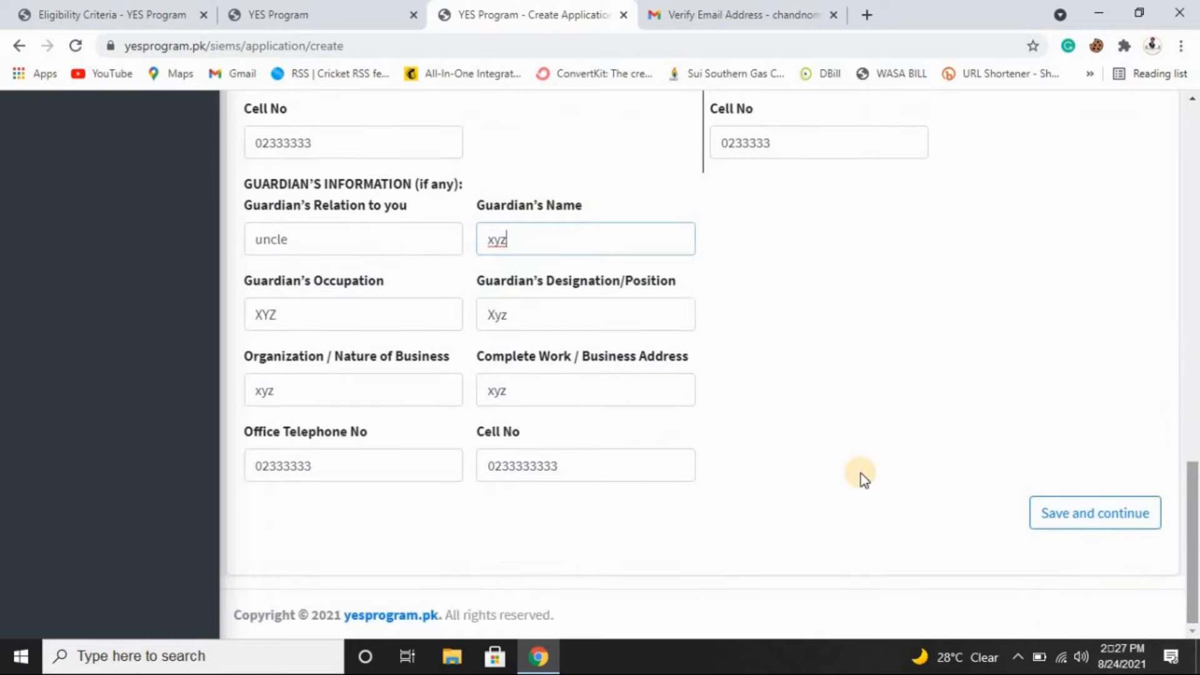
left_click(569, 389)
left_click(347, 465)
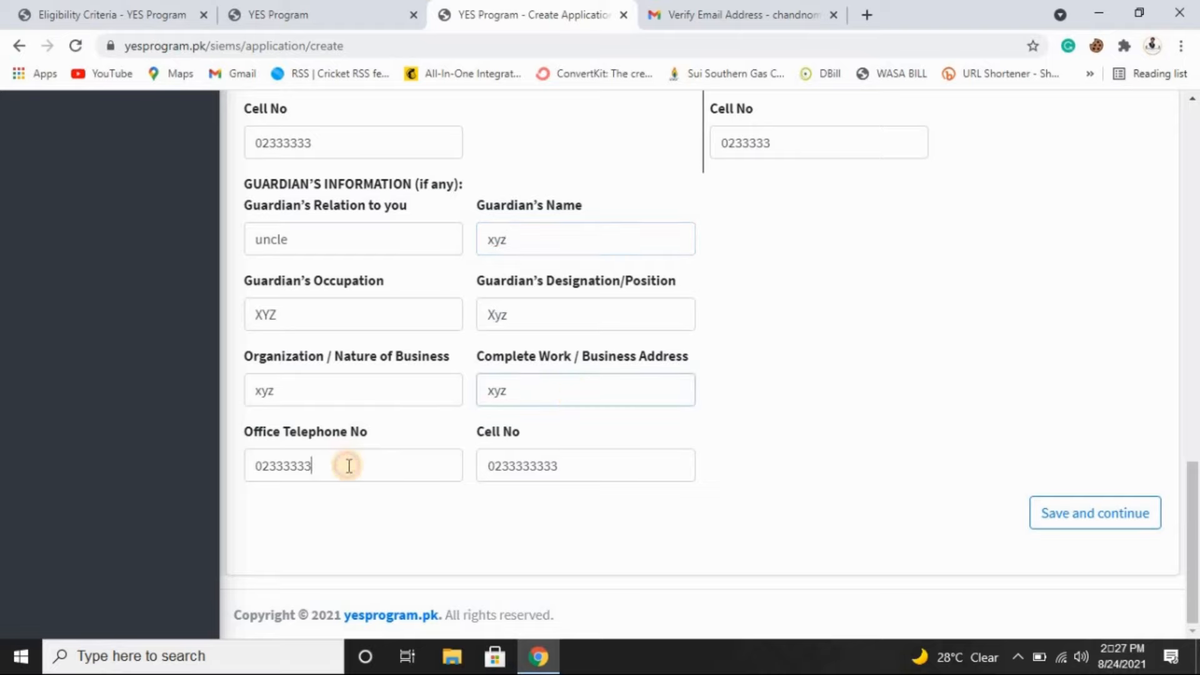
left_click(573, 470)
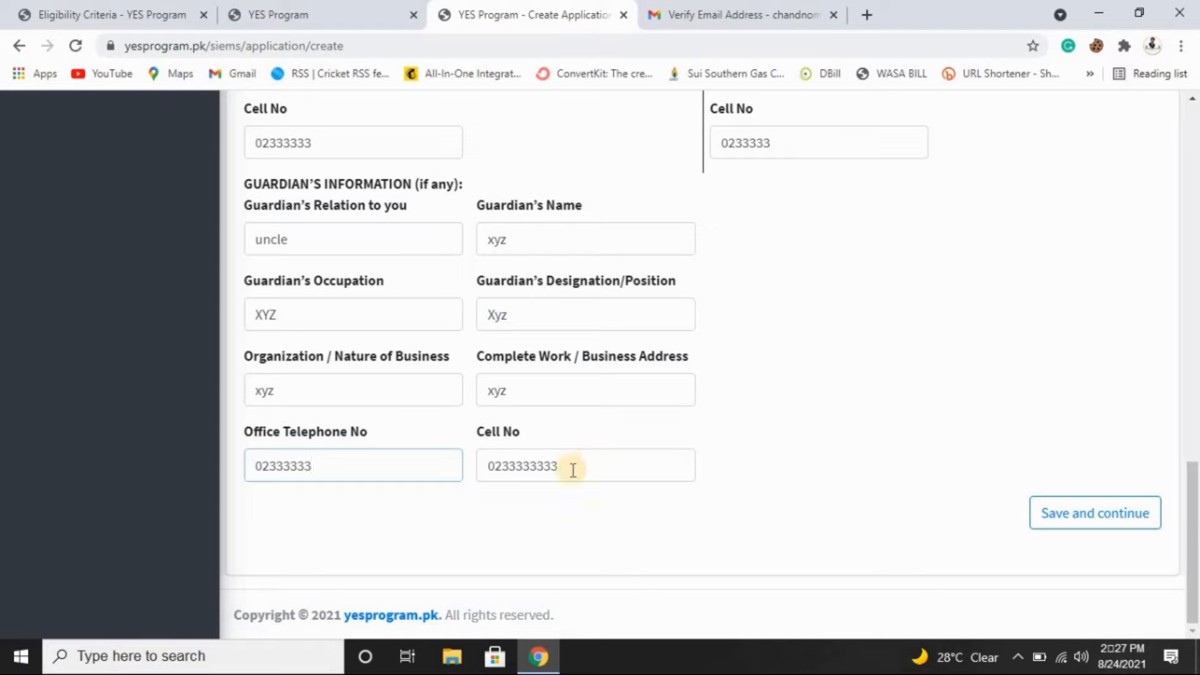
left_click(573, 470)
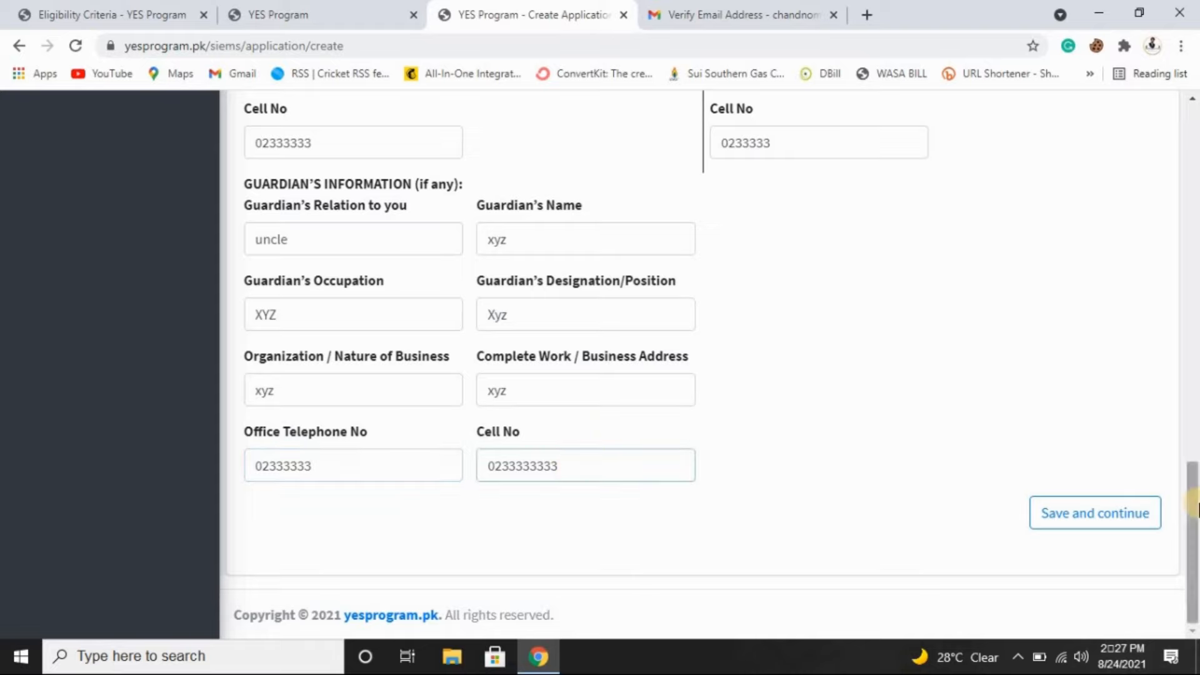
left_click(1088, 530)
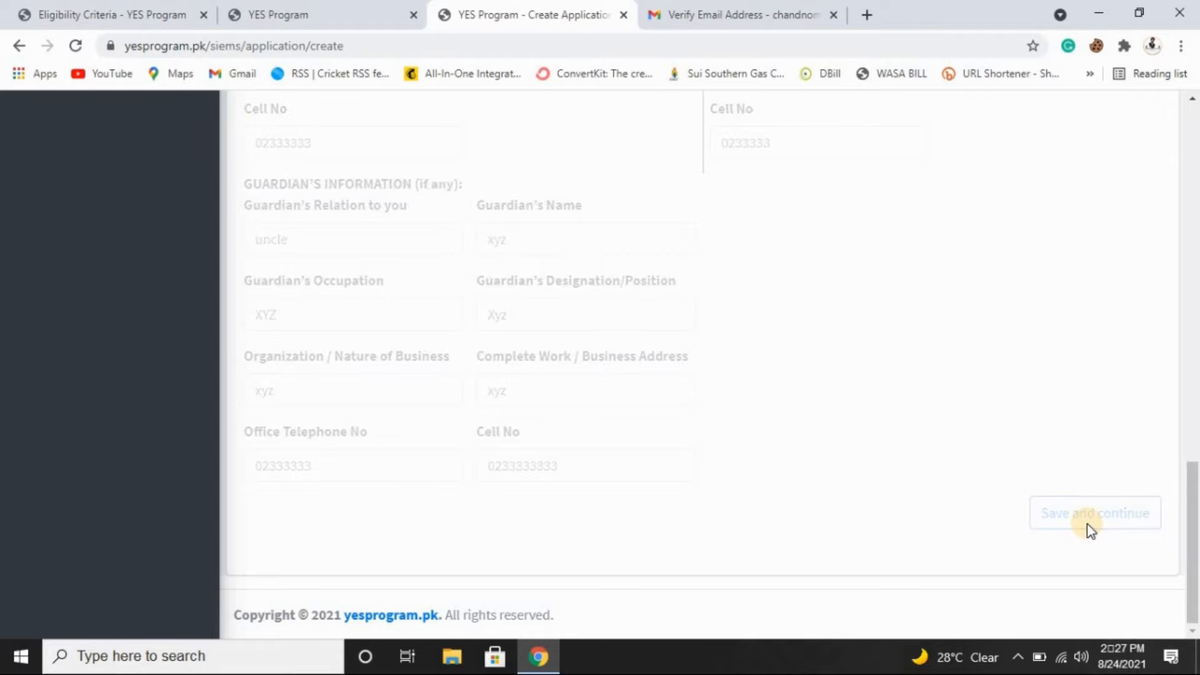
left_click(1088, 530)
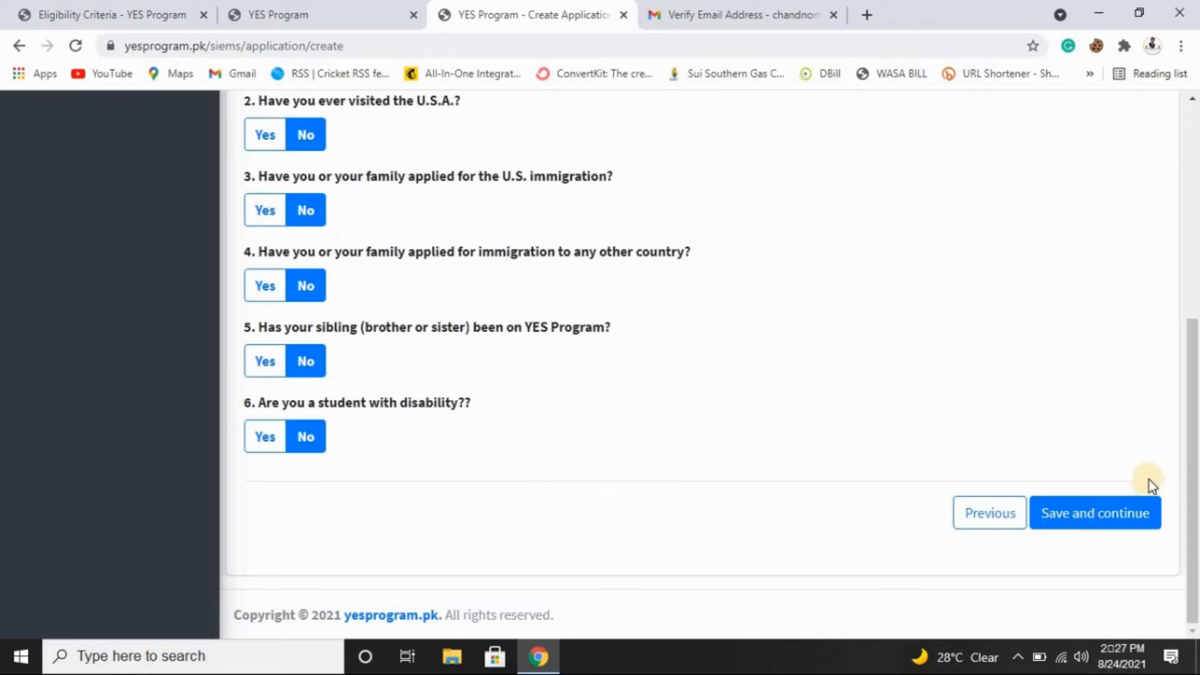
Step: Answer No to all six questions on Access program participation, U.S. visits, immigration, siblings and disability, and save to continue to the academic information
left_click(1197, 261)
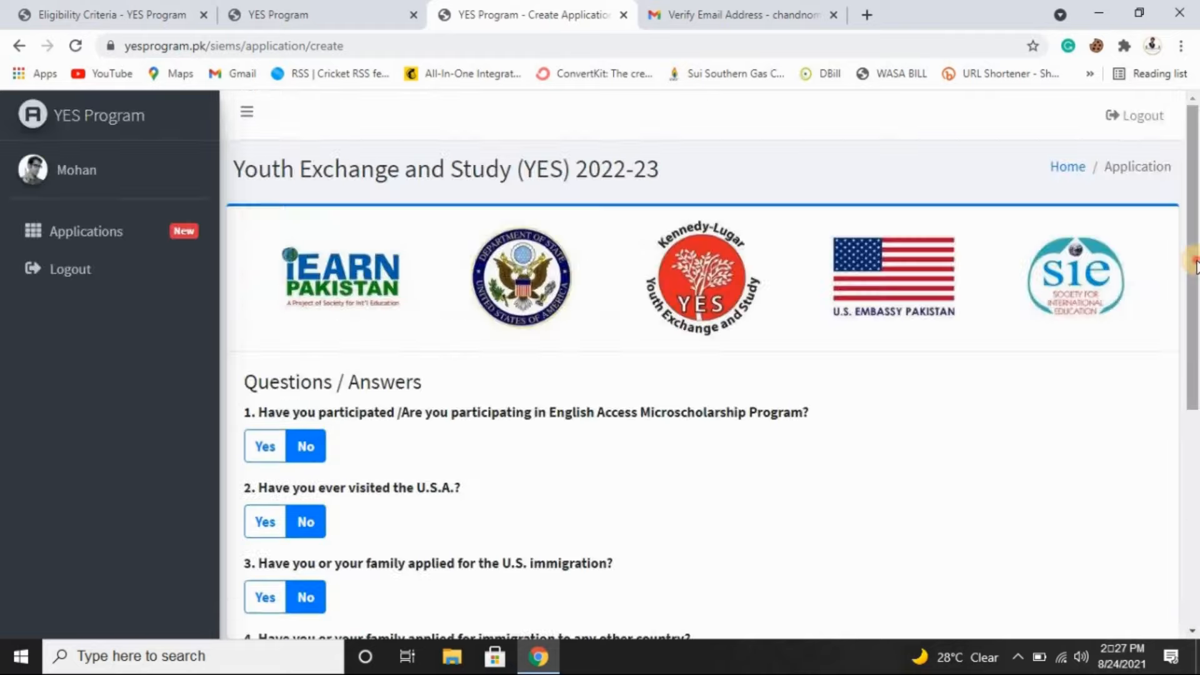
left_click_drag(1196, 268, 1197, 340)
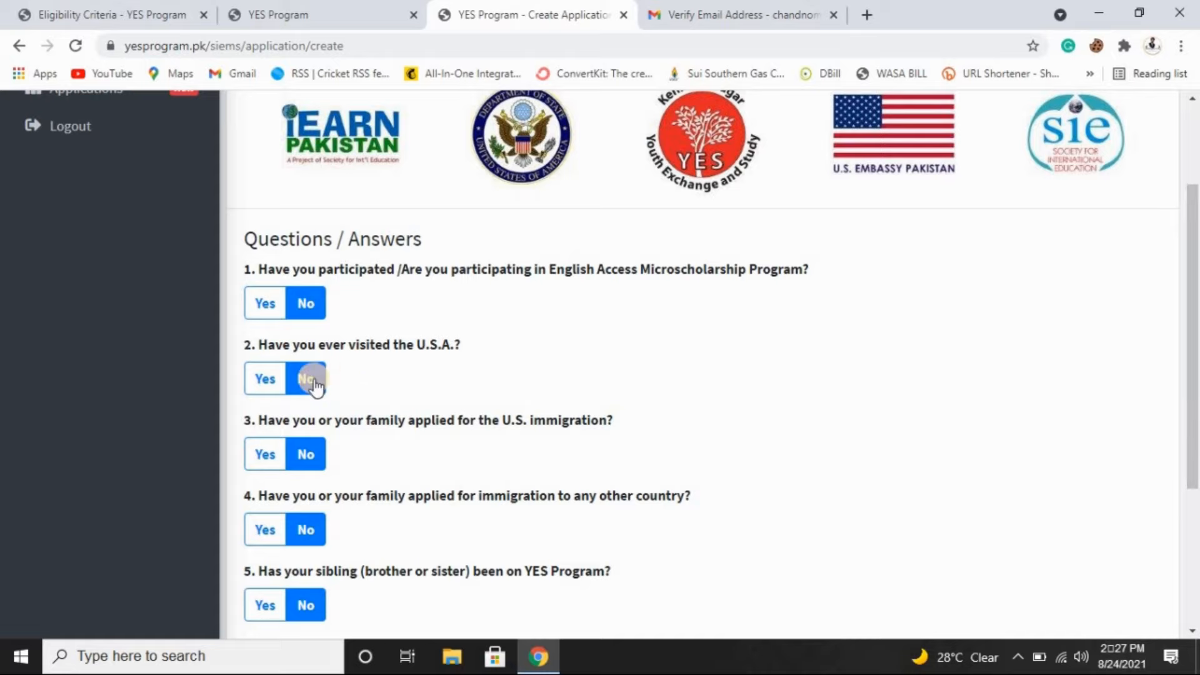
scroll(1161, 355, "down", 2)
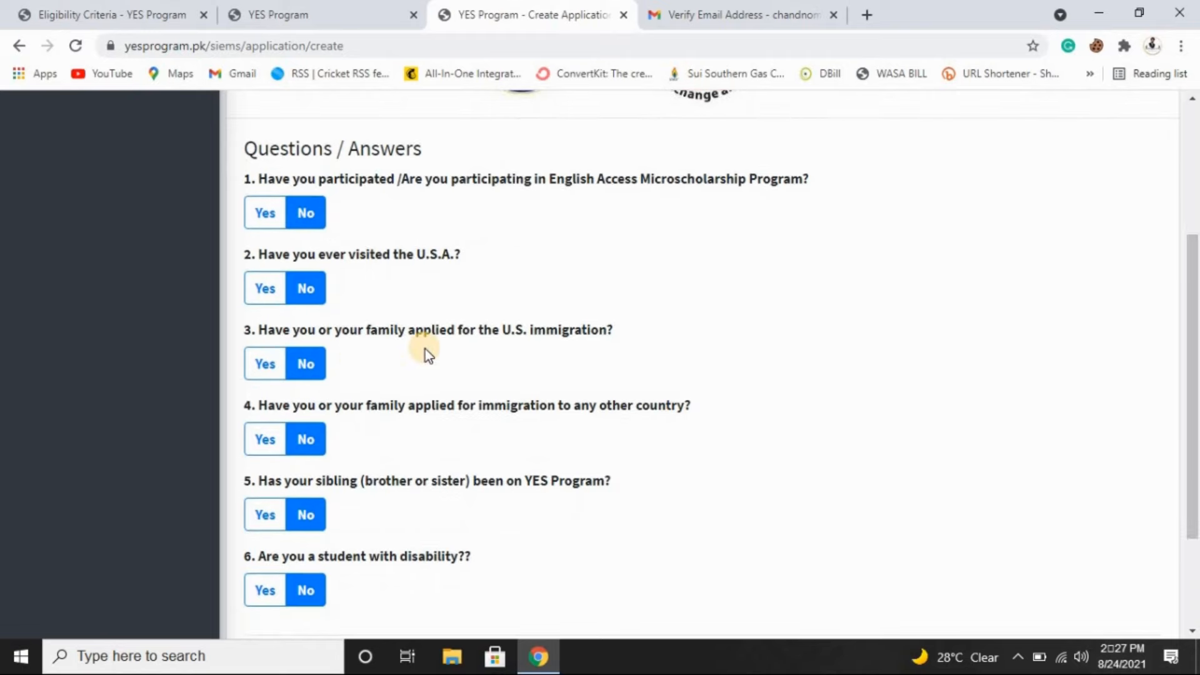
left_click(302, 366)
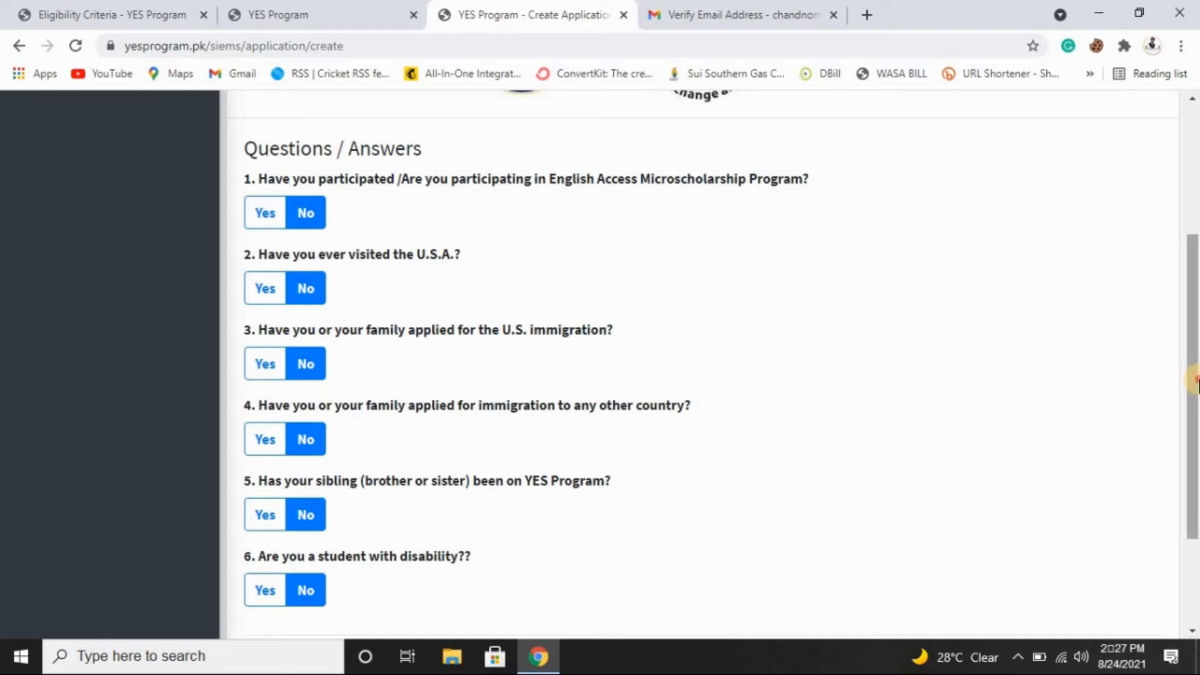
scroll(1196, 382, "down", 2)
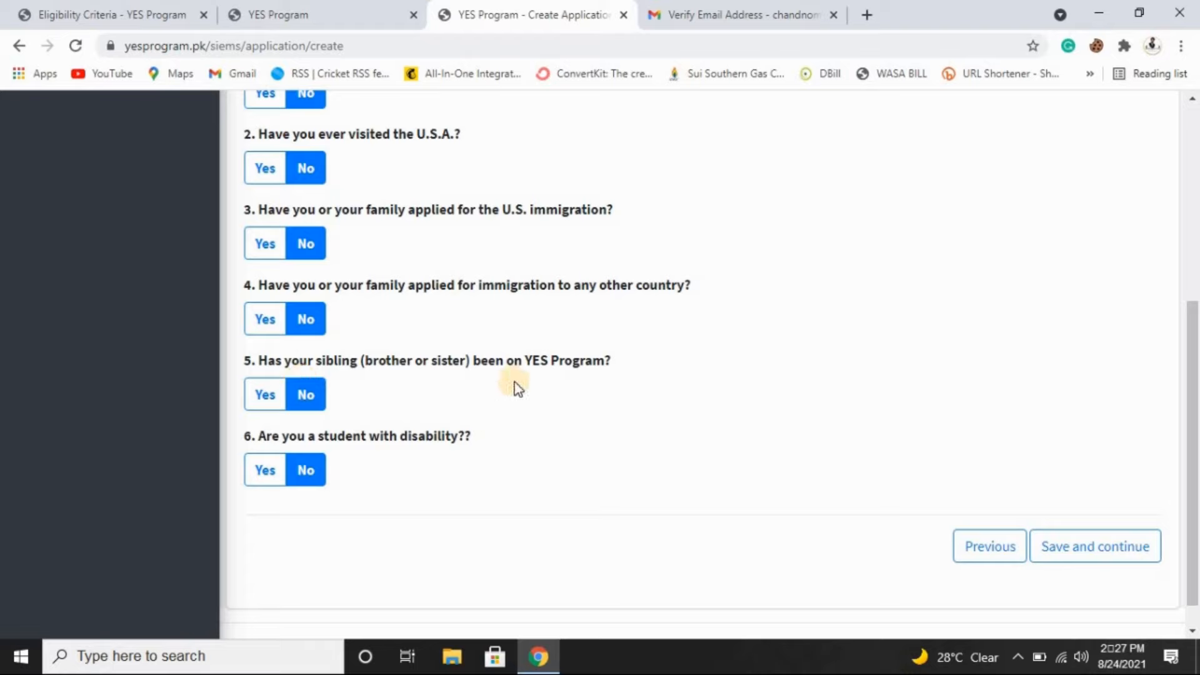
left_click(313, 398)
left_click(318, 472)
left_click(1103, 556)
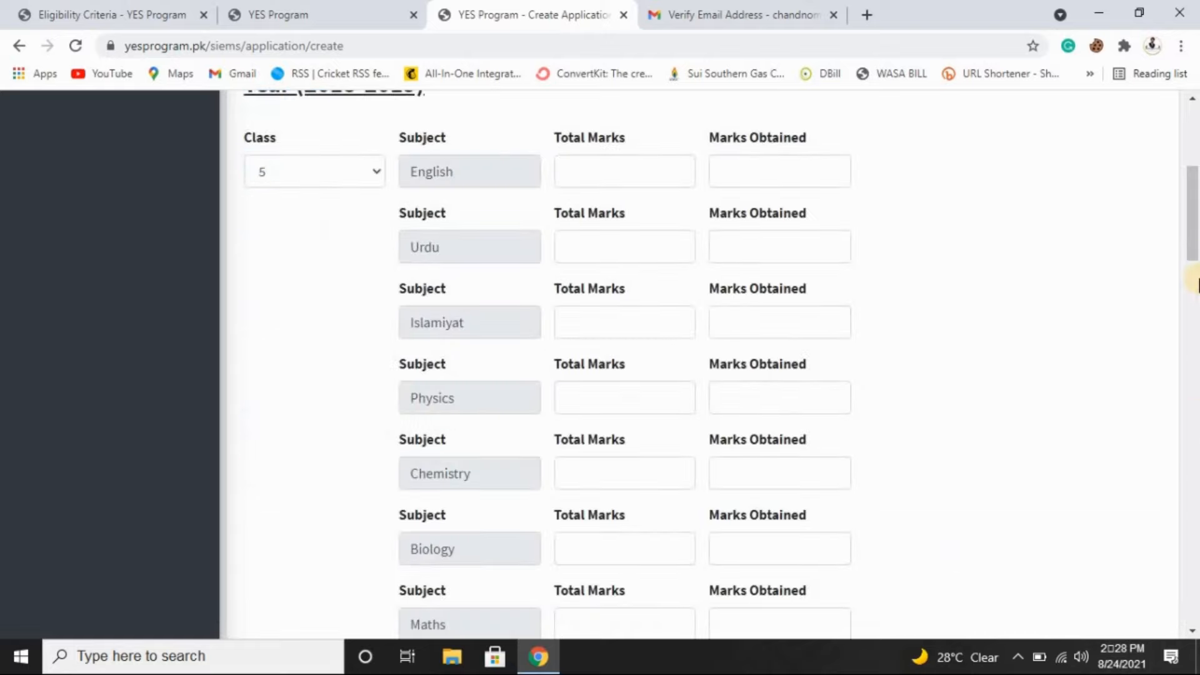
Step: Set the class for the academic year 2018-2019 to 7
mouse_move(1191, 248)
left_mouse_down()
mouse_move(1194, 187)
mouse_move(1194, 232)
left_mouse_up()
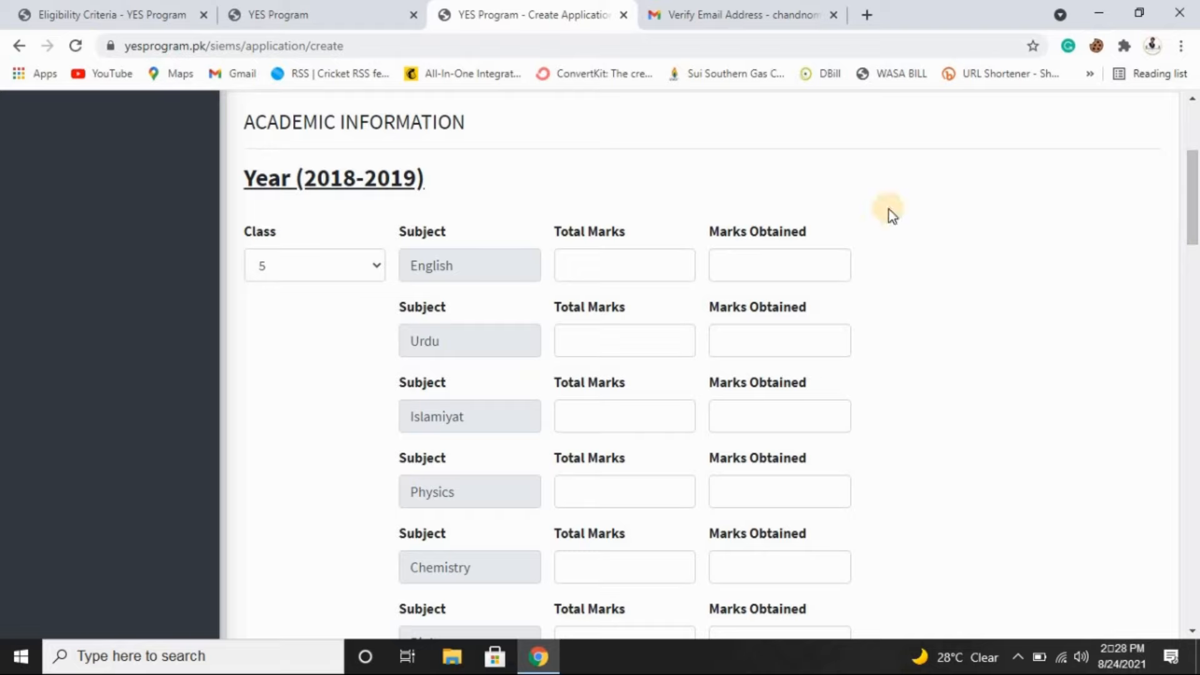
left_click(366, 261)
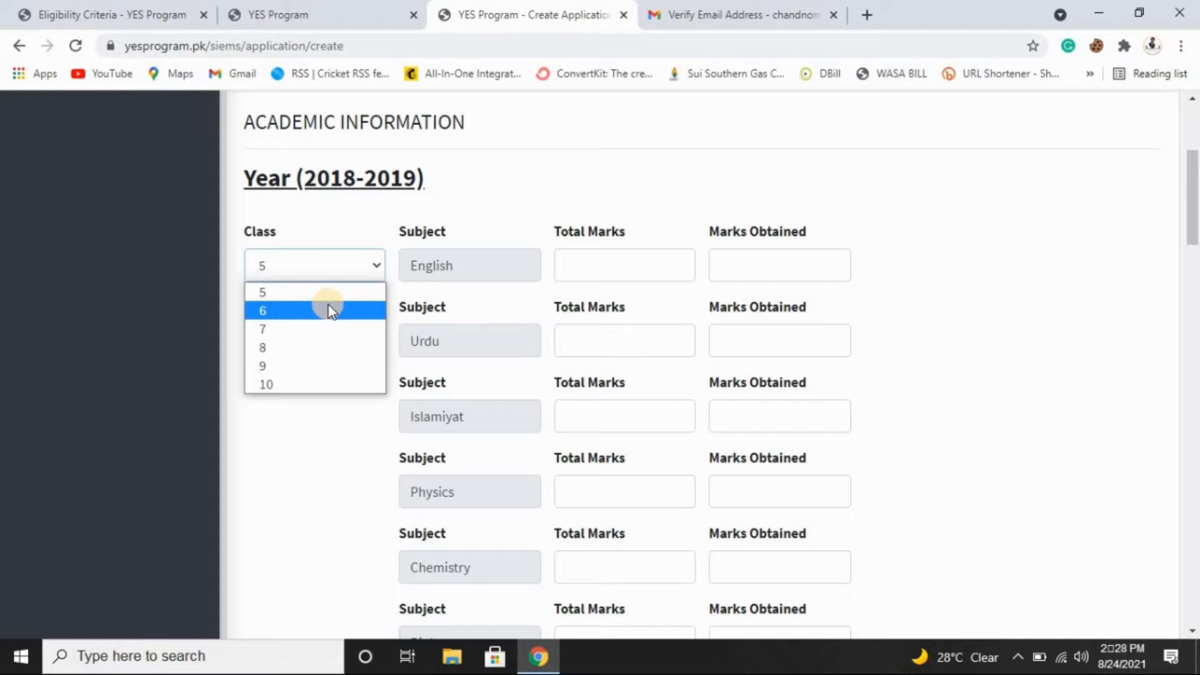
left_click(292, 331)
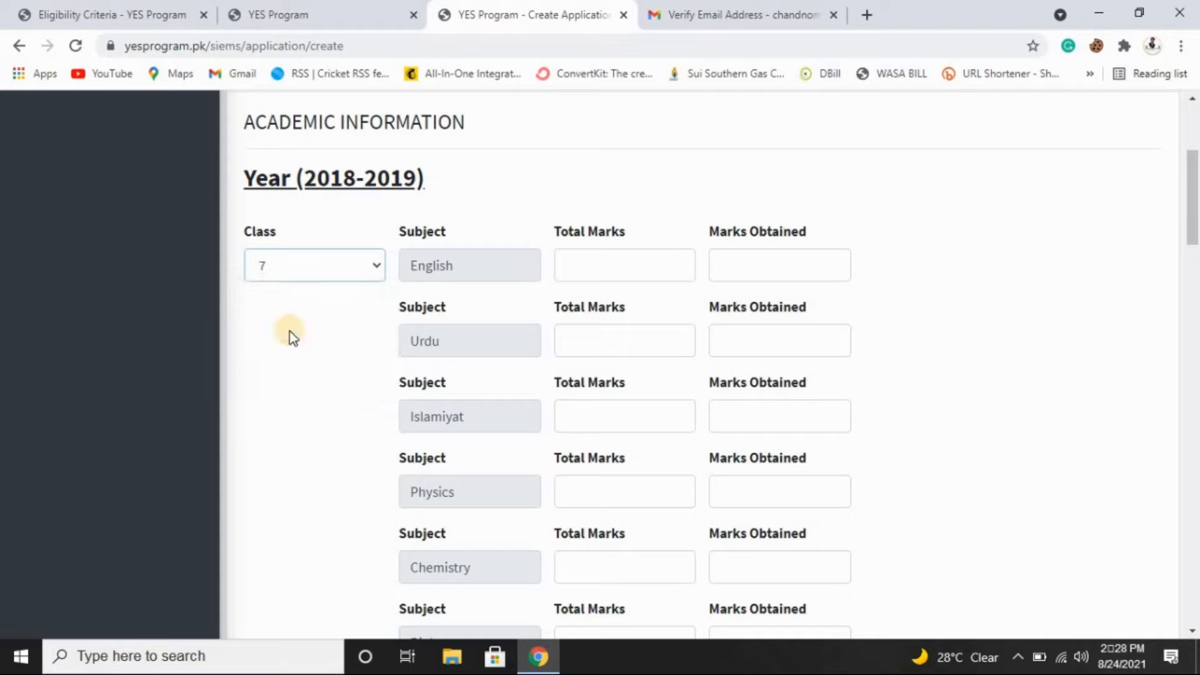
Step: For 2018-2019, enter 100 total marks and 77 marks obtained in English
left_click(598, 254)
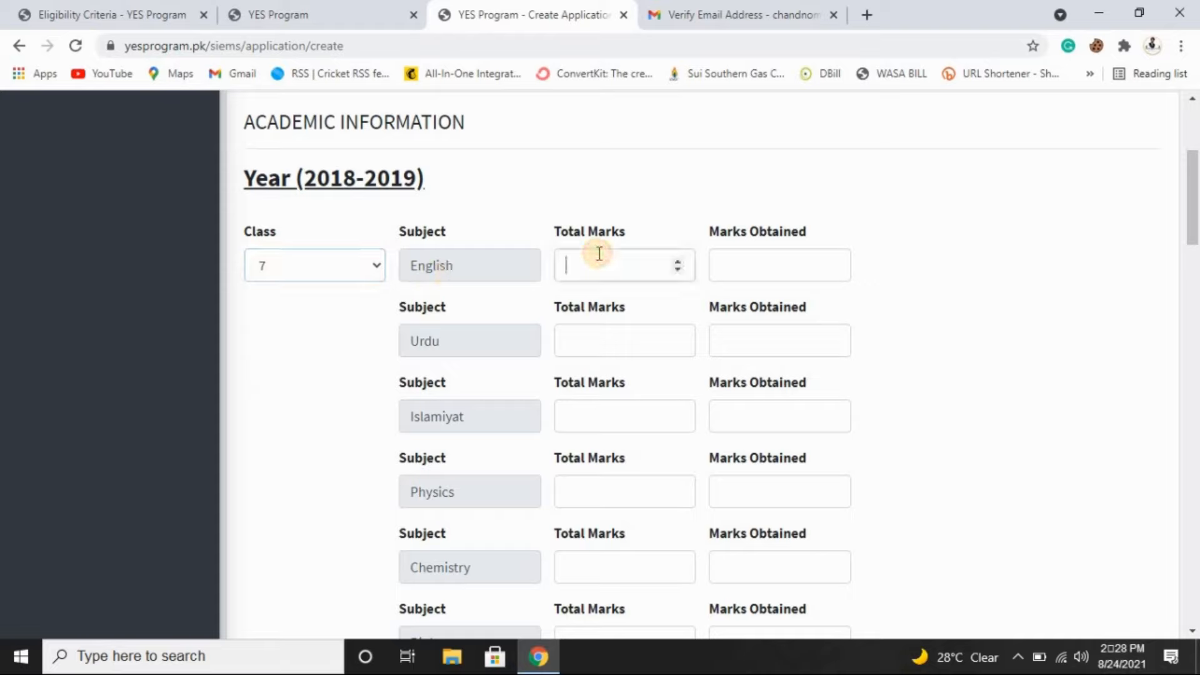
type("100")
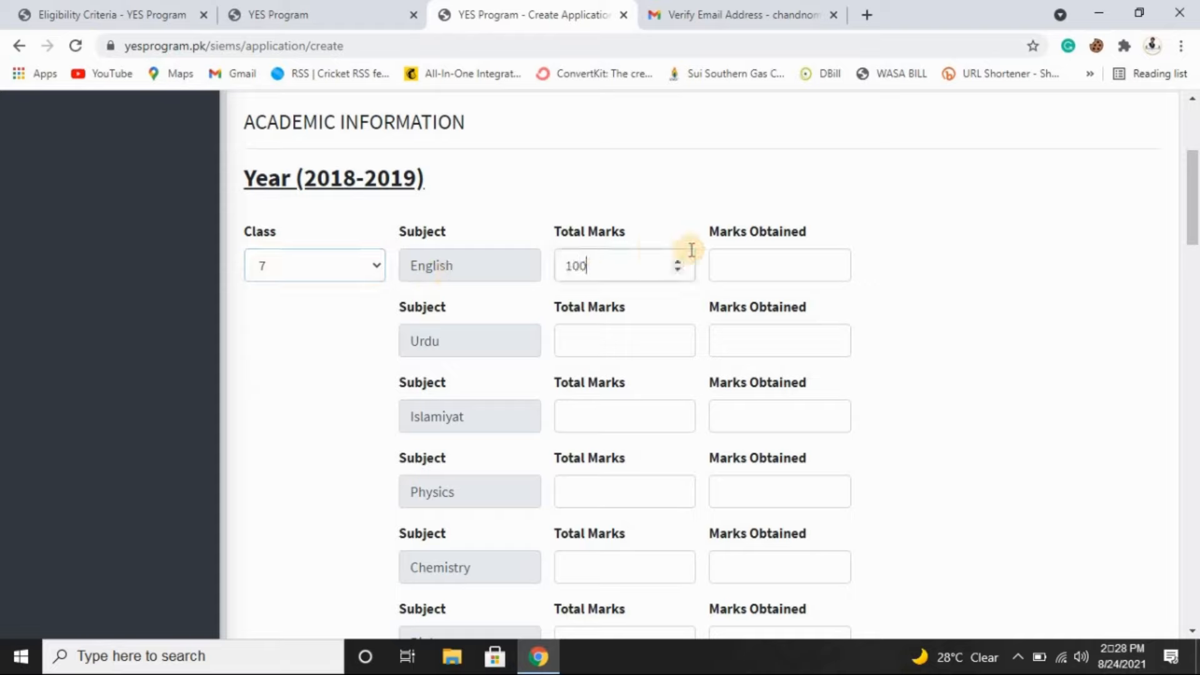
left_click(754, 261)
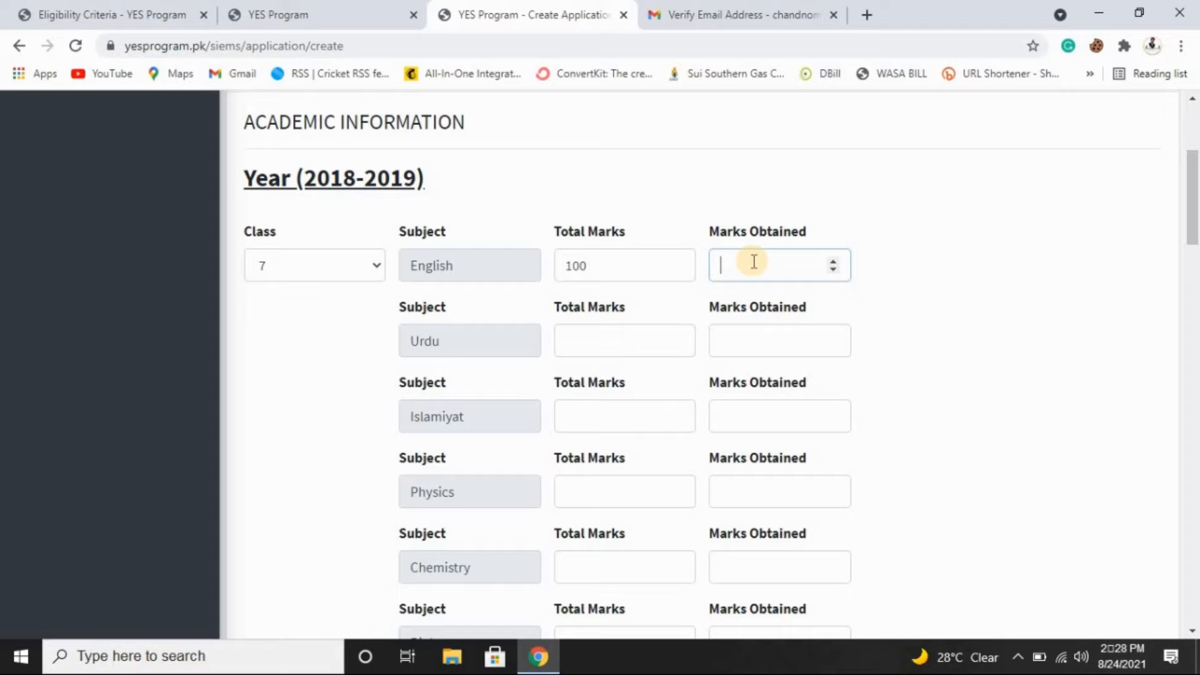
type("77")
Step: For 2018-2019, enter 100 total marks and 75 marks obtained in Urdu
left_click_drag(1193, 243, 1194, 272)
left_click(642, 167)
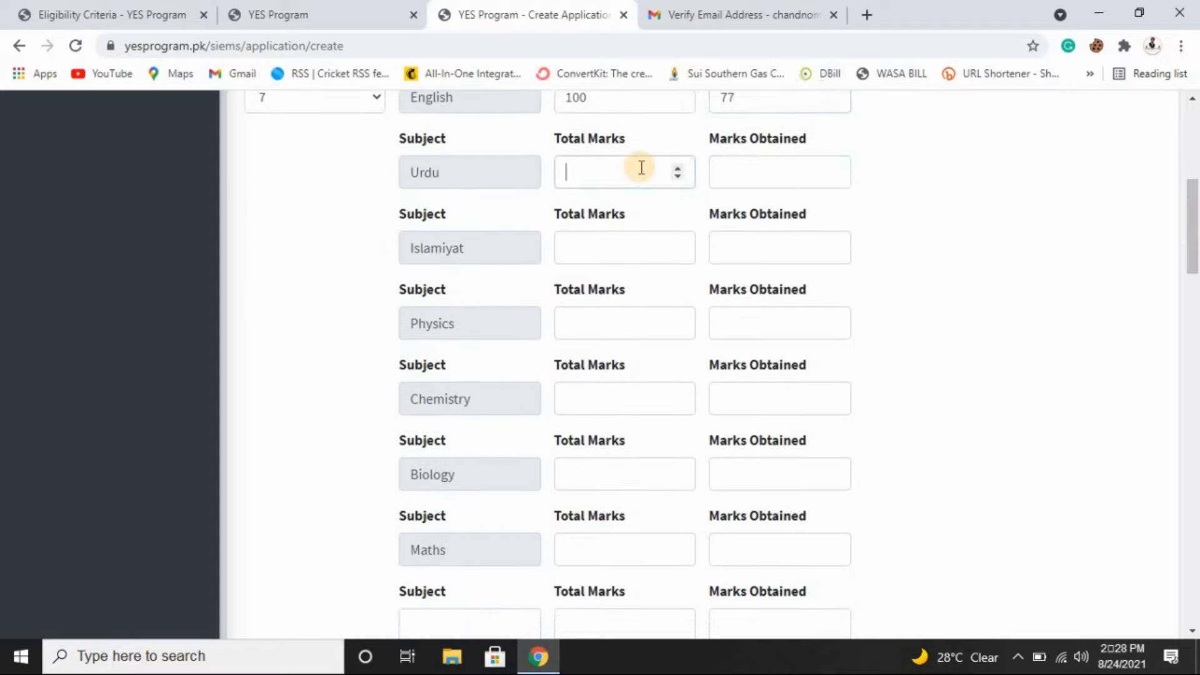
type("11")
type("00")
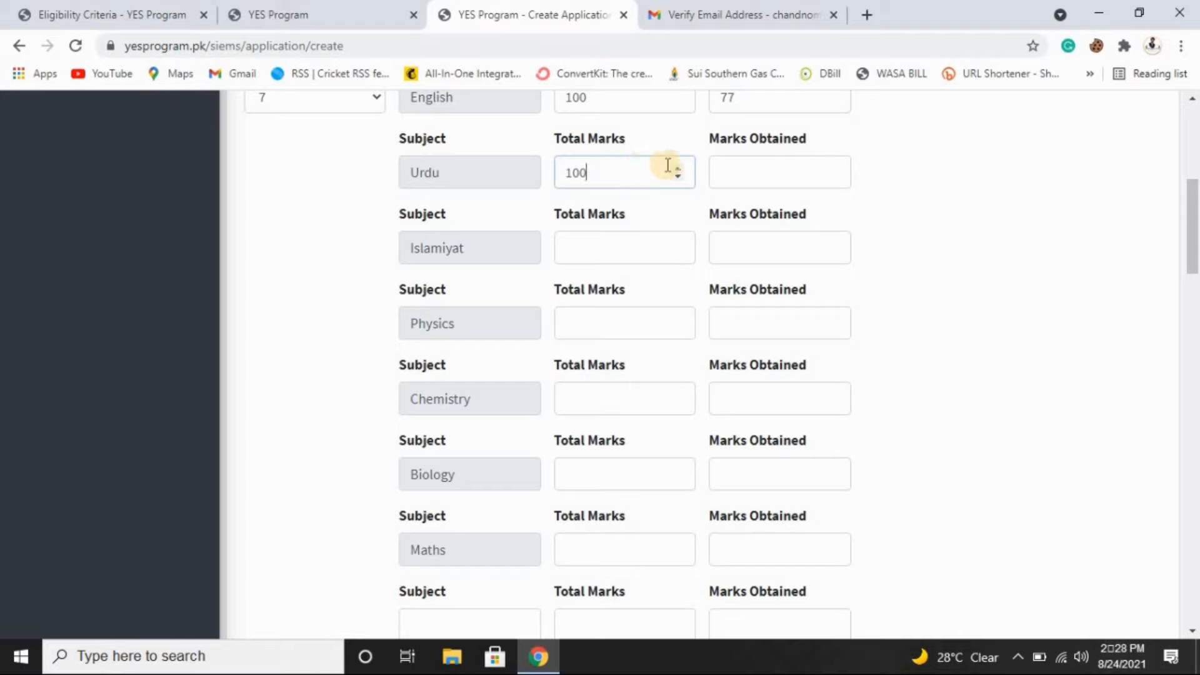
left_click(727, 170)
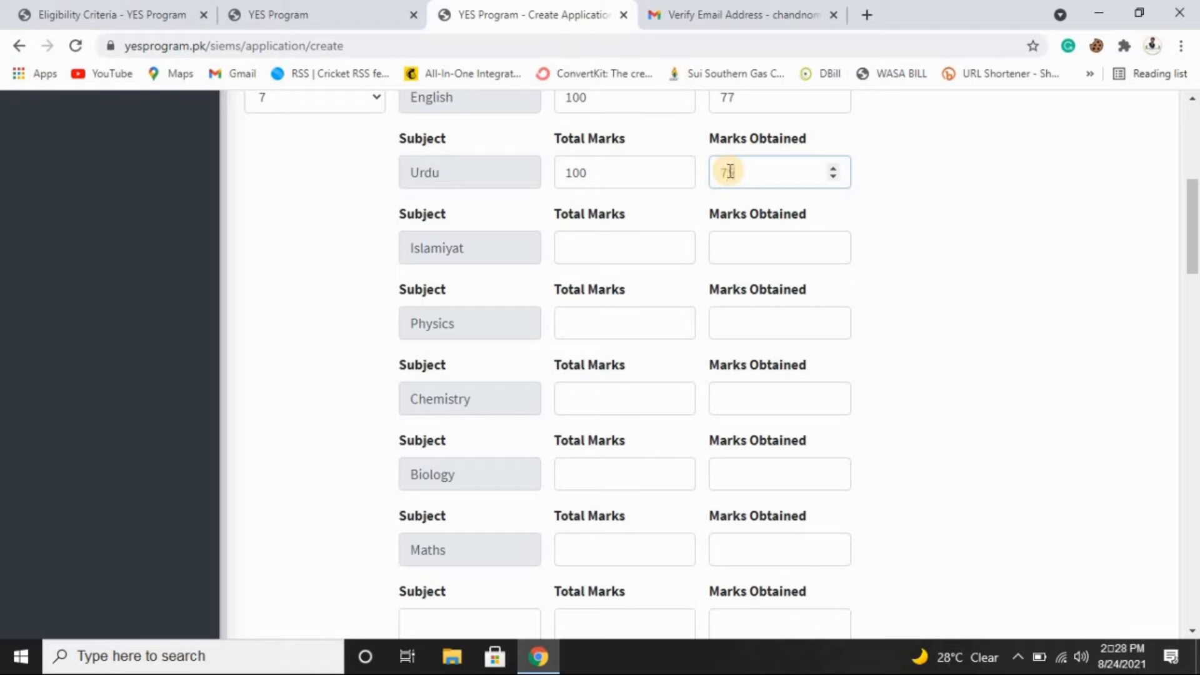
type("75")
Step: For 2018-2019, enter 100 total marks and 80 marks obtained in Islamiyat
left_click(575, 253)
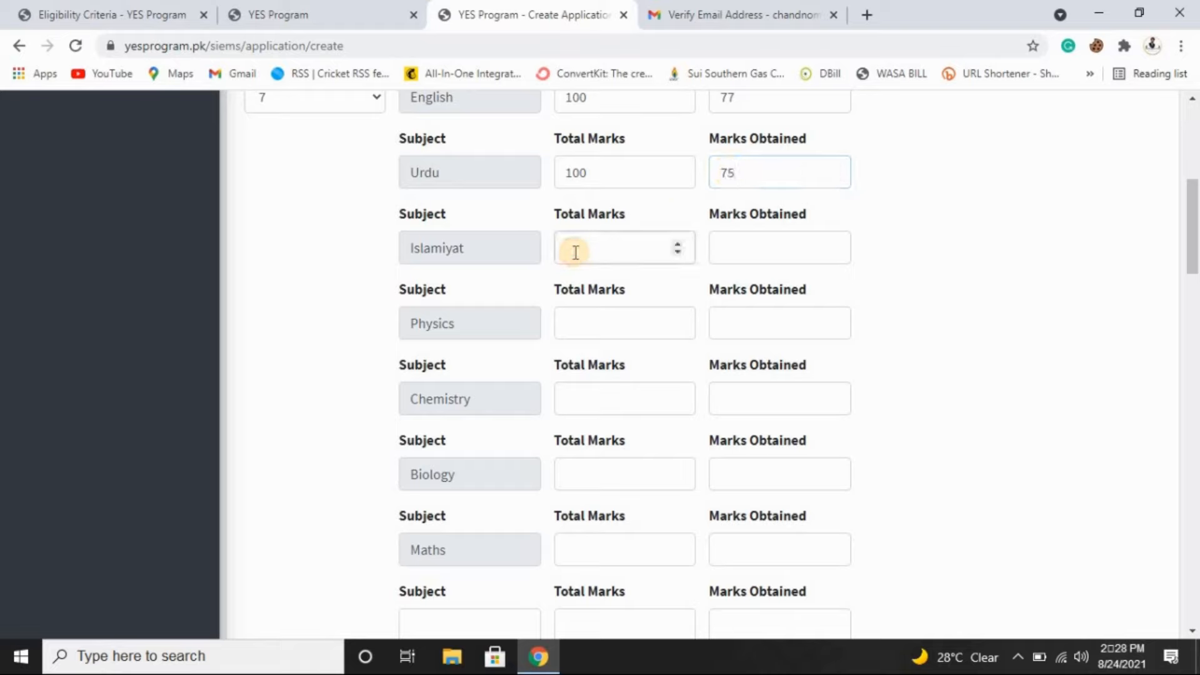
type("100")
left_click(733, 245)
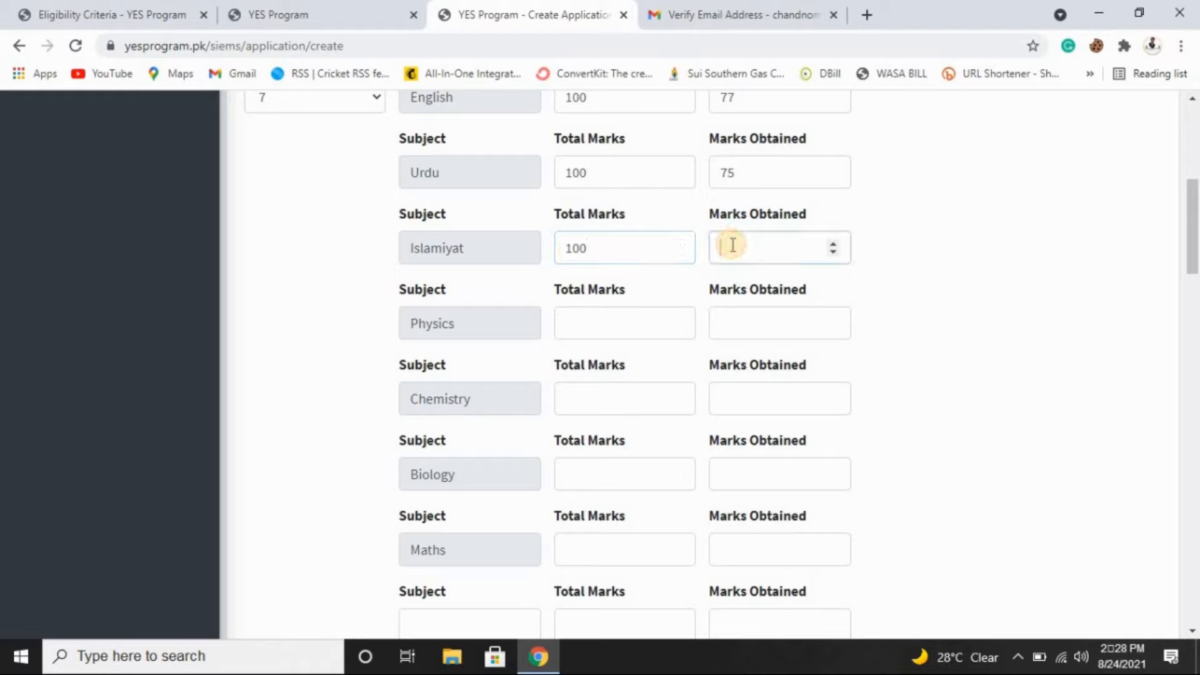
type("80")
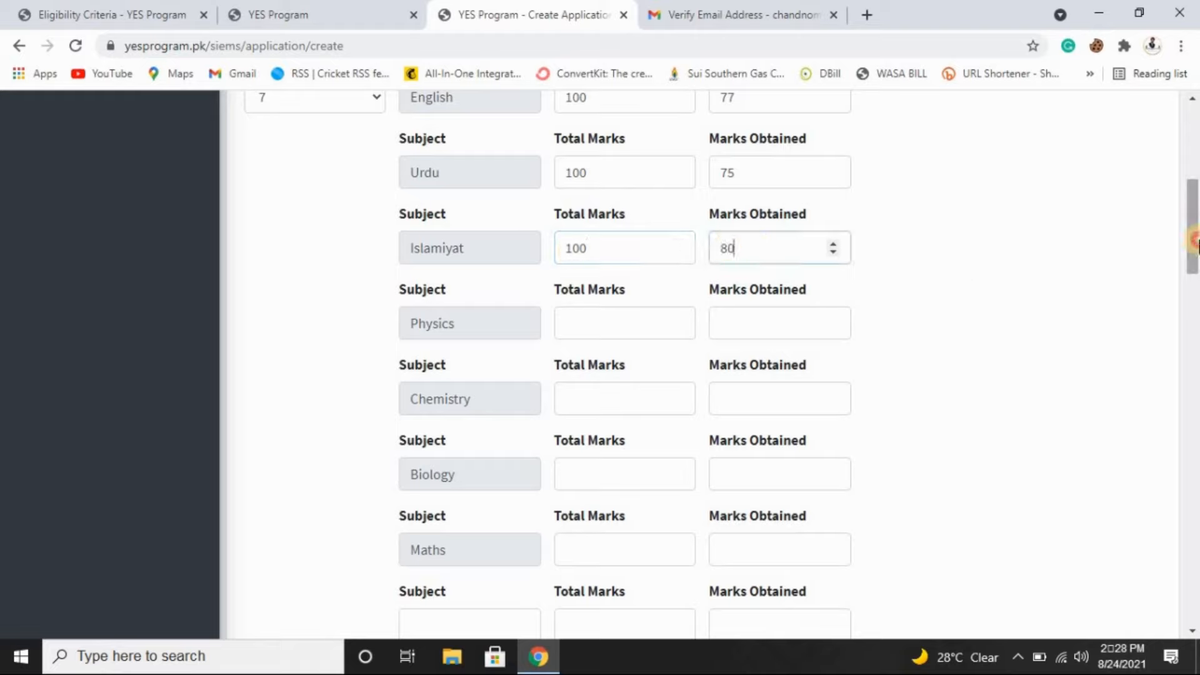
Step: For 2018-2019, enter 0 for both total marks and marks obtained in Physics, Chemistry and Biology
scroll(1196, 240, "down", 2)
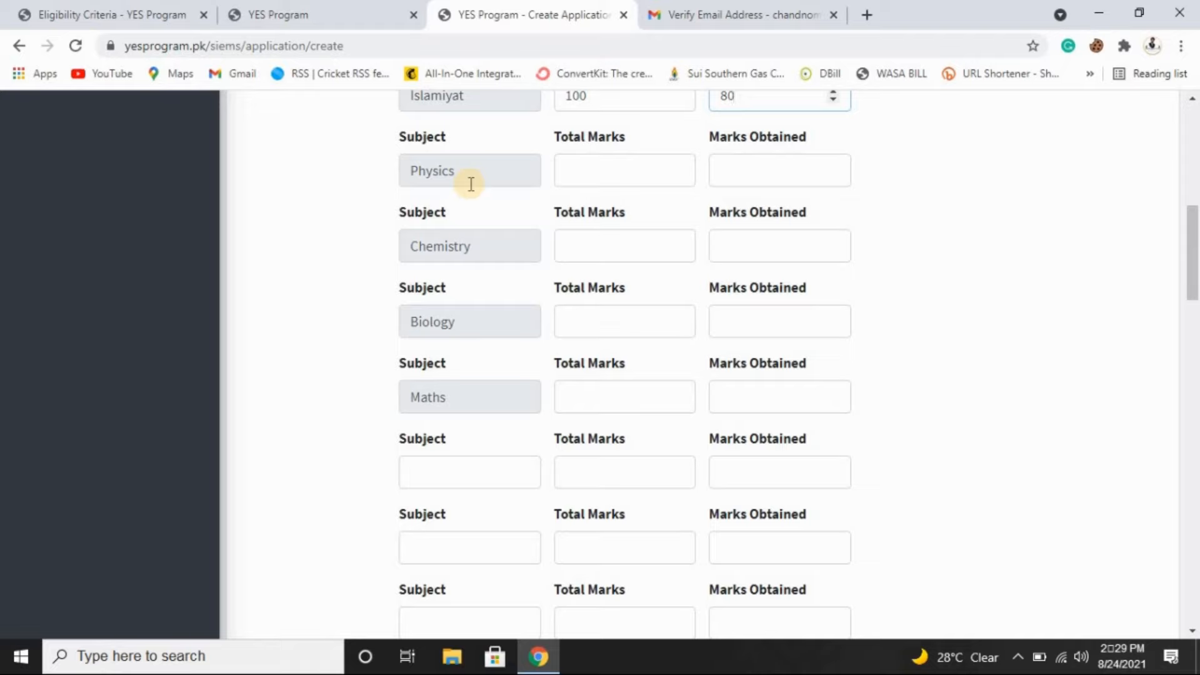
left_click(571, 173)
type("0")
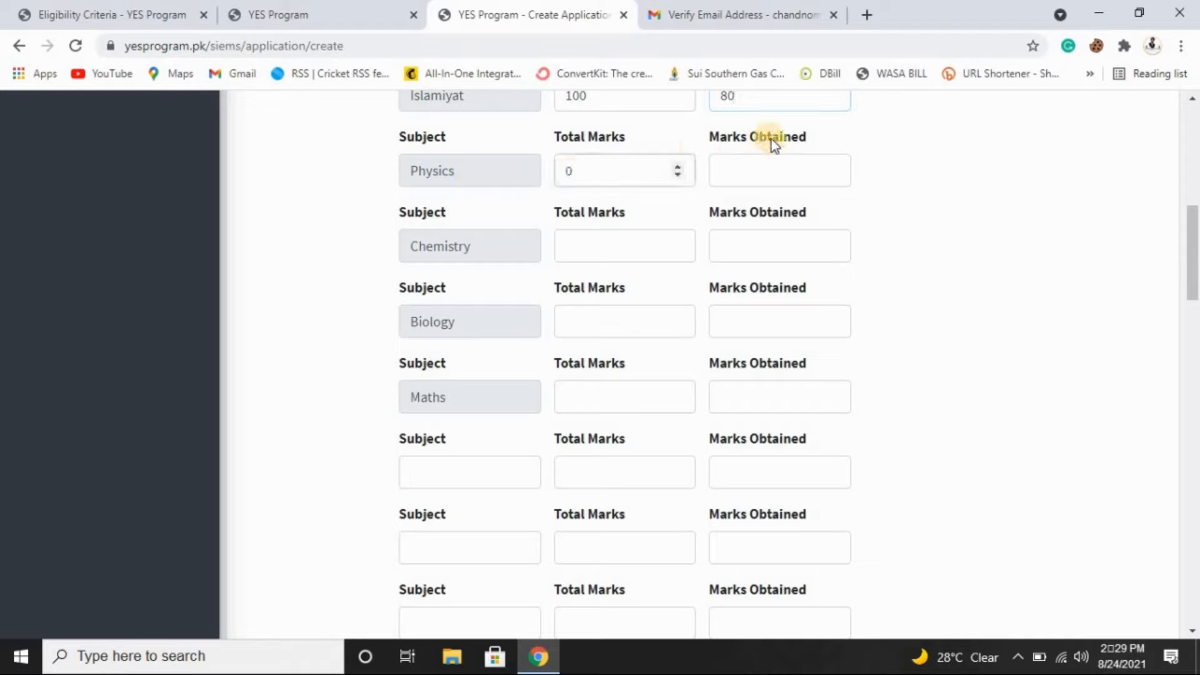
left_click(767, 157)
type("0")
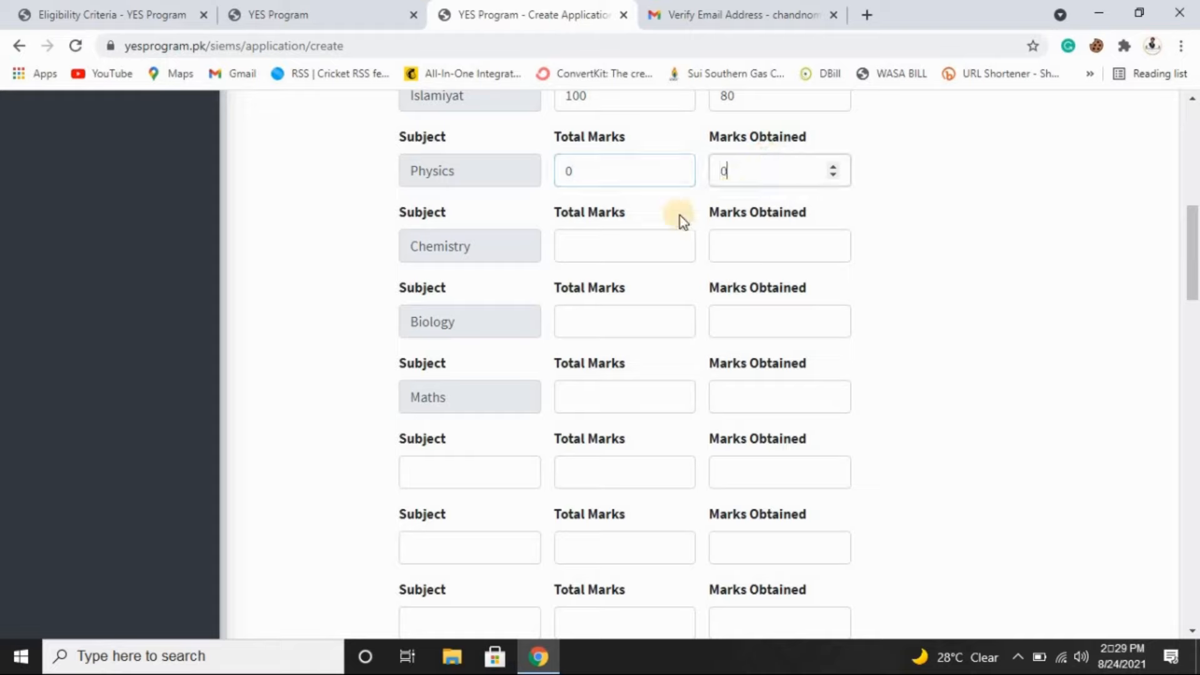
left_click(608, 238)
type("0")
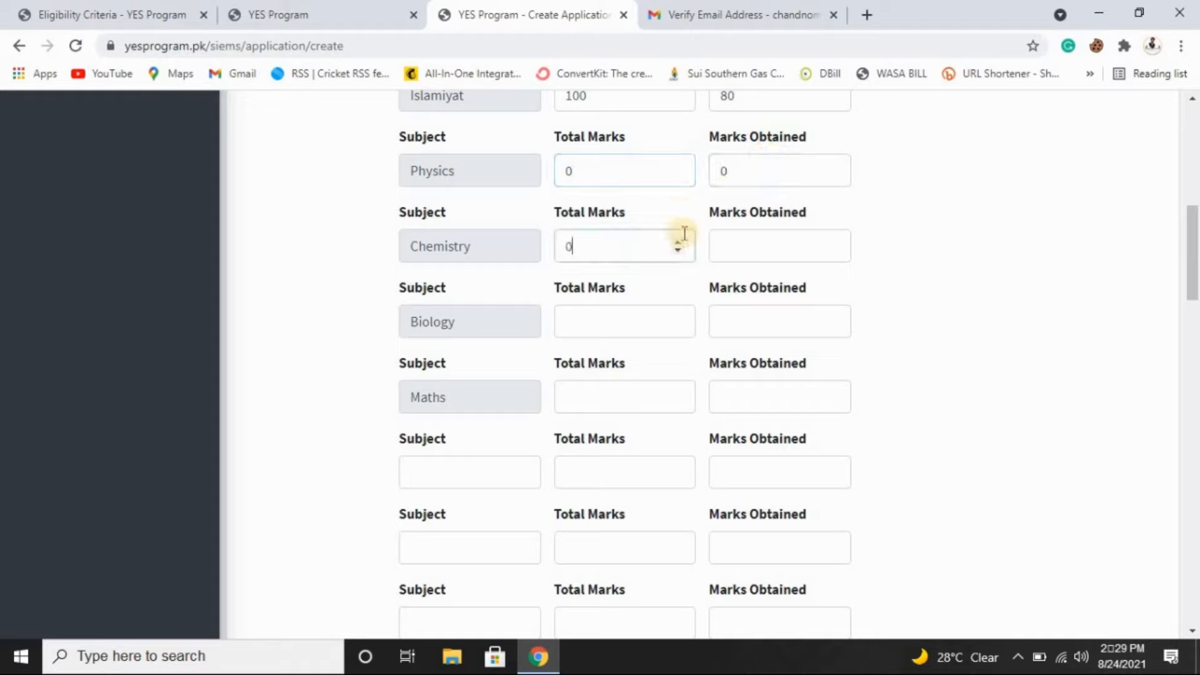
left_click(727, 237)
type("0")
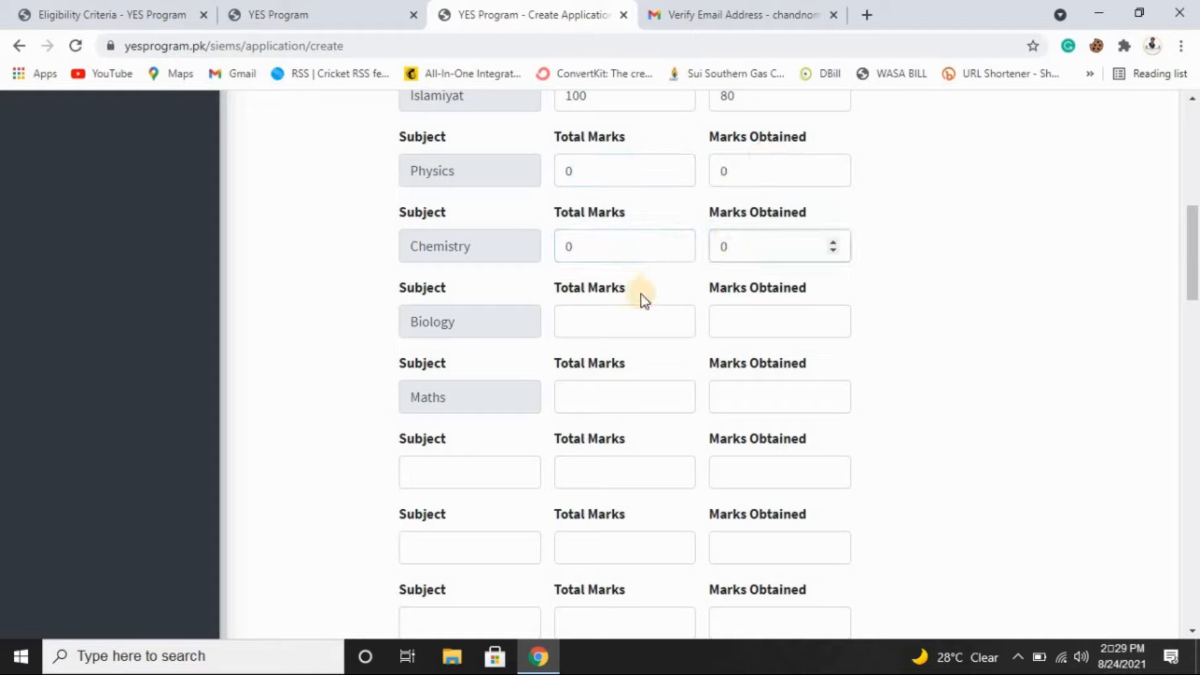
left_click(606, 315)
type("0")
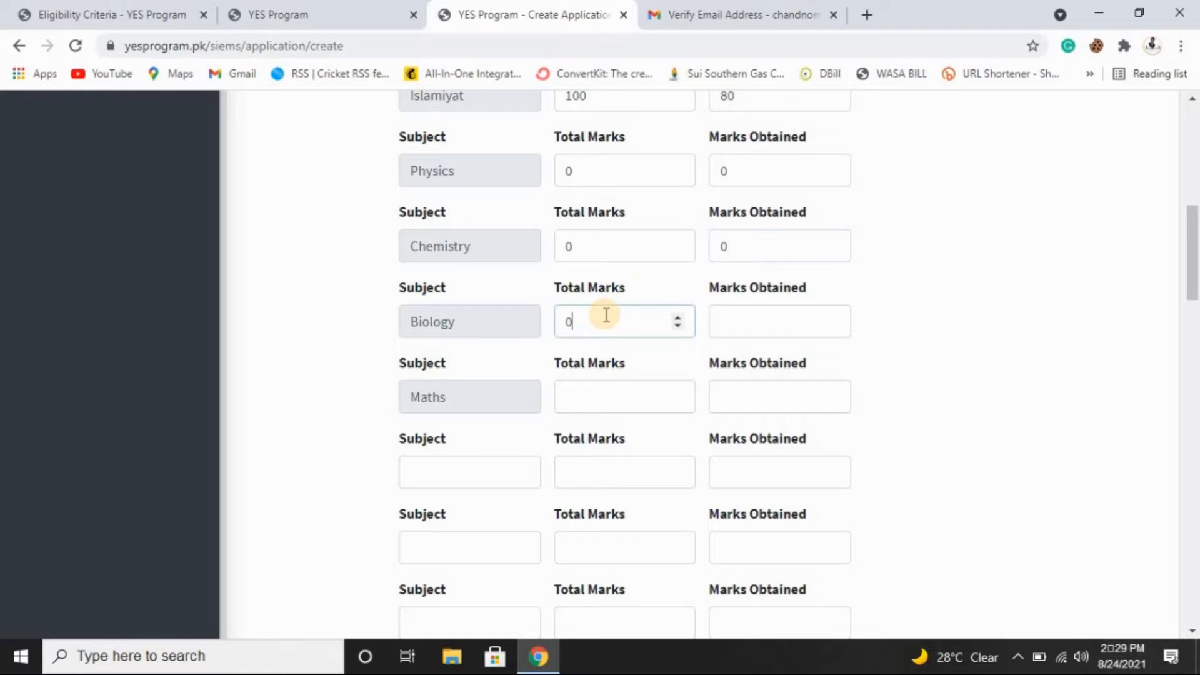
left_click(733, 319)
type("0")
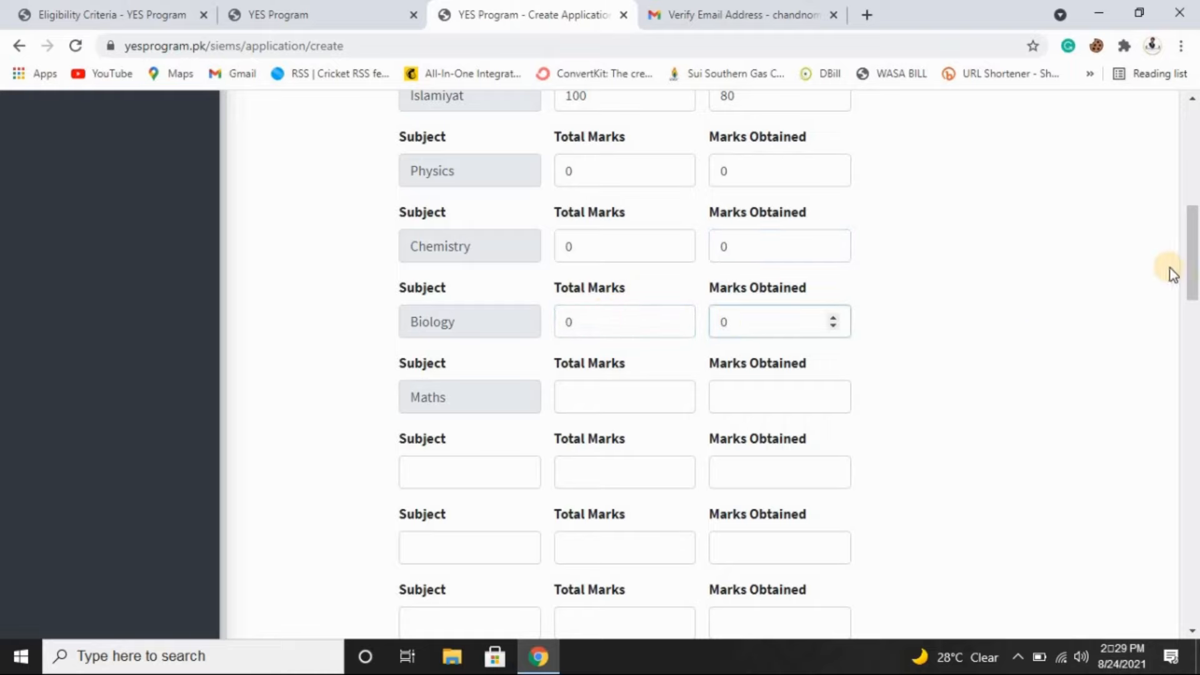
left_click_drag(1193, 274, 1195, 291)
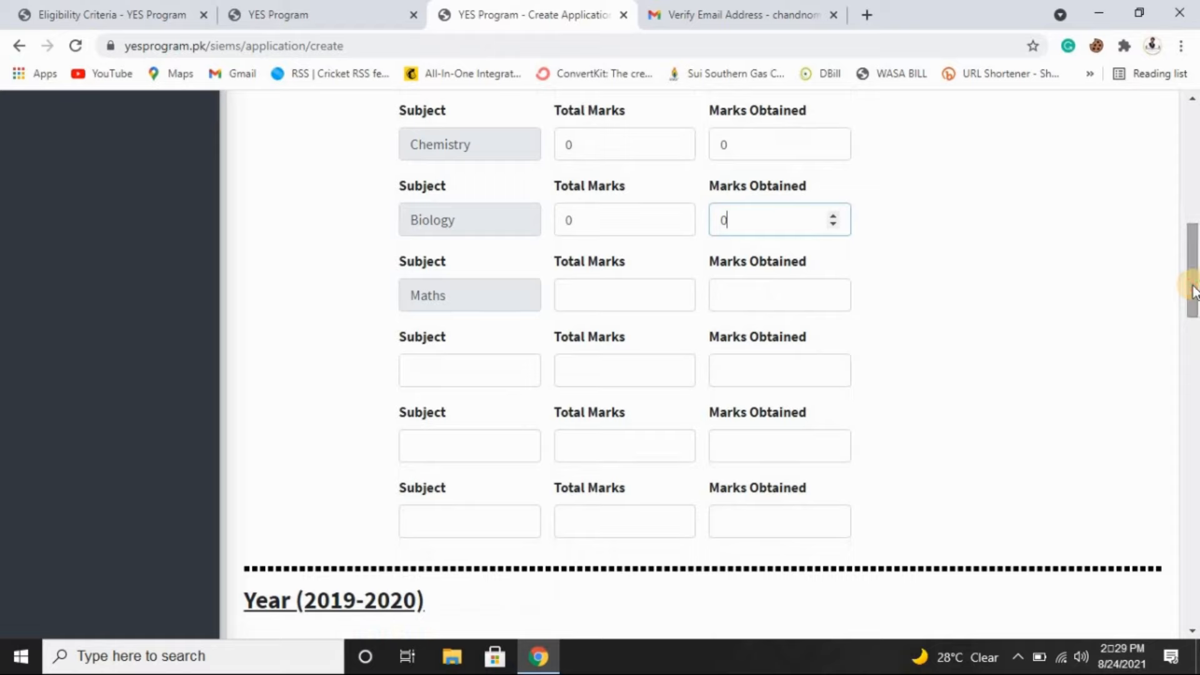
left_click(591, 292)
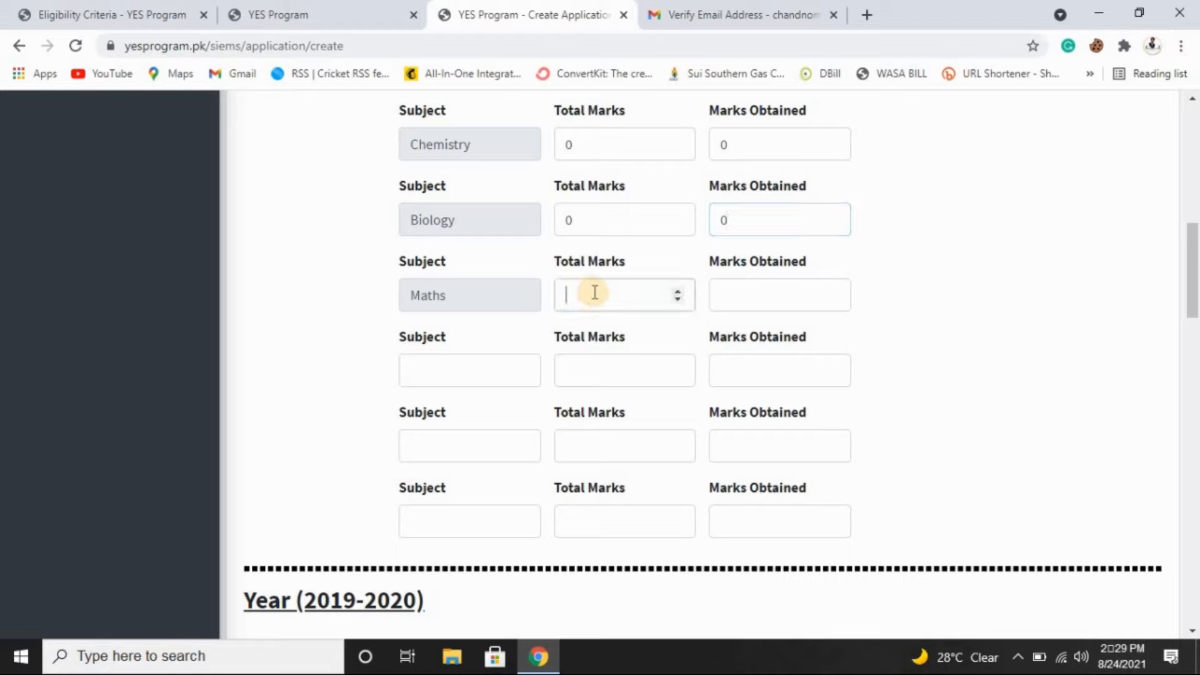
type("0")
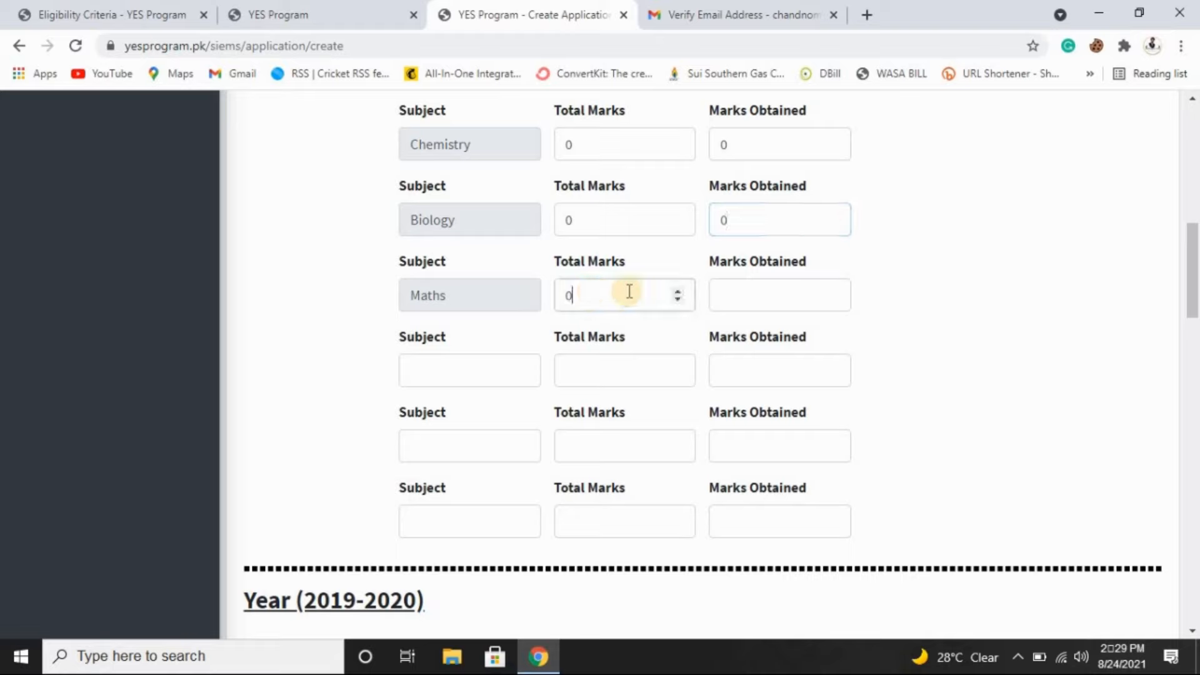
left_click(753, 292)
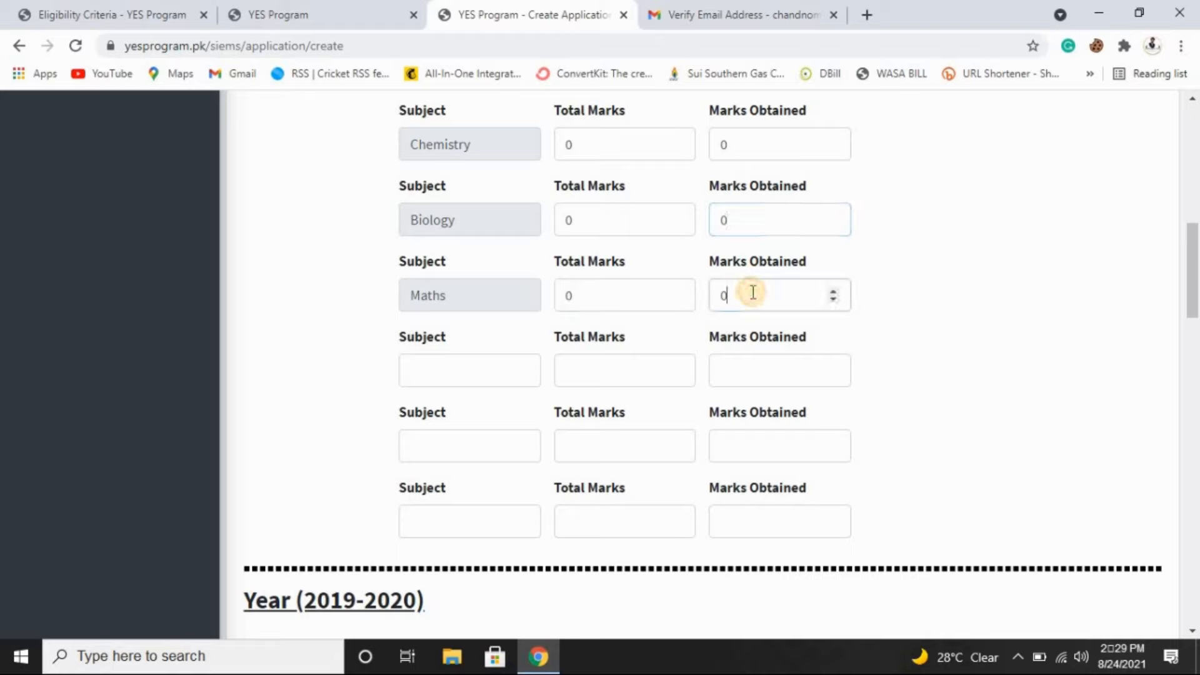
Step: Set the 2018-2019 Maths total marks to 100 and marks obtained to 90
left_click(619, 298)
key("BackSpace")
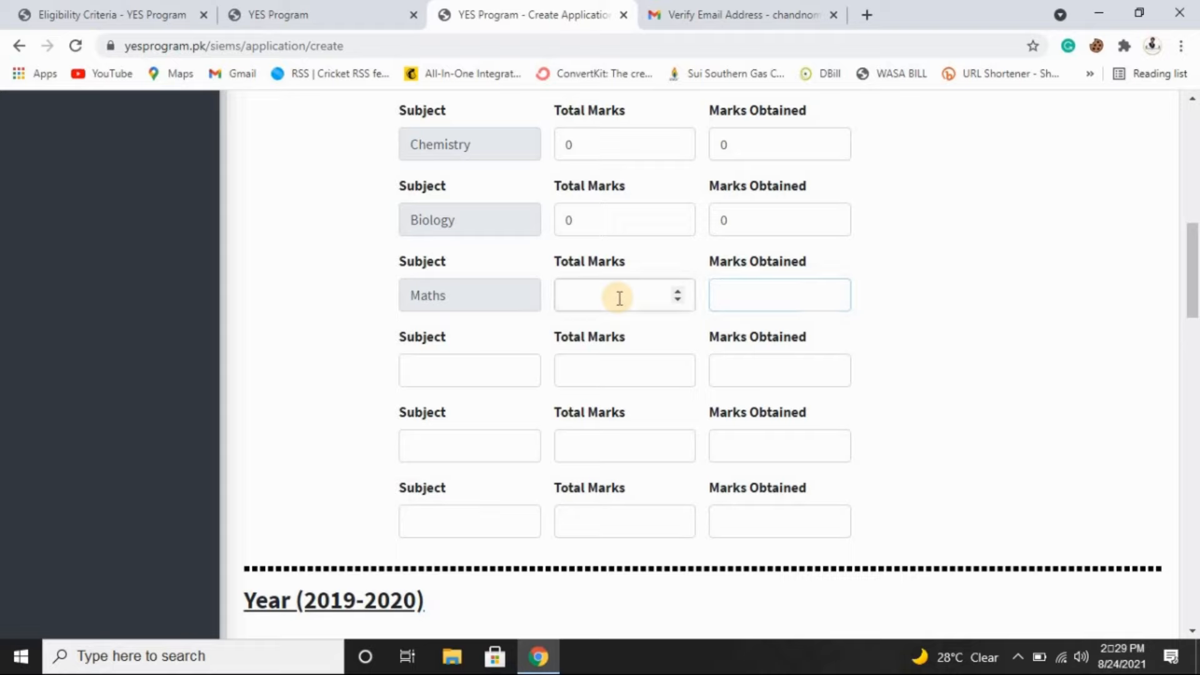
type("100")
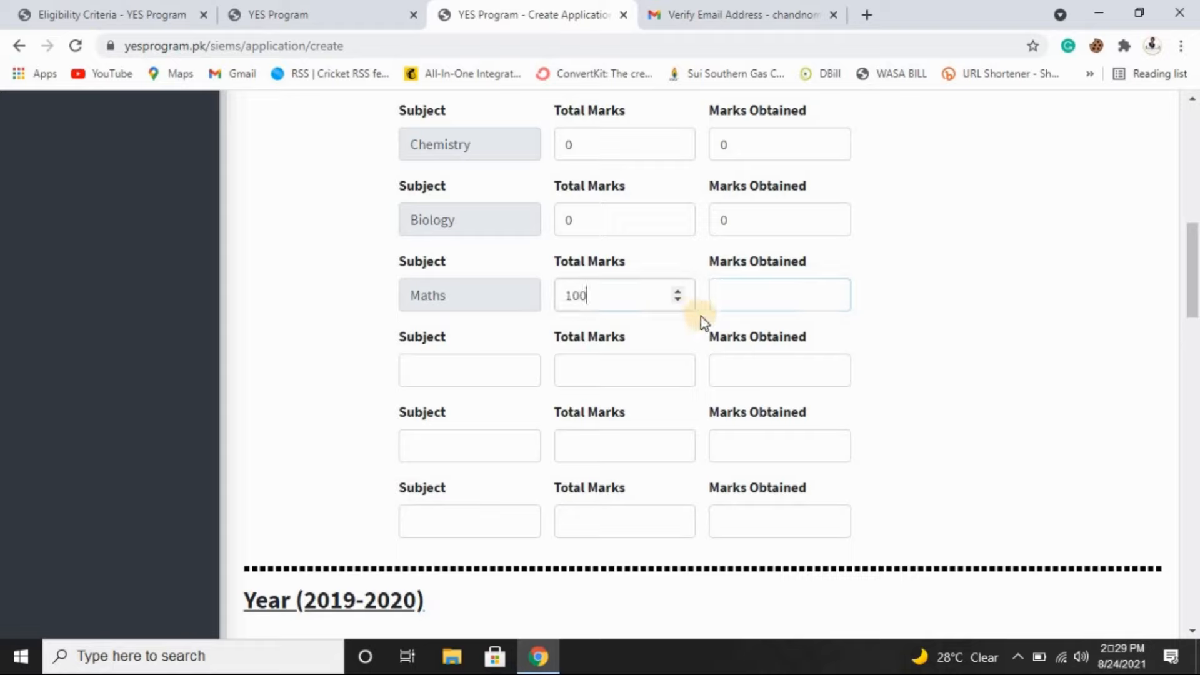
left_click(741, 295)
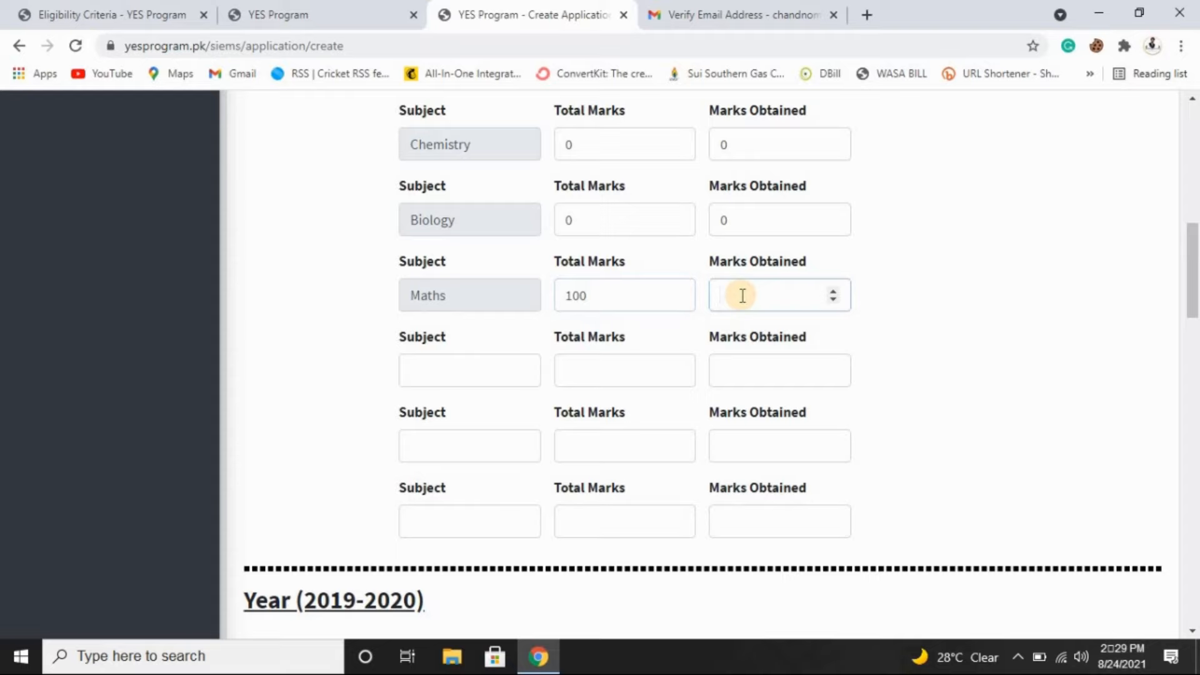
type("0")
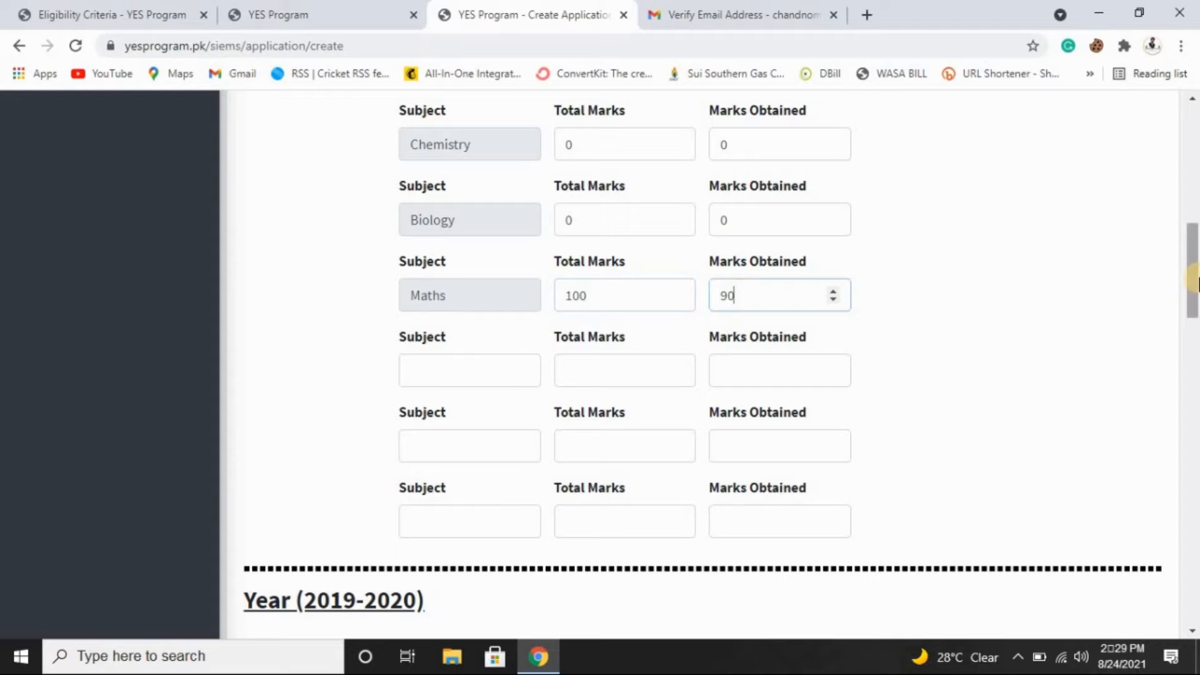
Step: Review the marks entered for 2018-2019 and the blank rows for additional subjects below Maths
scroll(1194, 235, "up", 8)
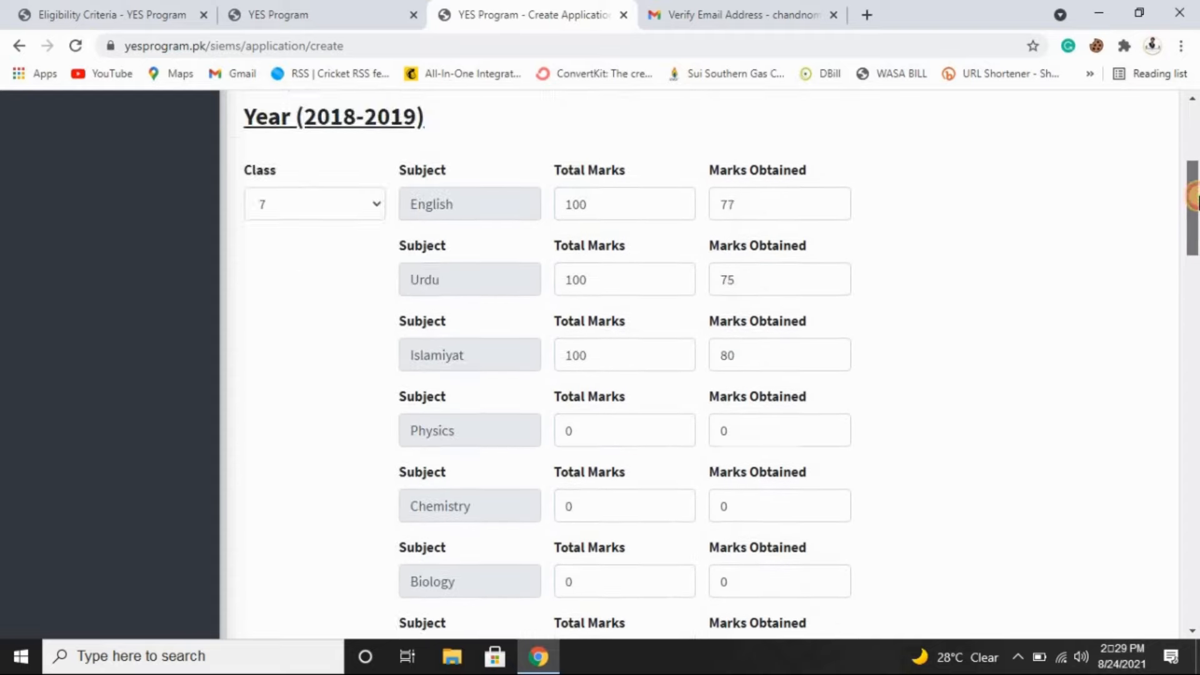
left_click_drag(1195, 197, 1196, 267)
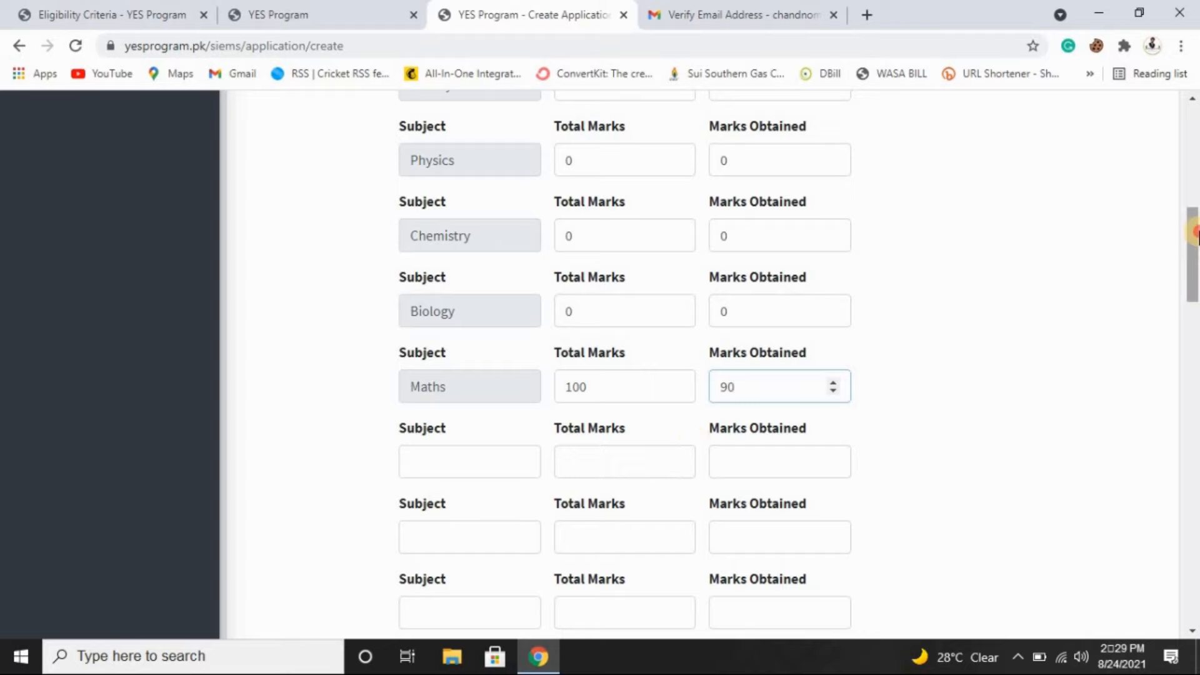
mouse_move(1195, 232)
left_mouse_down()
mouse_move(1194, 267)
mouse_move(1194, 256)
left_mouse_up()
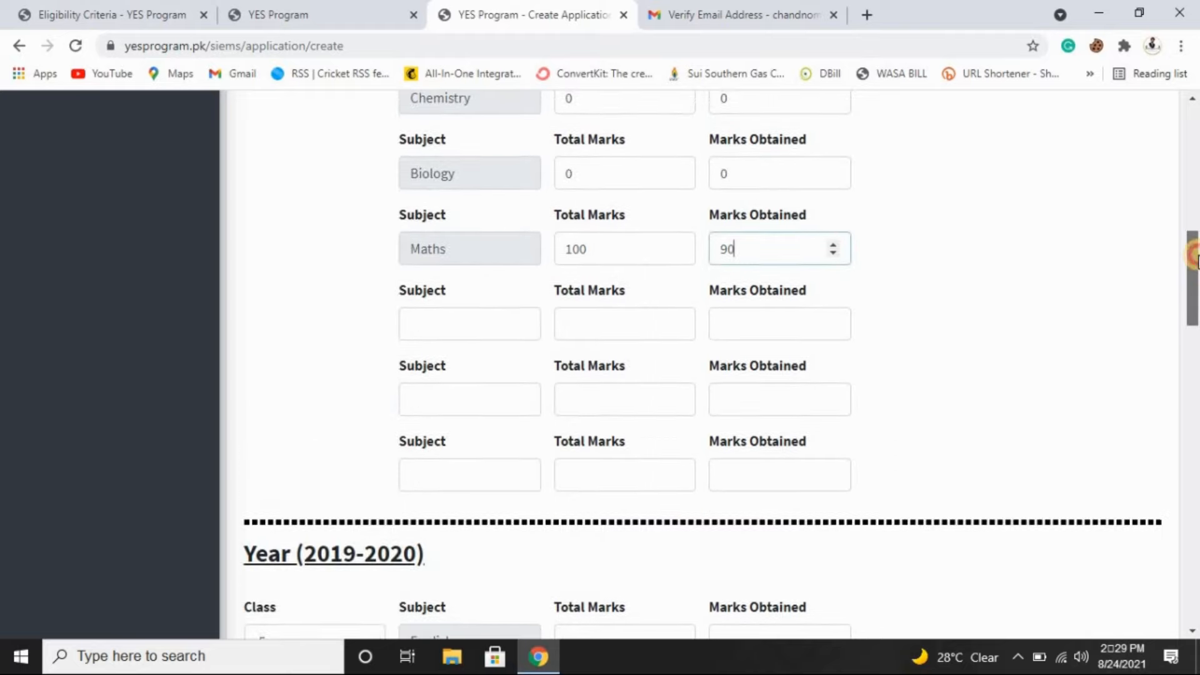
left_click(488, 326)
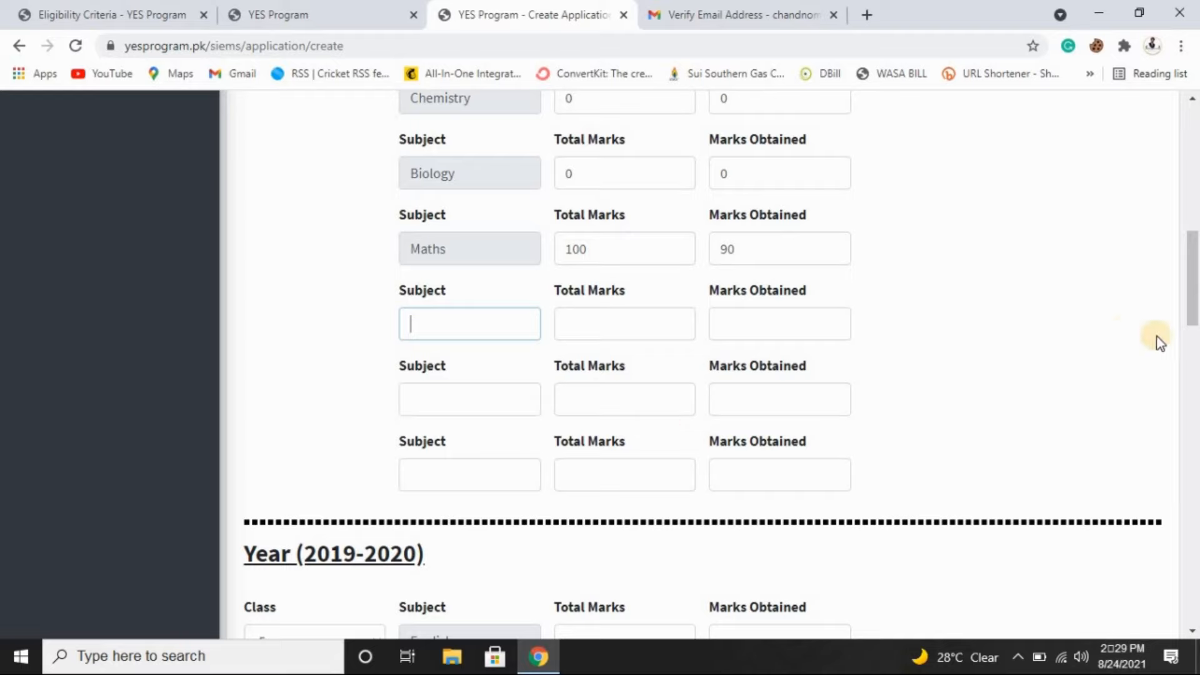
Step: Set the 2019-2020 class to 8 and enter 100 total marks and 80 marks obtained in English
left_click_drag(1194, 315, 1196, 359)
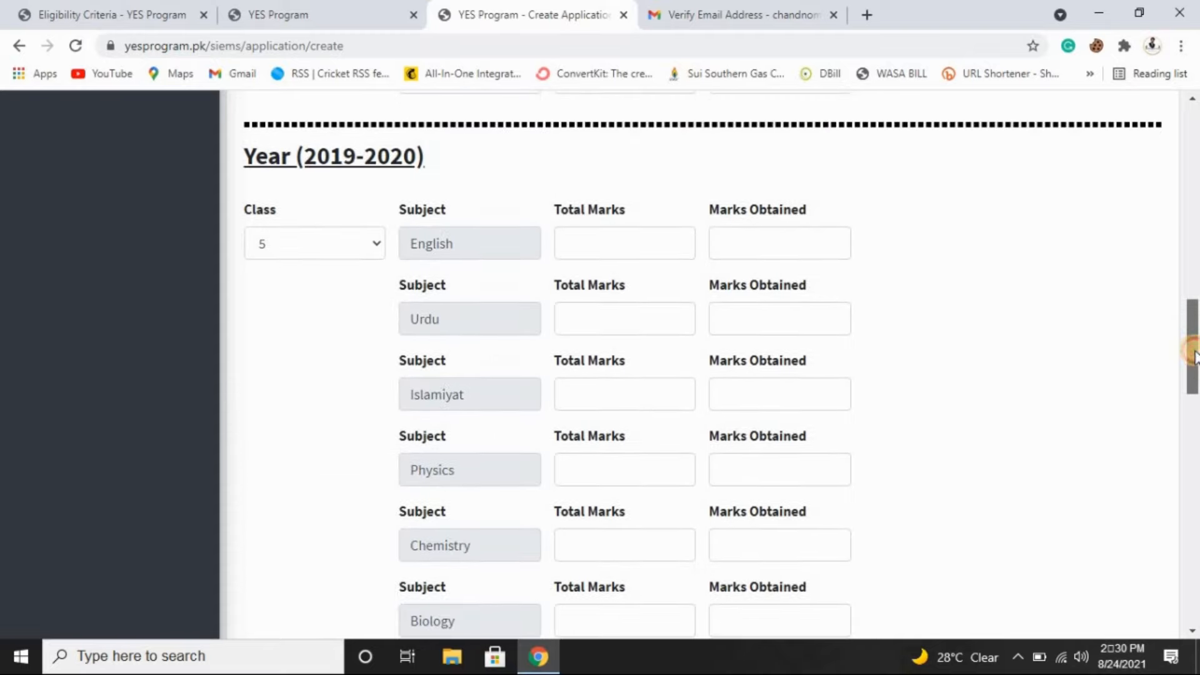
left_click(377, 247)
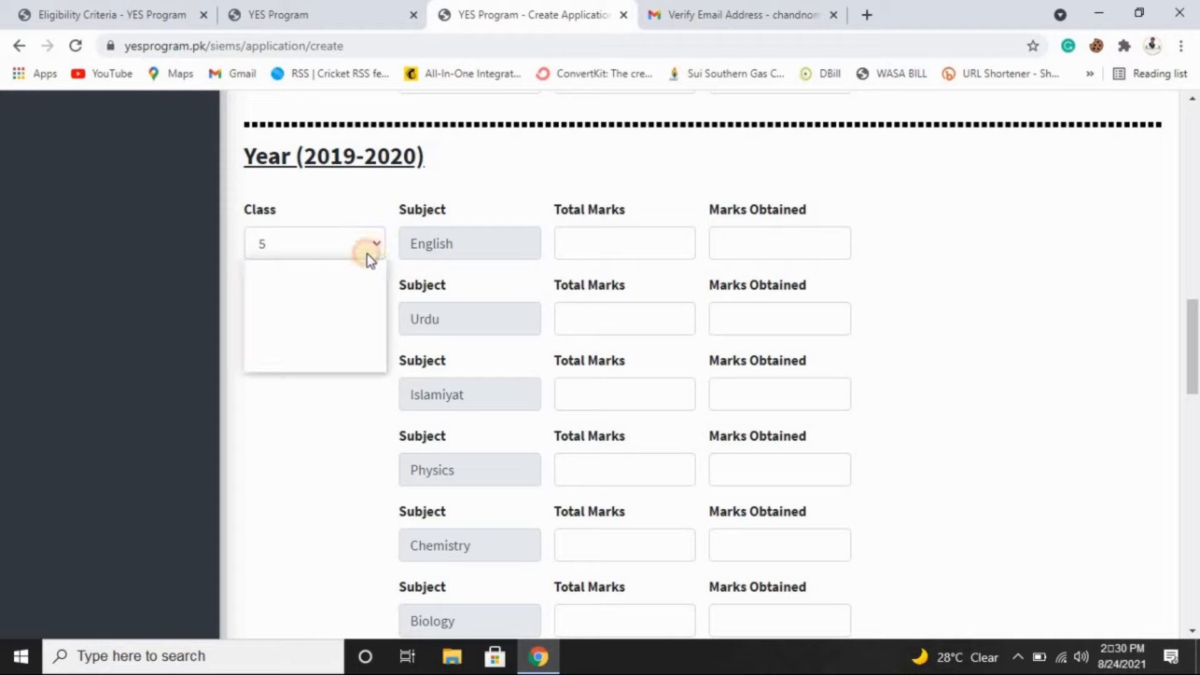
left_click(319, 320)
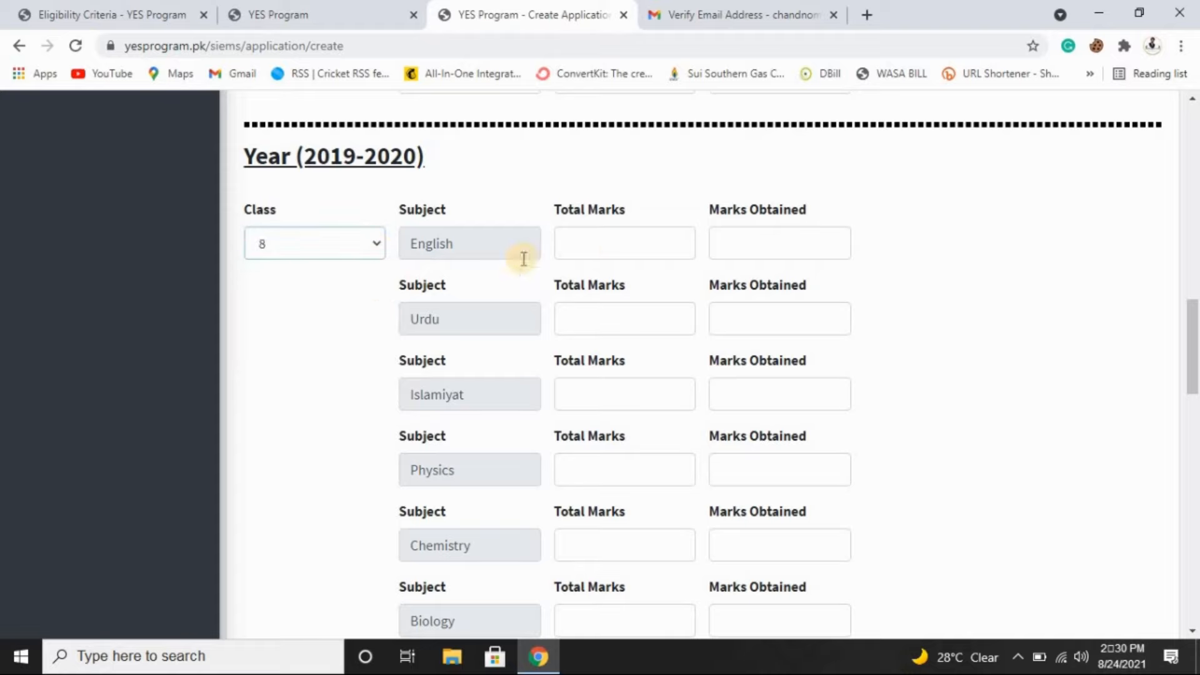
left_click(617, 250)
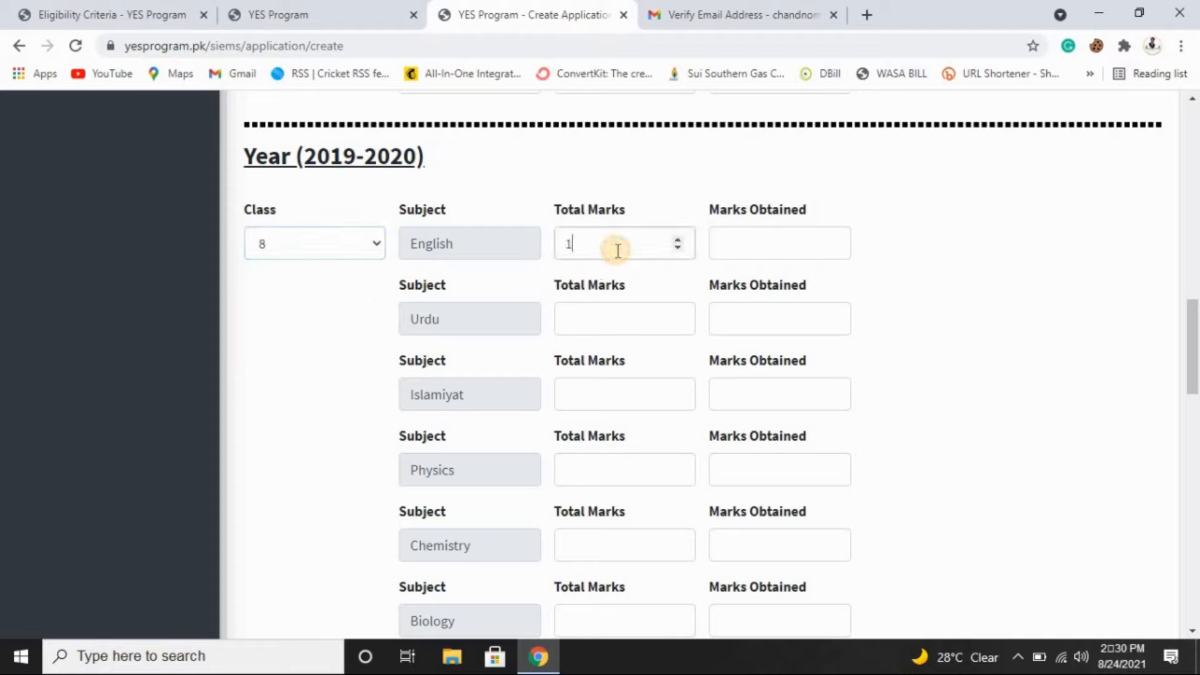
left_click(773, 237)
type("8")
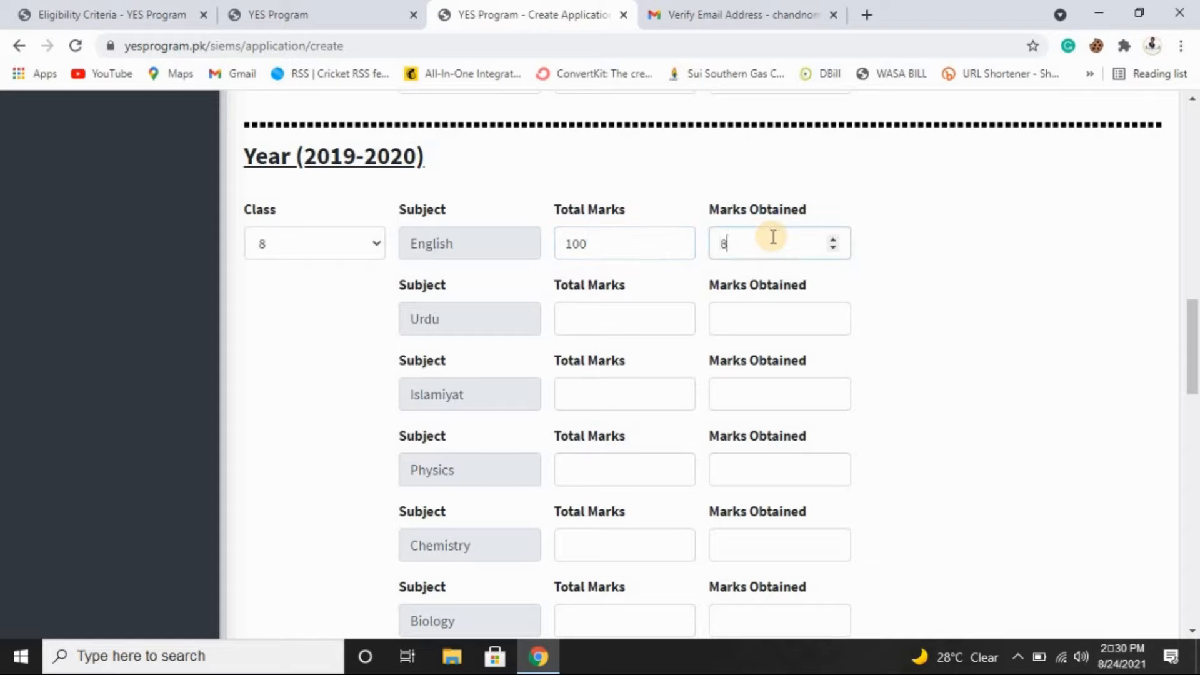
type("0")
Step: Set the class for the 2020-2021 year to 9
left_click_drag(1193, 333, 1194, 360)
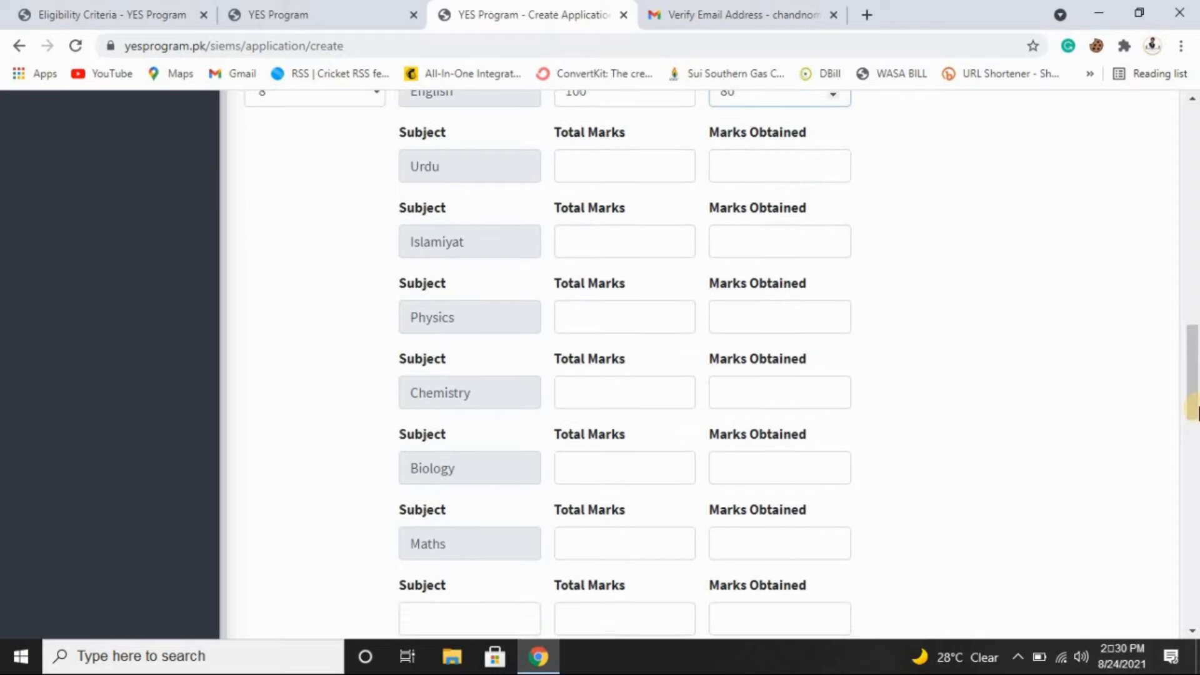
left_click_drag(1195, 410, 1193, 510)
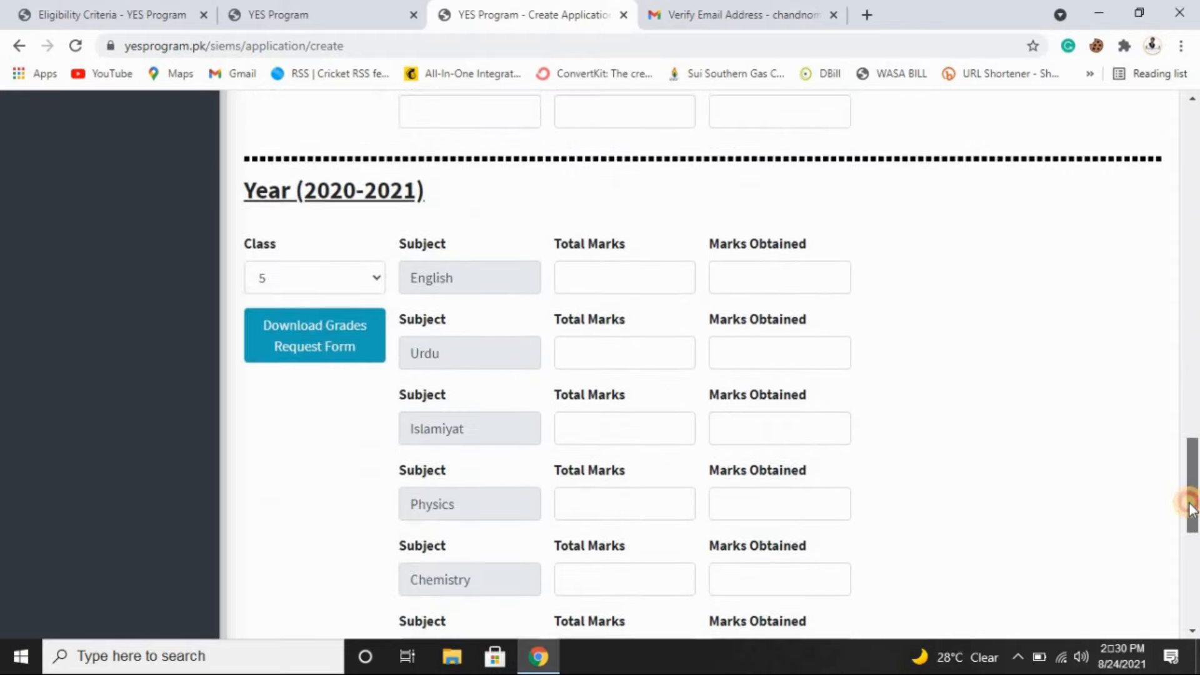
left_click(364, 284)
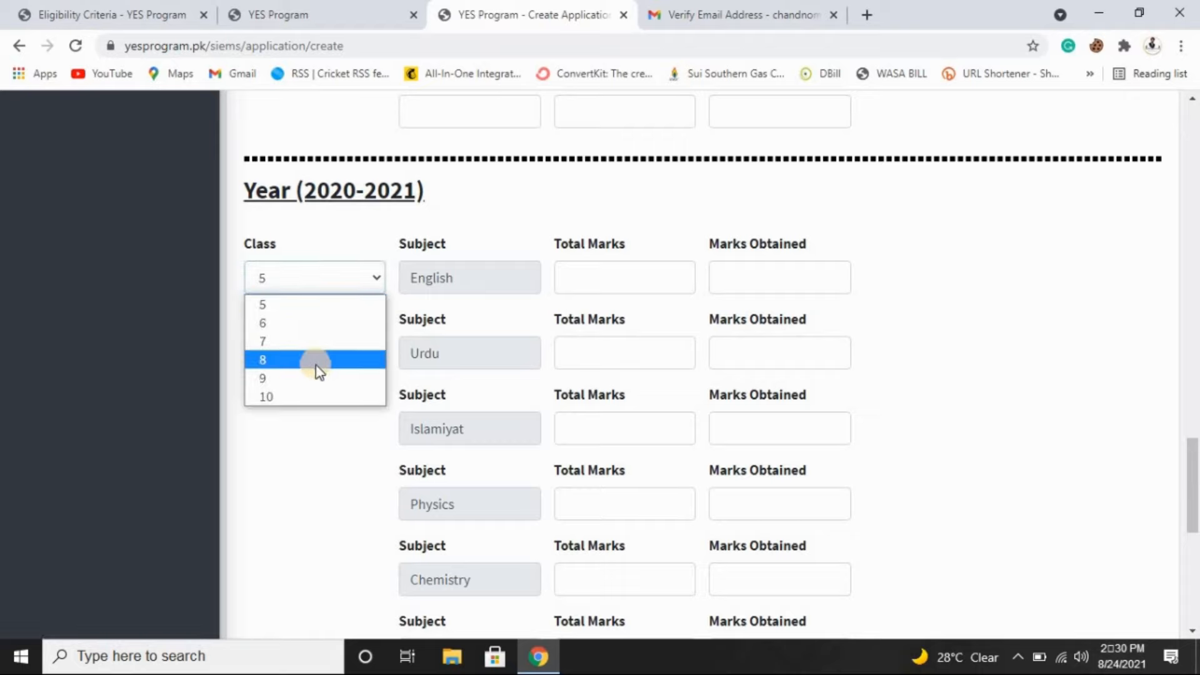
left_click(303, 383)
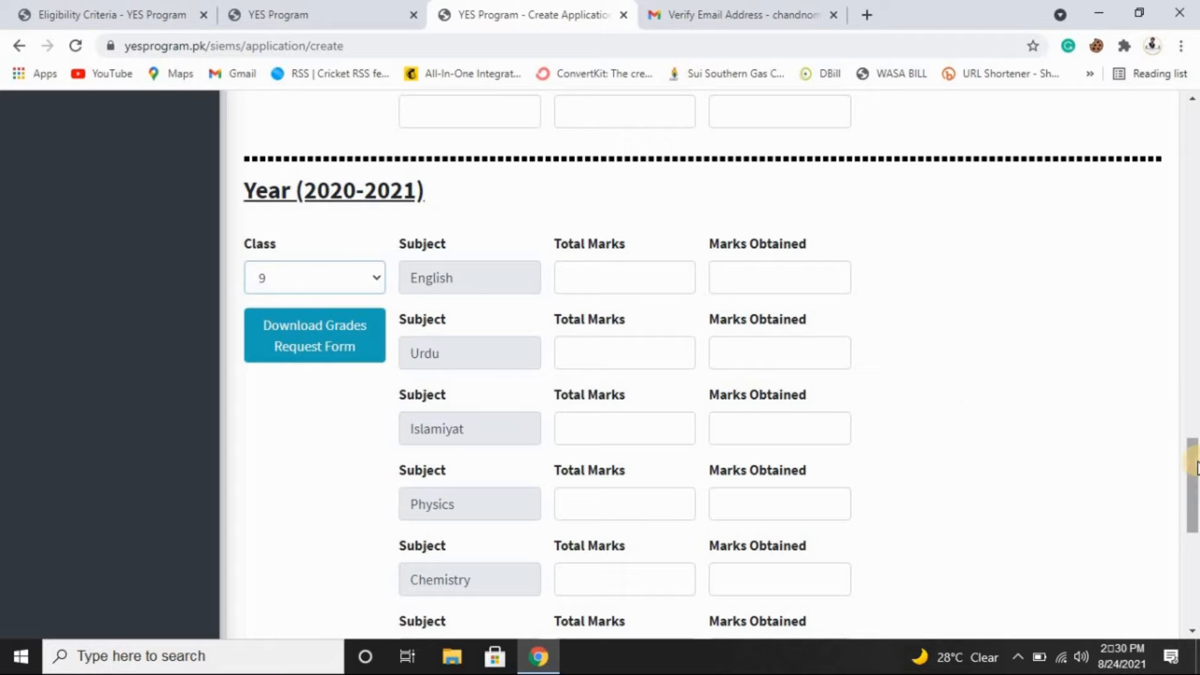
Step: Try to save the yearly marks section and continue to the next part of the application
left_click_drag(1192, 461, 1194, 558)
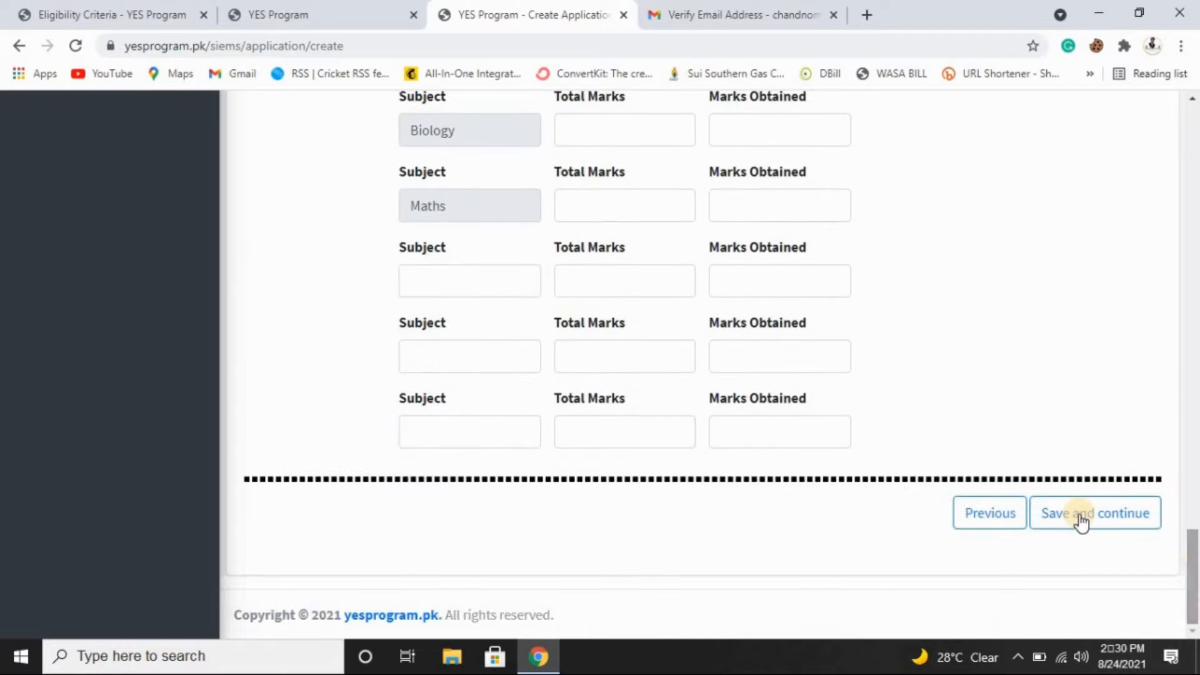
left_click(1074, 517)
left_click_drag(1194, 575, 1168, 568)
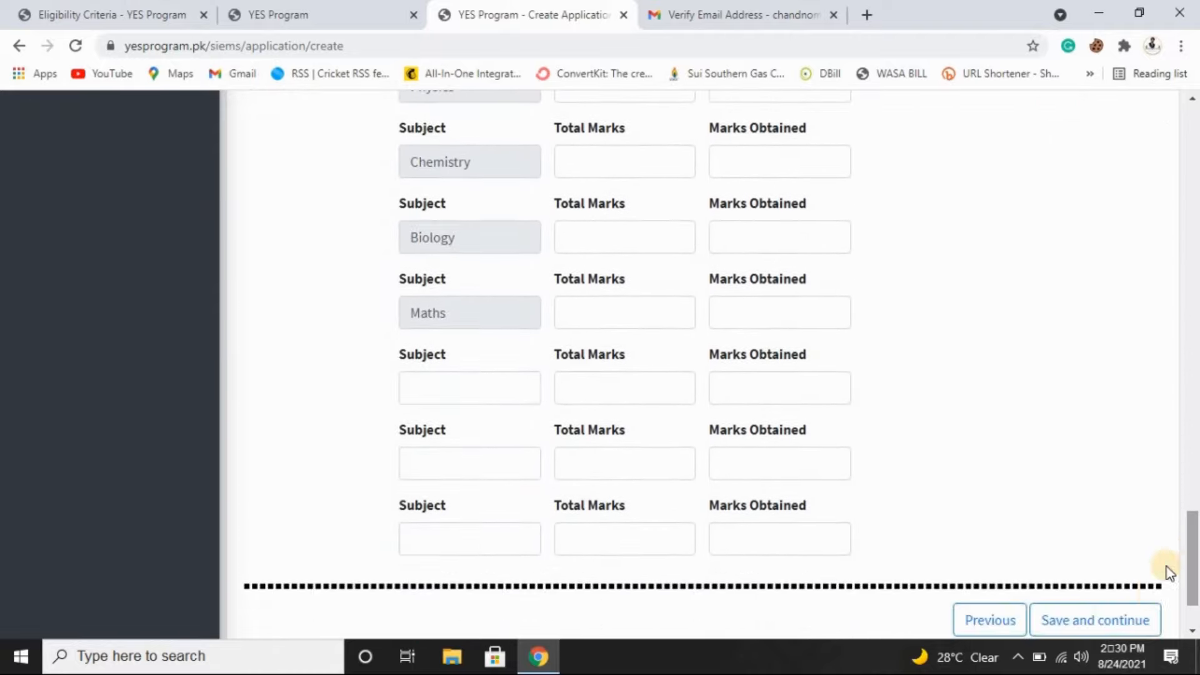
left_click(1115, 622)
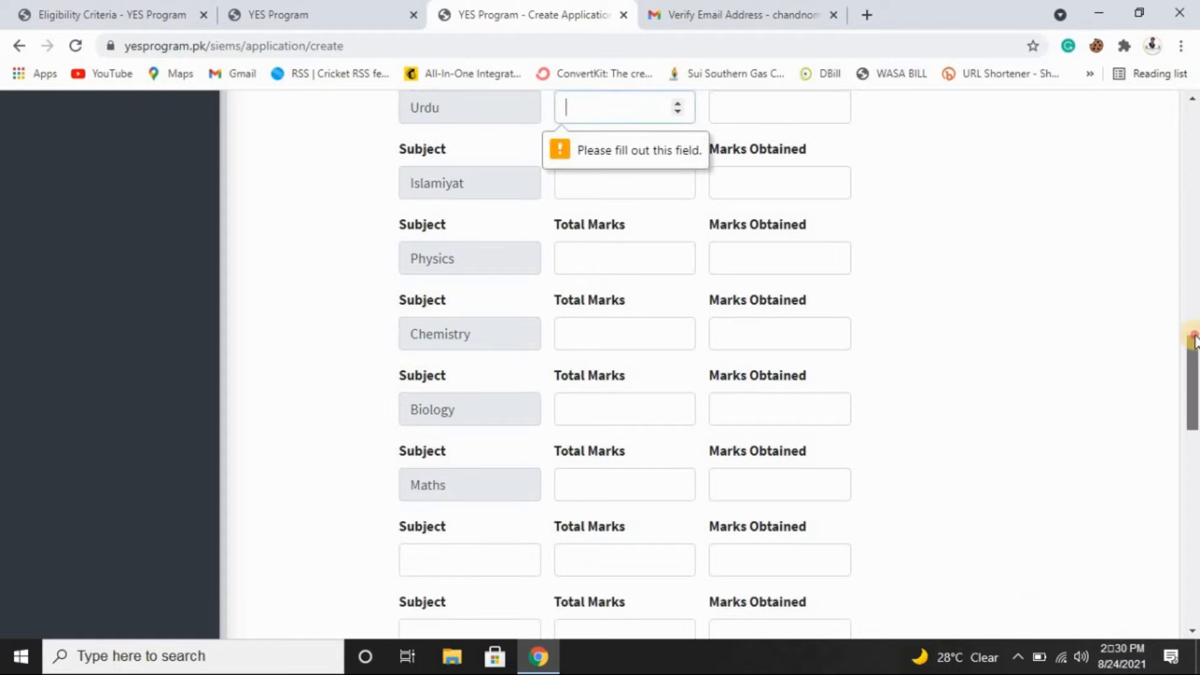
Step: For 2019-2020, enter 75 out of 100 marks in Urdu and 80 out of 100 in Islamiyat
scroll(957, 349, "up", 5)
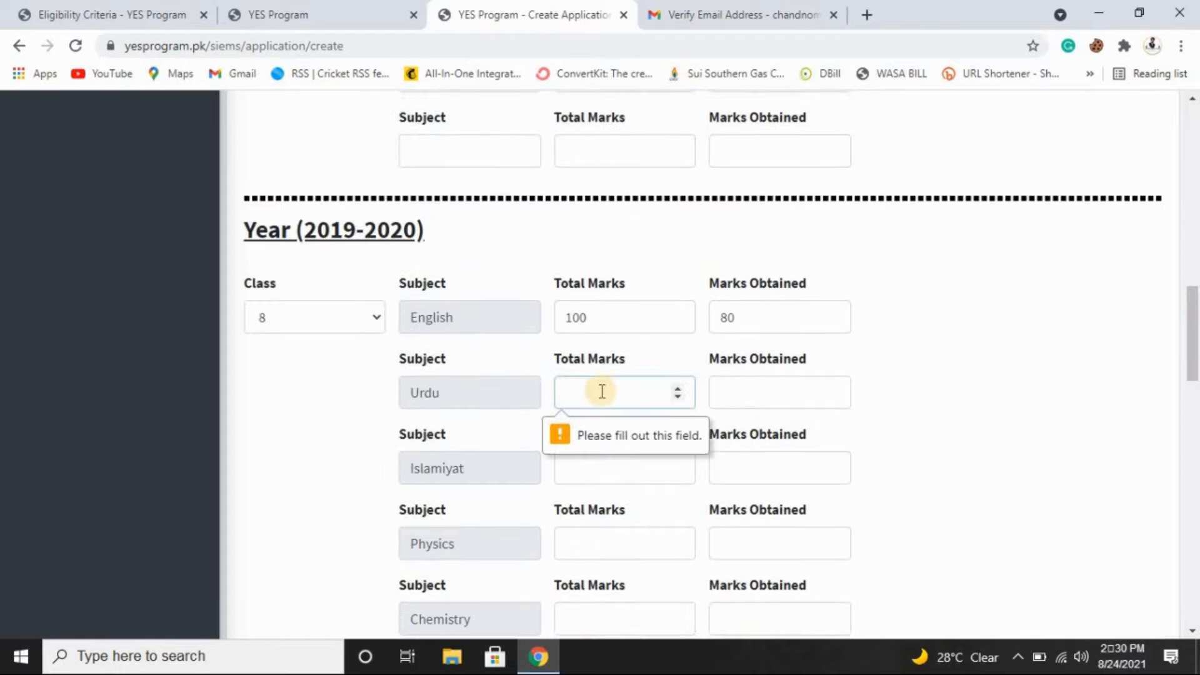
type("100")
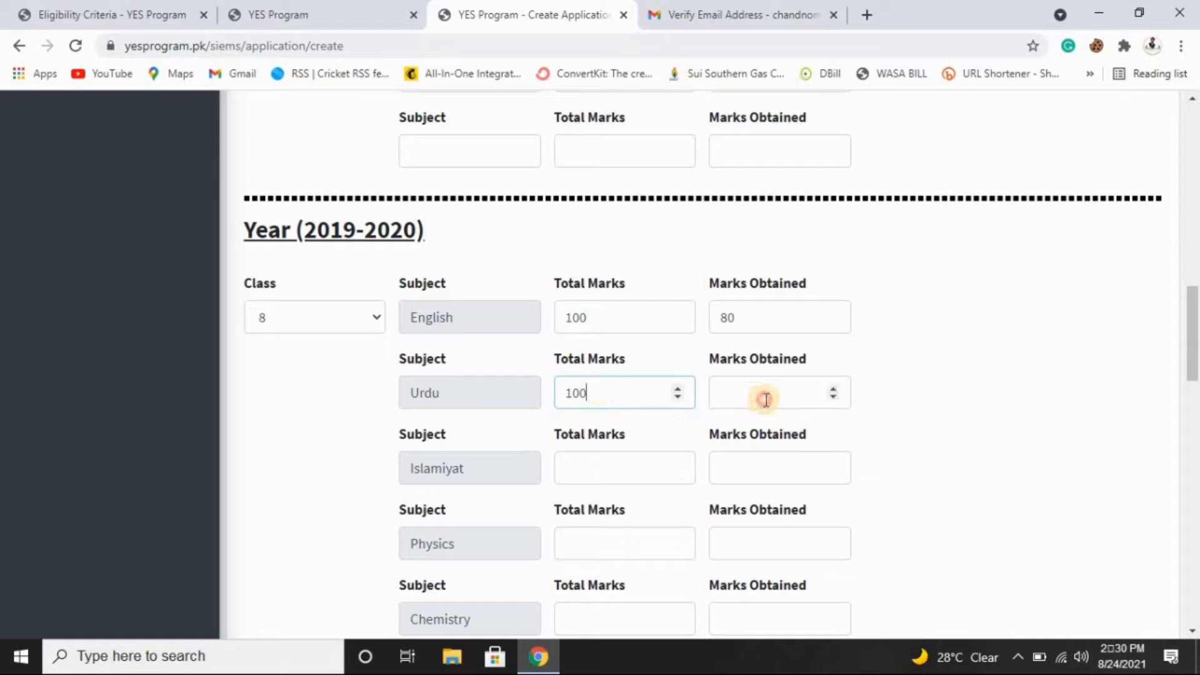
left_click(765, 399)
type("75")
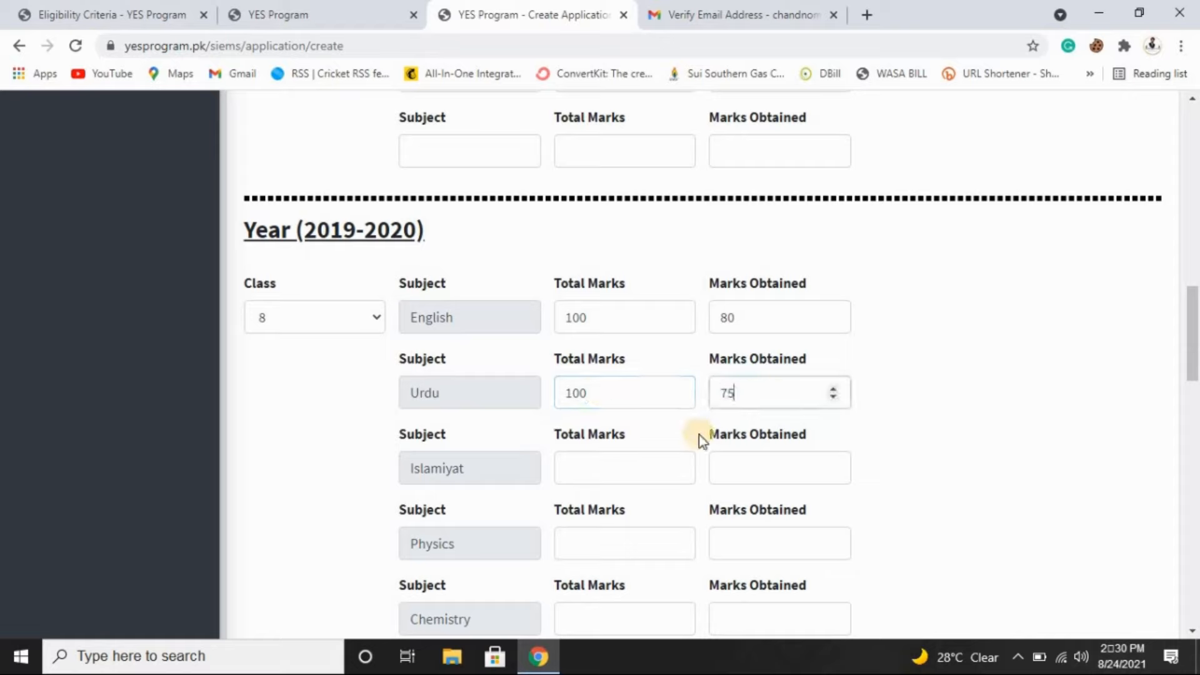
left_click(611, 467)
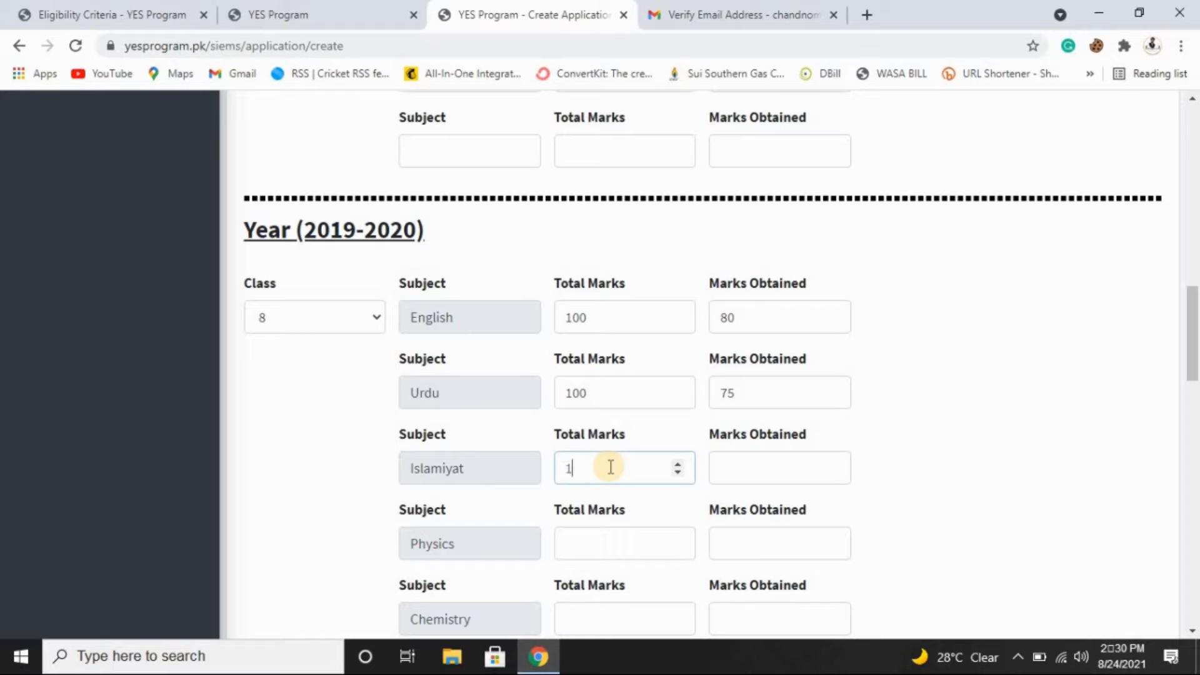
type("100")
left_click(750, 463)
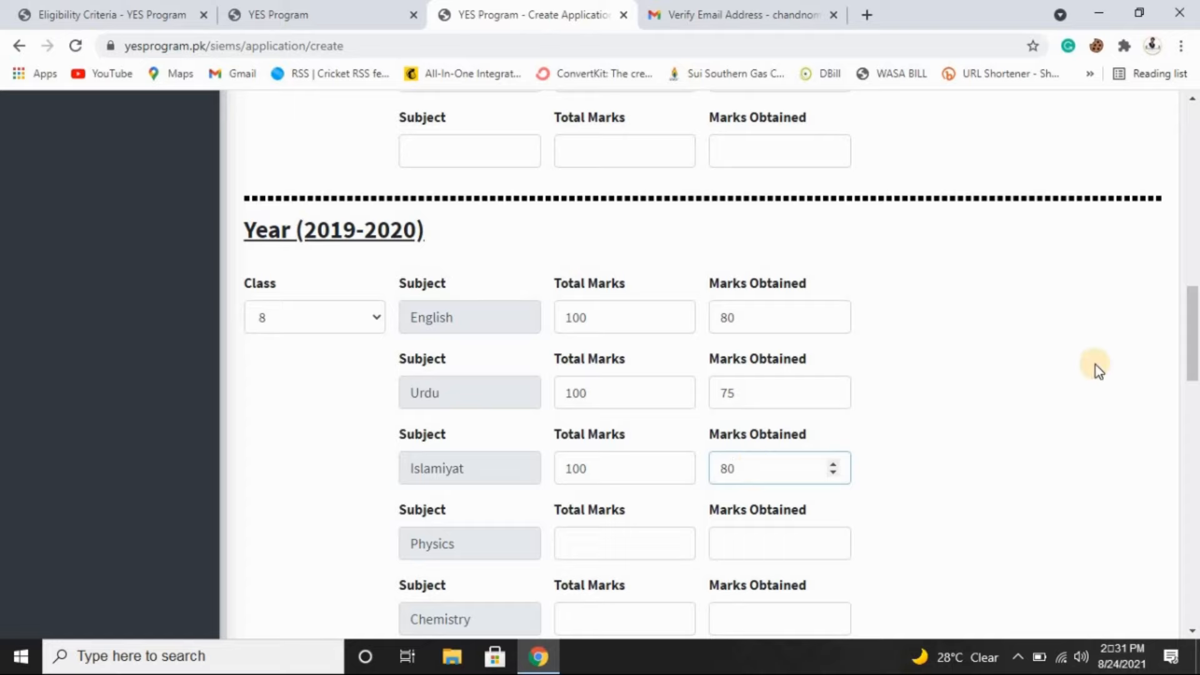
Step: Try saving the marks section, and enter 0 for total marks and marks obtained in 2019-2020 Physics and Chemistry
left_click_drag(1192, 327, 1190, 572)
left_click(1121, 515)
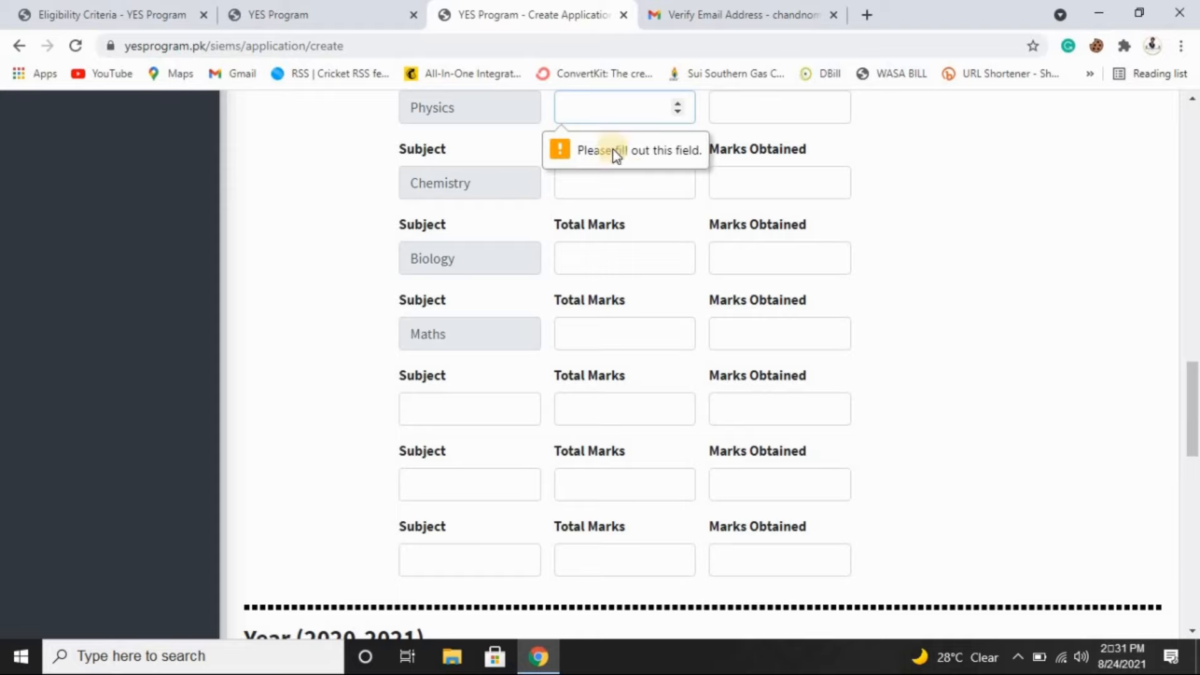
type("0")
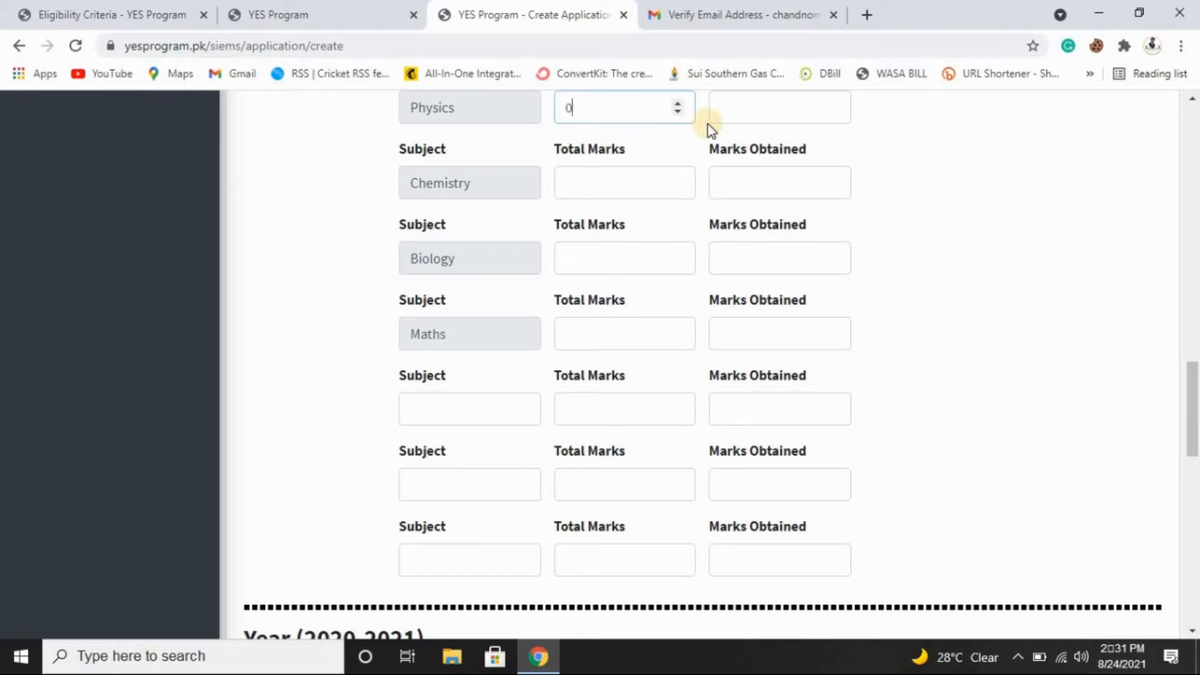
left_click(747, 103)
type("0")
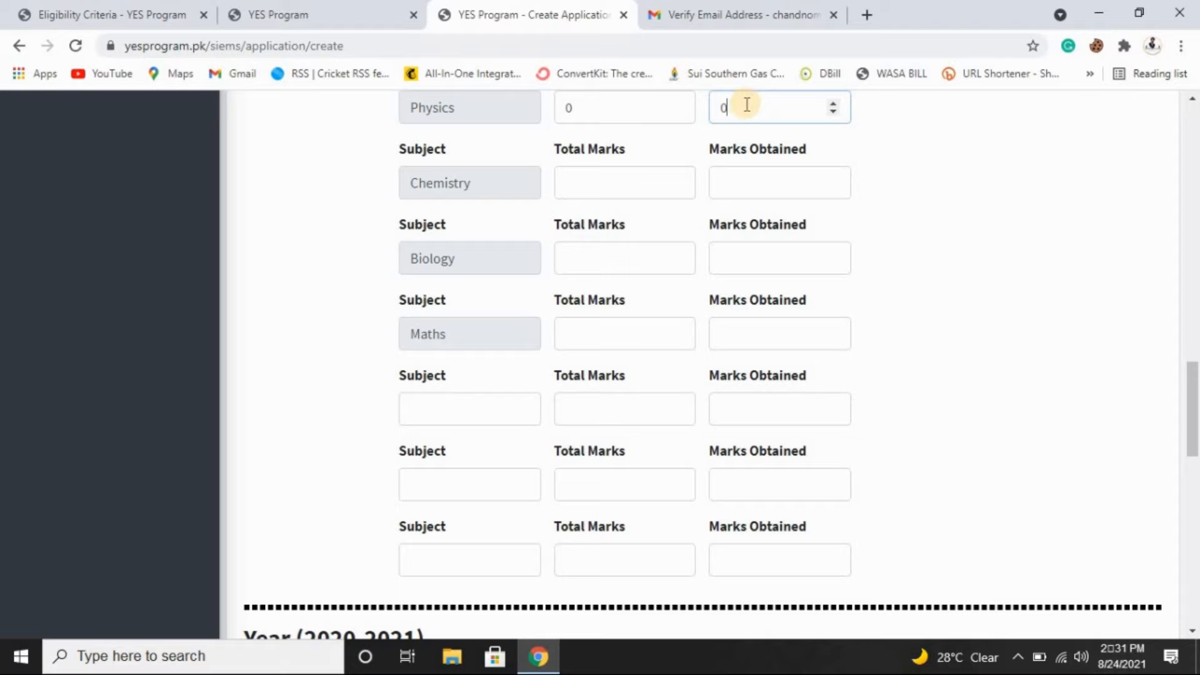
left_click(598, 197)
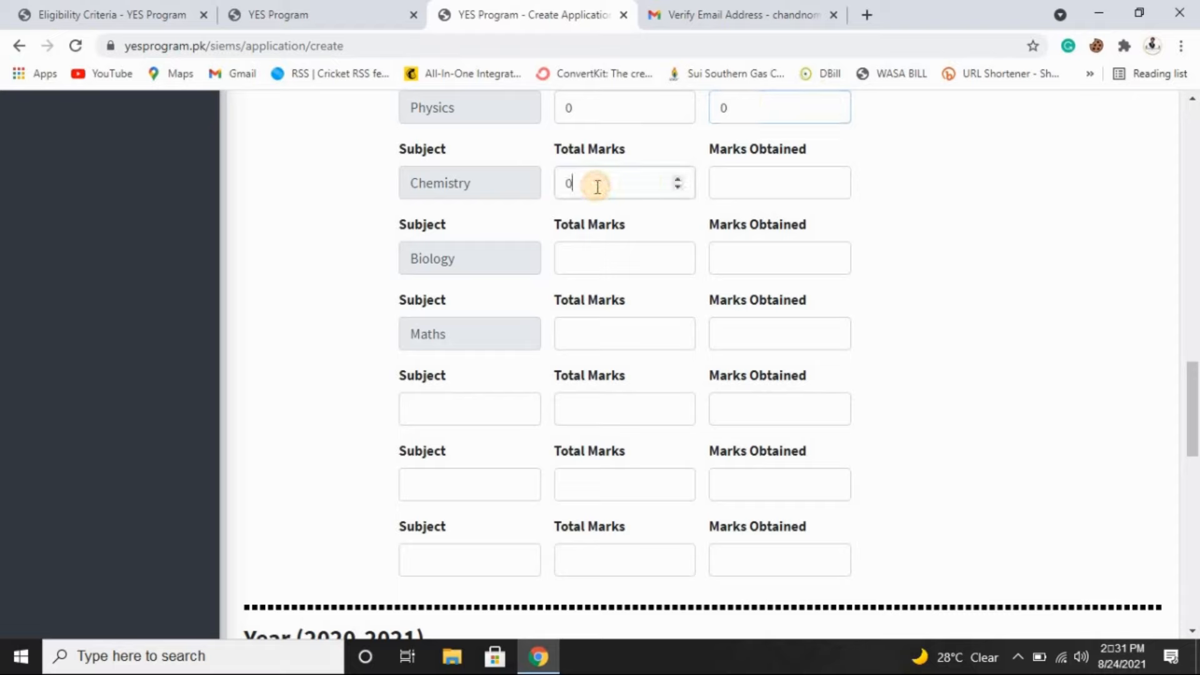
left_click(771, 183)
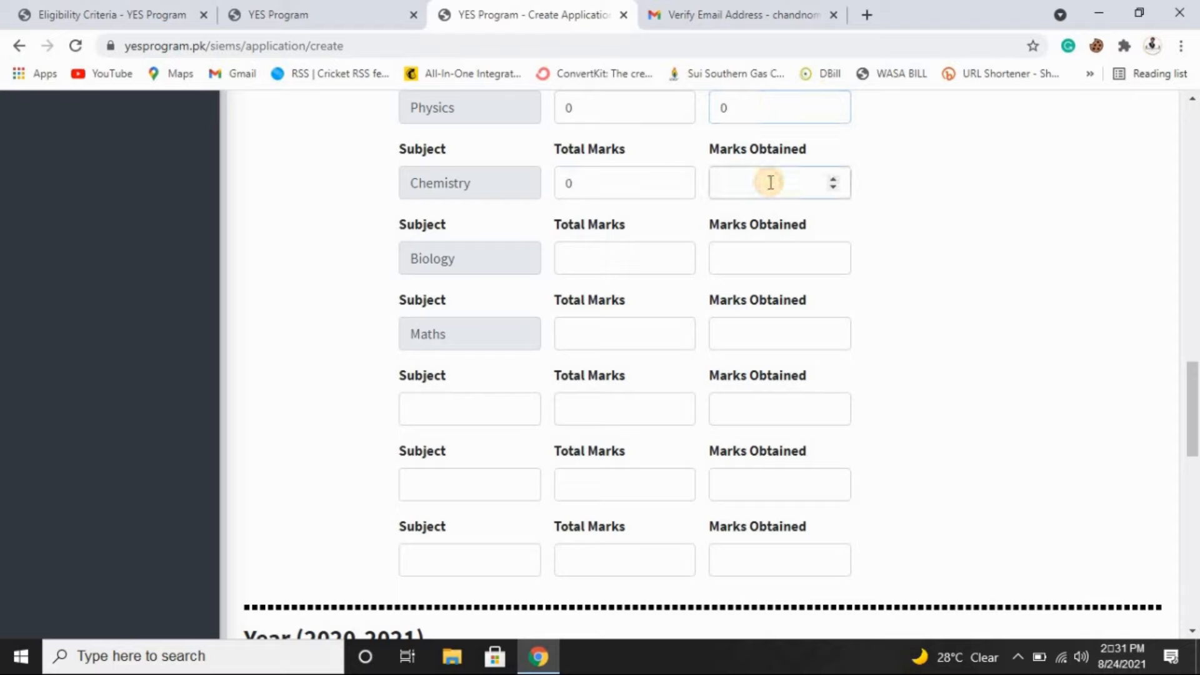
type("0")
Step: Enter 0 for both the total marks and marks obtained in 2019-2020 Biology
left_click(618, 258)
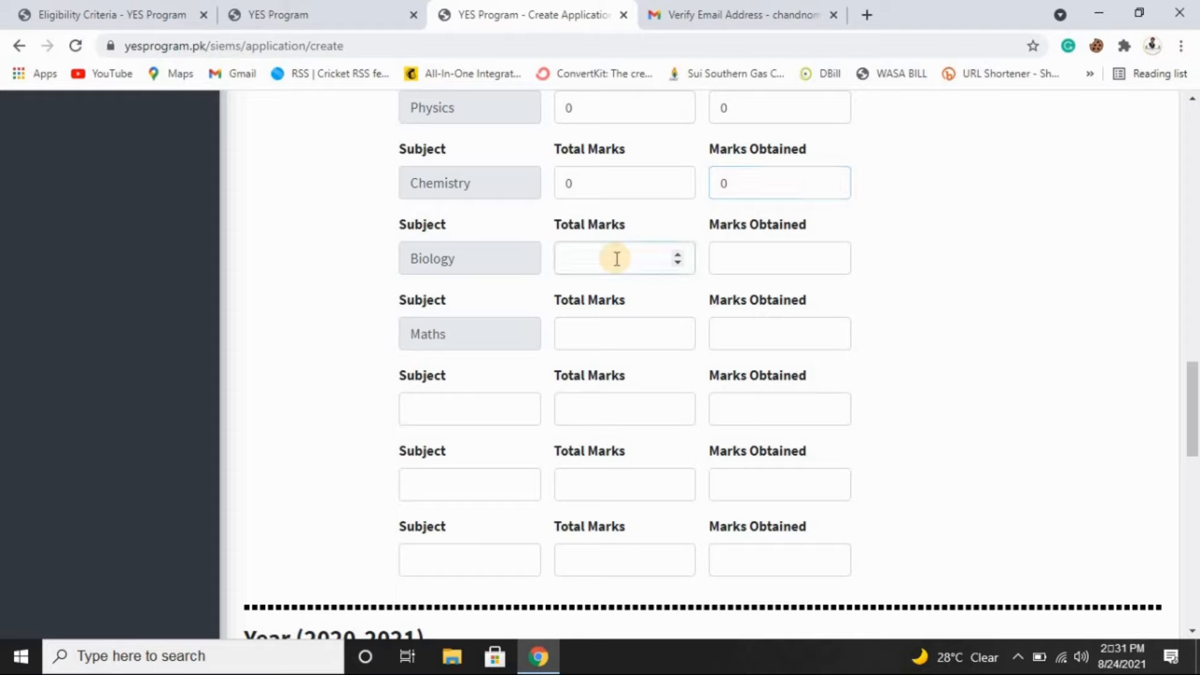
type("0")
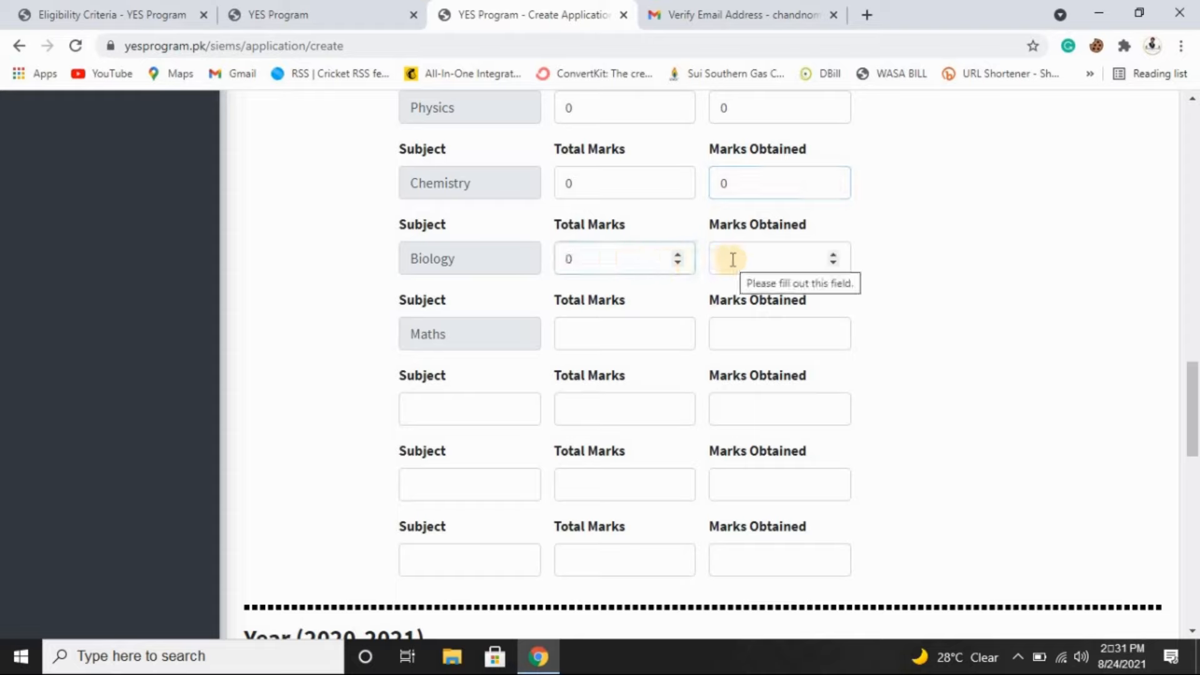
type("0")
left_click(624, 334)
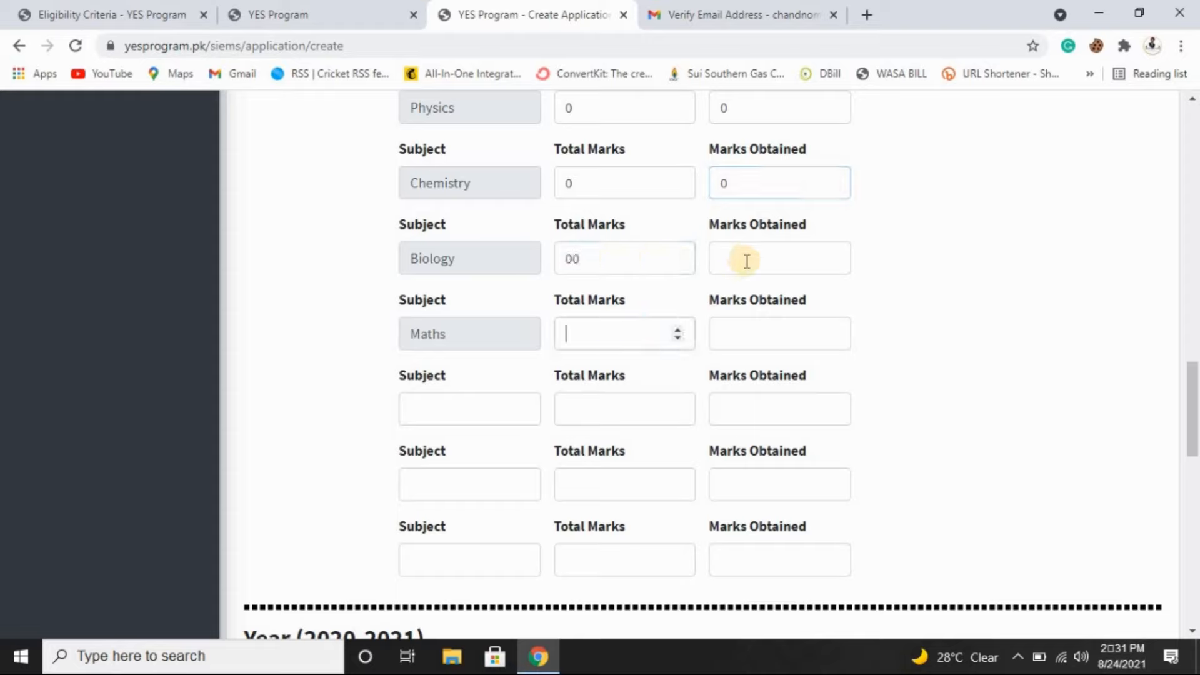
left_click(747, 259)
left_click(644, 262)
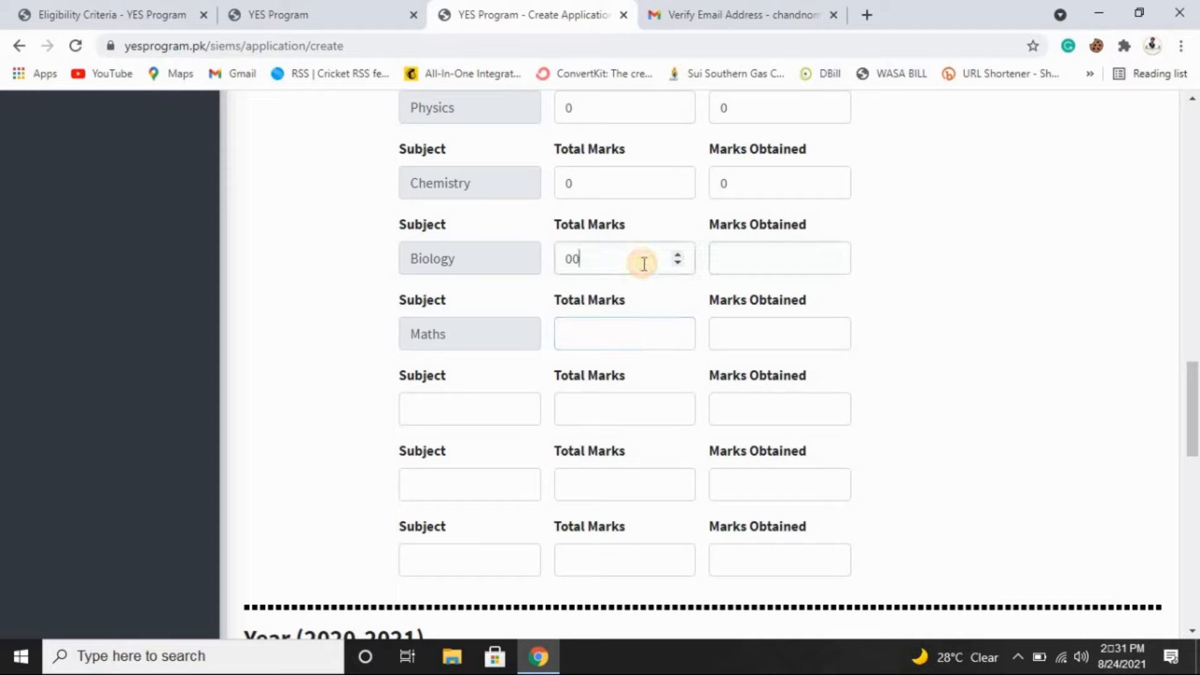
key("BackSpace")
left_click(730, 253)
type("0")
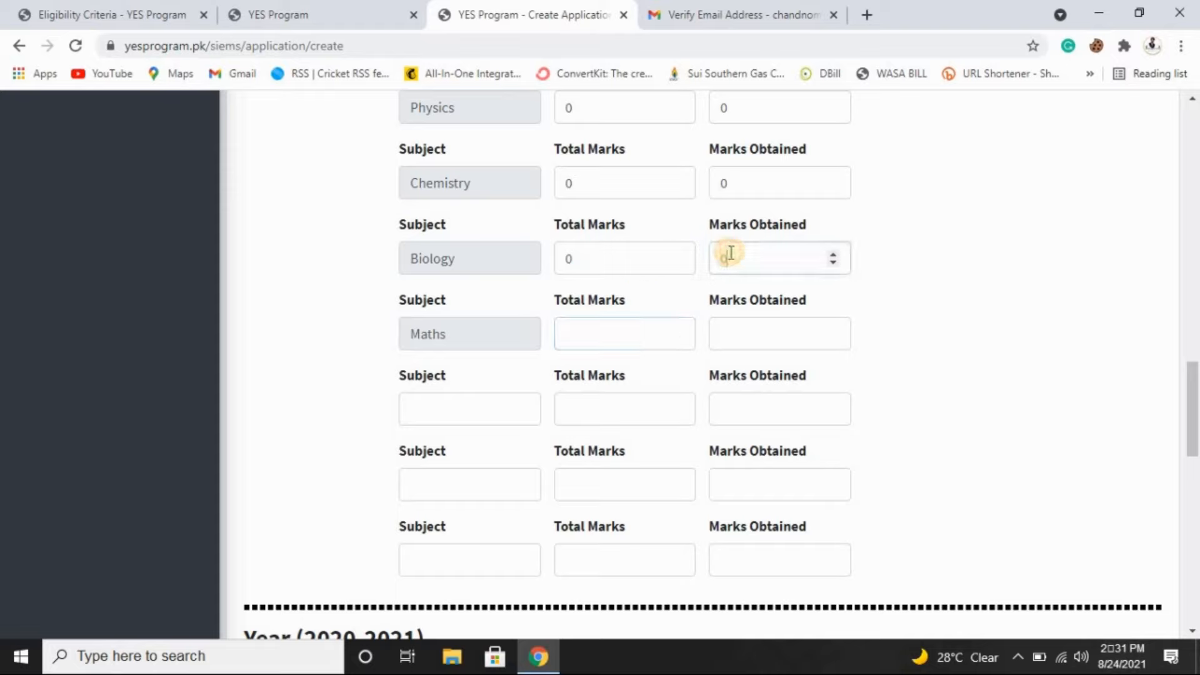
Step: Enter 0 for both the total marks and marks obtained in 2019-2020 Maths
left_click(593, 333)
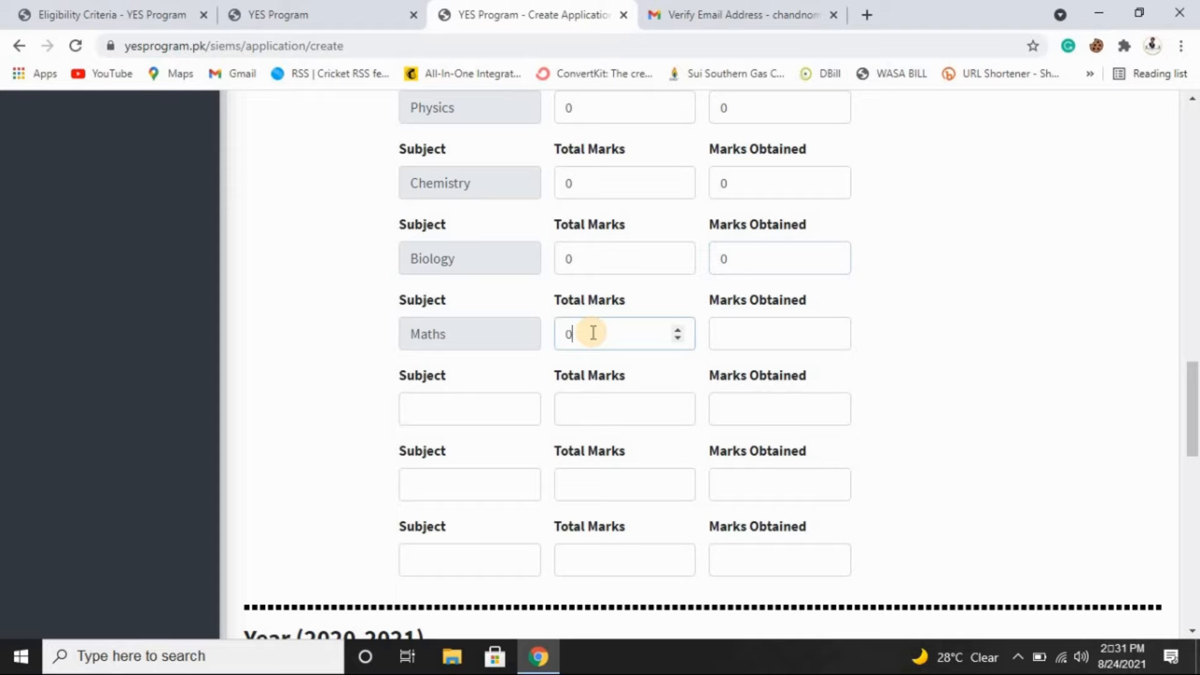
type("0")
left_click(732, 332)
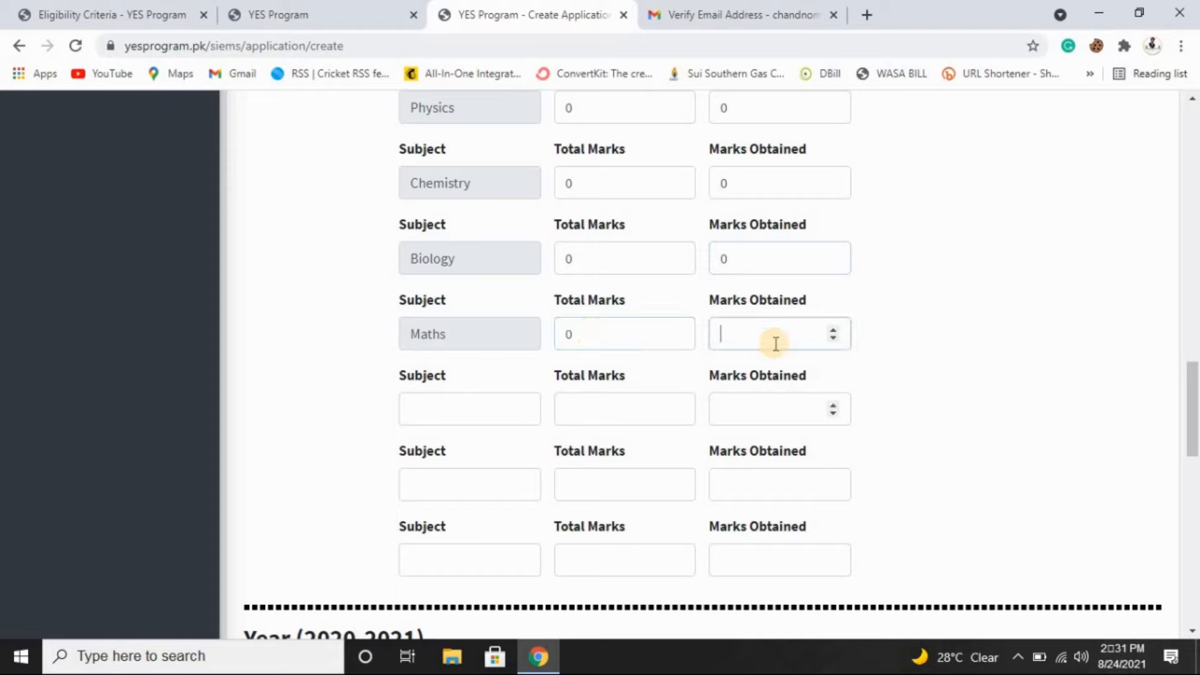
type("0")
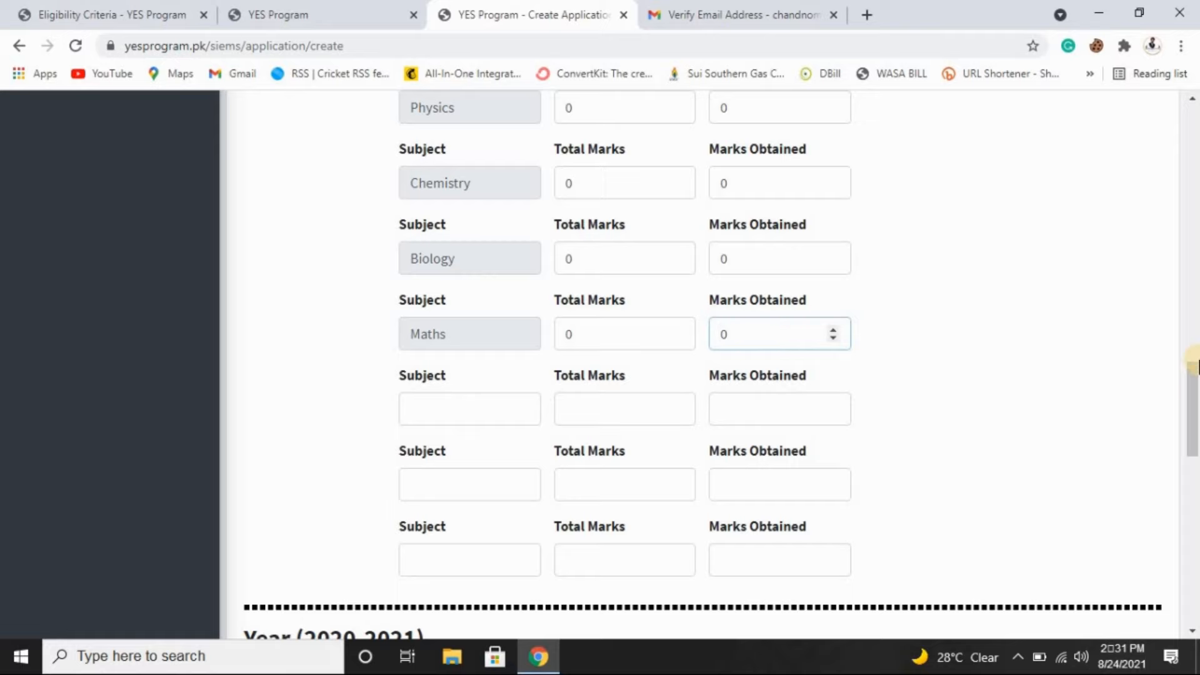
Step: Set the 2020-2021 English total marks to 100 and marks obtained to 80
left_click_drag(1192, 404, 1193, 494)
left_click(633, 145)
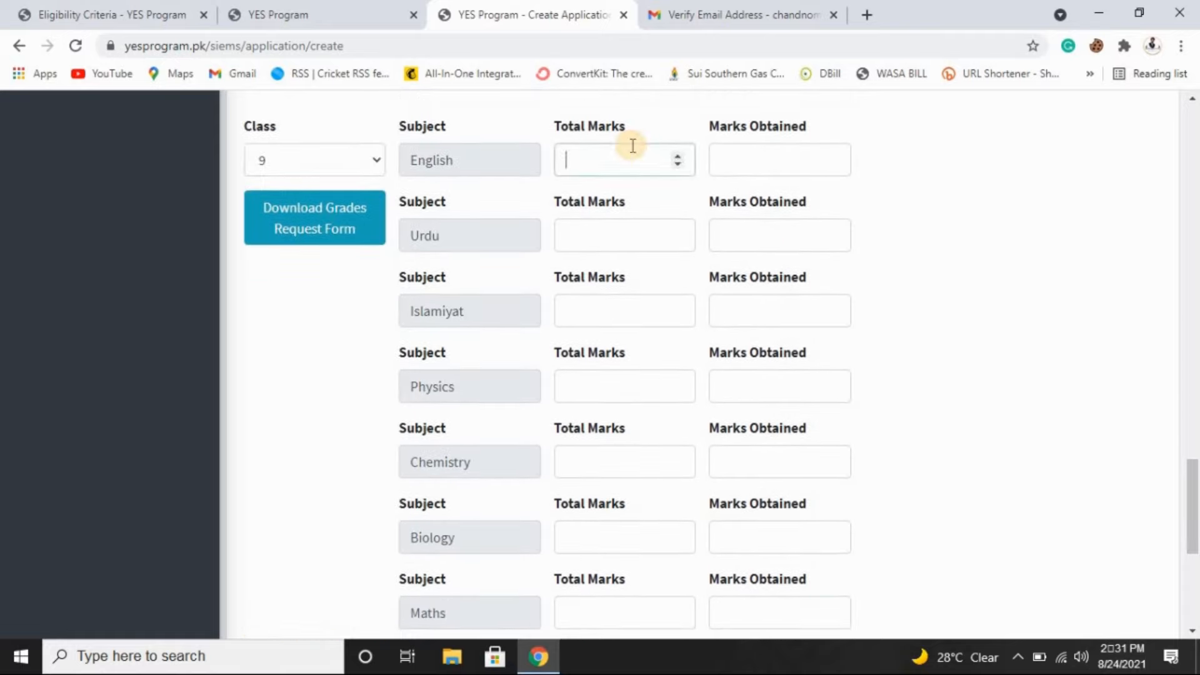
type("100")
left_click(748, 164)
type("80")
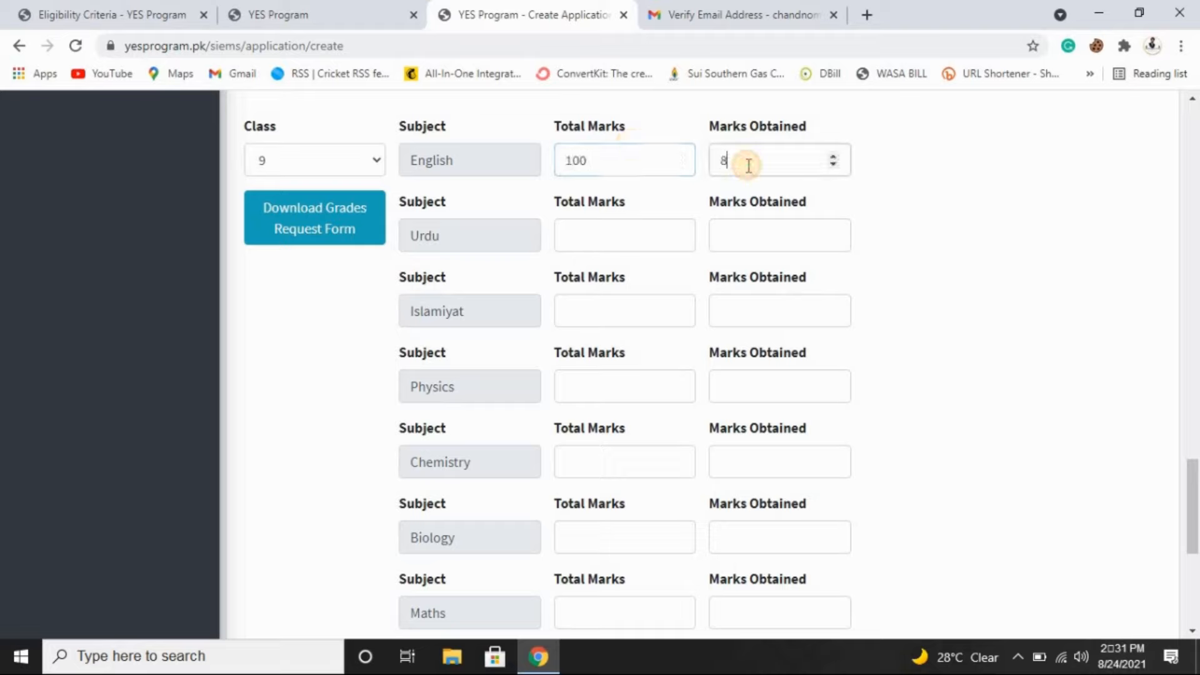
Step: For 2020-2021, enter 100 total marks and 75 marks obtained in both Urdu and Islamiyat
left_click(590, 228)
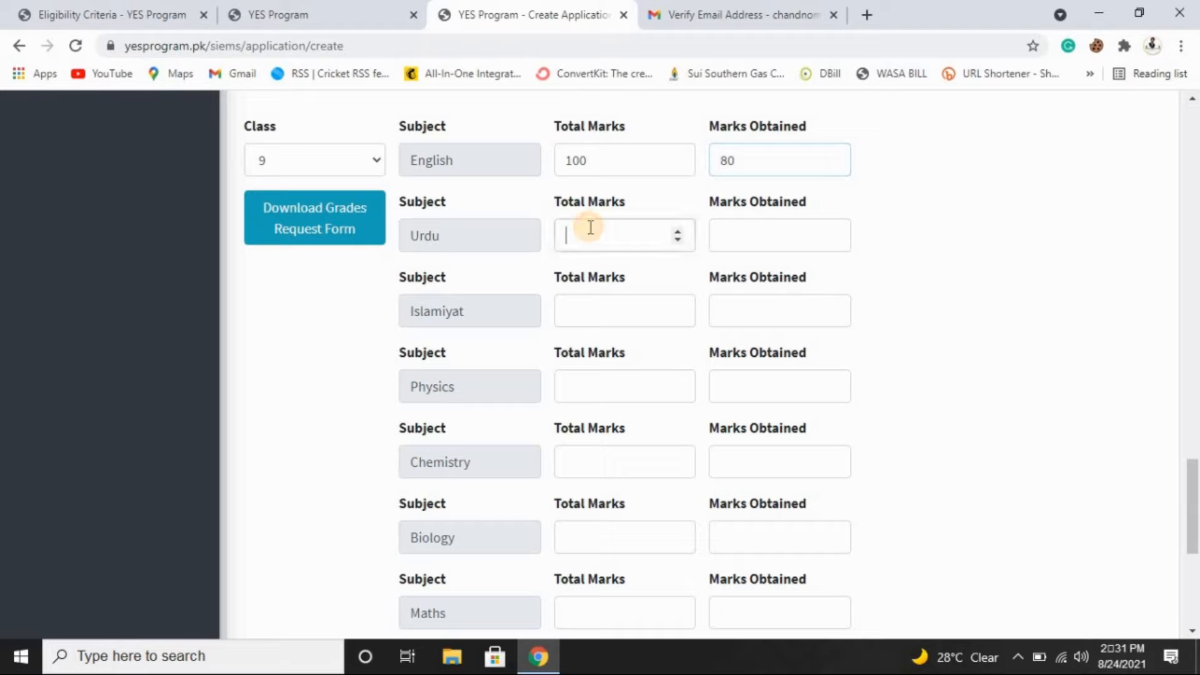
type("100")
left_click(771, 232)
type("75")
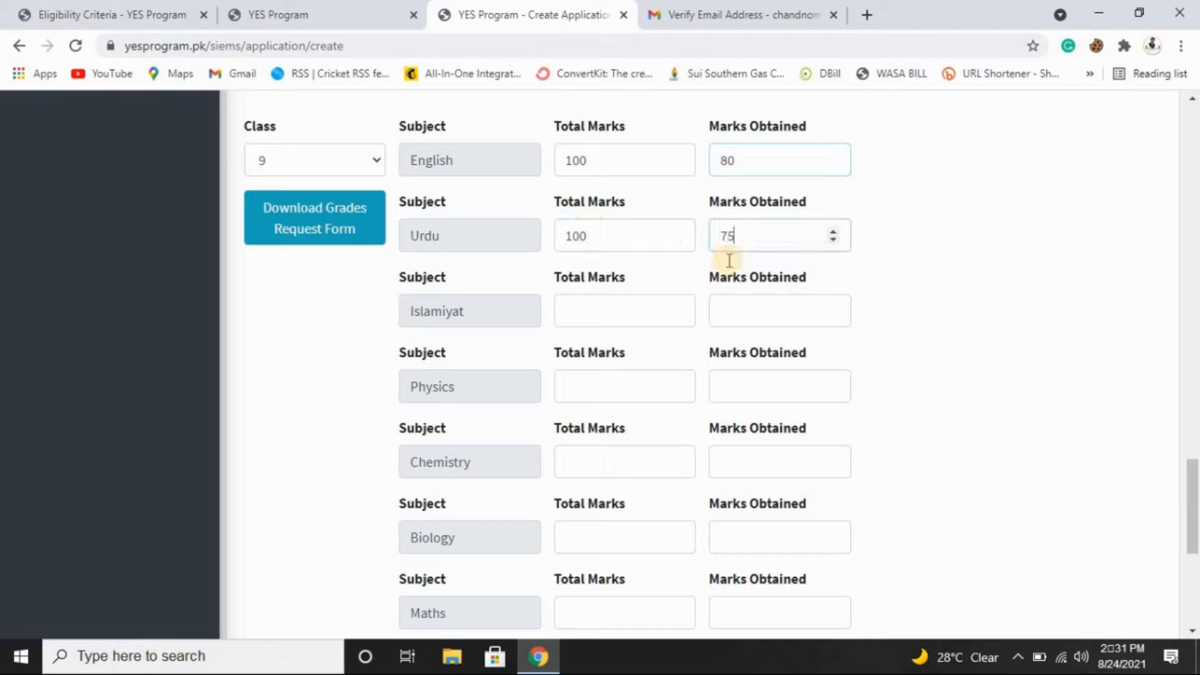
left_click(601, 301)
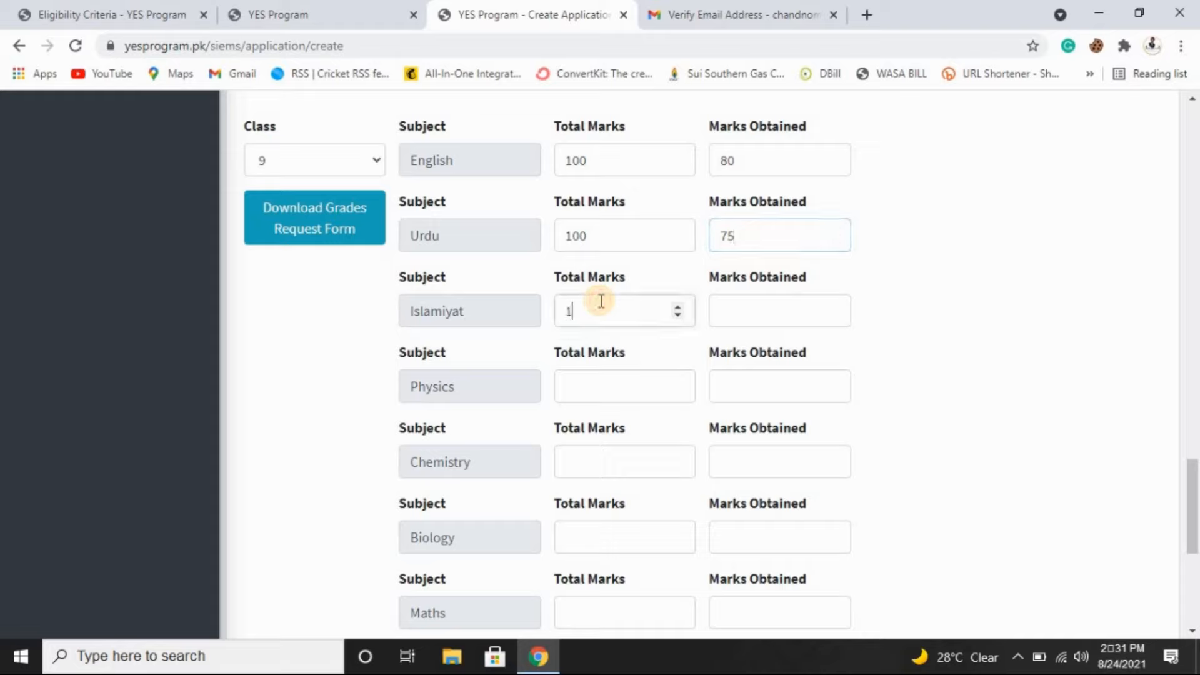
type("100")
left_click(740, 302)
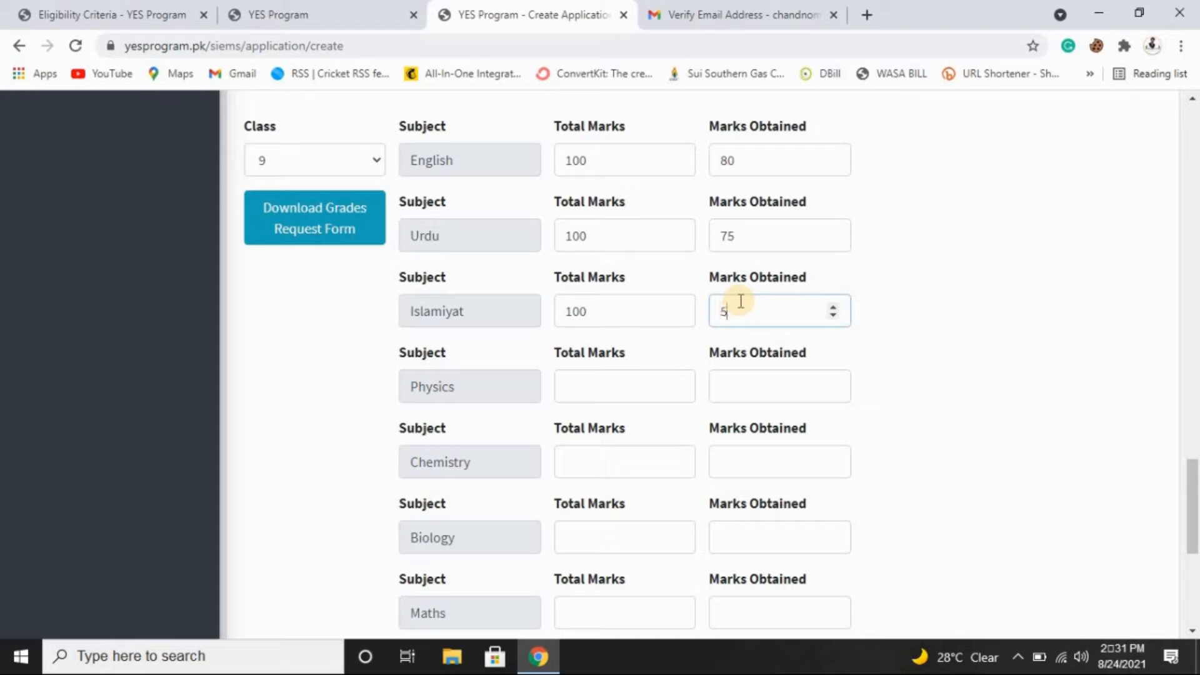
type("75")
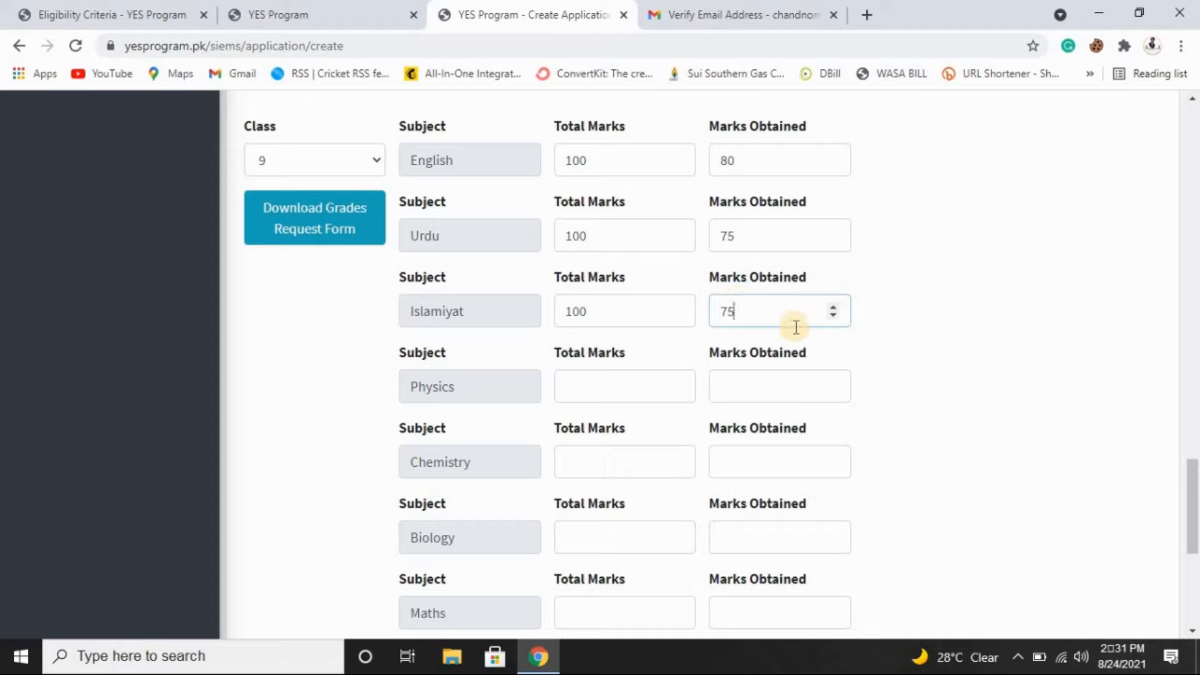
Step: Enter 0 for both the total marks and marks obtained in 2020-2021 Physics
left_click_drag(1195, 484, 1194, 500)
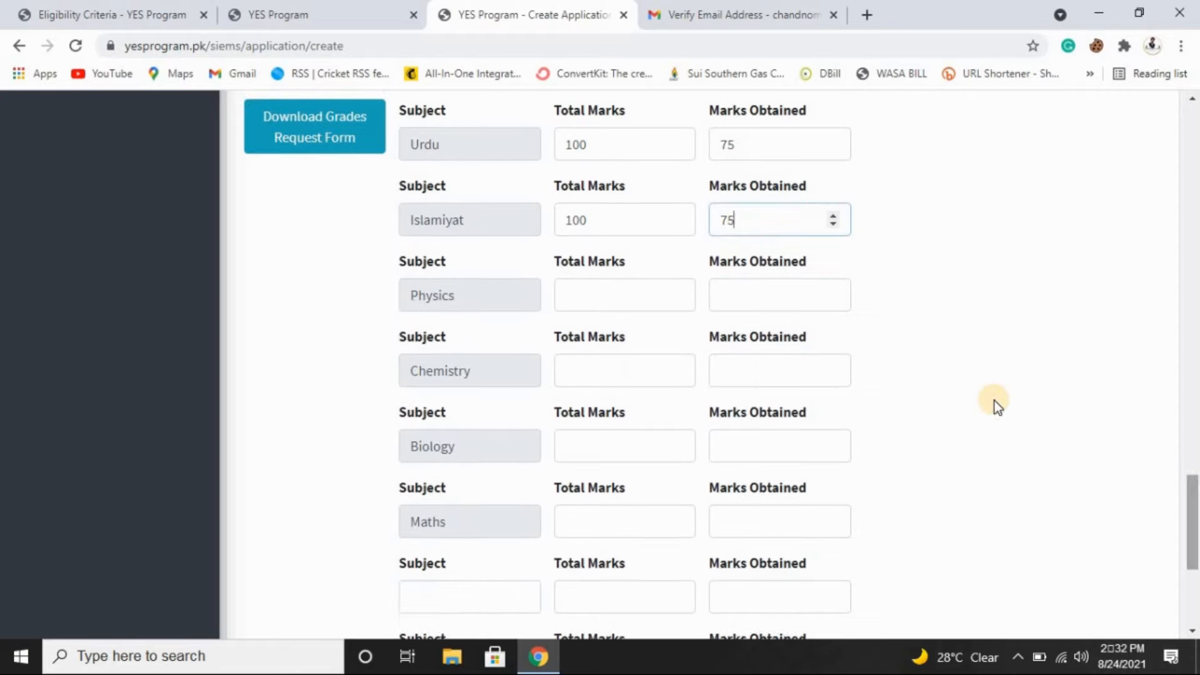
left_click(607, 295)
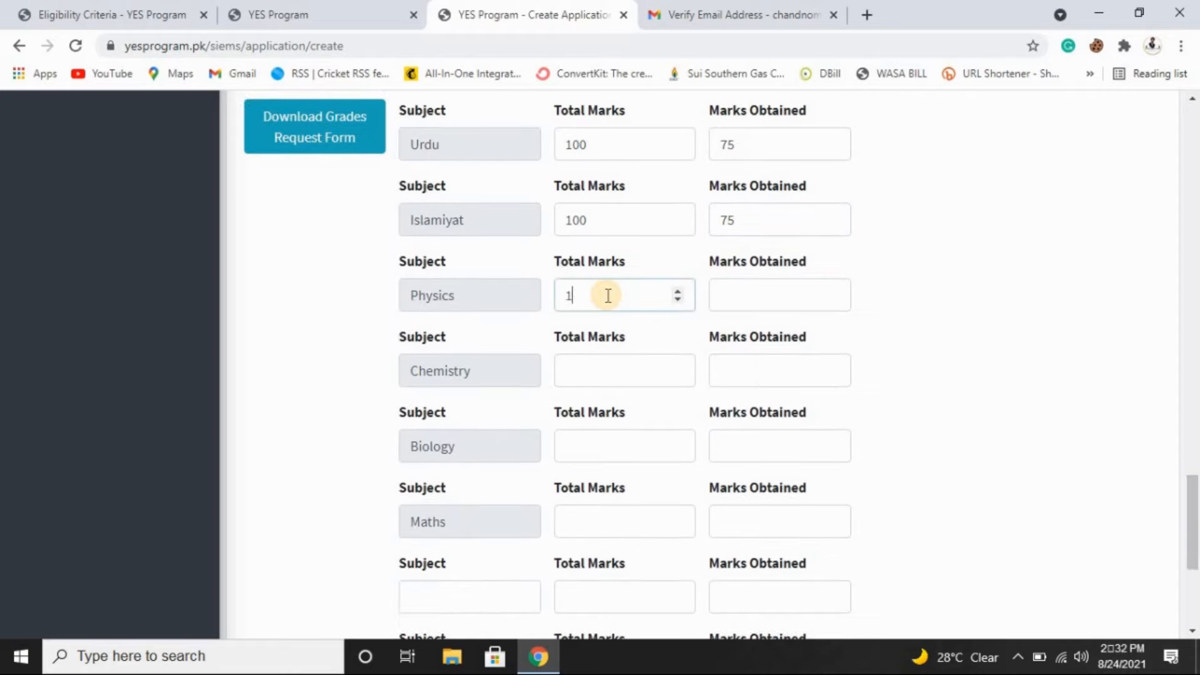
left_click(759, 300)
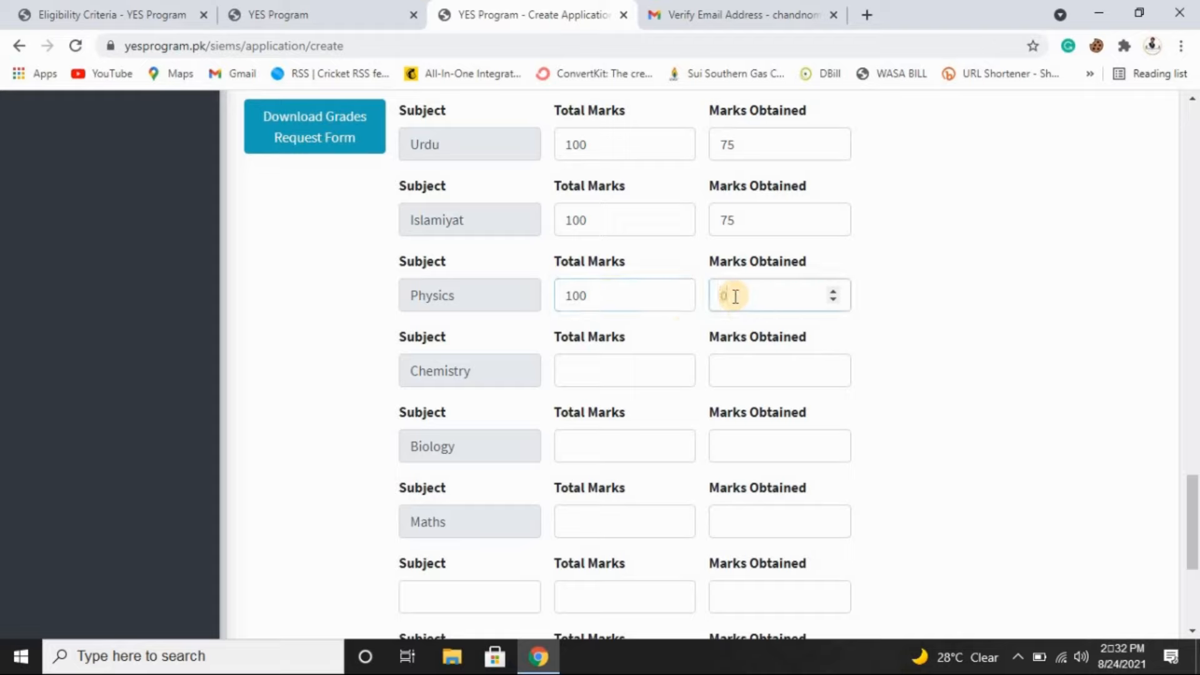
left_click(599, 297)
key("BackSpace")
type("0")
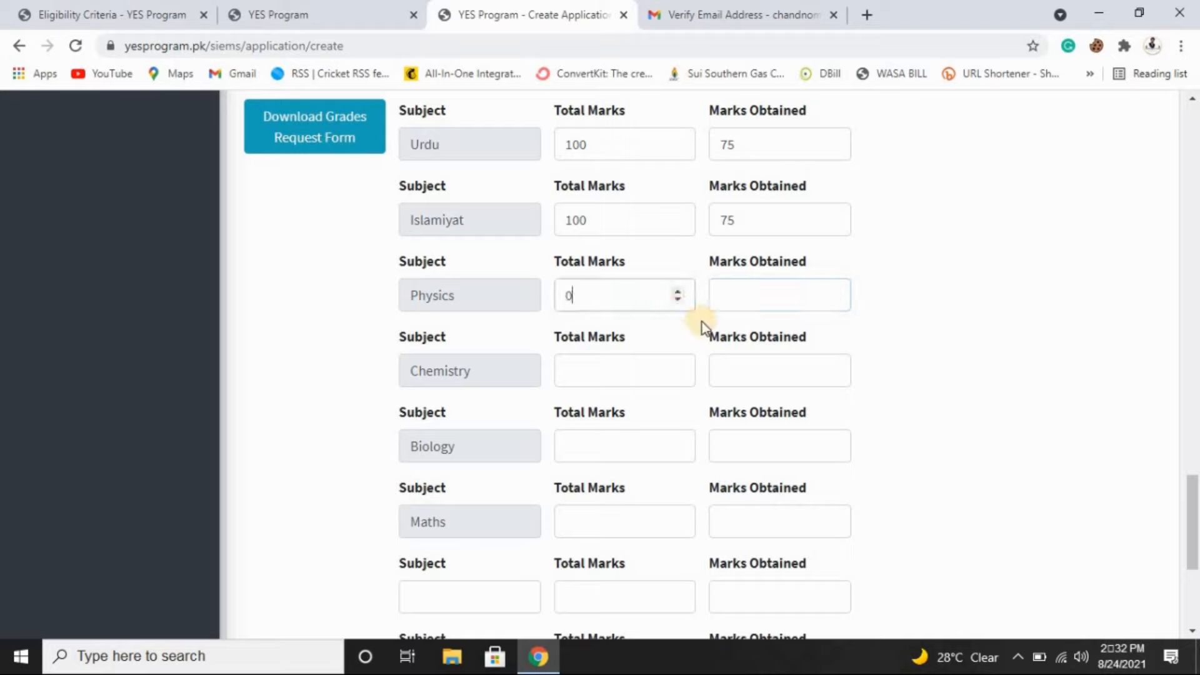
left_click(735, 297)
type("0")
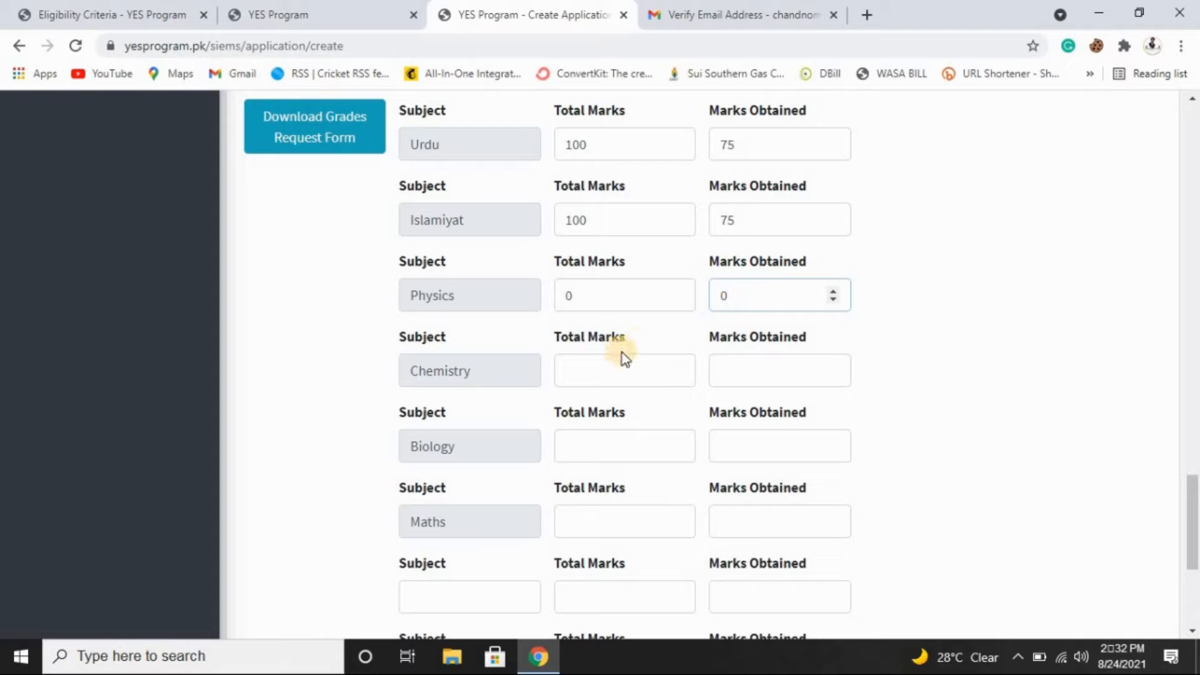
Step: For 2020-2021, enter 0 for both total marks and marks obtained in Chemistry and Biology
left_click(606, 362)
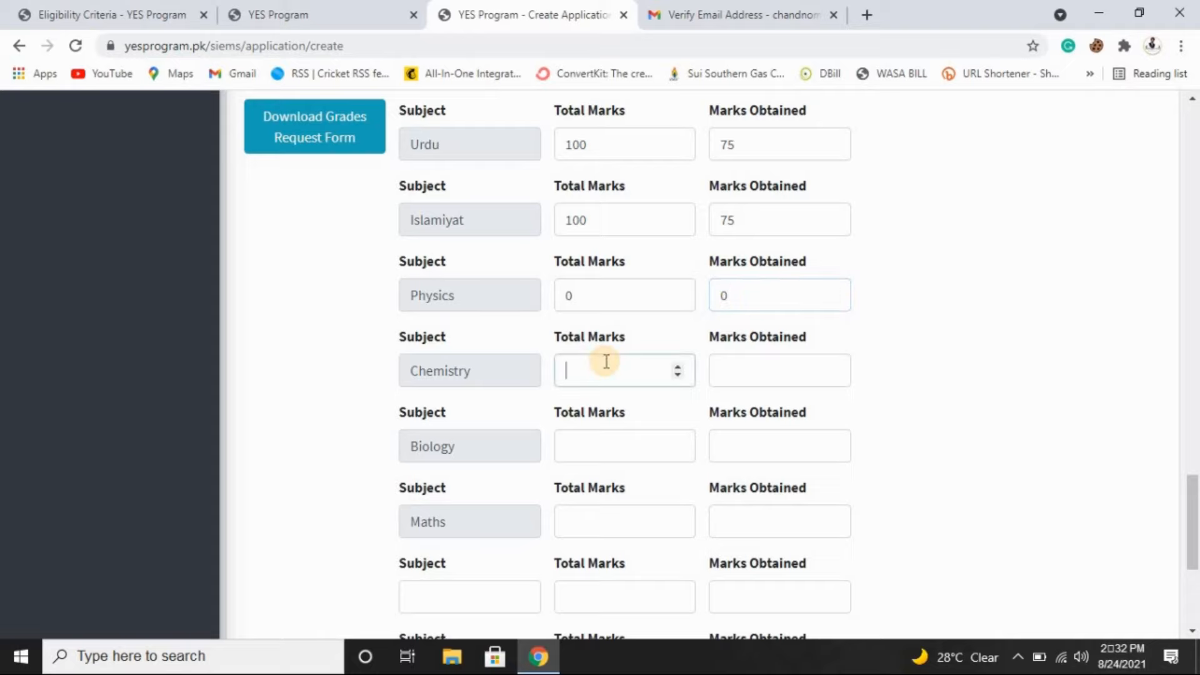
left_click(770, 379)
type("0")
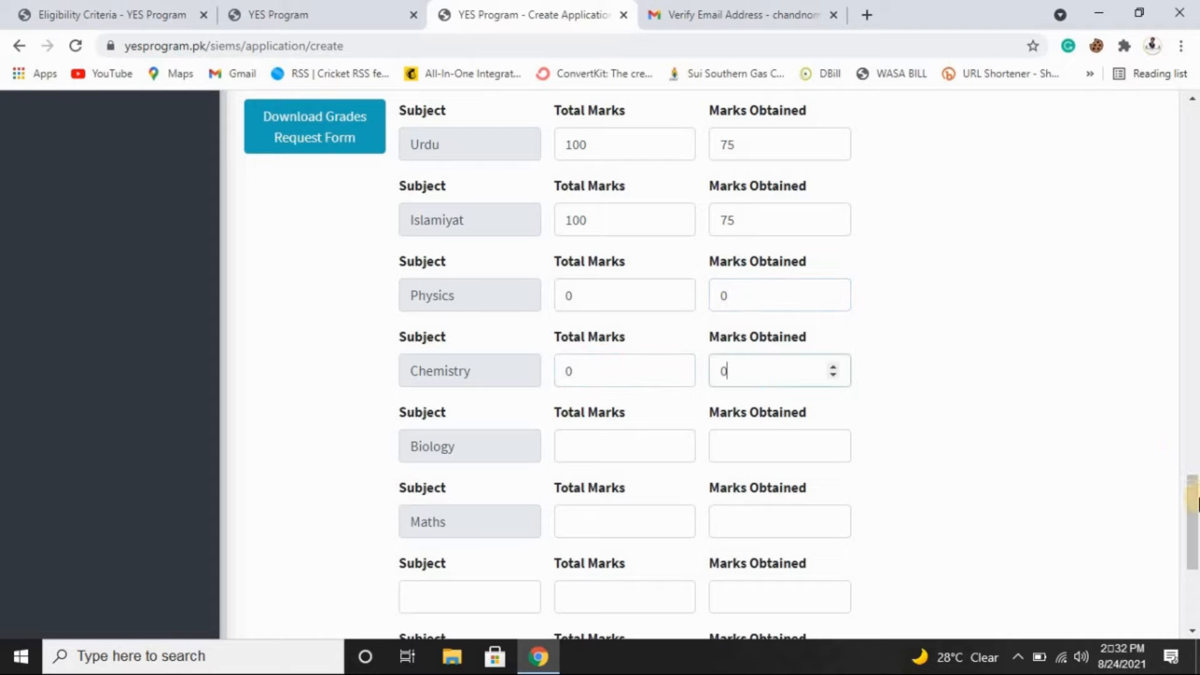
scroll(1032, 463, "down", 2)
left_click(606, 322)
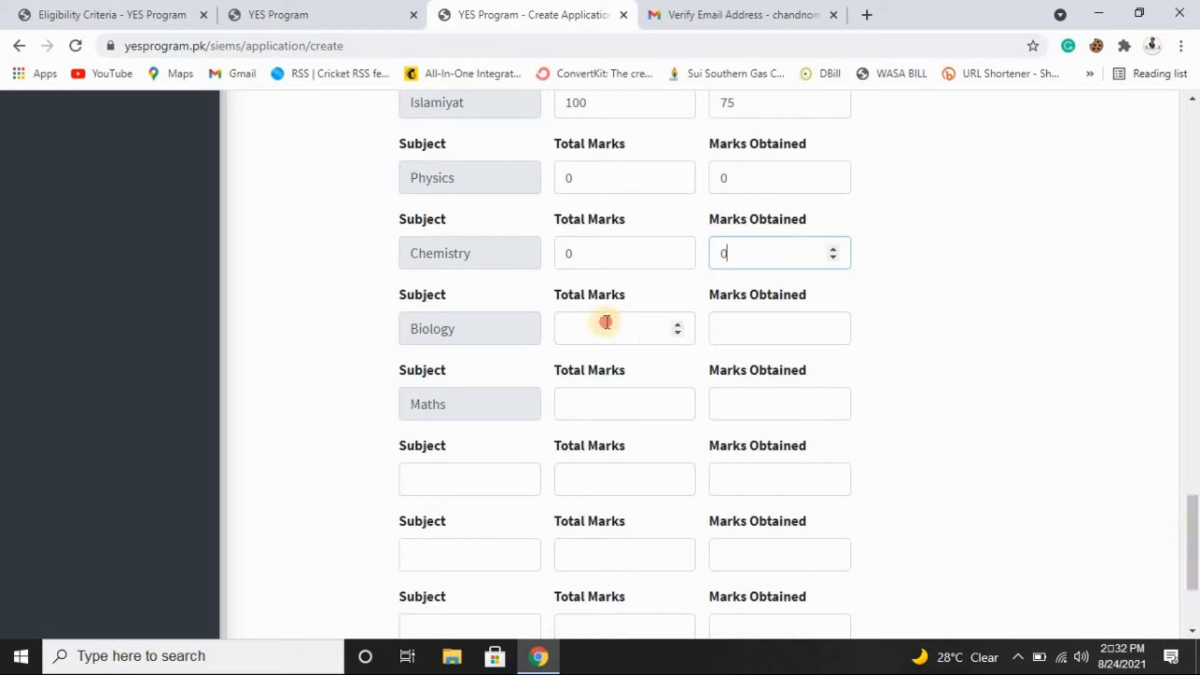
type("0")
left_click(753, 335)
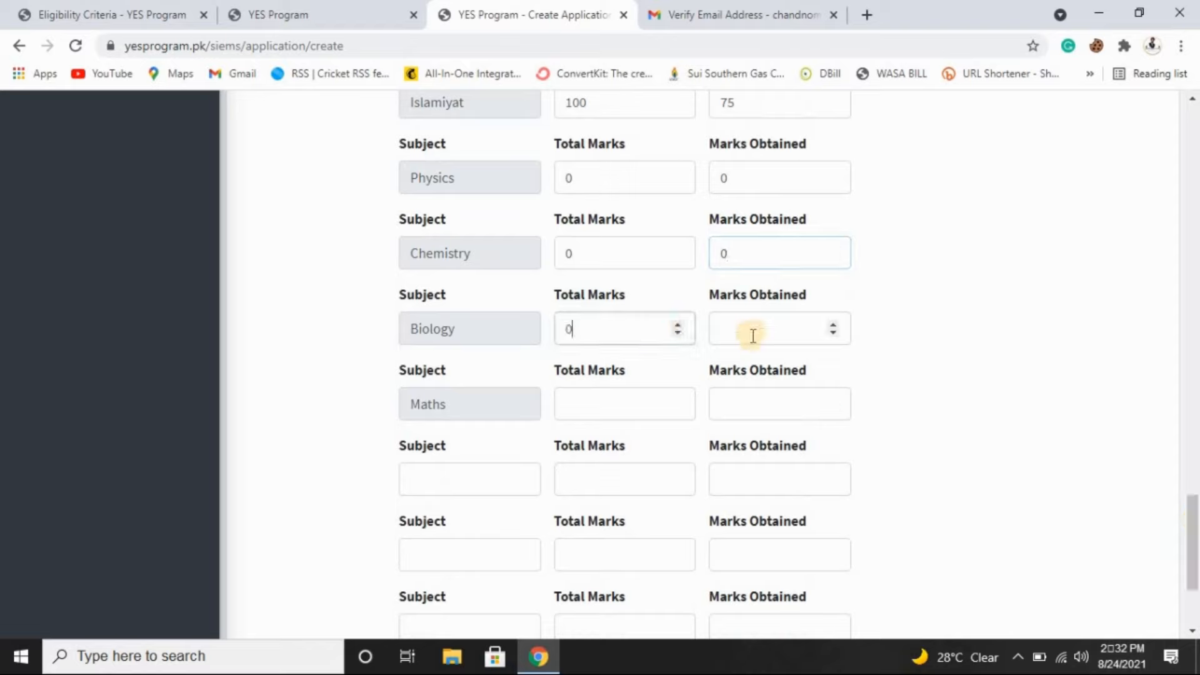
type("0")
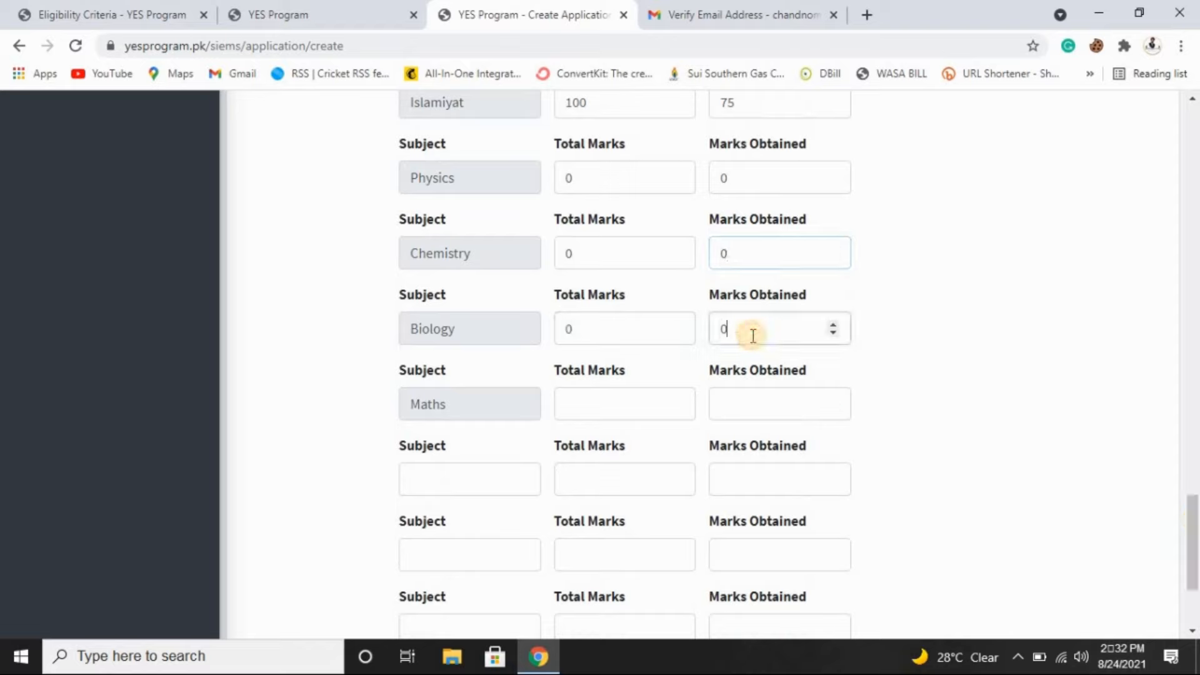
Step: Enter 0 for both 2020-2021 Maths marks, then save the academic marks section and continue to the document uploads
left_click(600, 397)
type("0")
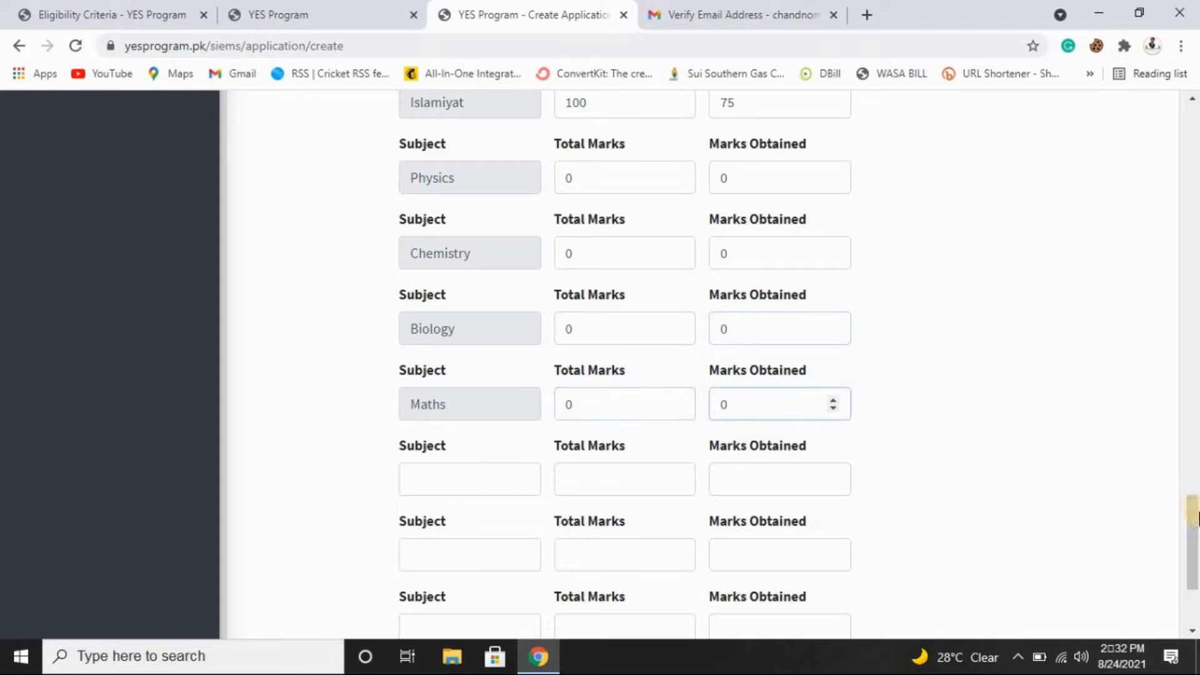
left_click_drag(1195, 548, 1193, 612)
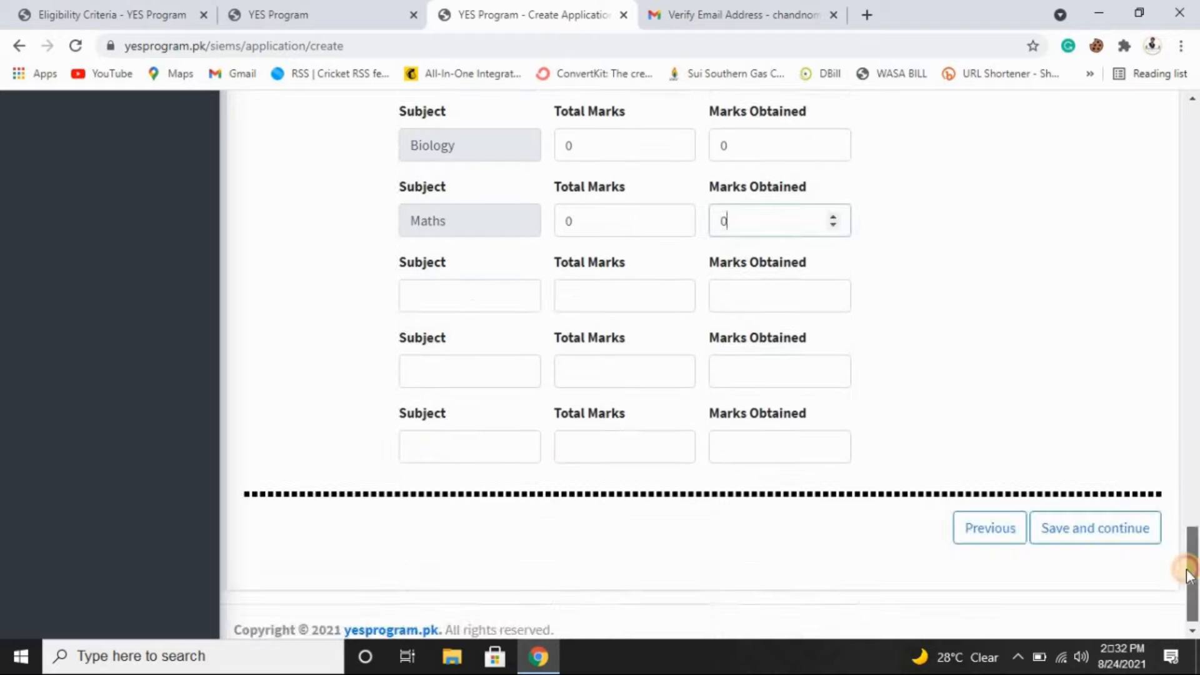
left_click(1099, 534)
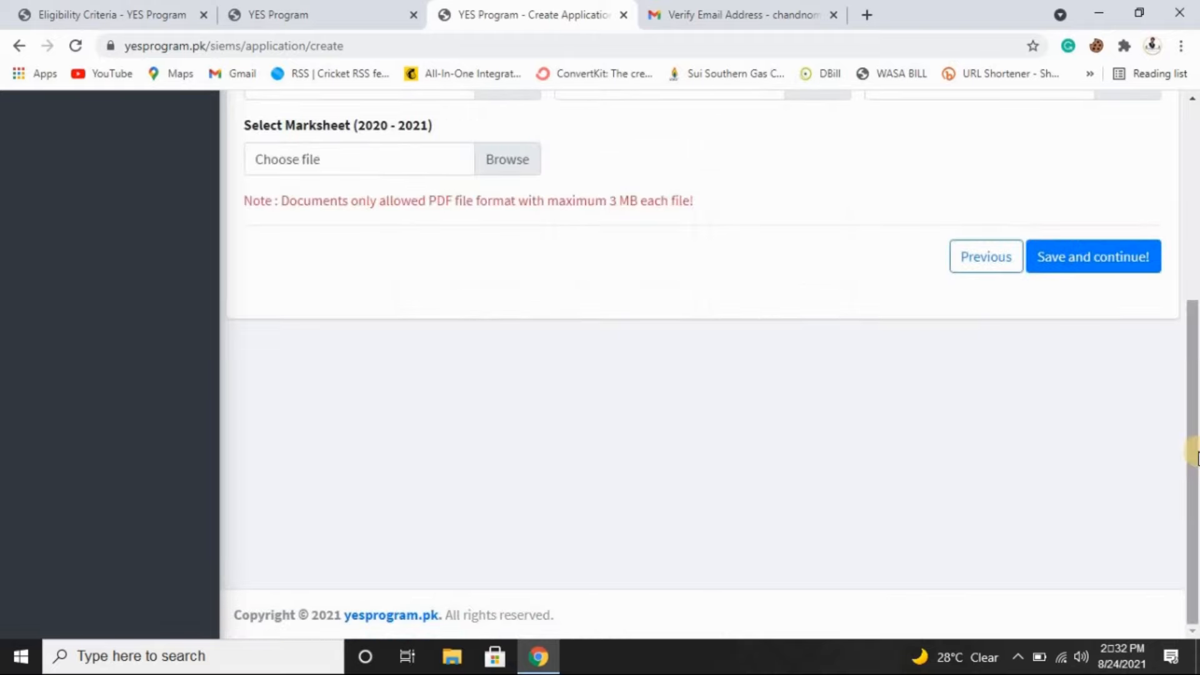
Step: Attach YES_Logo_1024px from the Documents folder as the Nadra Bayform/BirthCertificate file
left_click_drag(1194, 456, 1197, 344)
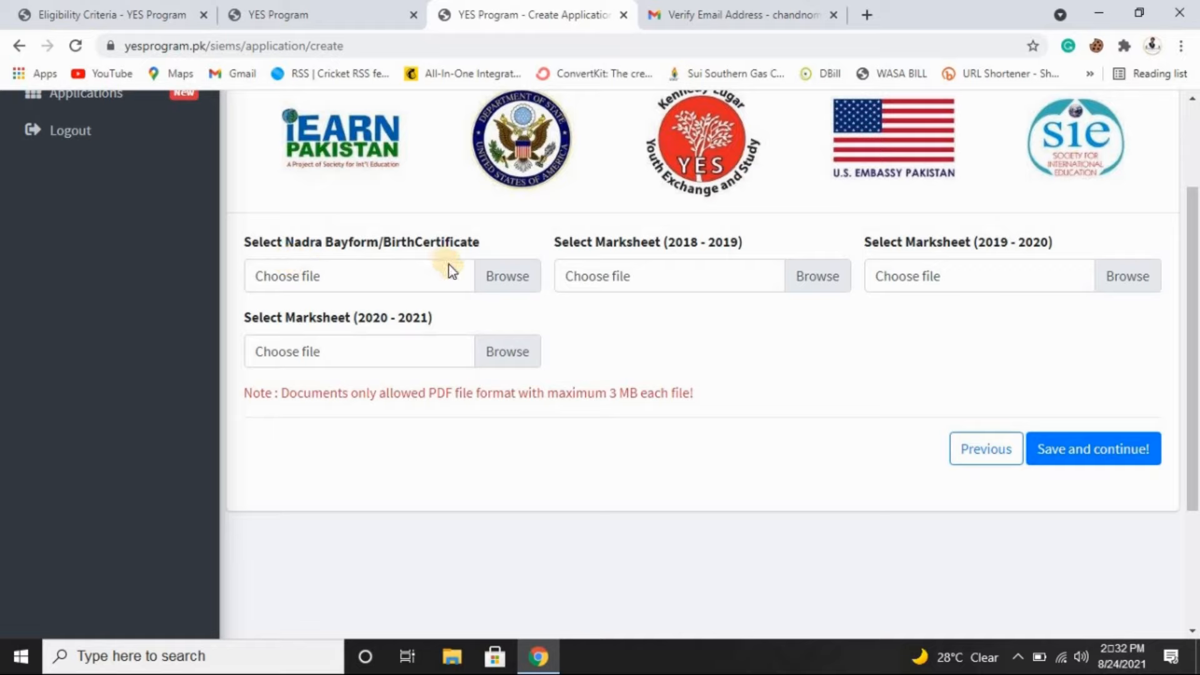
left_click(494, 279)
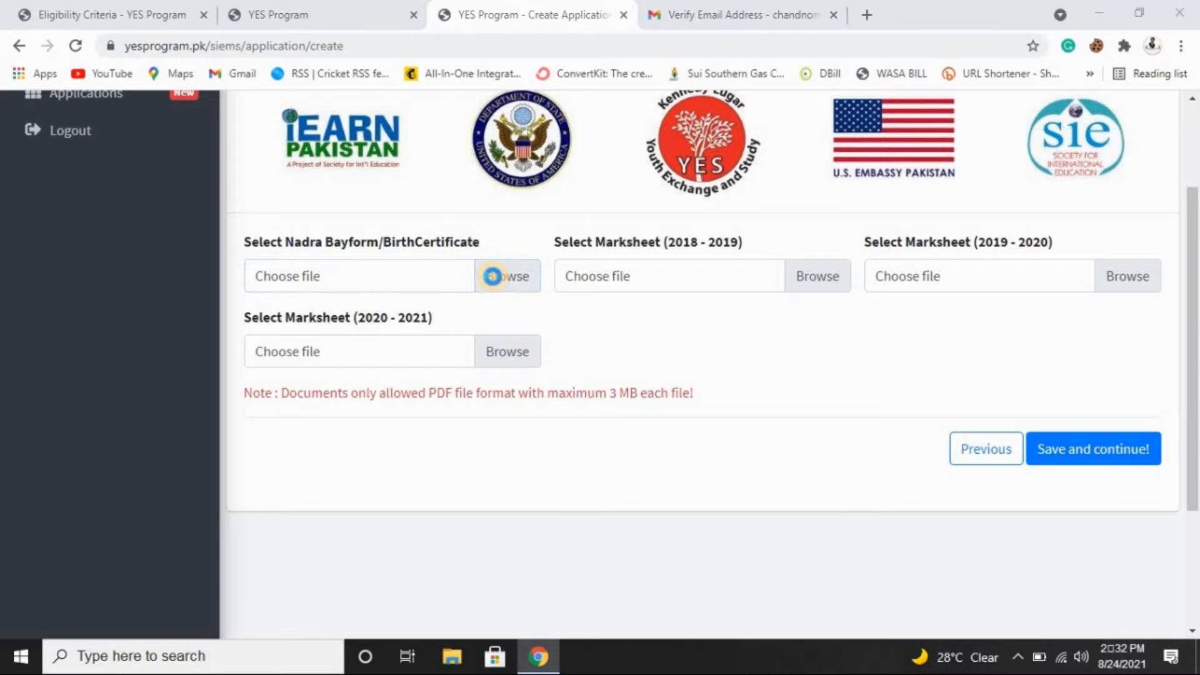
left_click(494, 279)
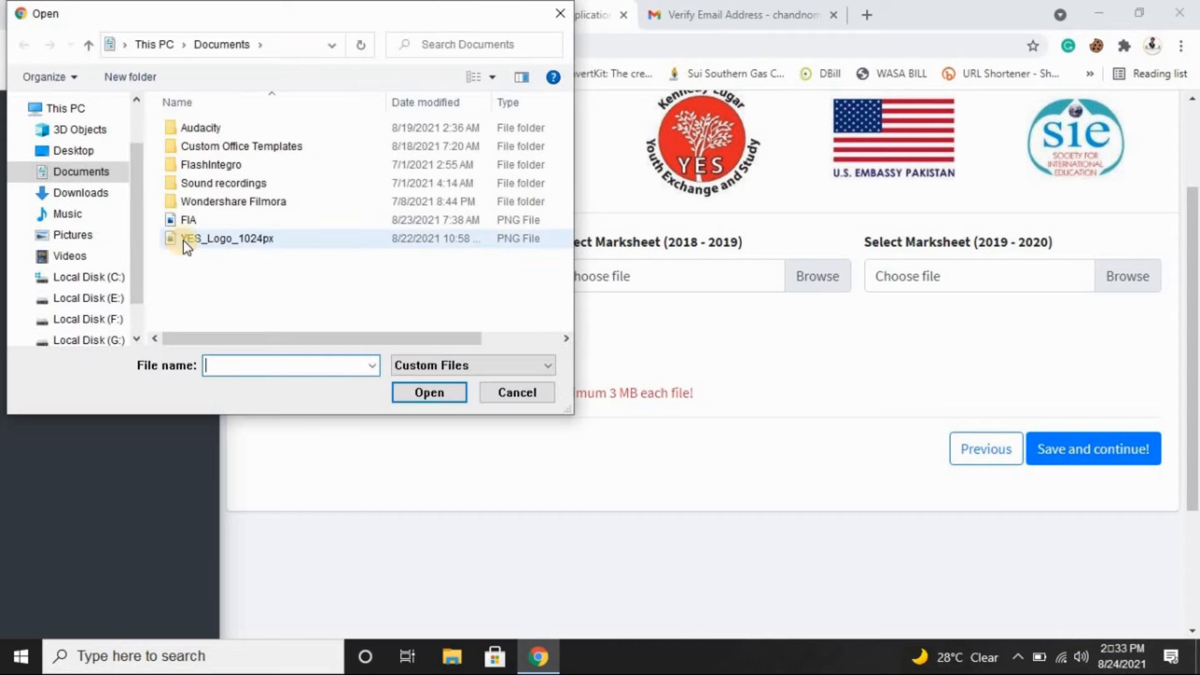
left_click(194, 240)
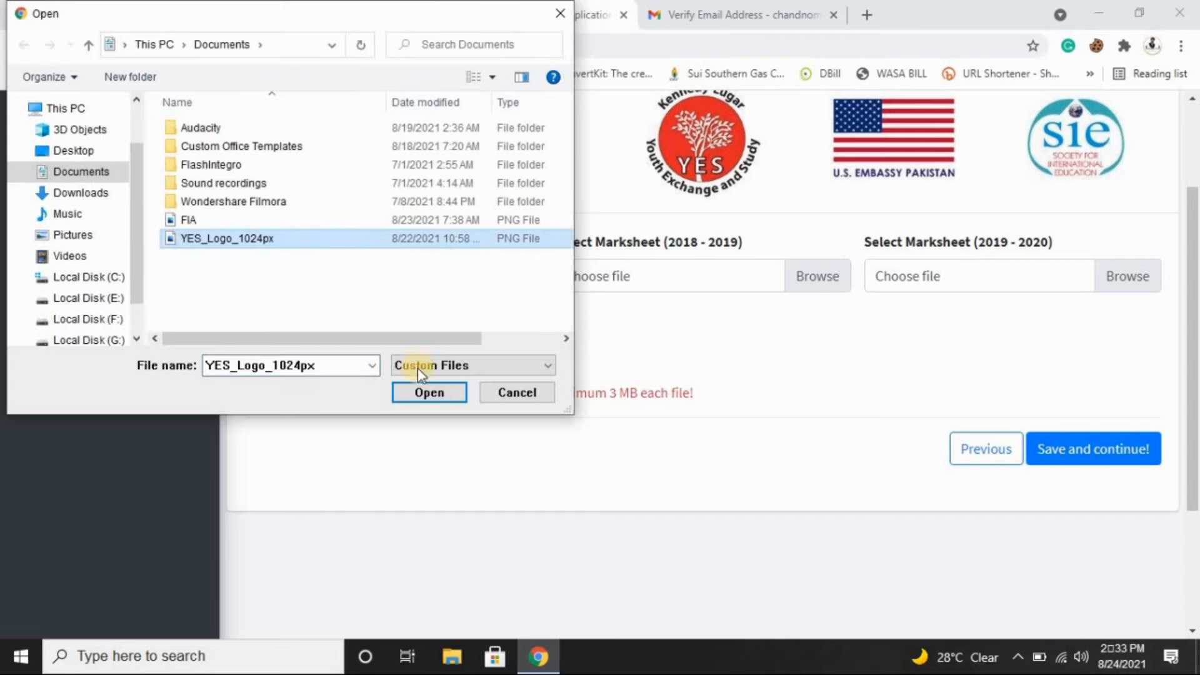
left_click(432, 403)
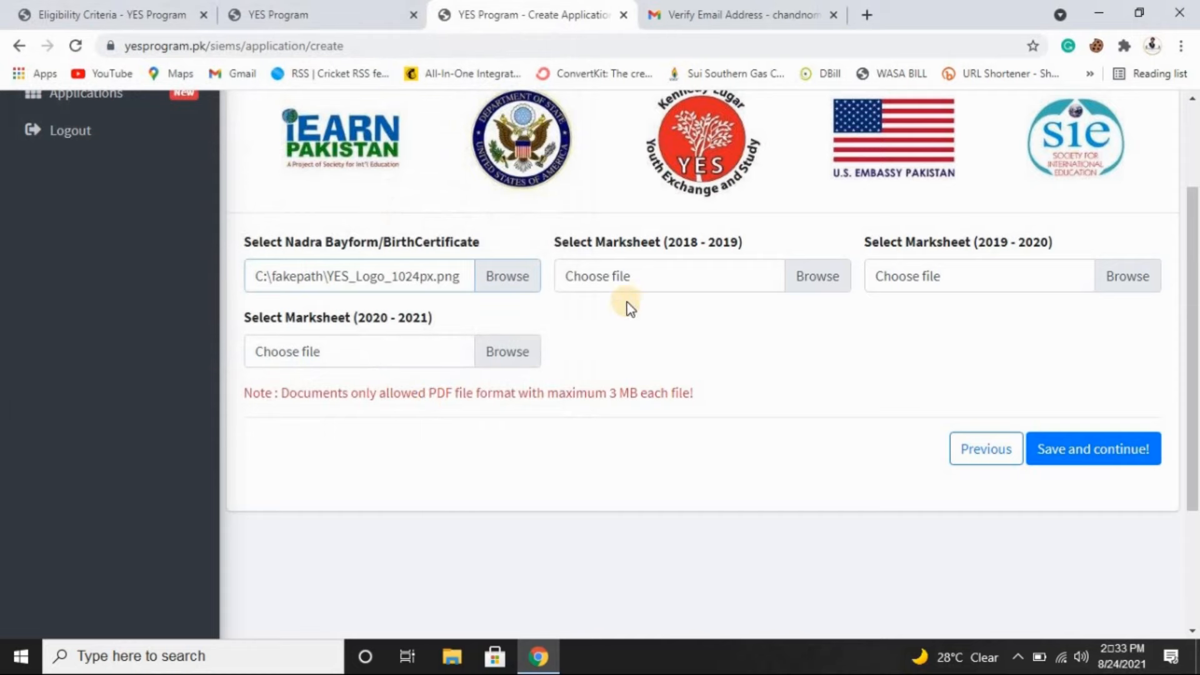
Step: Attach YES_Logo_1024px from the Documents folder as both the 2018-2019 and 2019-2020 marksheets
left_click(807, 276)
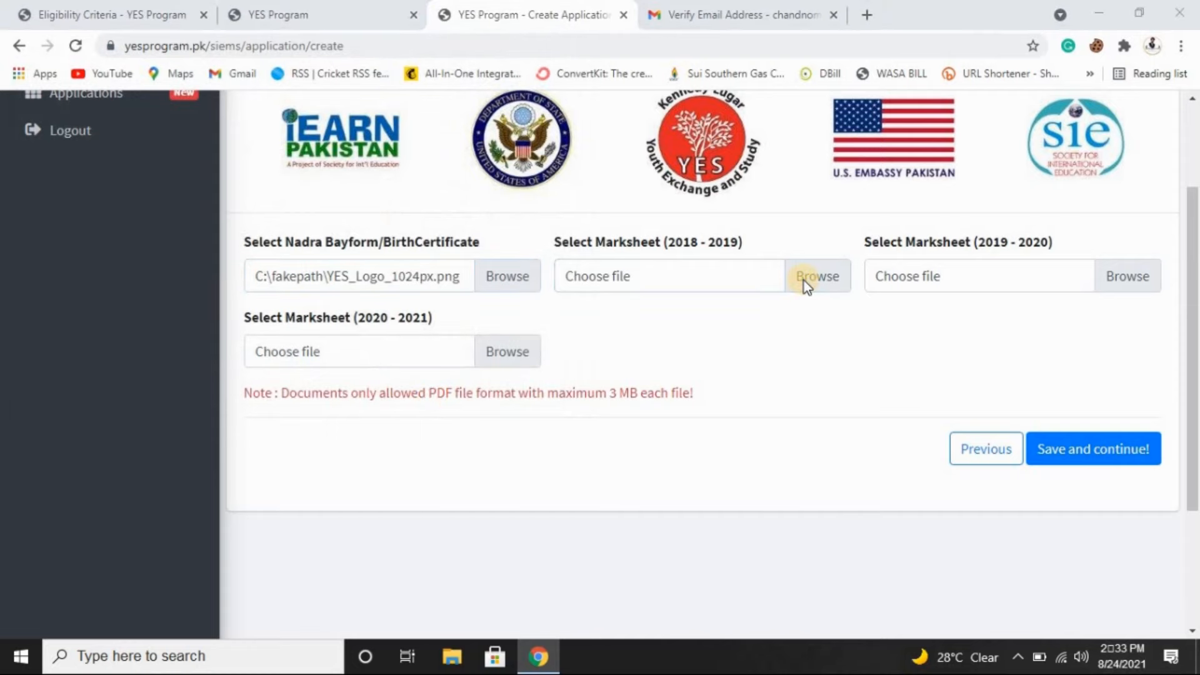
left_click(255, 242)
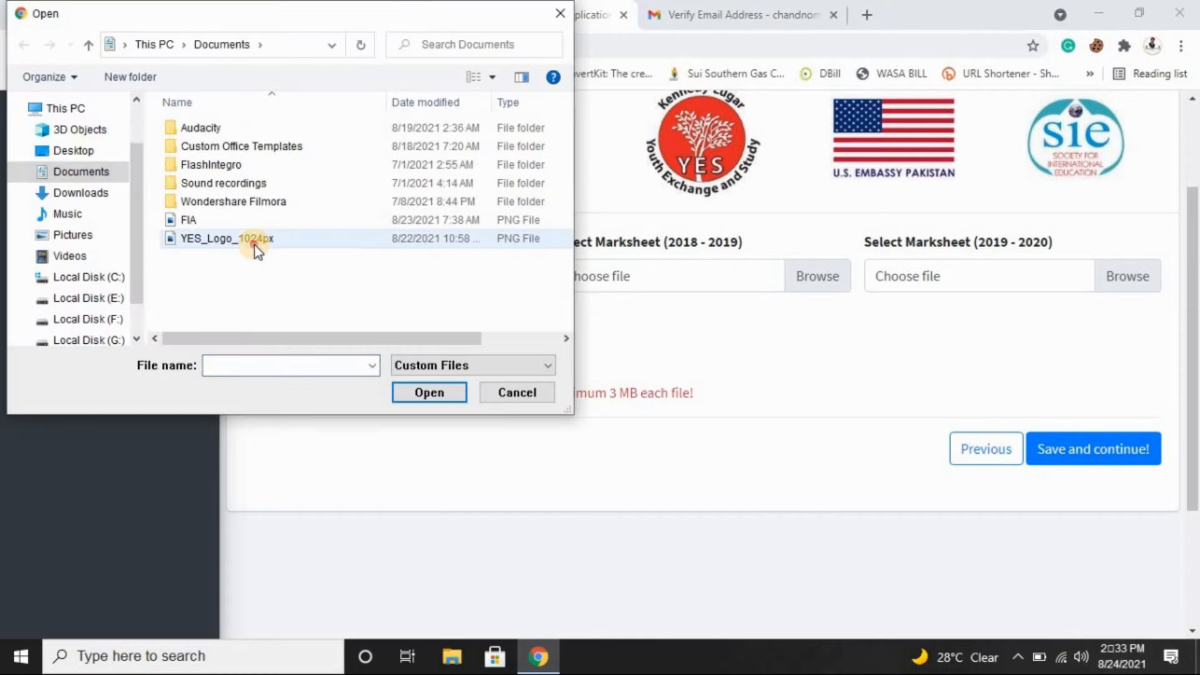
left_click(446, 395)
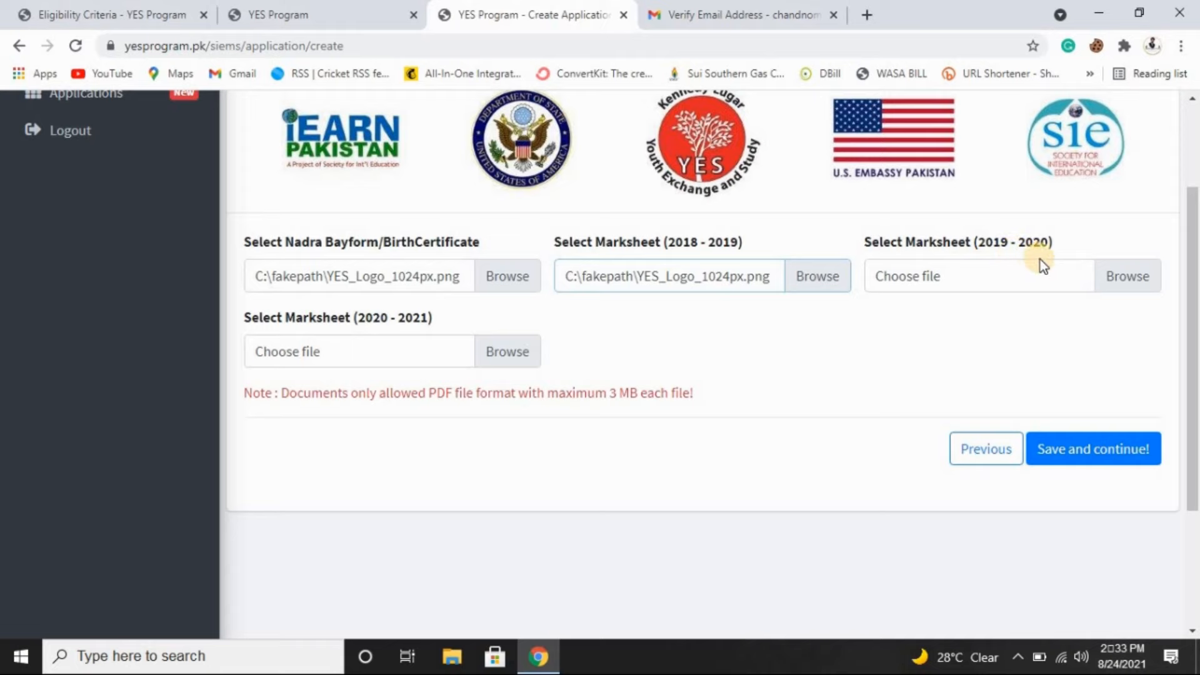
left_click(1118, 279)
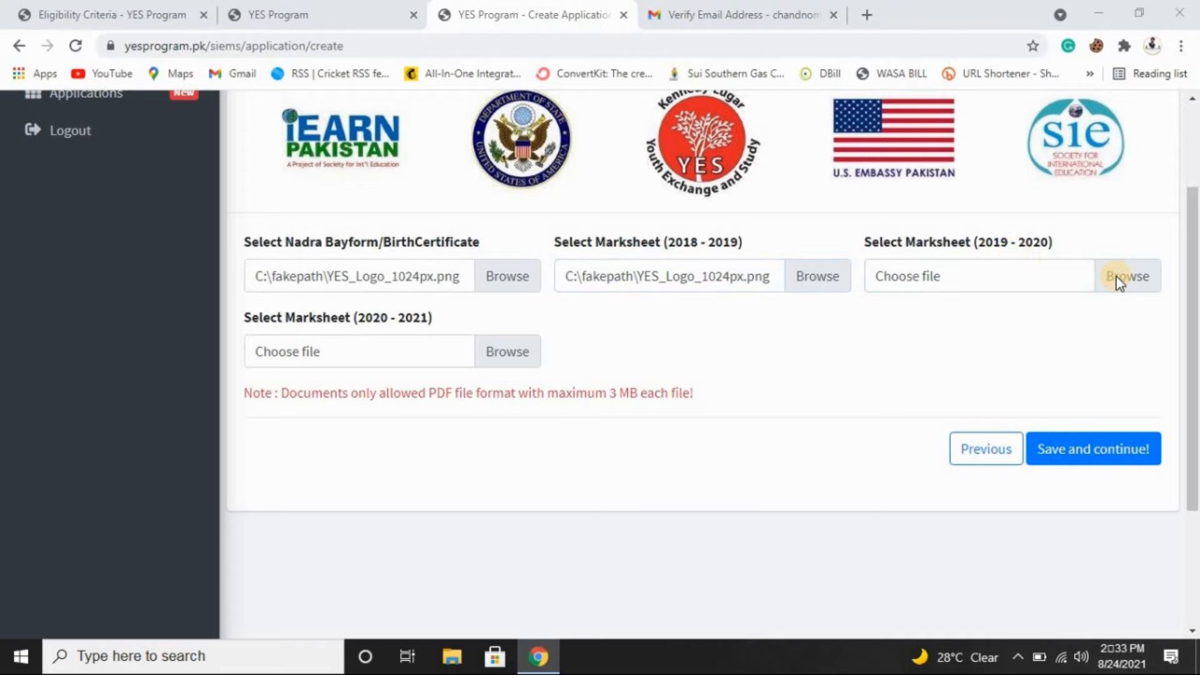
left_click(330, 240)
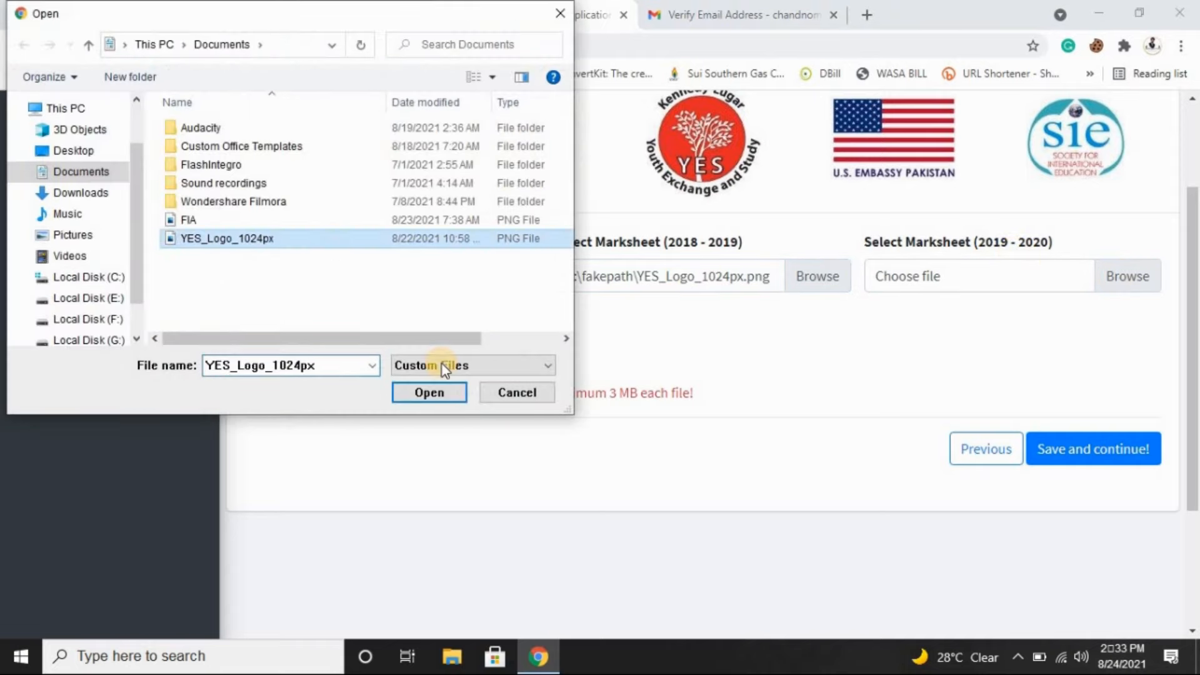
left_click(437, 398)
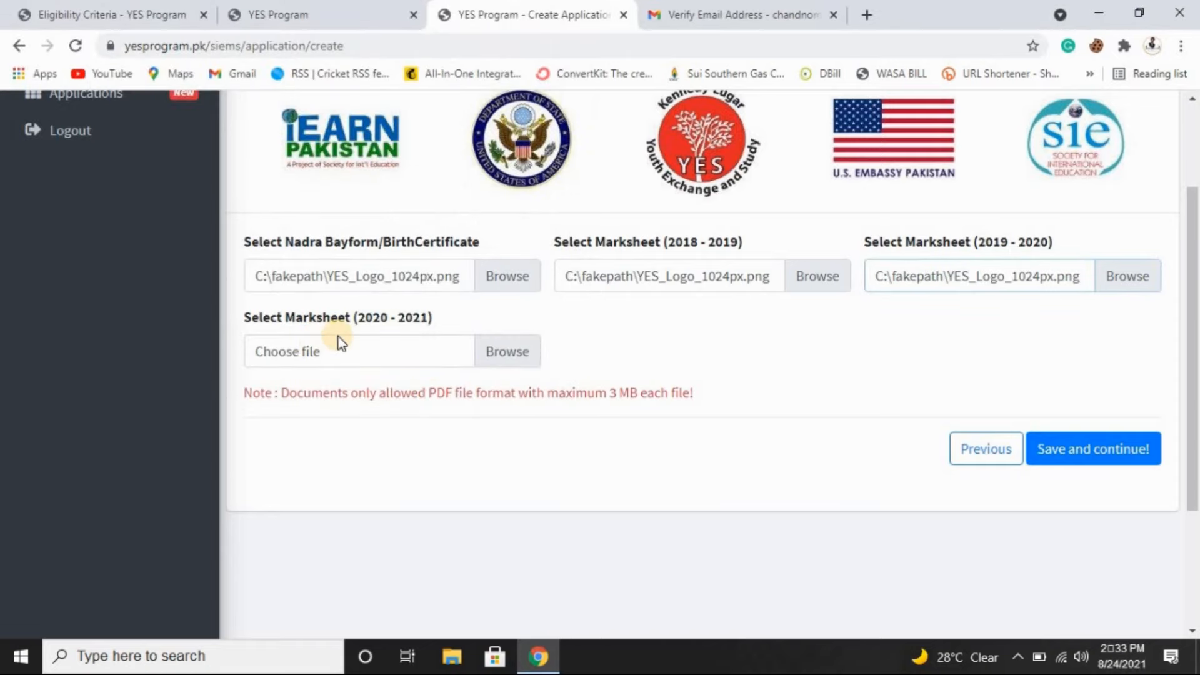
Step: Attach YES_Logo_1024px as the 2020-2021 marksheet and try to save the uploaded documents and continue
left_click(502, 352)
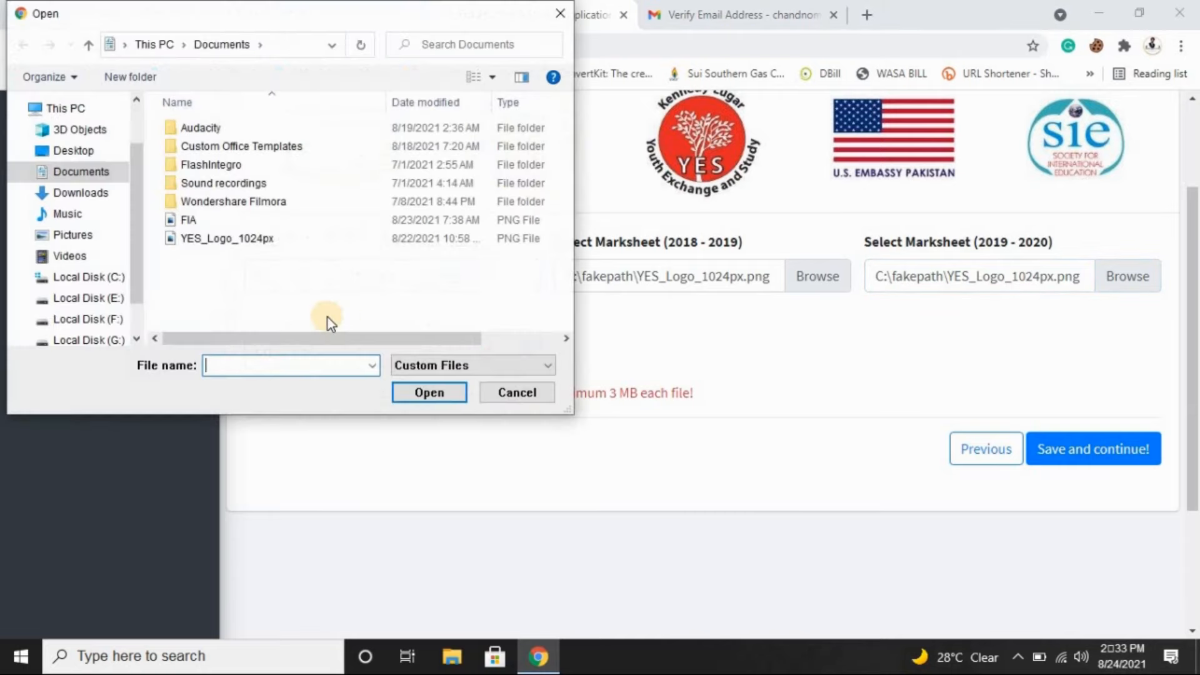
left_click(273, 241)
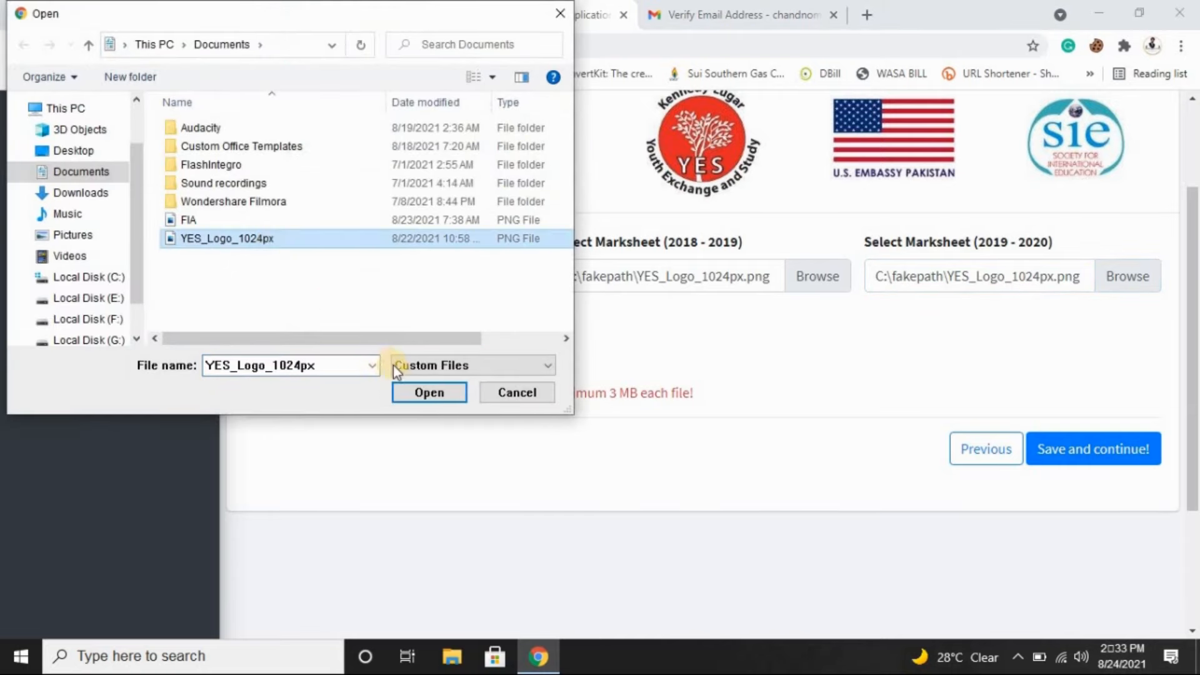
left_click(430, 399)
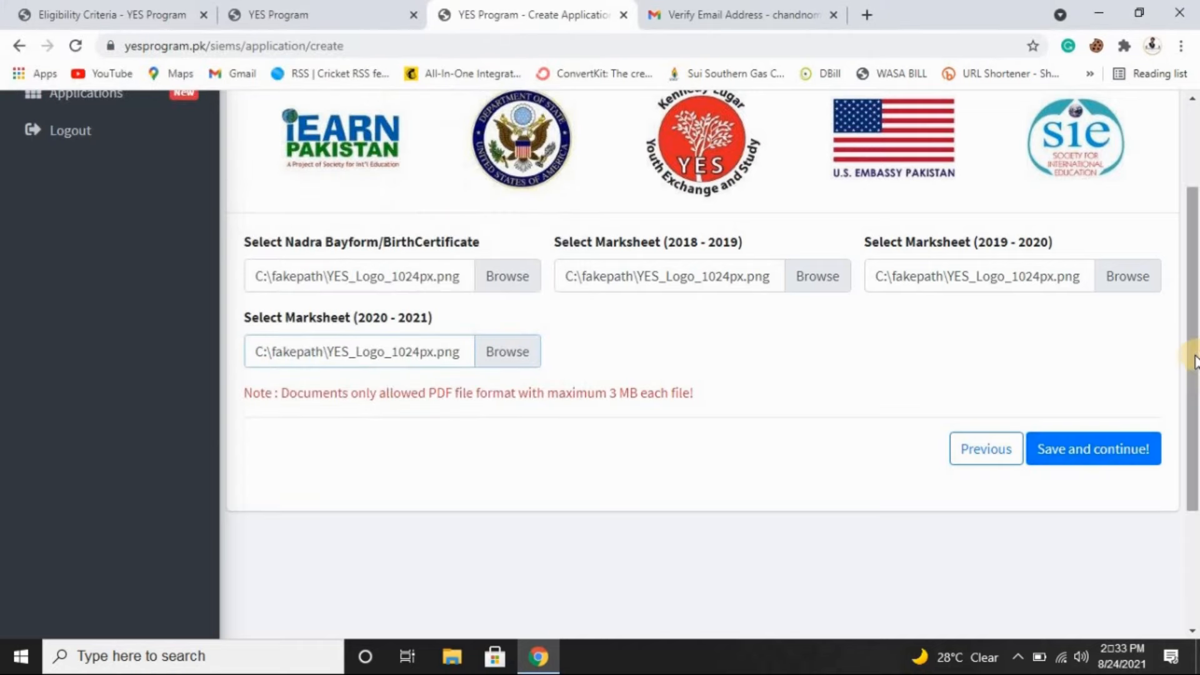
scroll(1194, 396, "down", 1)
left_click(1096, 393)
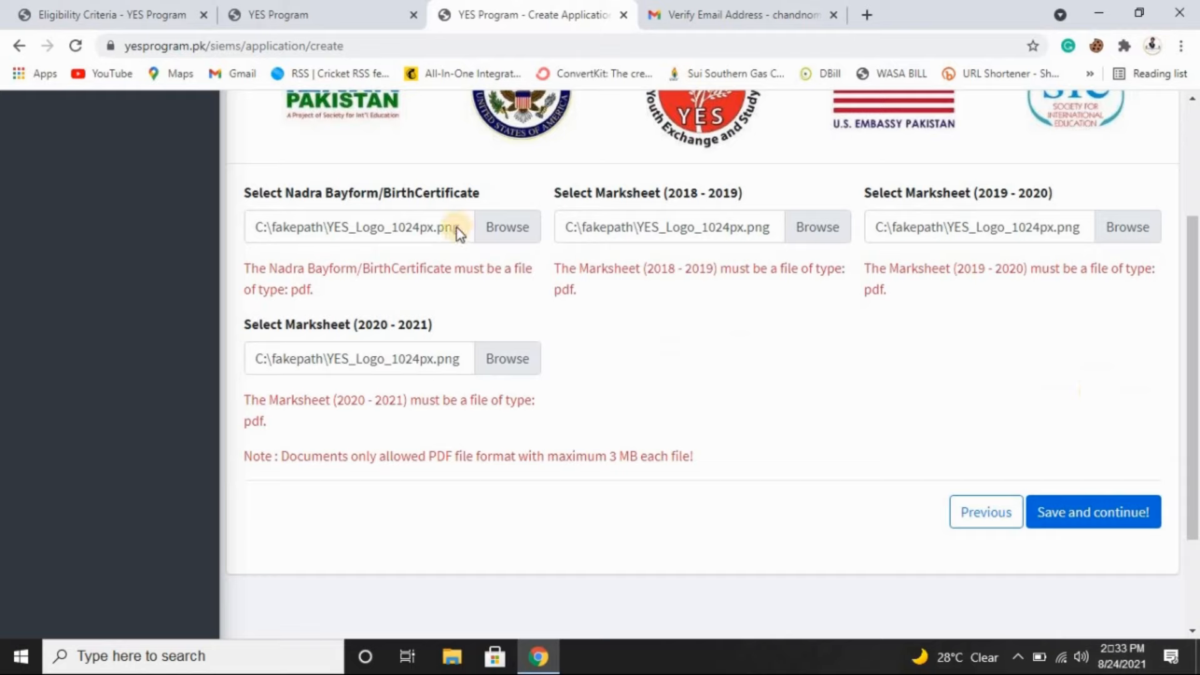
Step: Attach the Respiration PDF from the Downloads folder as the Nadra Bayform/BirthCertificate file
left_click(500, 237)
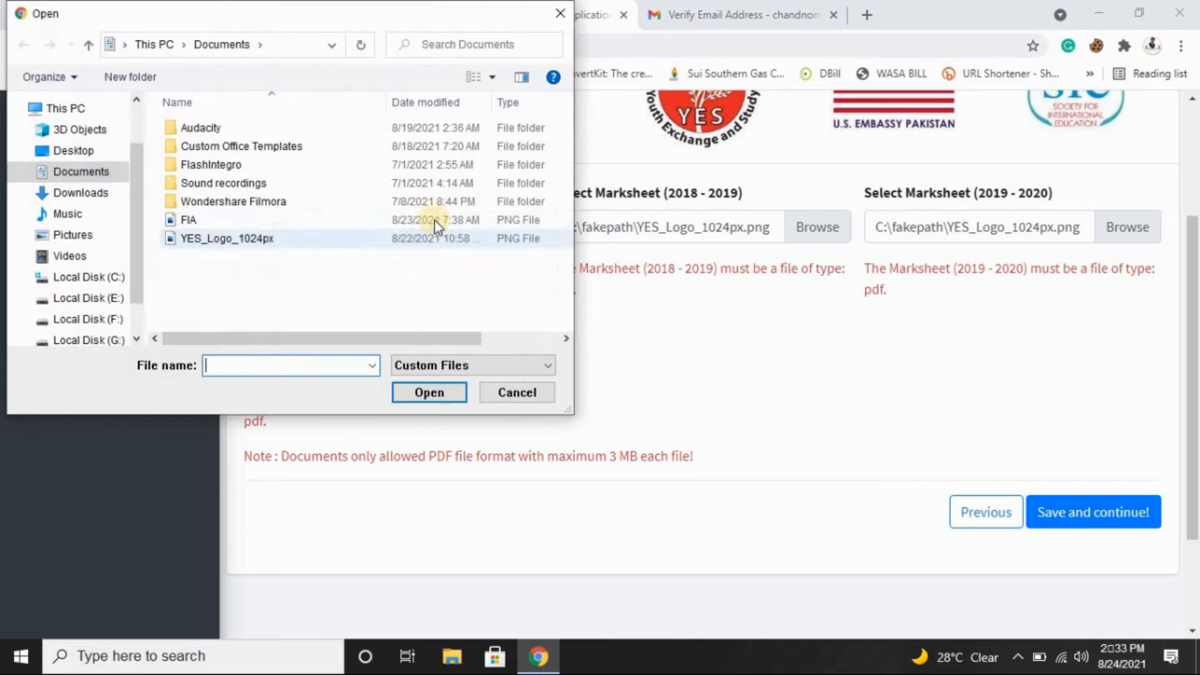
left_click(90, 180)
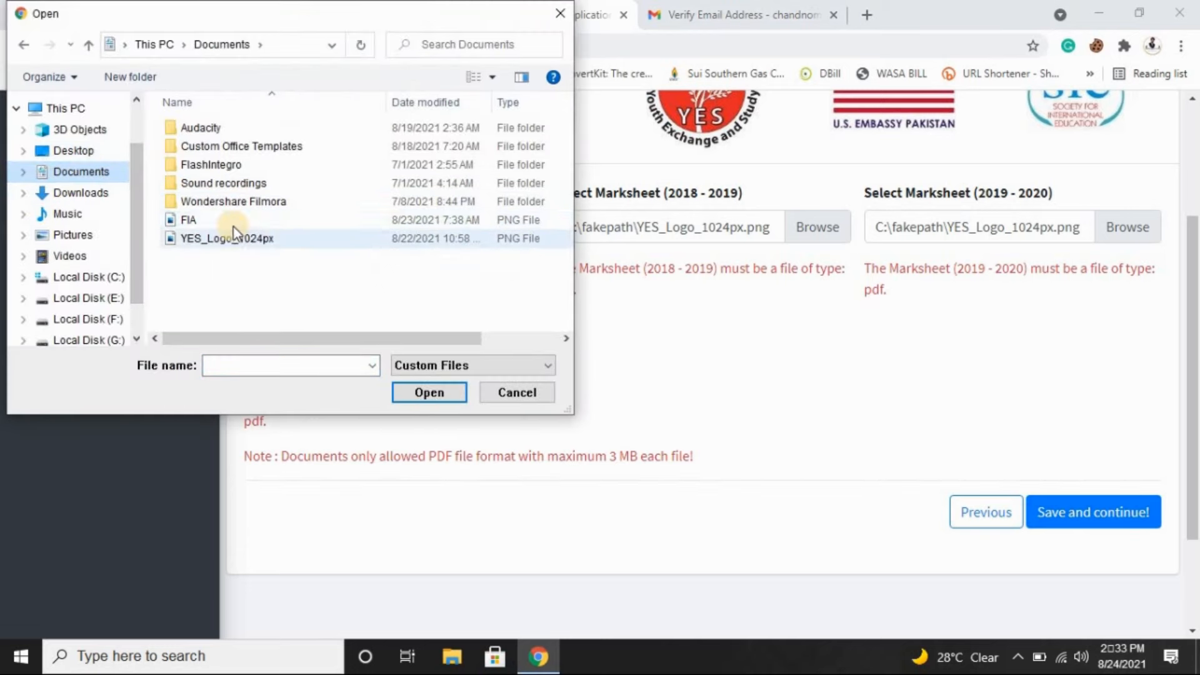
left_click(87, 194)
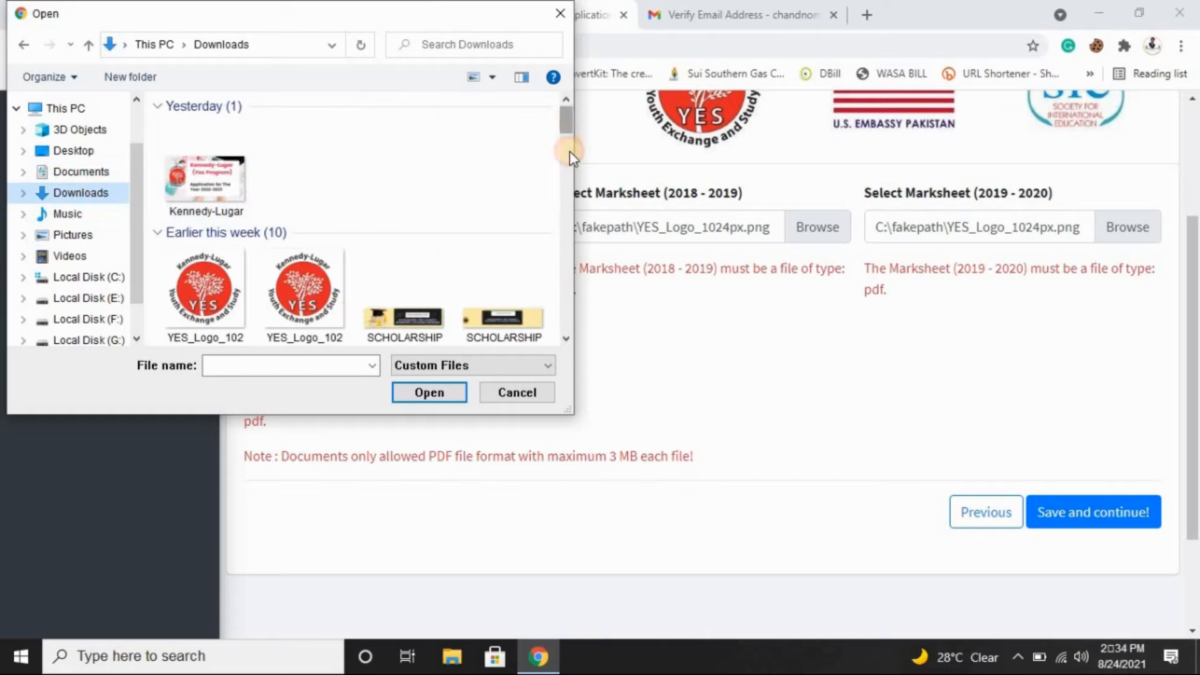
left_click_drag(569, 151, 569, 183)
left_click_drag(565, 120, 565, 173)
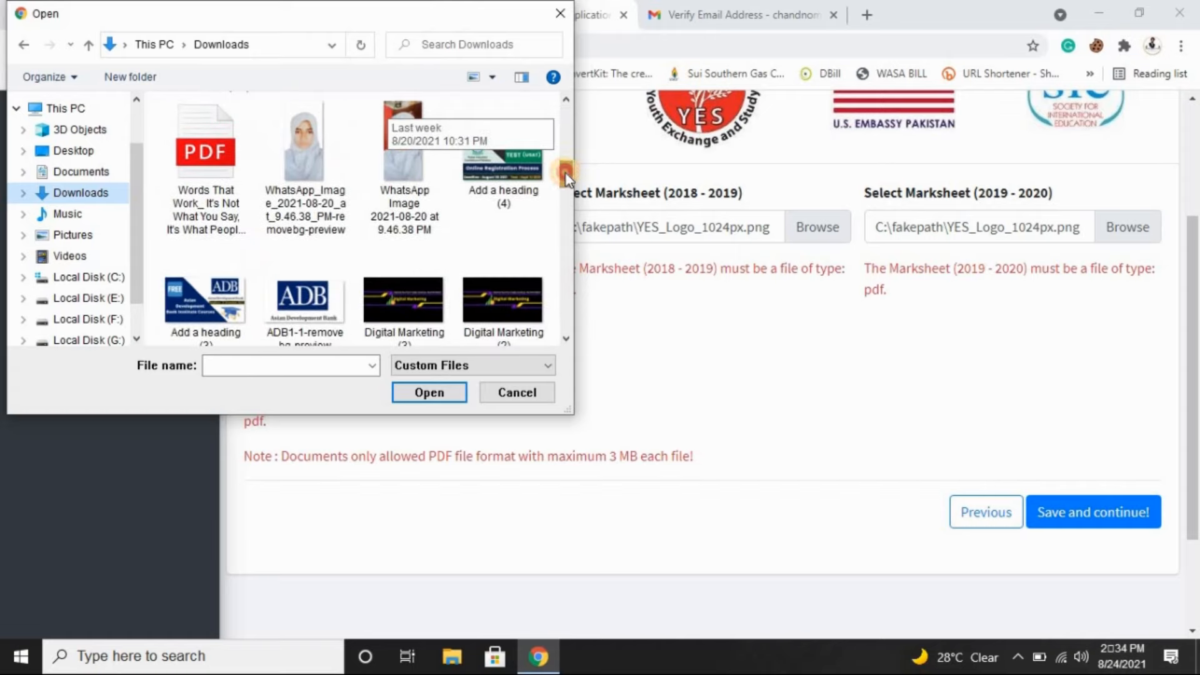
left_click(215, 163)
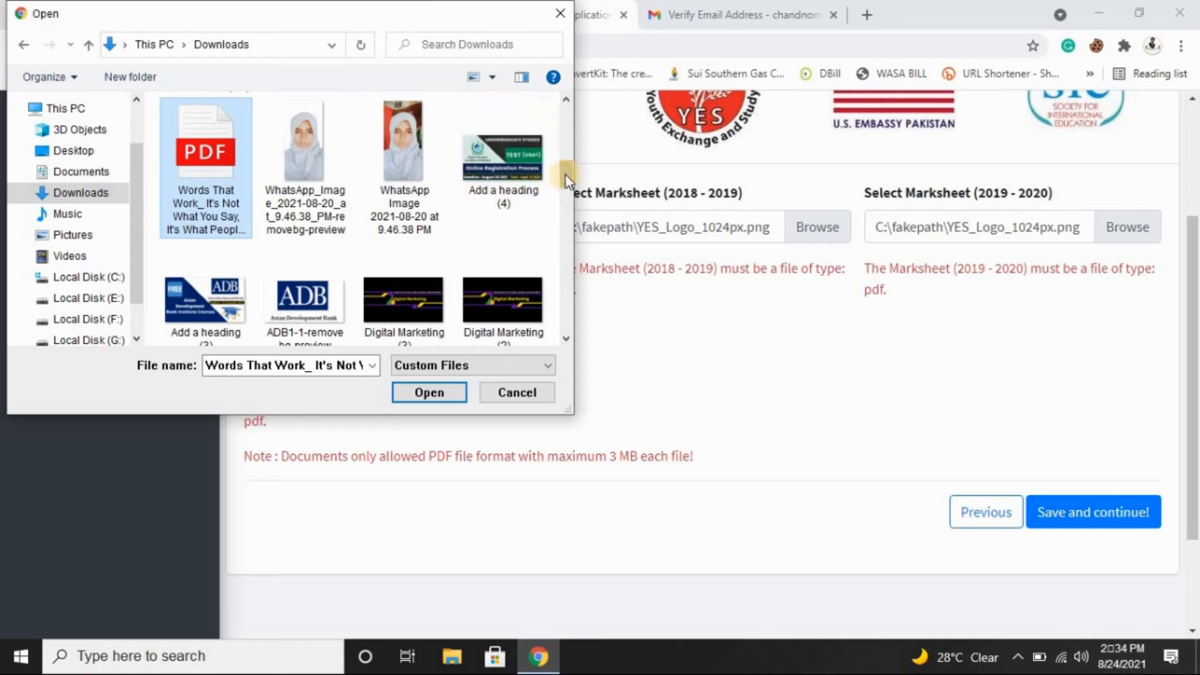
left_click_drag(565, 175, 565, 206)
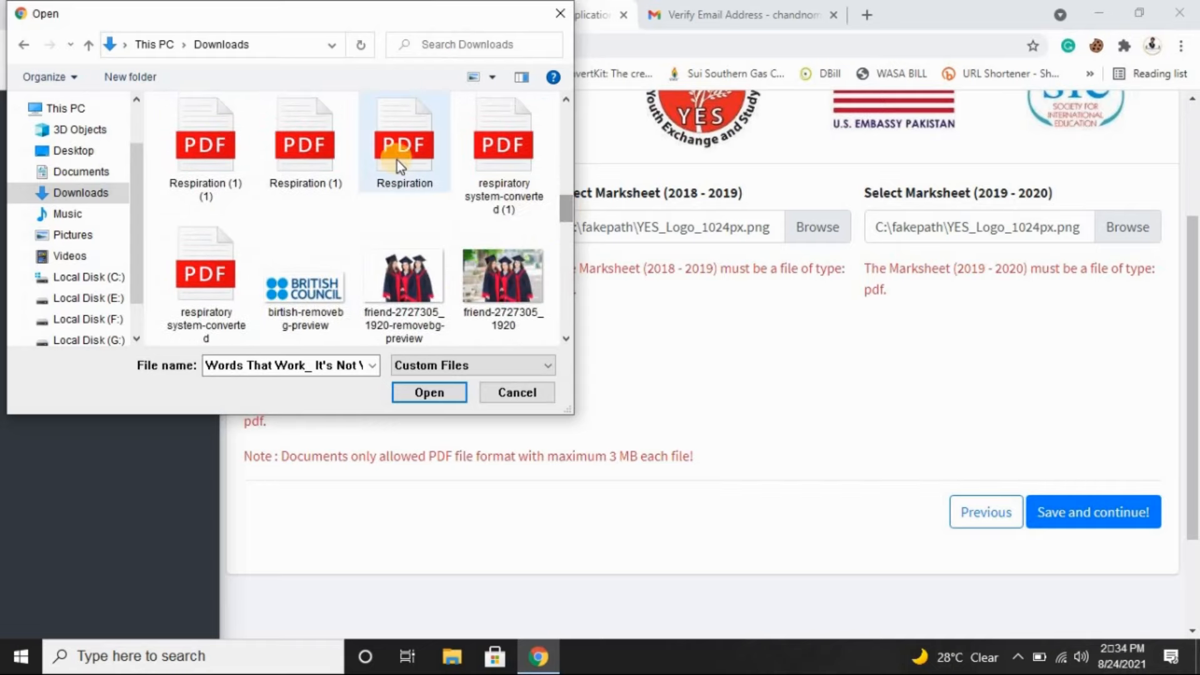
left_click(373, 163)
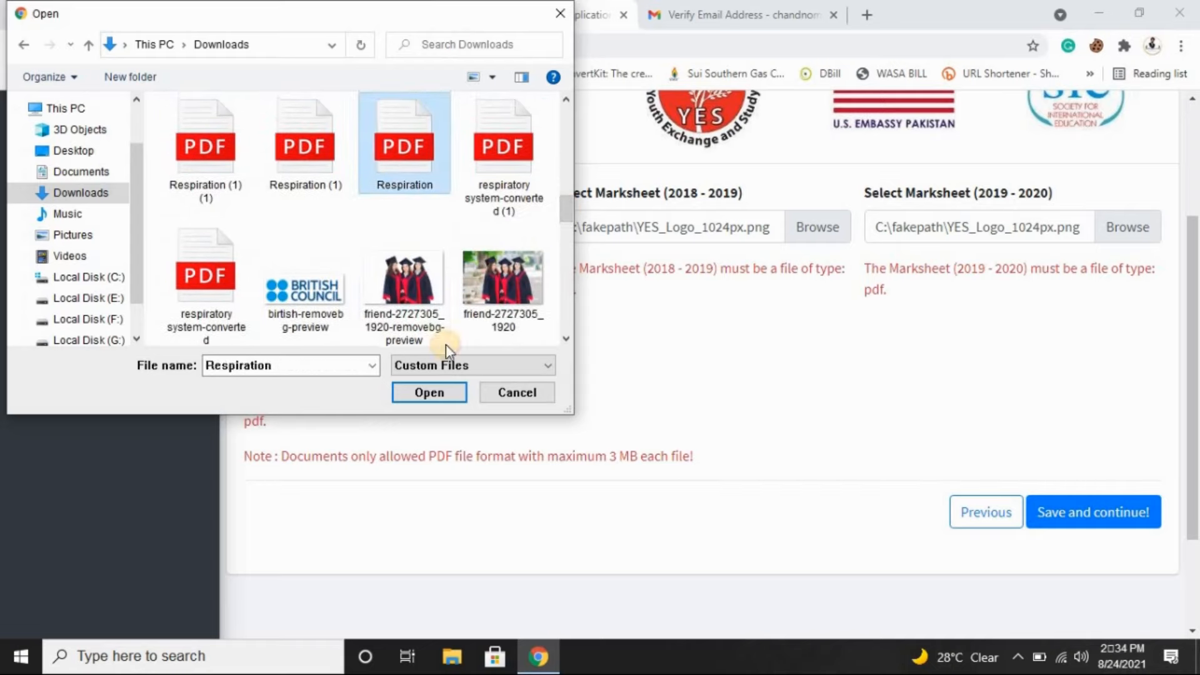
left_click(432, 393)
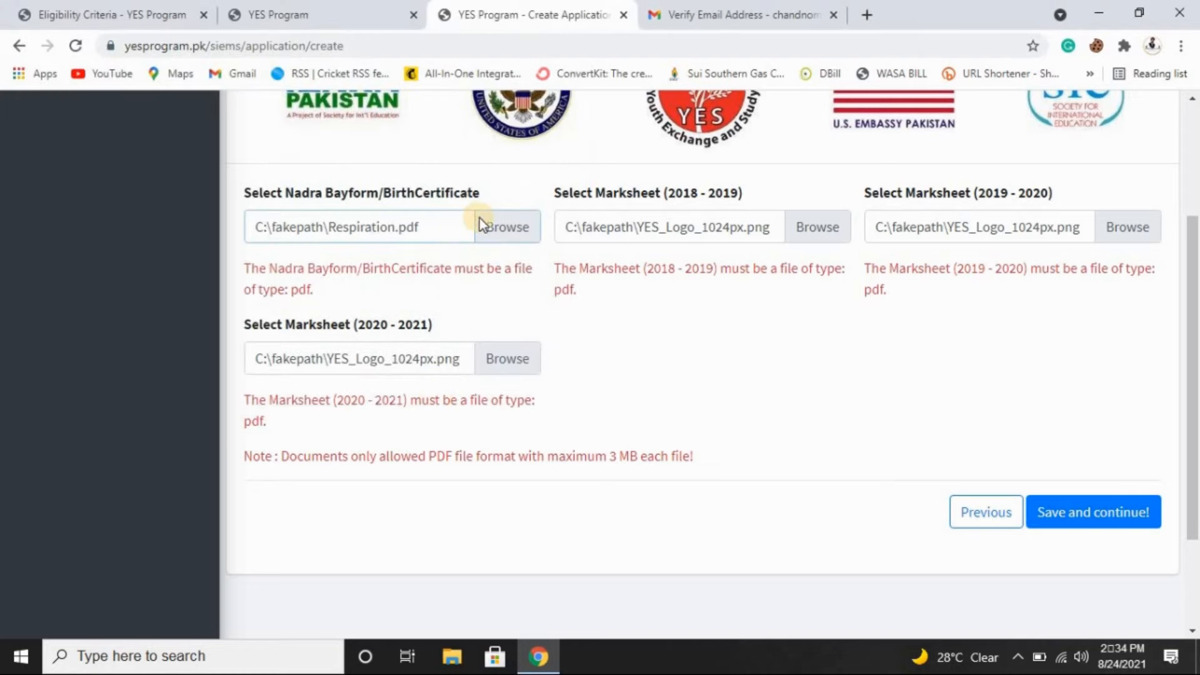
Step: Replace the Nadra Bayform/BirthCertificate file with the Assignment PDF from the Downloads folder
left_click(494, 226)
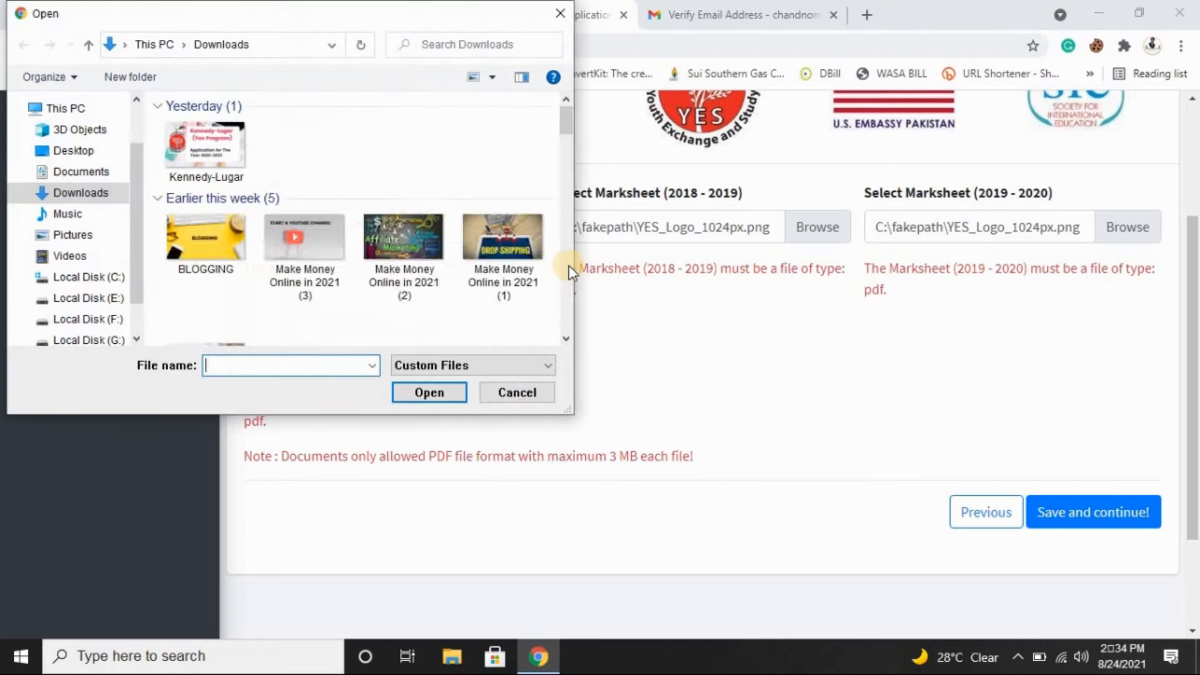
left_click_drag(568, 129, 565, 277)
left_click(205, 160)
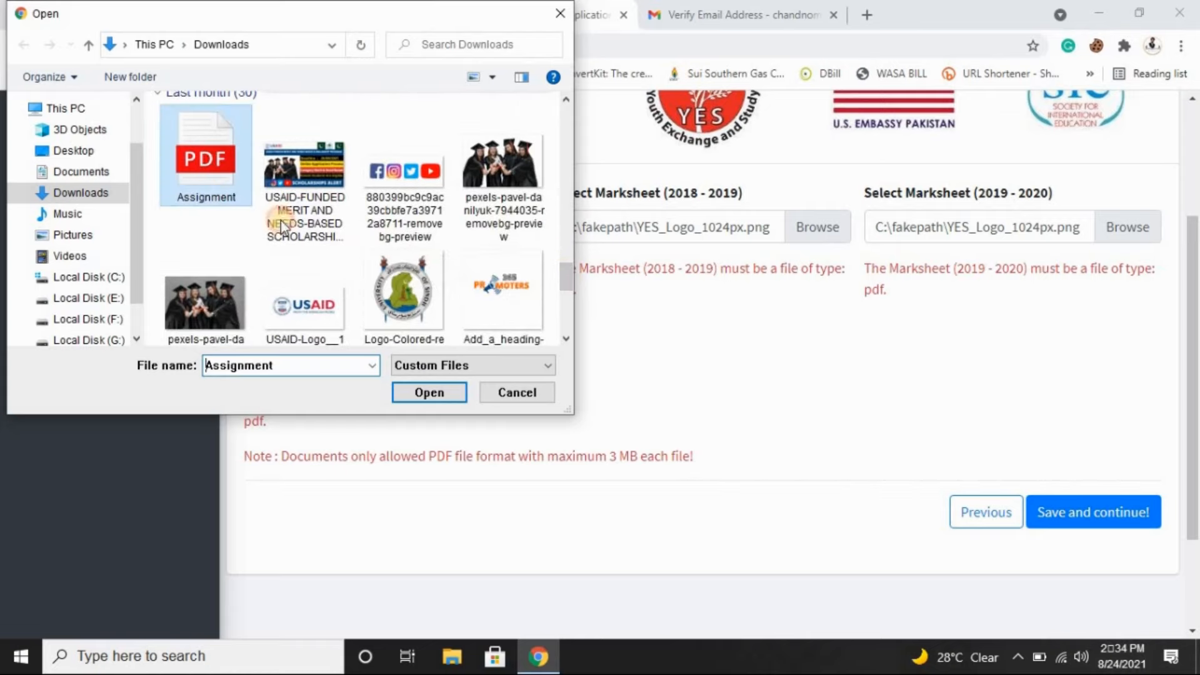
left_click(426, 392)
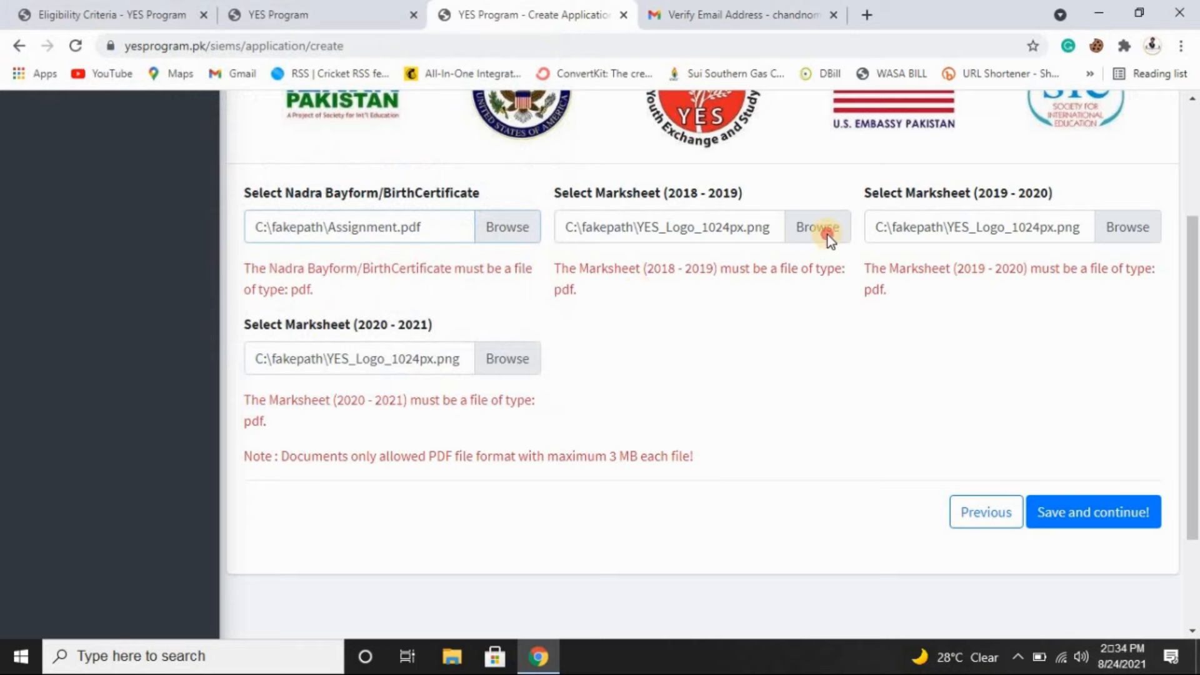
Step: Attach the Assignment PDF from the Downloads folder as the 2018-2019 marksheet
left_click(820, 227)
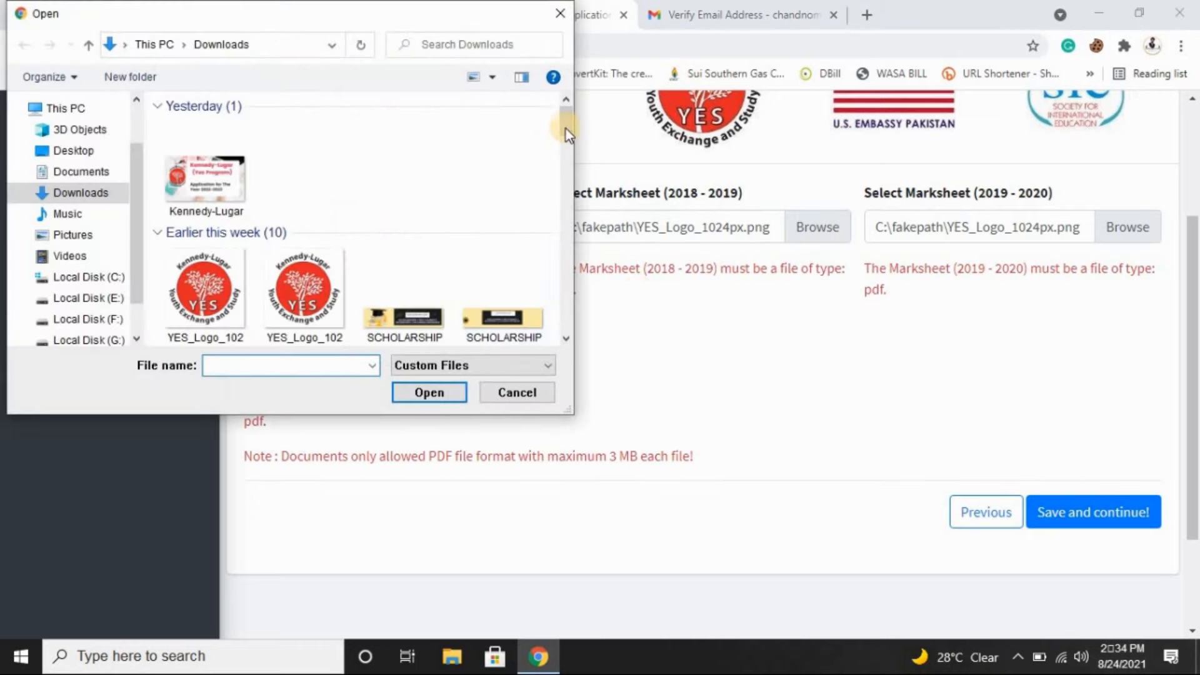
scroll(566, 187, "down", 2)
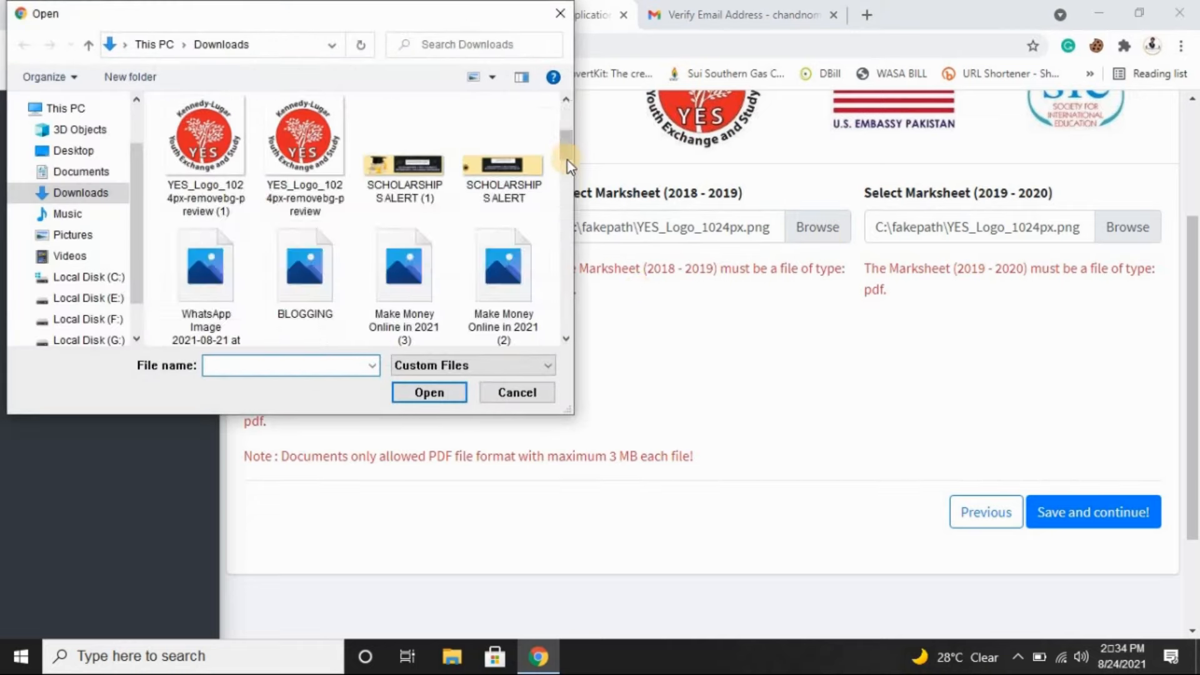
left_click_drag(568, 161, 539, 295)
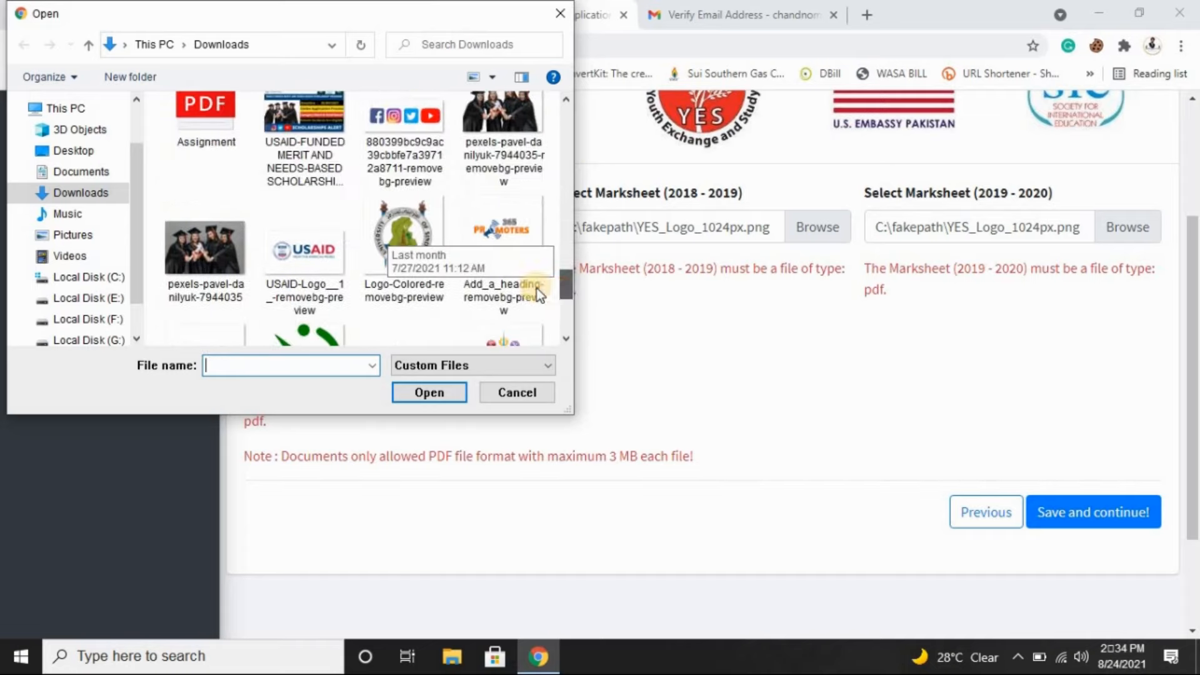
left_click(202, 111)
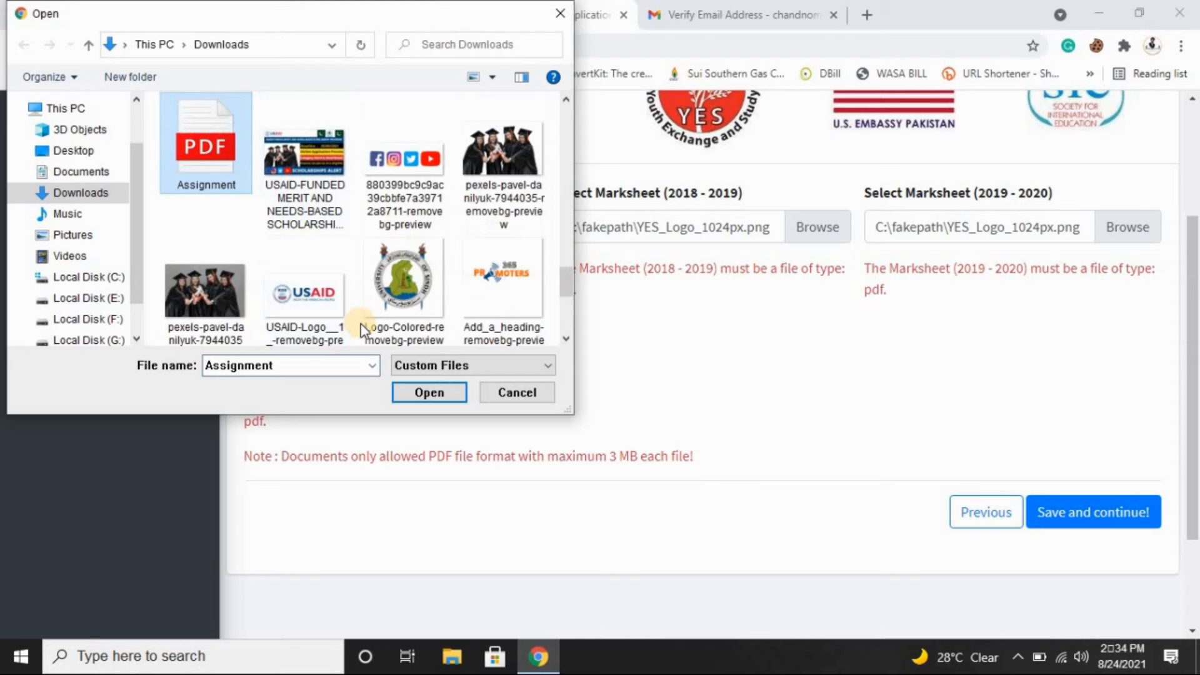
left_click(404, 388)
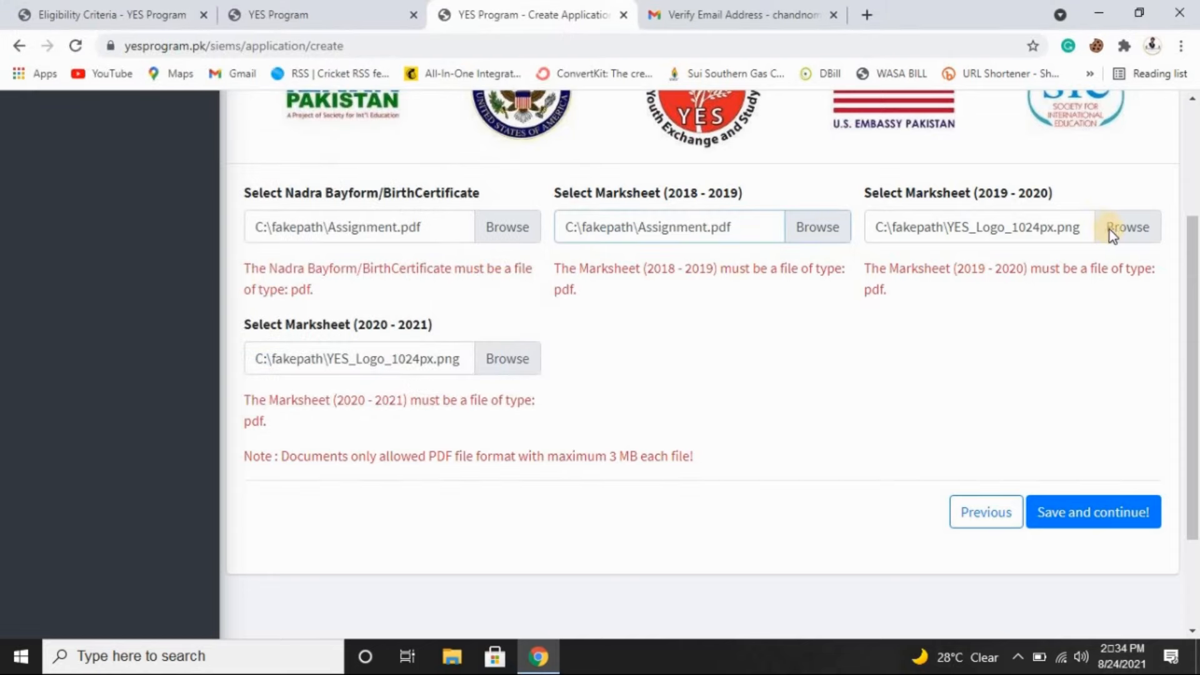
Step: Attach the Assignment PDF from the Downloads folder as the 2019-2020 marksheet
left_click(1118, 229)
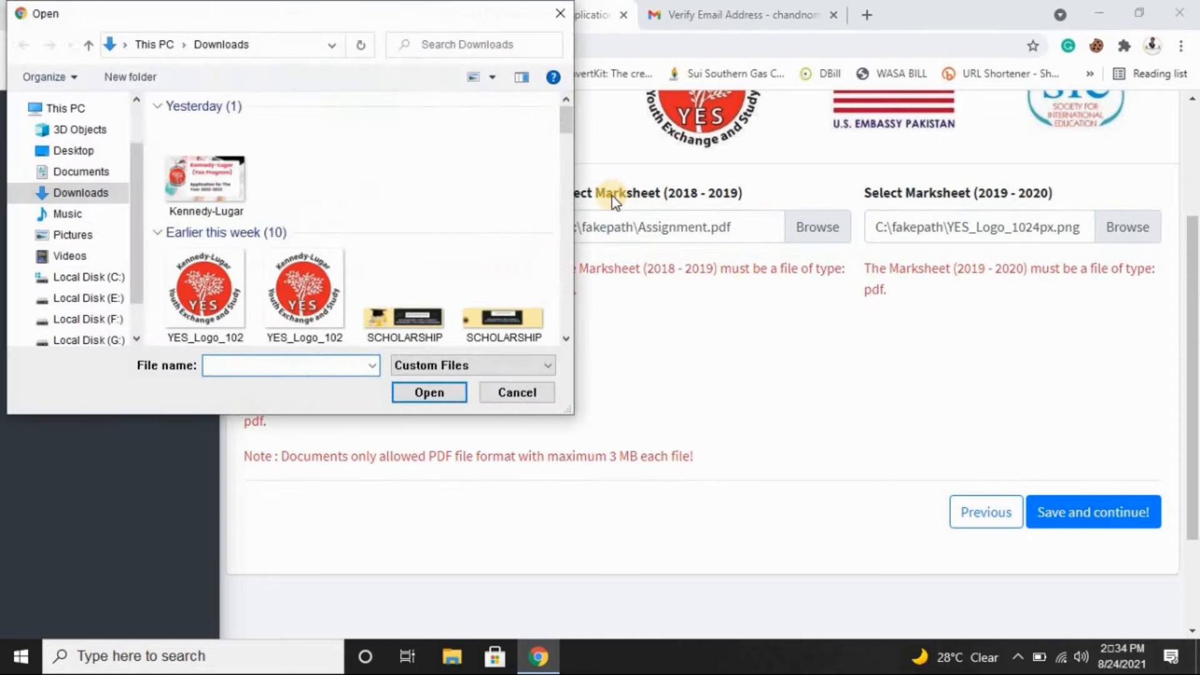
left_click_drag(565, 126, 565, 275)
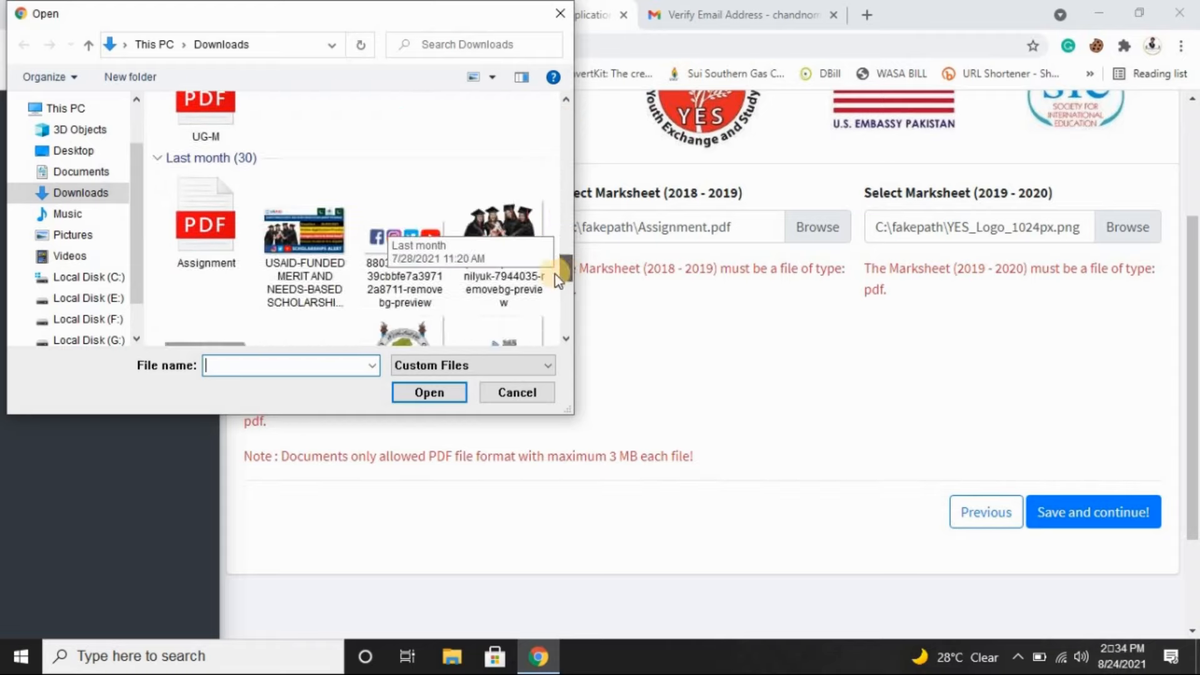
left_click(201, 238)
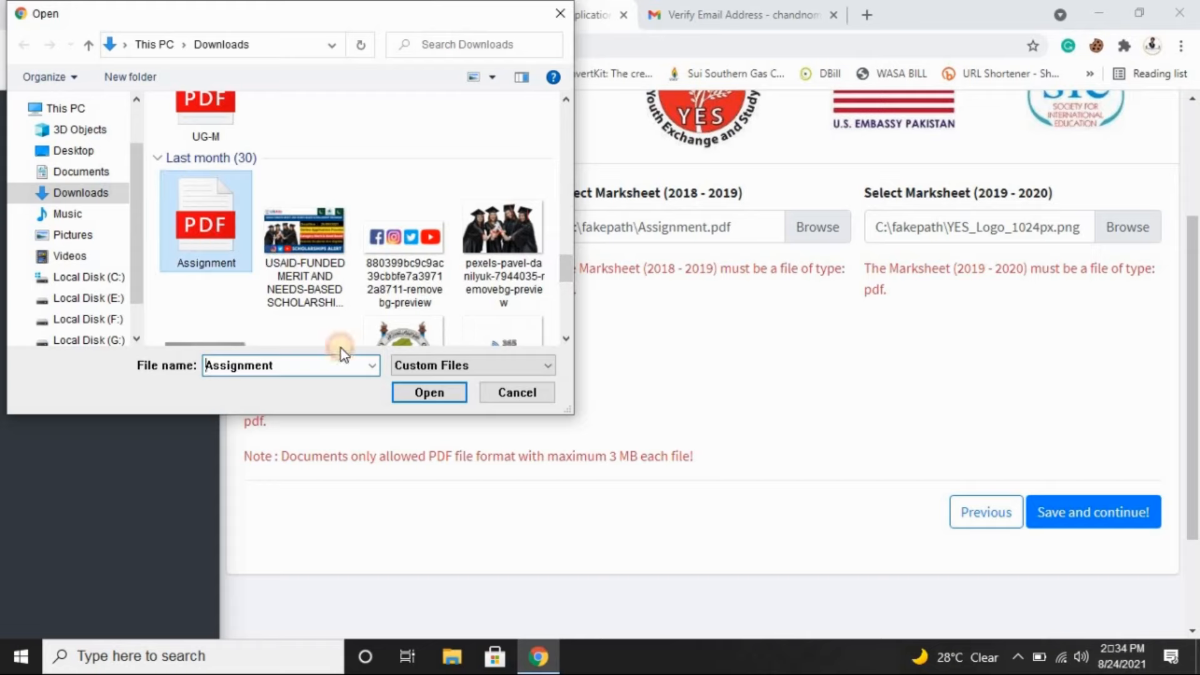
left_click(414, 394)
Step: Attach the Assignment PDF as the 2020-2021 marksheet, then save the uploaded documents and continue
left_click(498, 367)
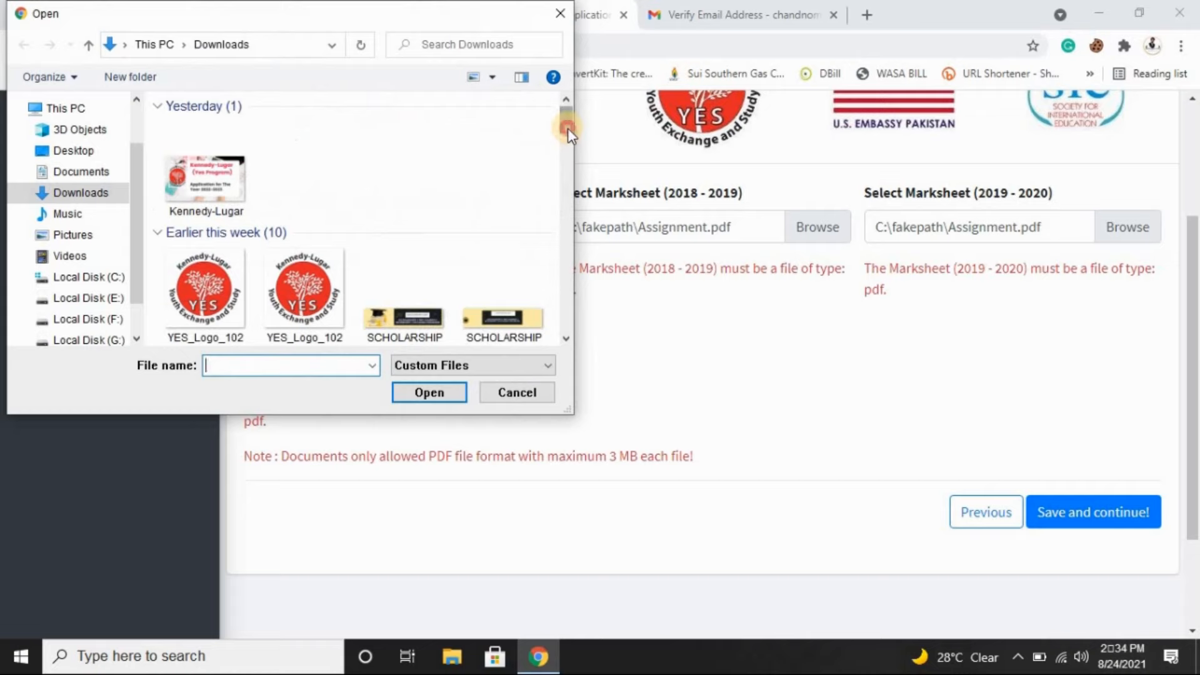
left_click_drag(567, 129, 567, 279)
left_click(206, 164)
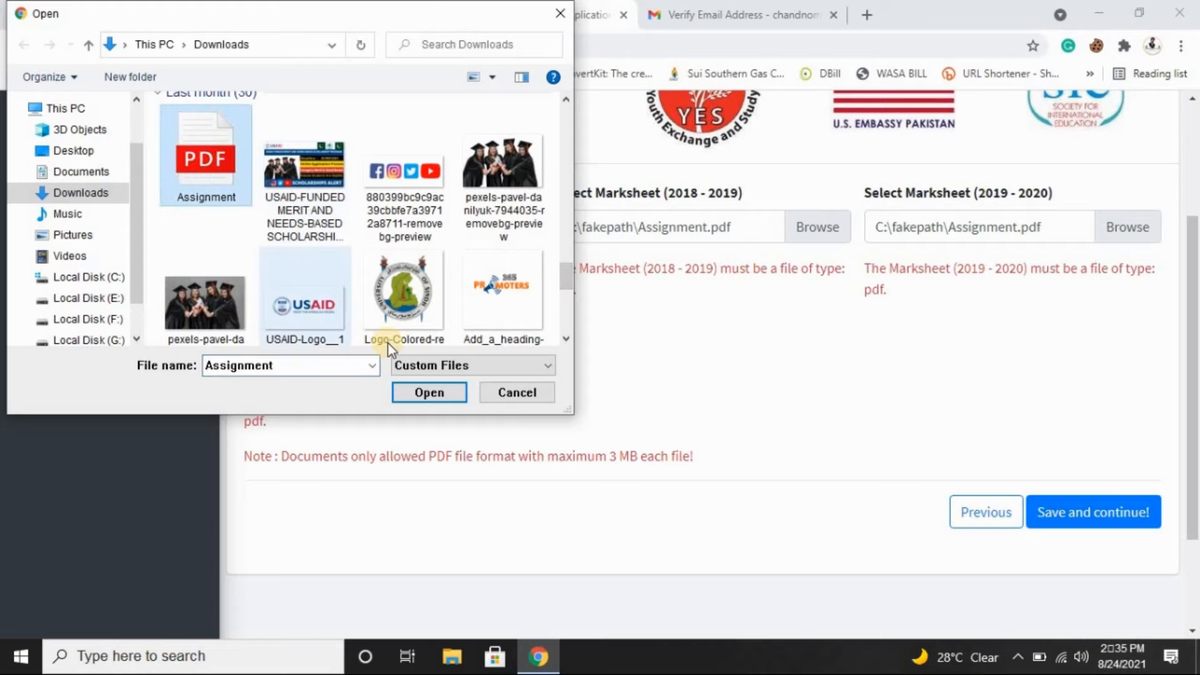
left_click(440, 392)
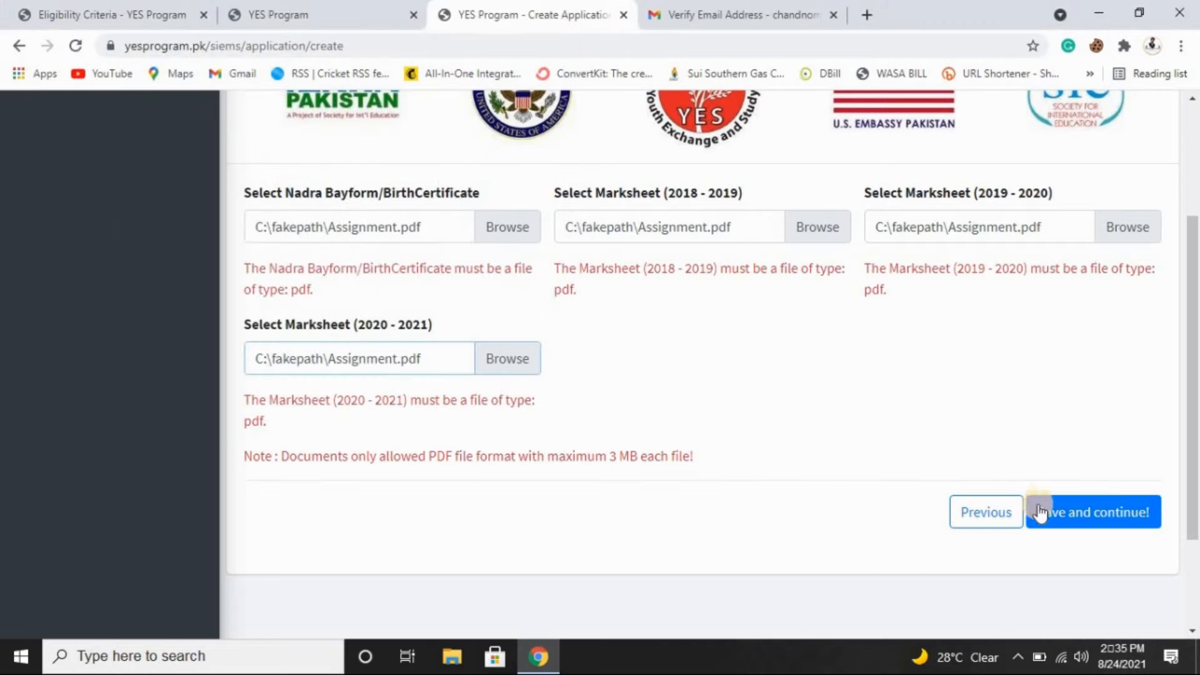
left_click(1074, 517)
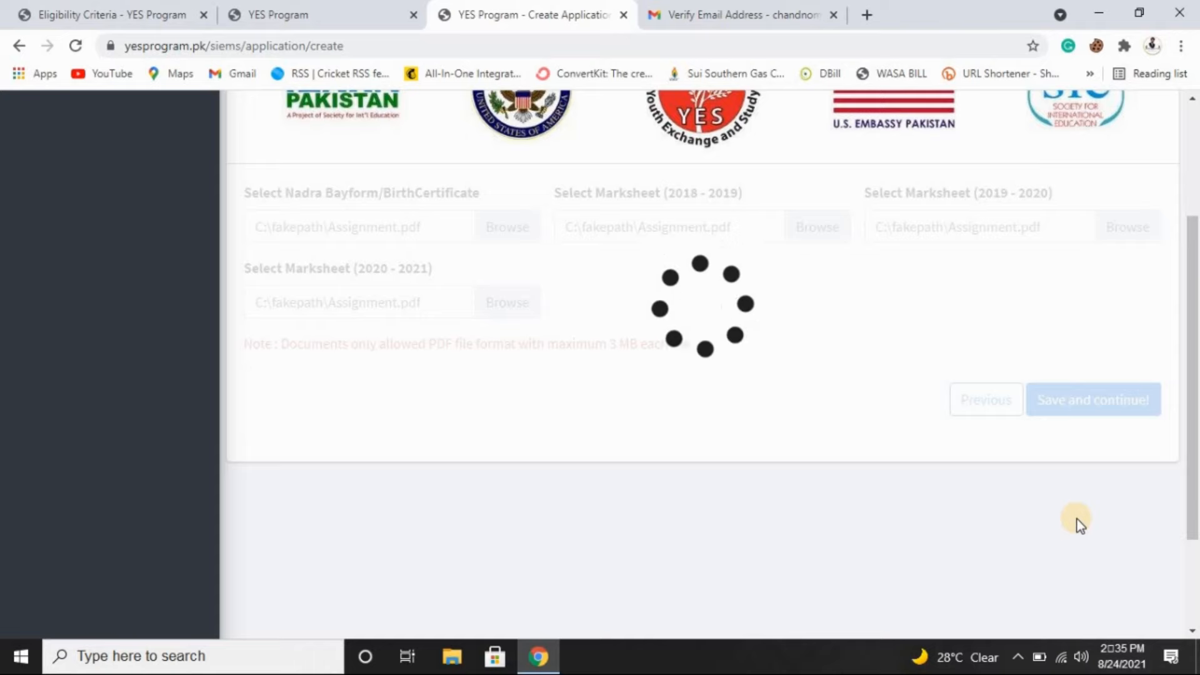
Step: Accept the declaration about the eligibility criteria and application process and try to submit the application
left_click_drag(1195, 414, 1196, 300)
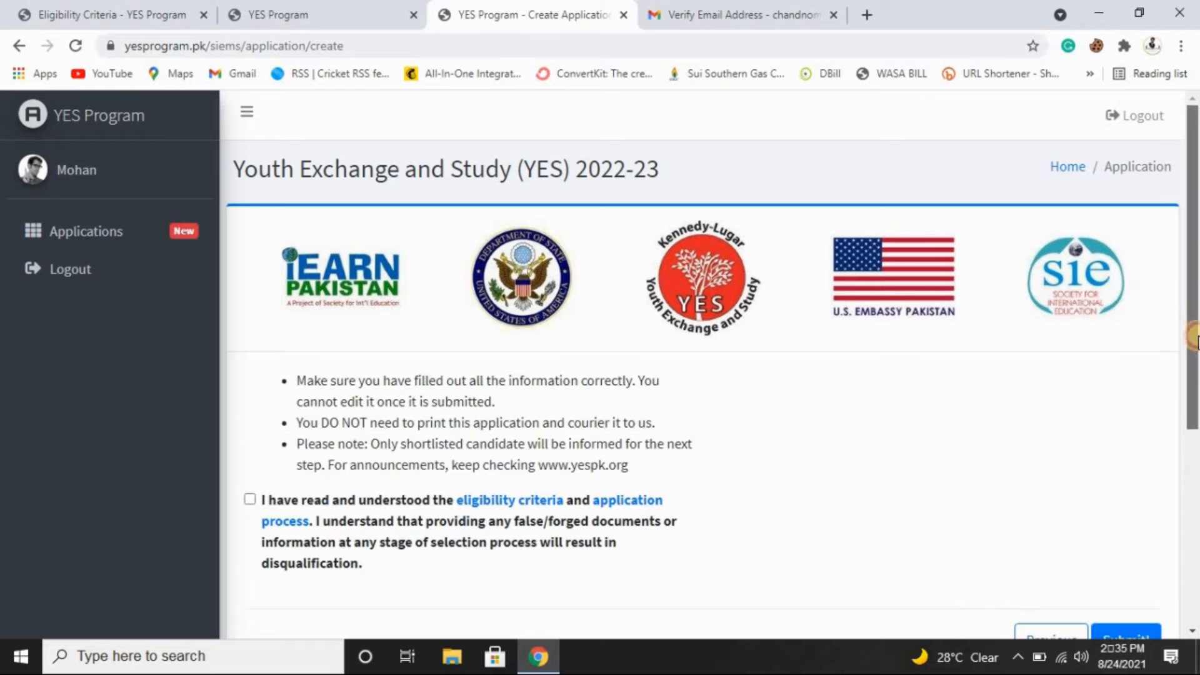
left_click_drag(1198, 284, 1197, 369)
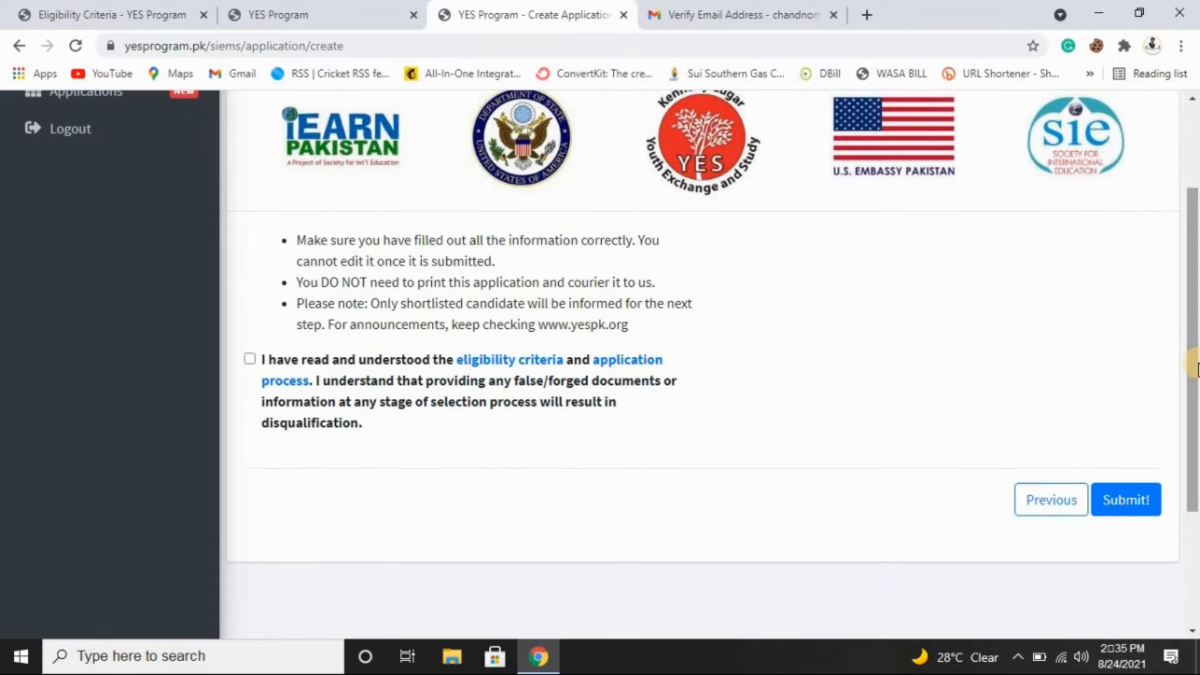
left_click(250, 360)
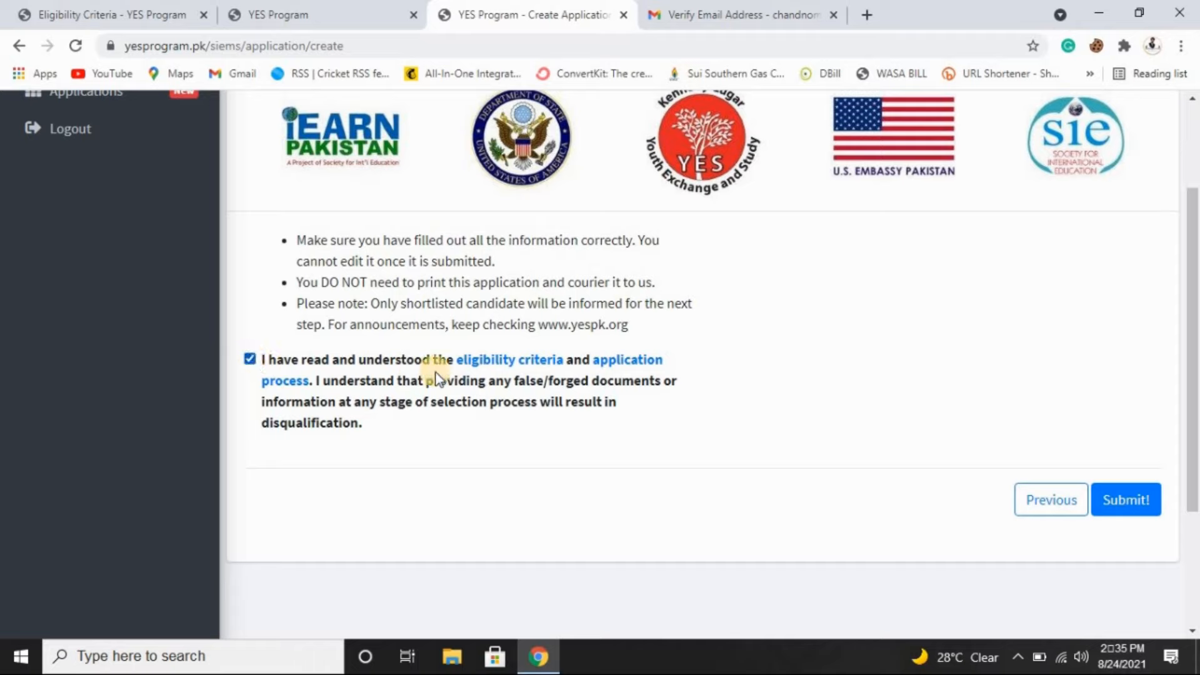
left_click(1113, 504)
left_click_drag(1193, 470, 1197, 400)
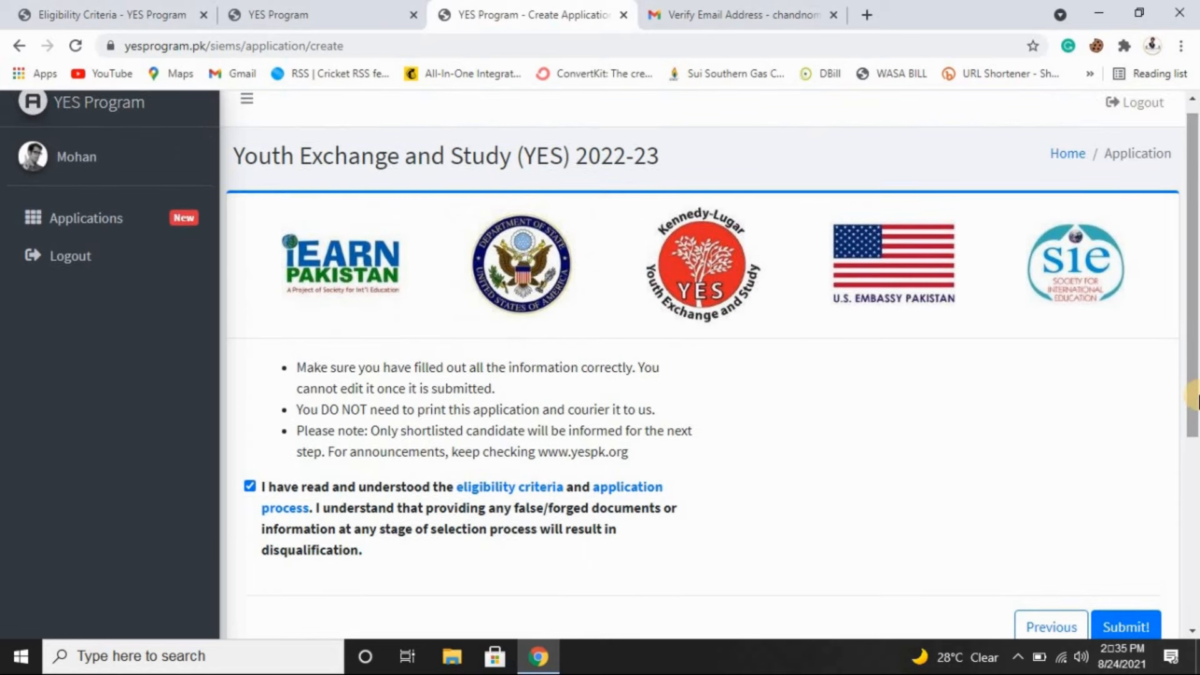